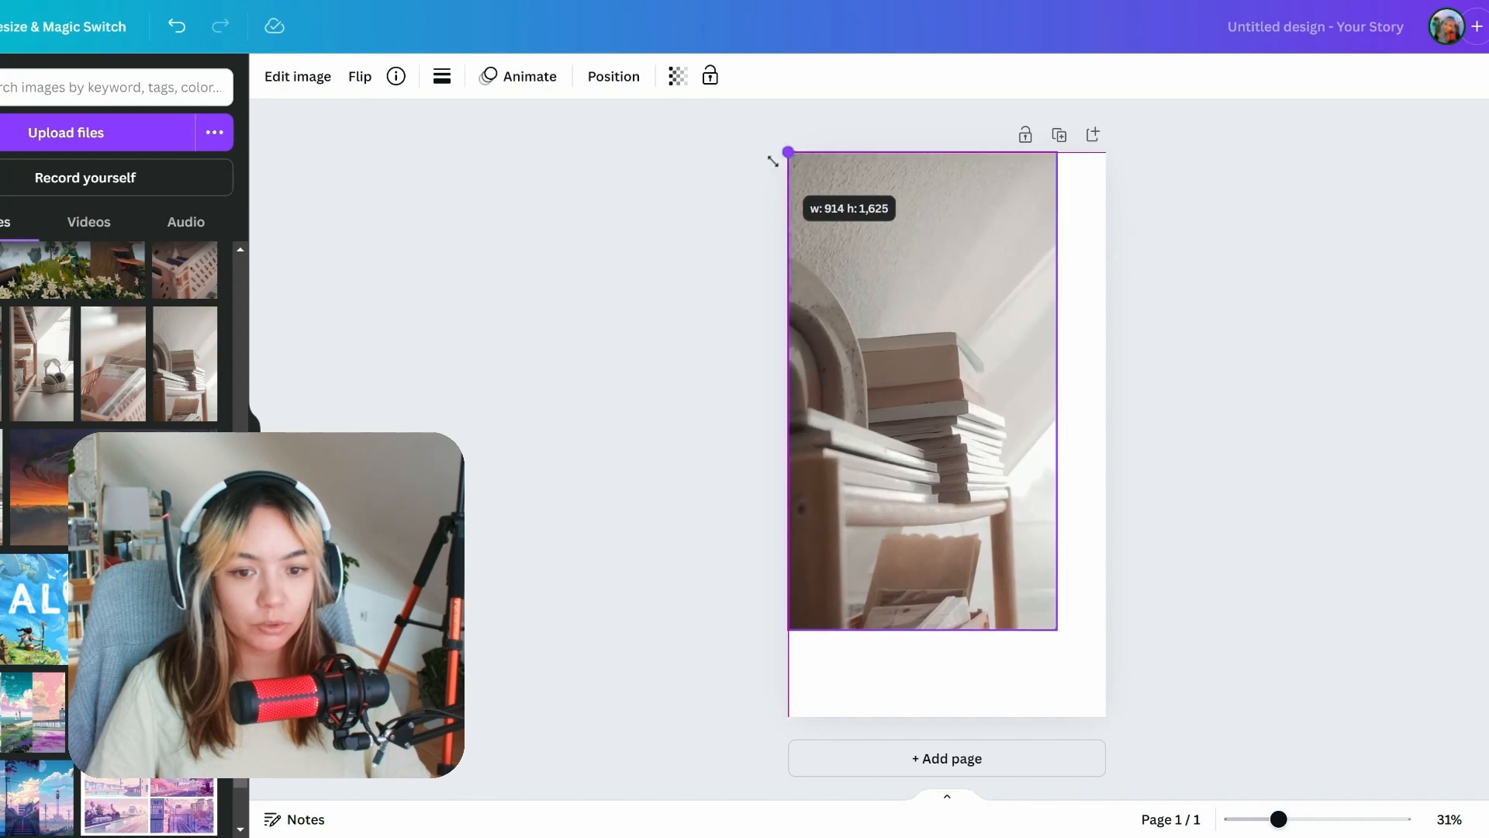
# Step: Enlarge the book stack photo to fill the whole page and apply a whole-image blur of 40
pyautogui.moveTo(1056, 631); pyautogui.dragTo(1106, 715)
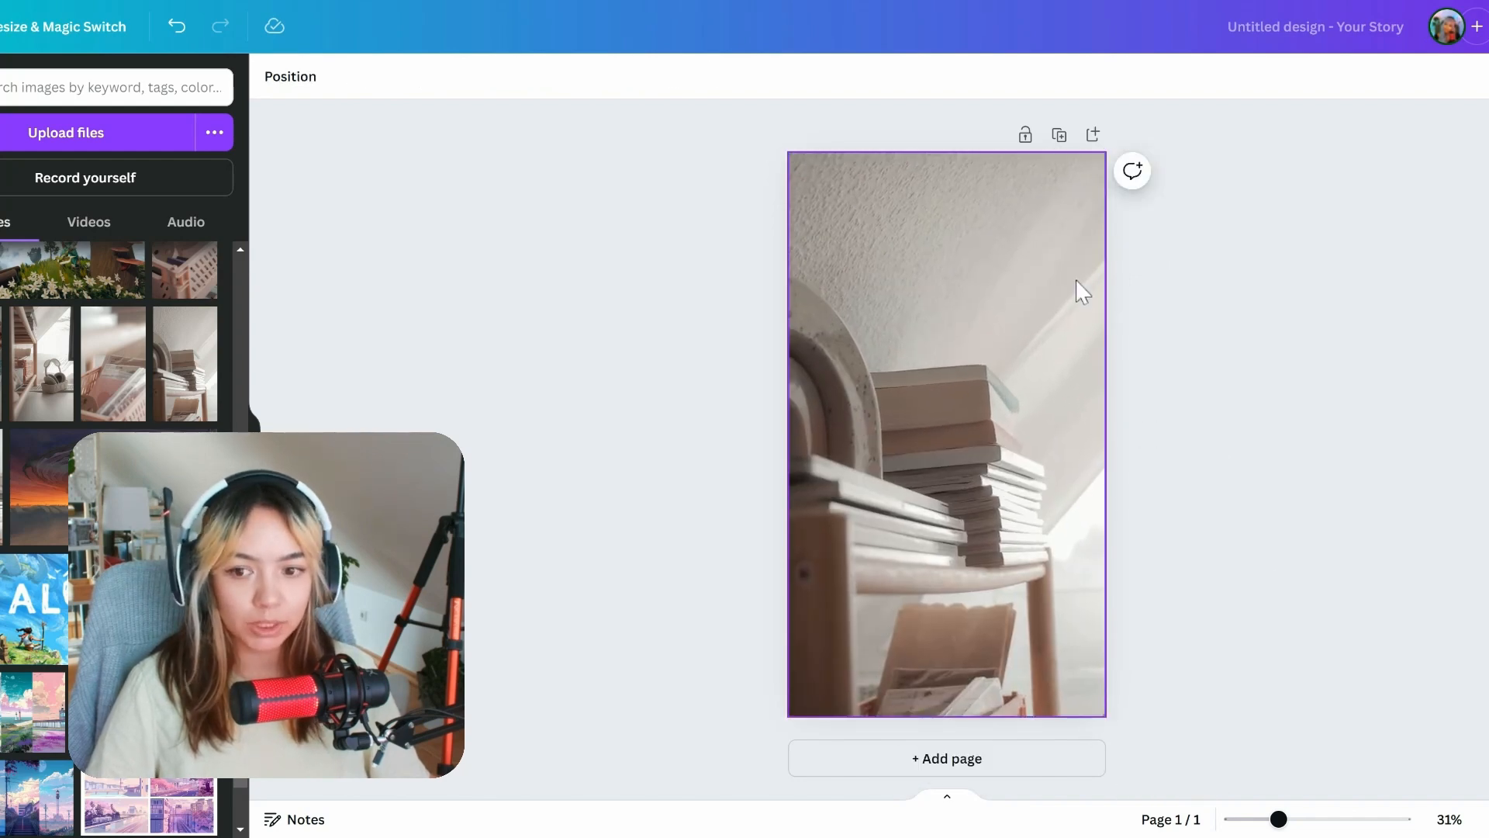
pyautogui.click(937, 329)
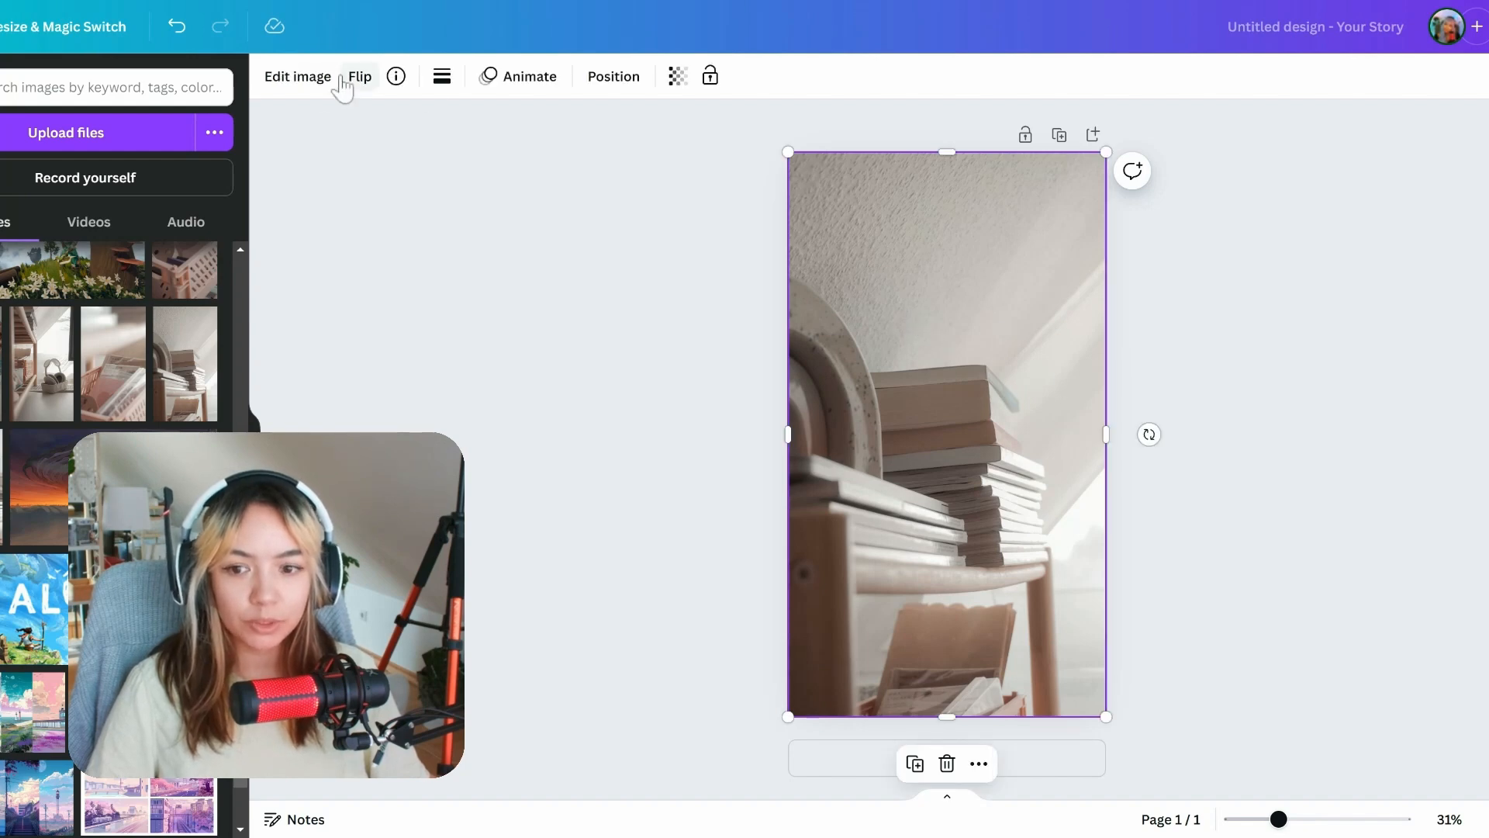
pyautogui.click(307, 81)
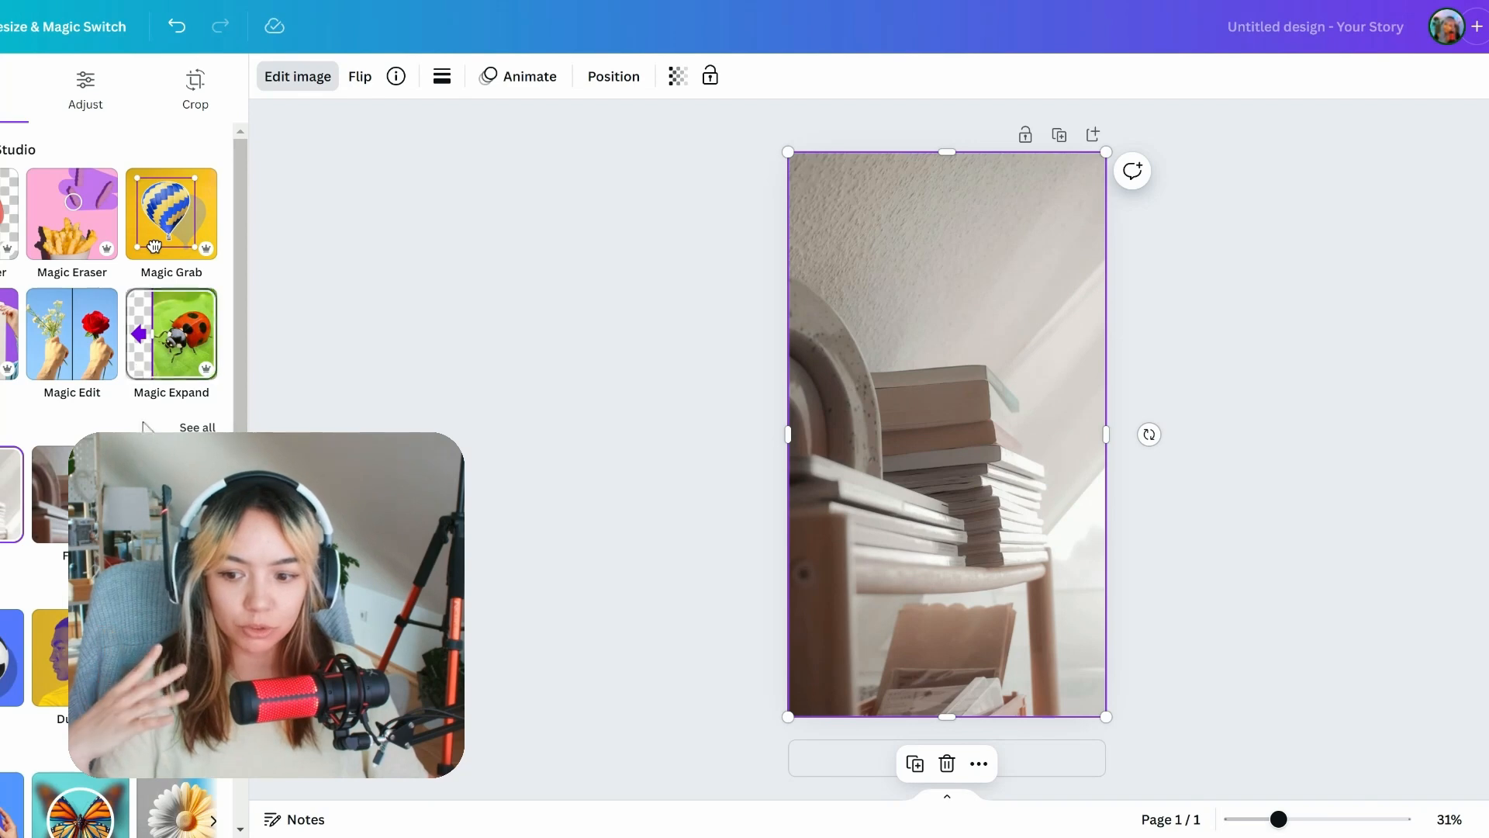
pyautogui.scroll(-1, 116, 349)
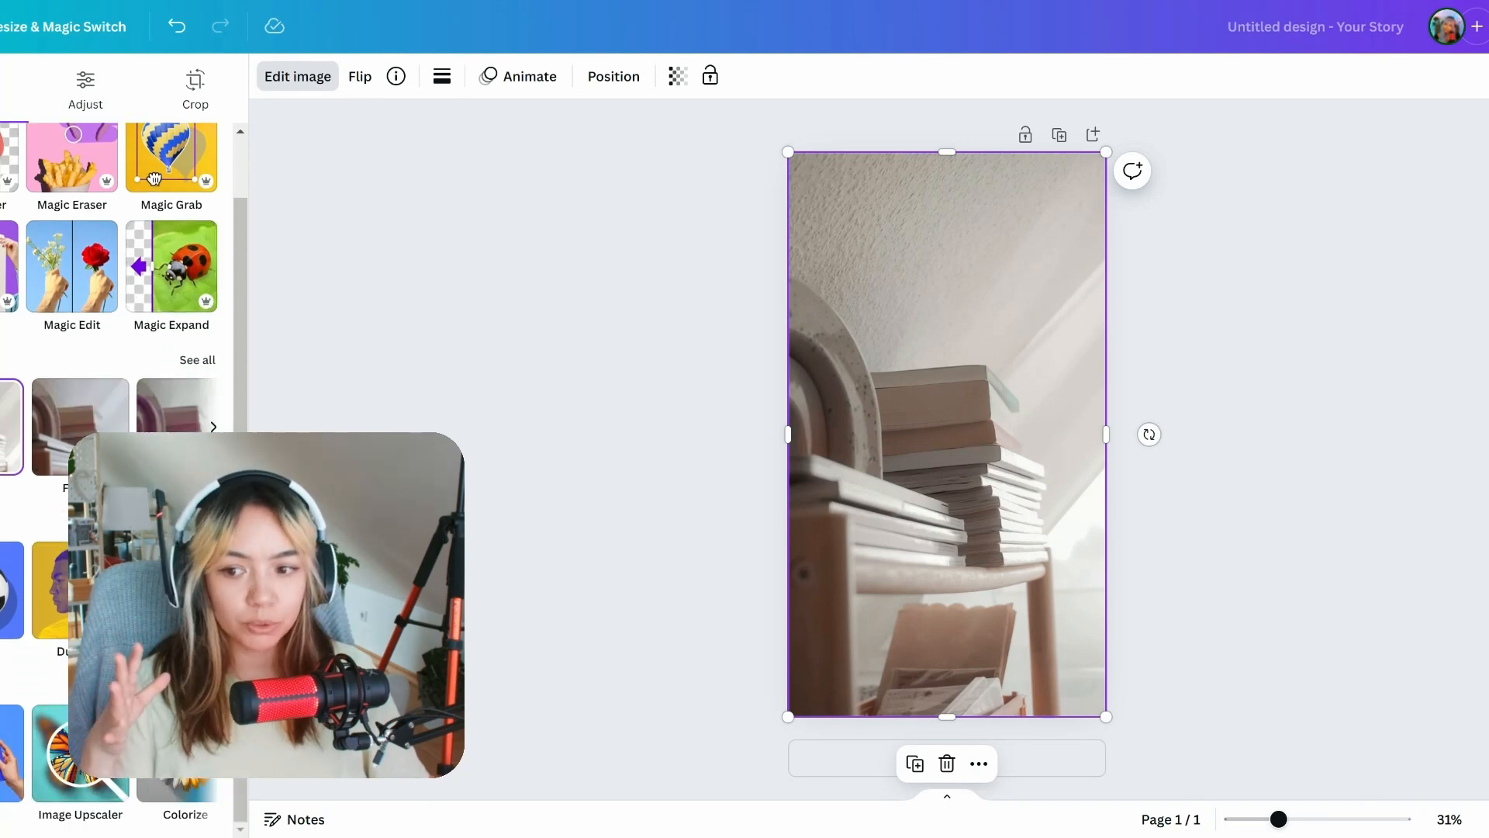
pyautogui.click(213, 590)
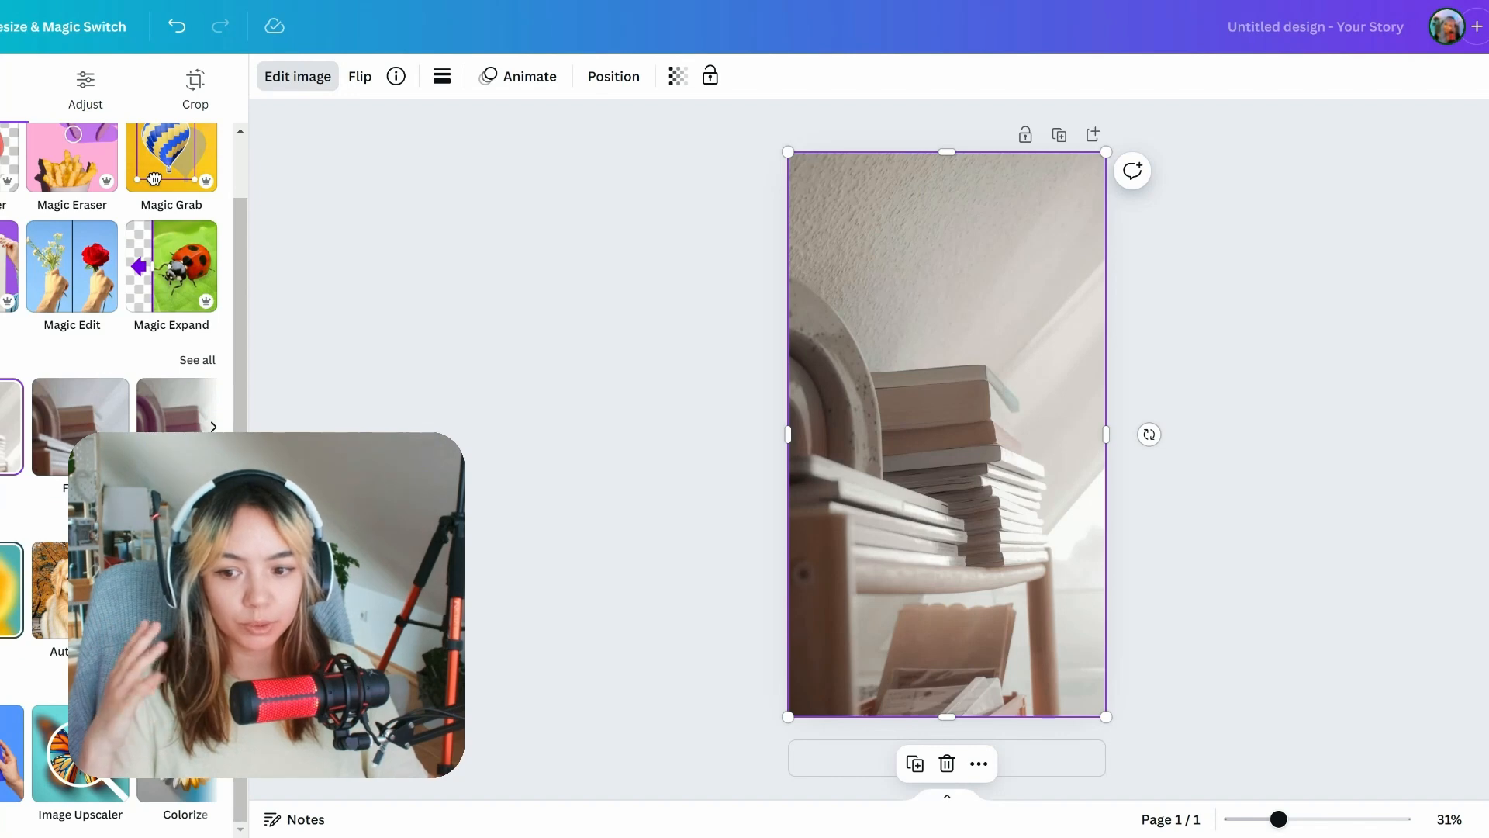
pyautogui.click(11, 427)
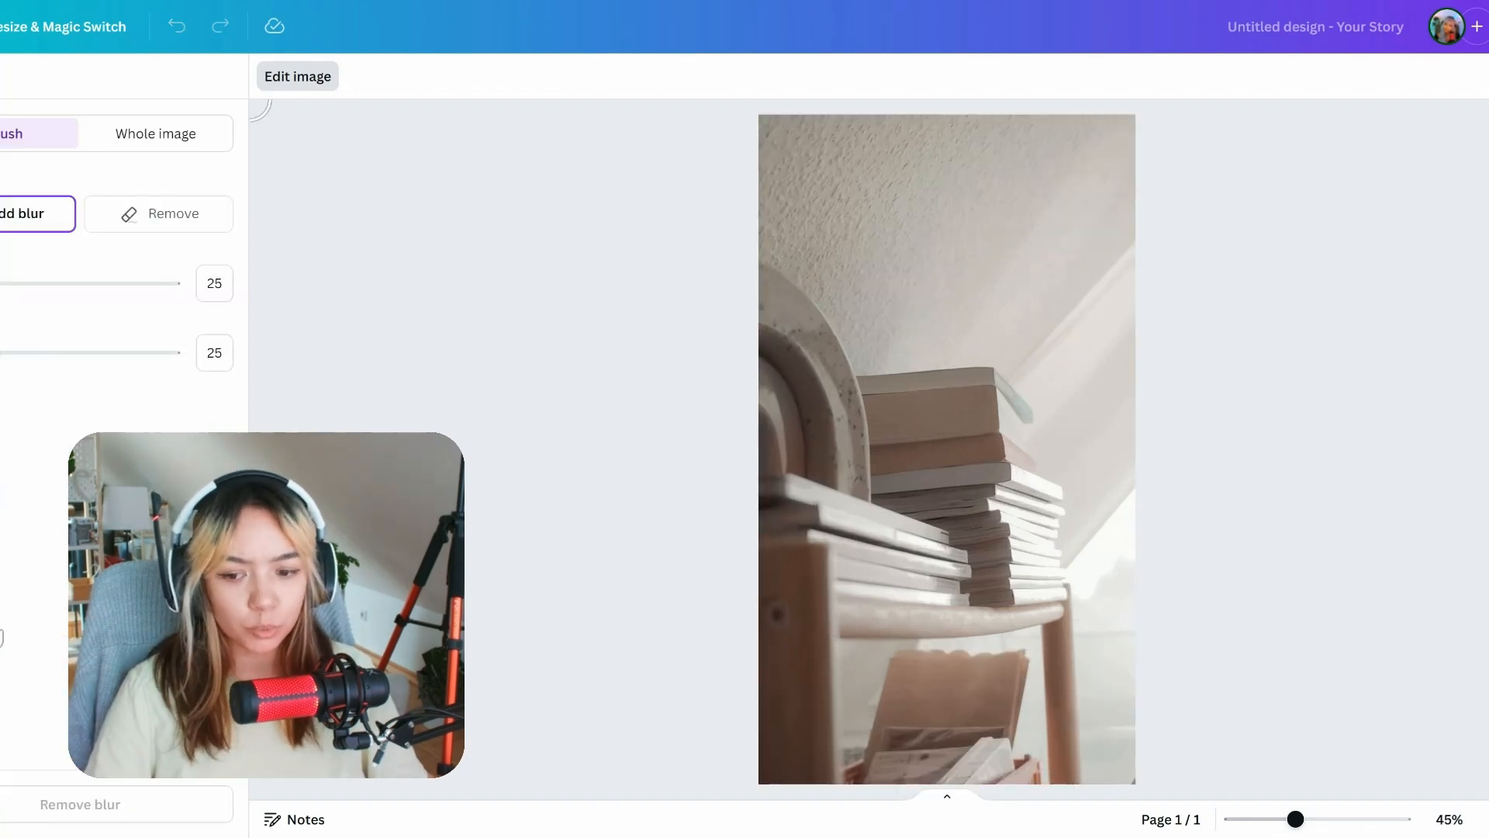
pyautogui.click(178, 147)
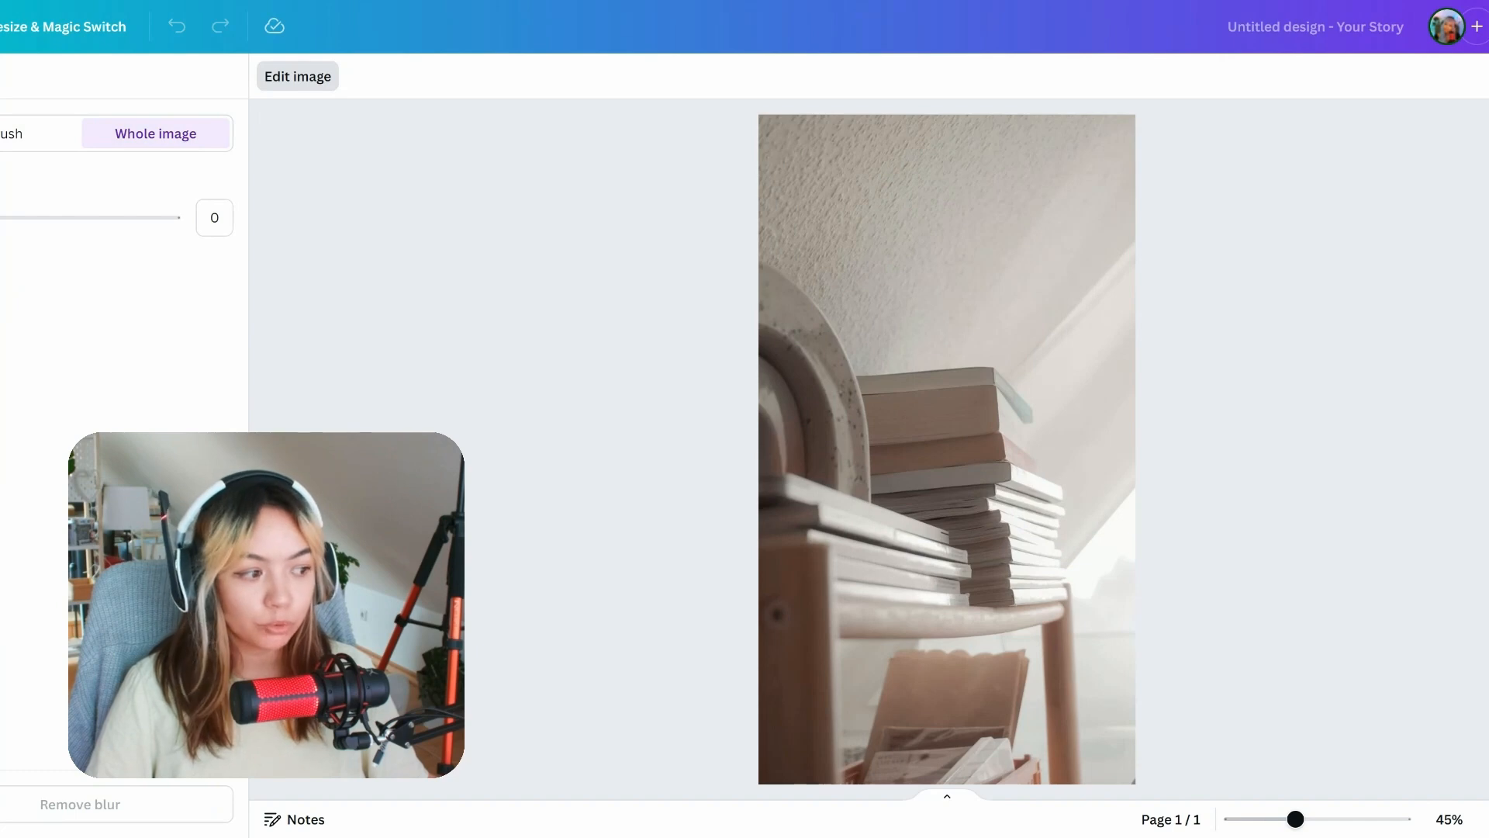
pyautogui.moveTo(1, 218)
pyautogui.mouseDown()
pyautogui.moveTo(57, 223)
pyautogui.moveTo(17, 220)
pyautogui.moveTo(30, 219)
pyautogui.mouseUp()
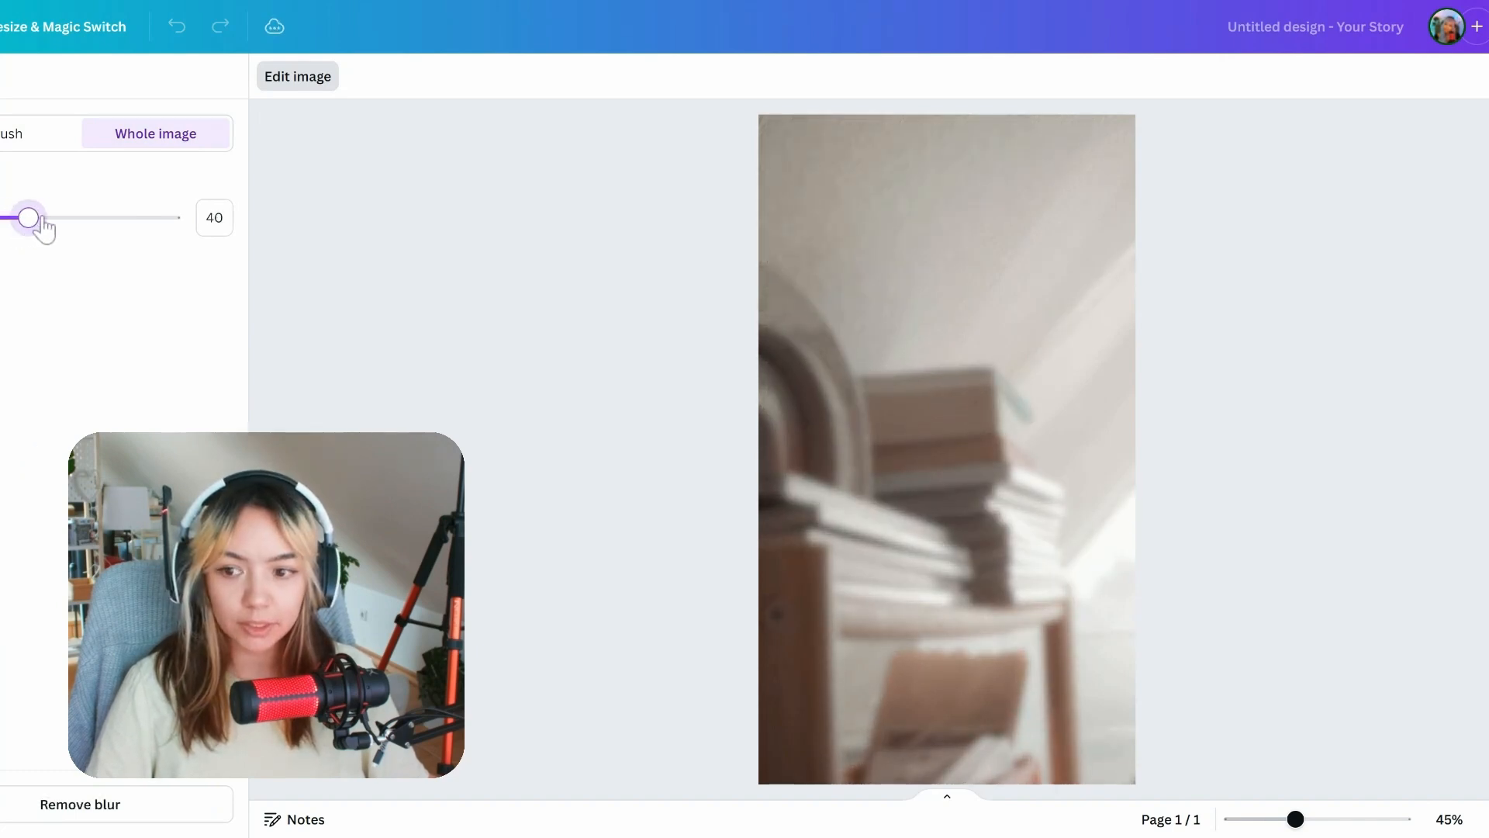
pyautogui.click(0, 77)
pyautogui.click(1268, 228)
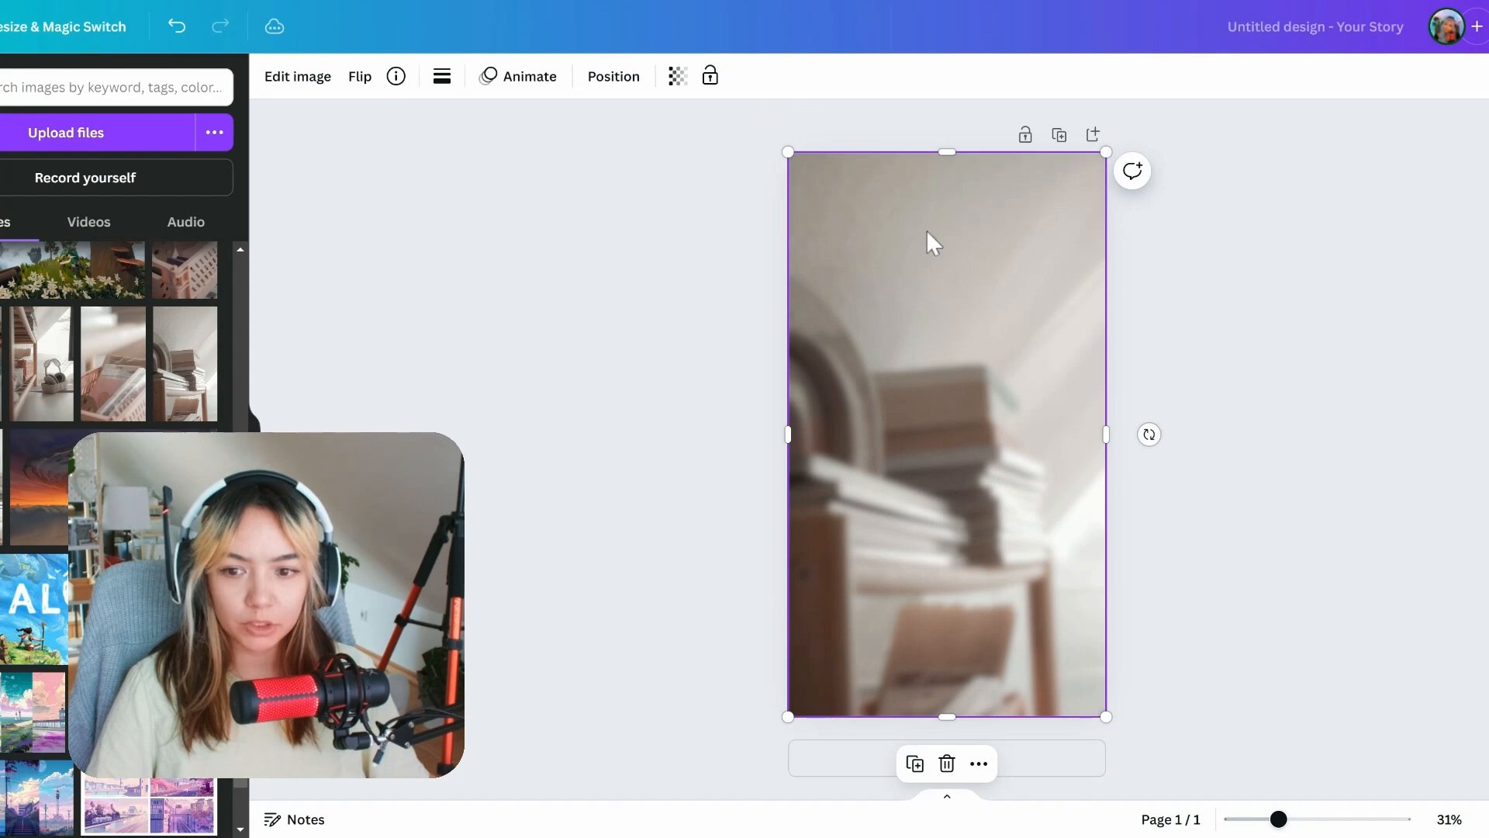
# Step: Reopen the background photo's blur settings and strengthen the whole-image blur
pyautogui.click(314, 90)
pyautogui.click(73, 105)
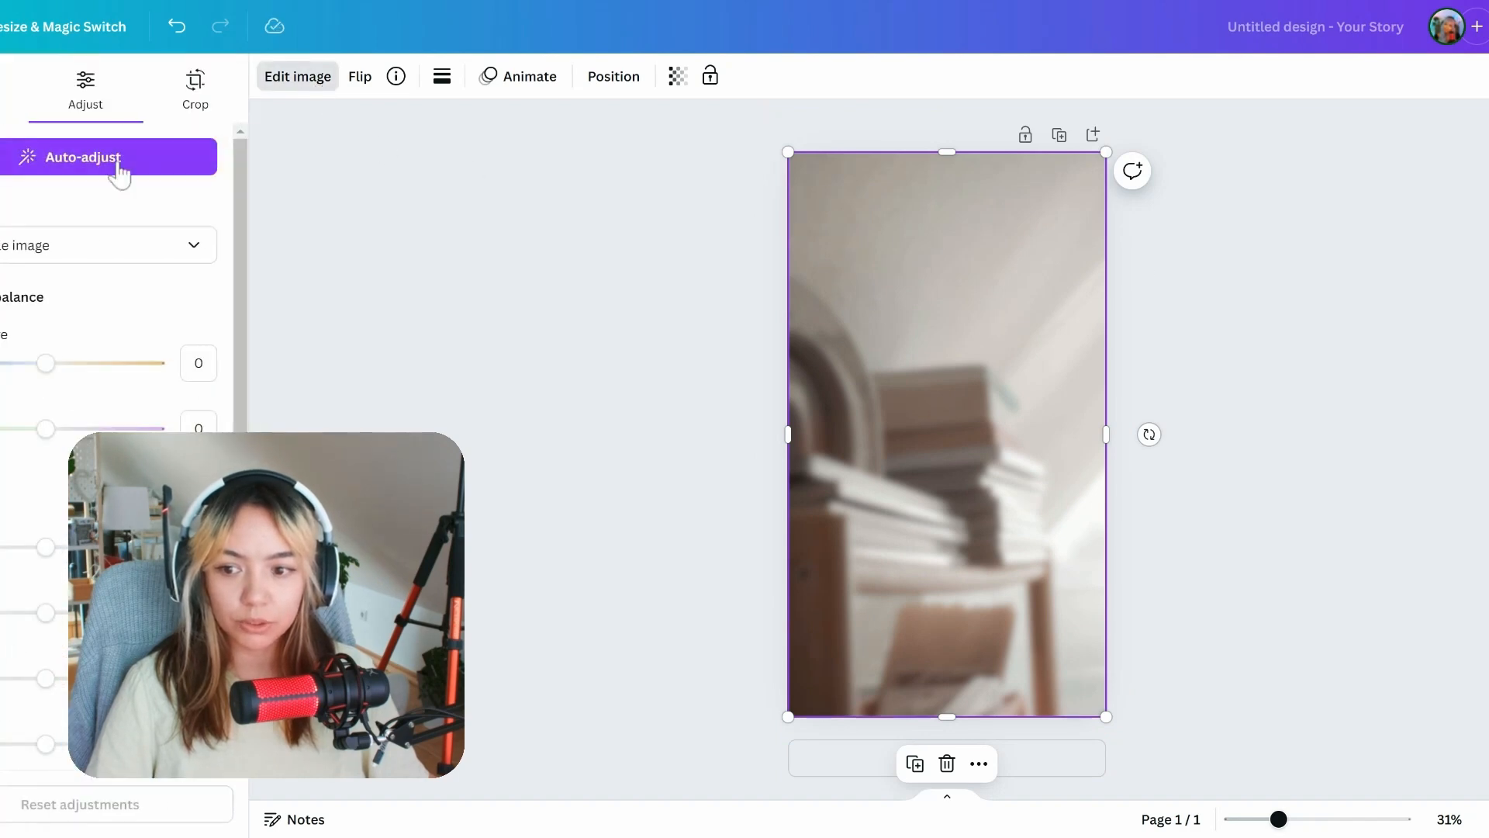
pyautogui.click(6, 101)
pyautogui.click(304, 84)
pyautogui.click(307, 85)
pyautogui.scroll(-1, 124, 466)
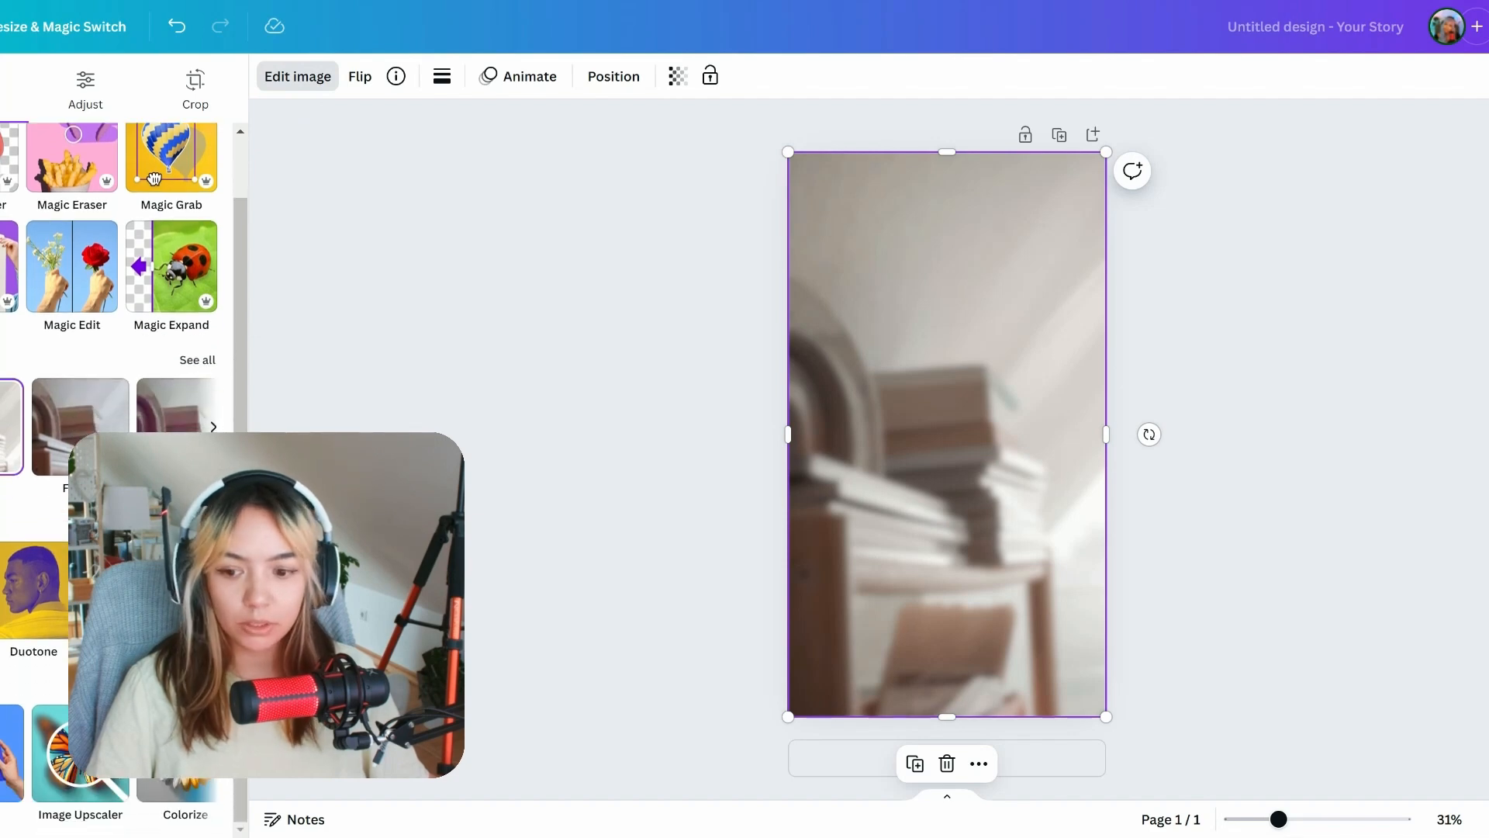
pyautogui.click(138, 590)
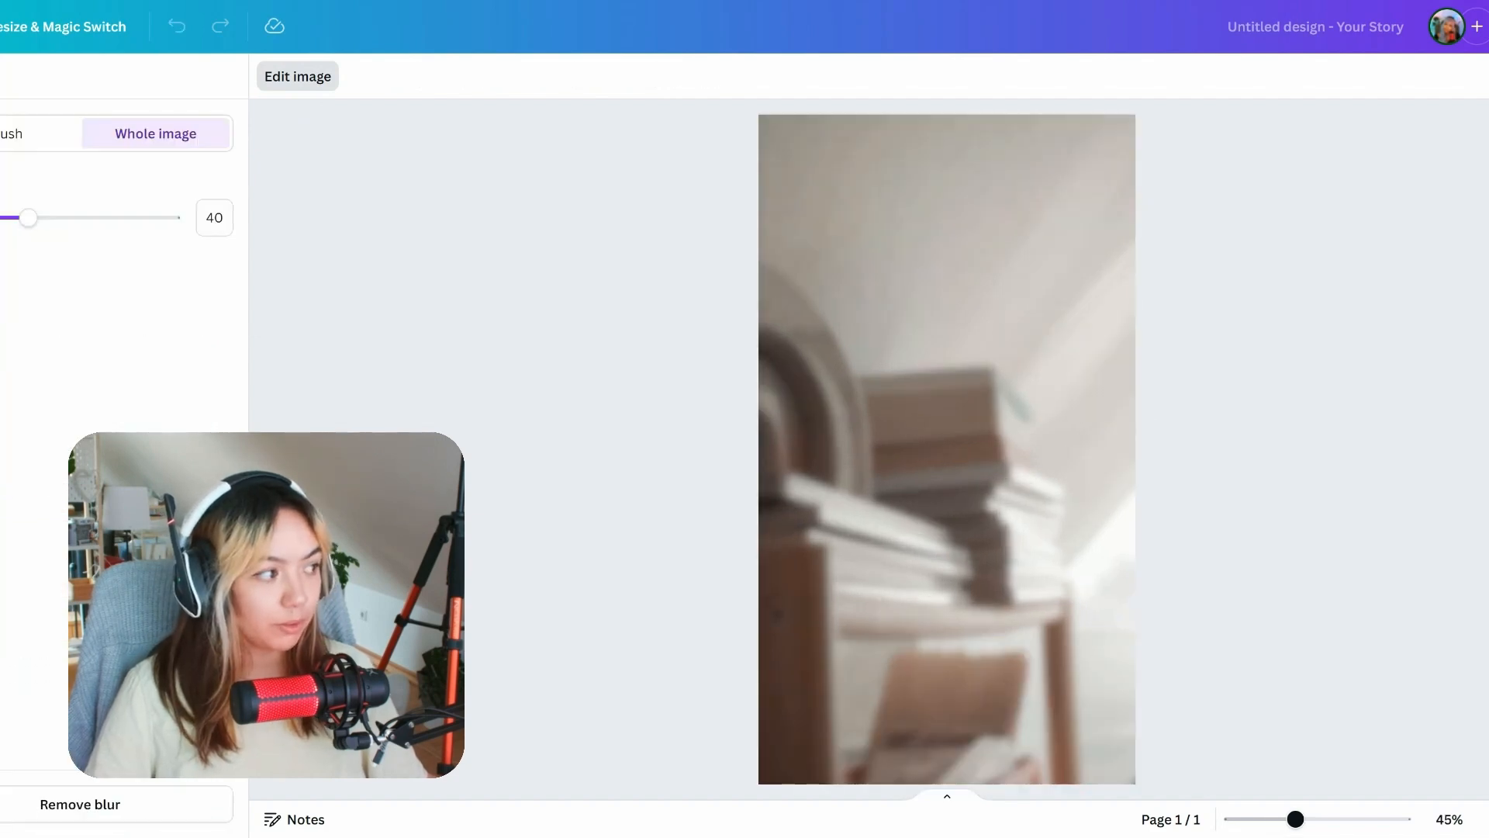
pyautogui.moveTo(28, 218); pyautogui.dragTo(91, 218)
pyautogui.click(2, 77)
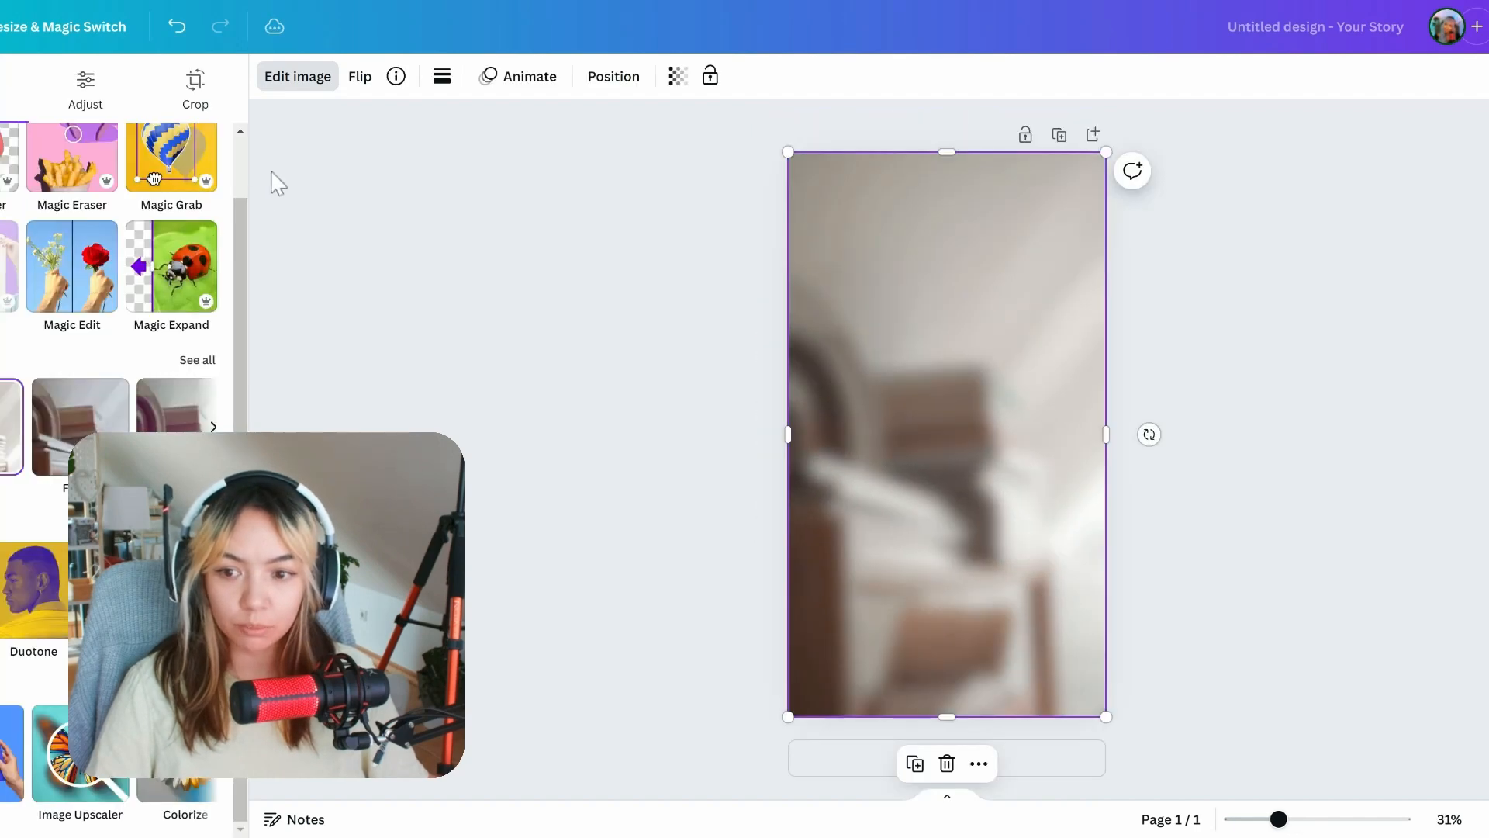
# Step: Warm the background photo by setting its white balance temperature to 12 and brighten it slightly
pyautogui.click(92, 96)
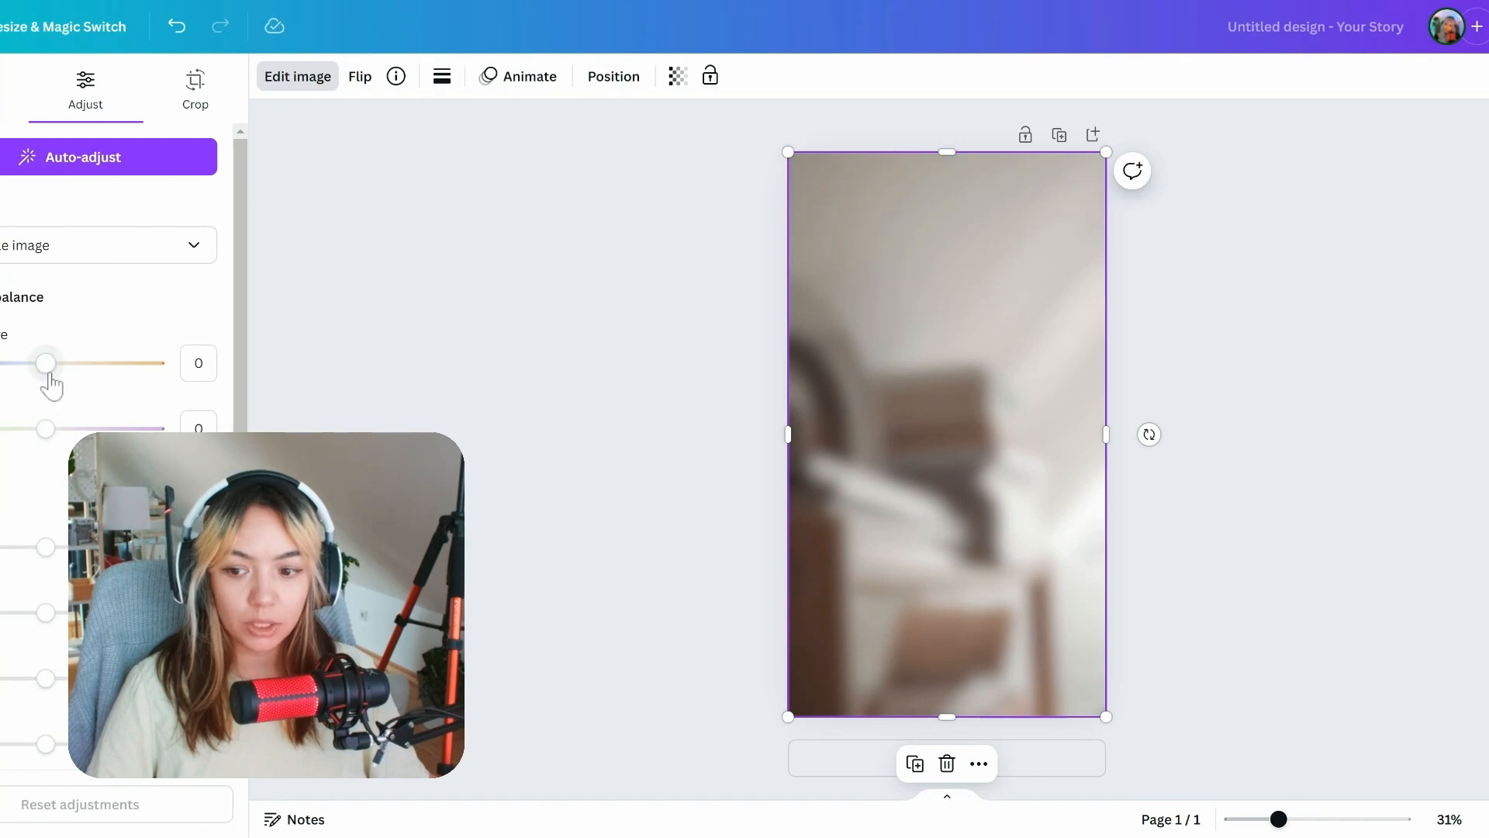
pyautogui.moveTo(48, 373); pyautogui.dragTo(59, 365)
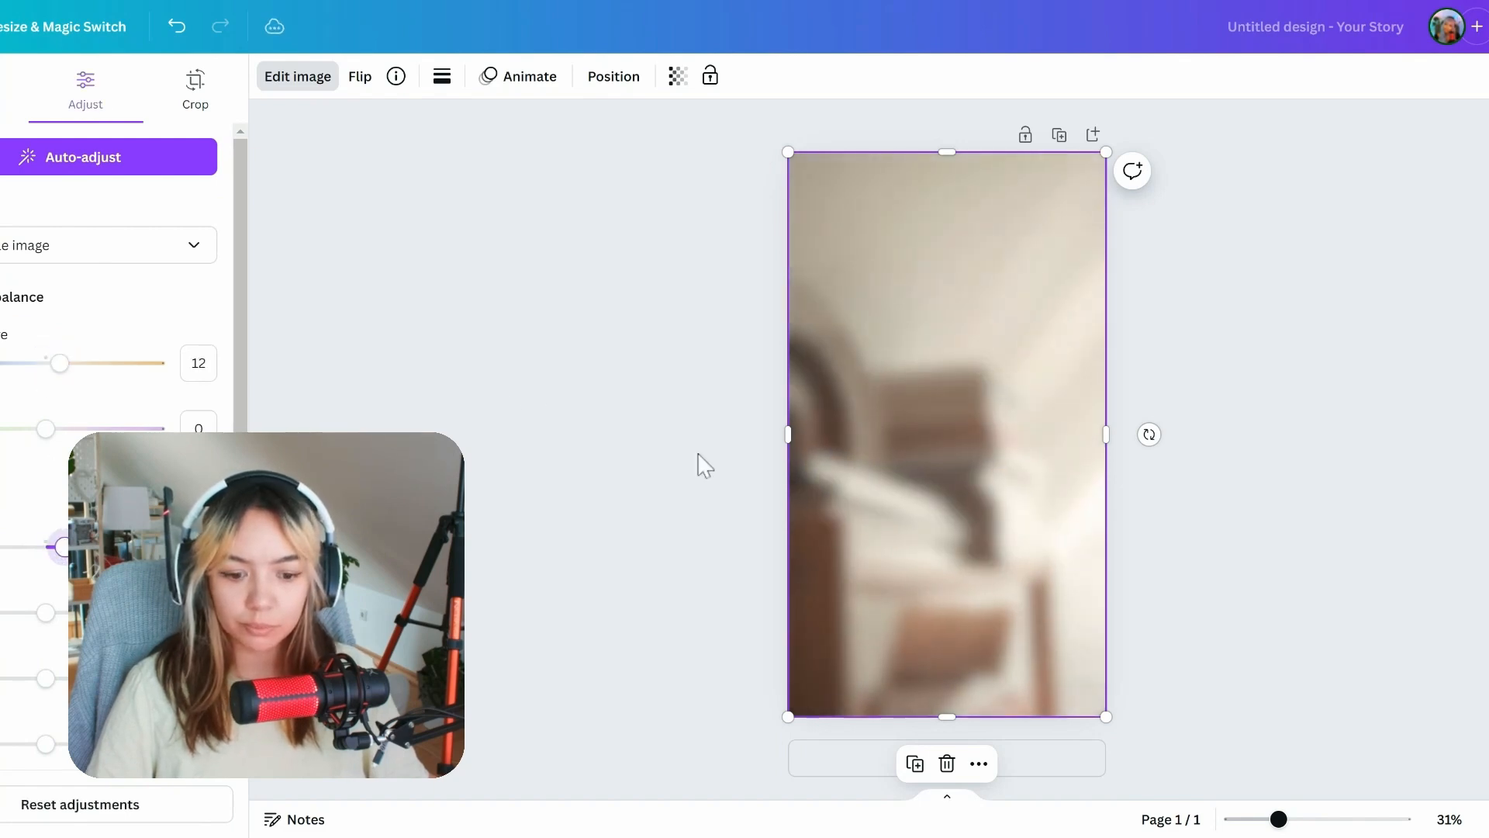
pyautogui.click(680, 322)
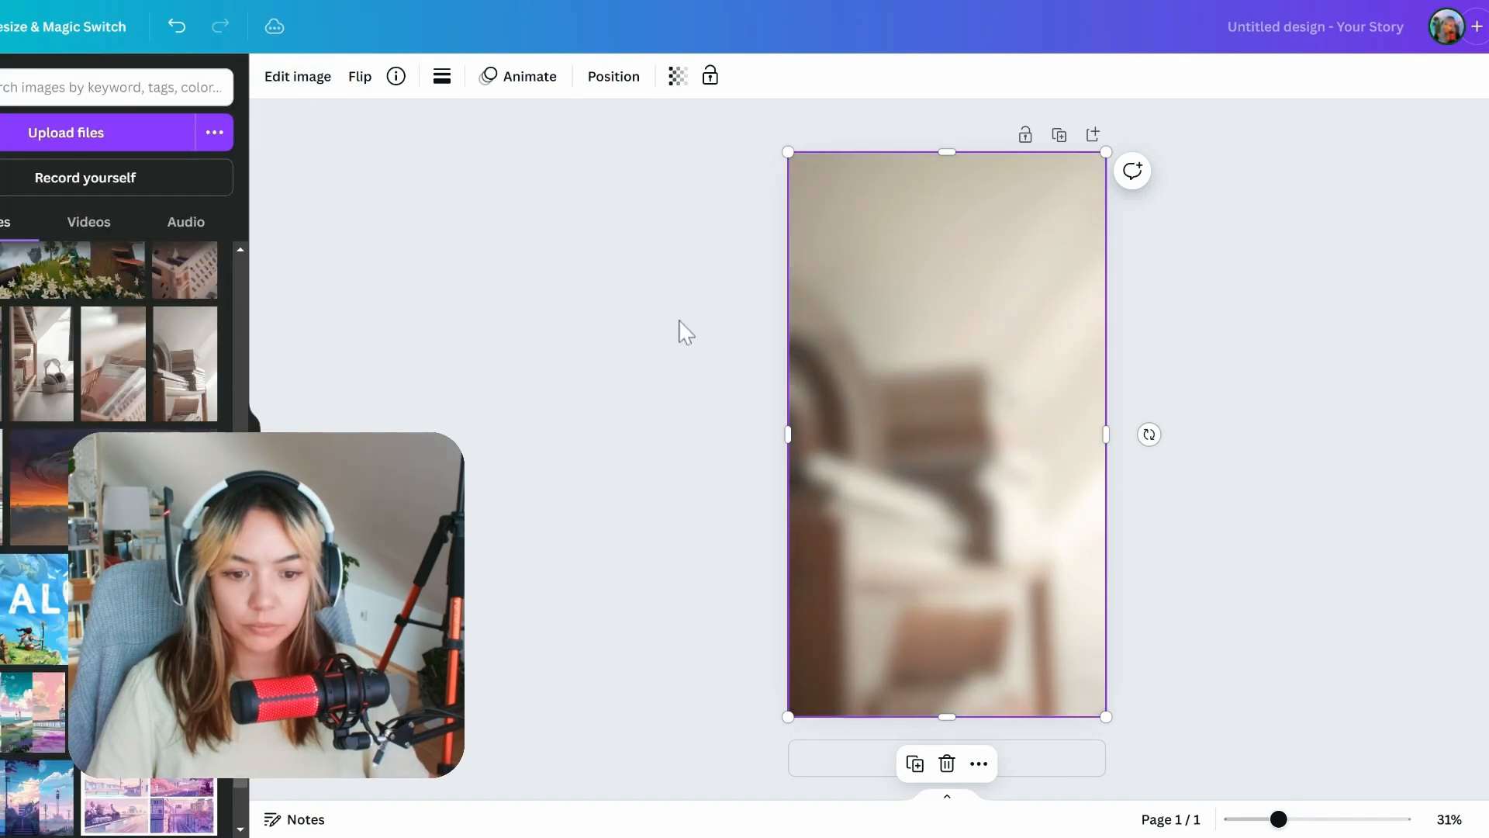
pyautogui.click(595, 324)
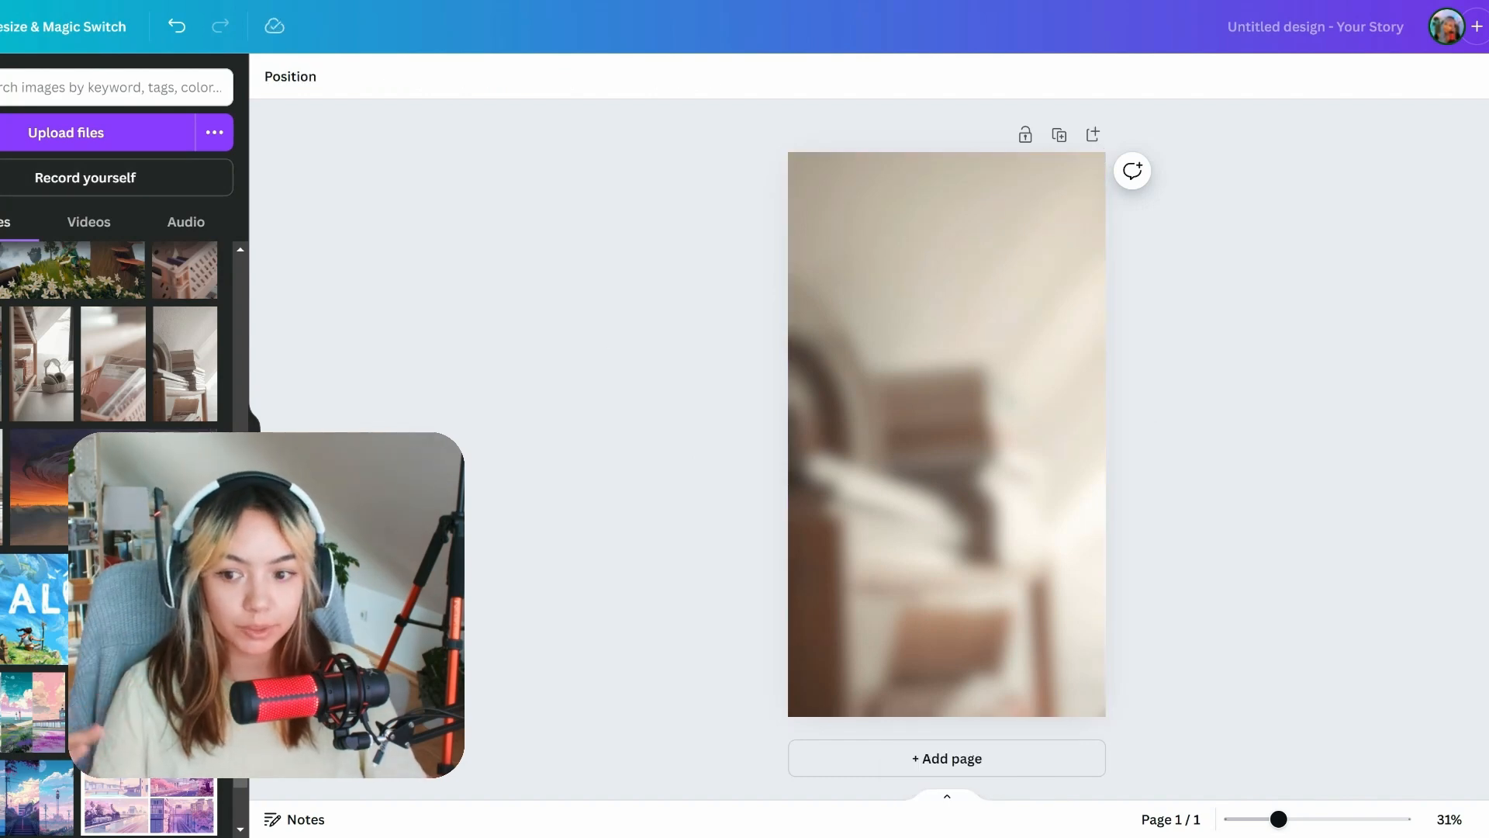
# Step: Add a rounded square shape, reshape it into a wide, thin bar and place it centered in the page's upper half
pyautogui.click(0, 155)
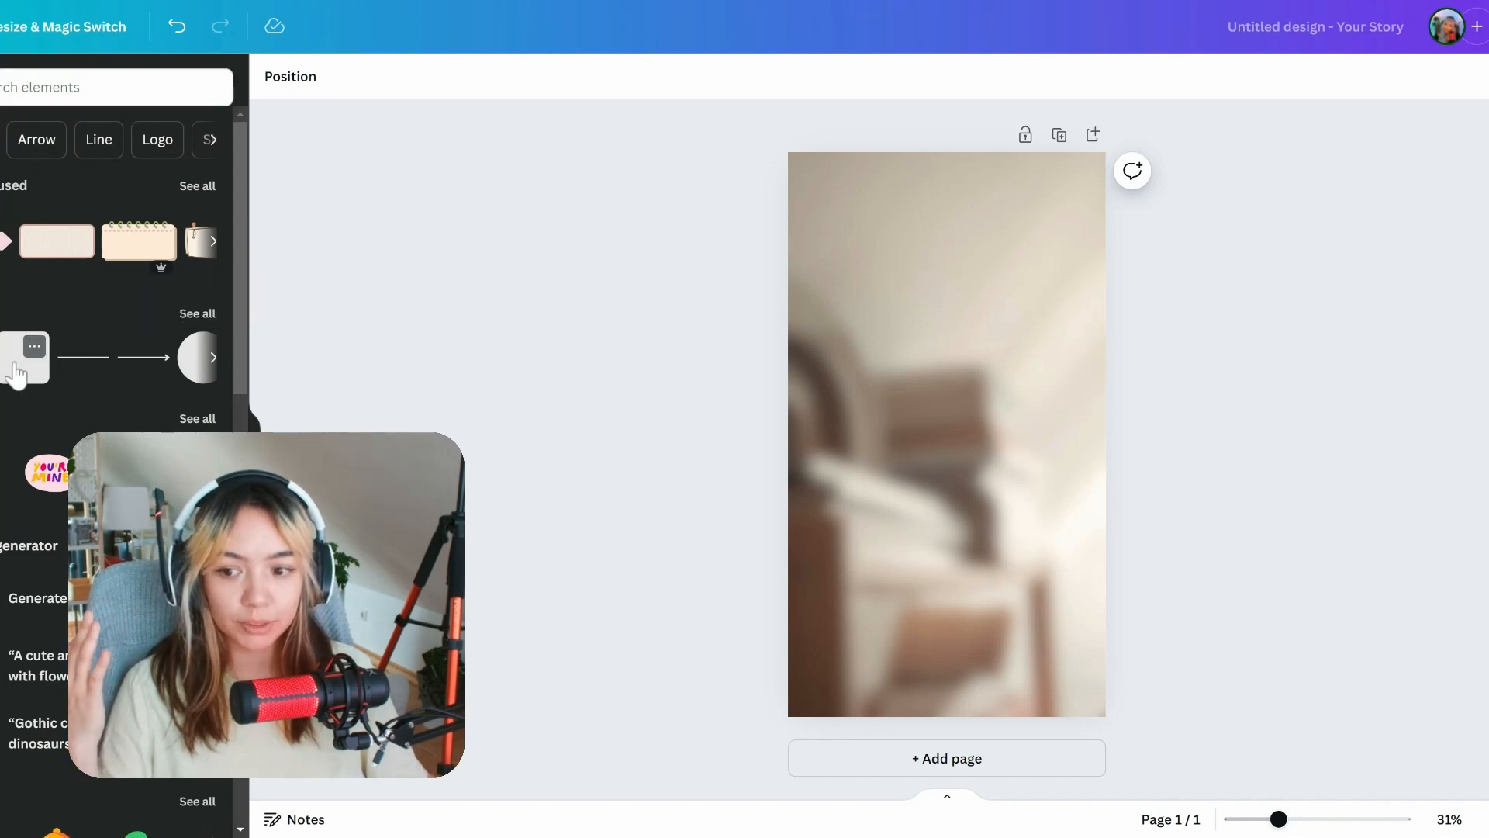
pyautogui.click(37, 374)
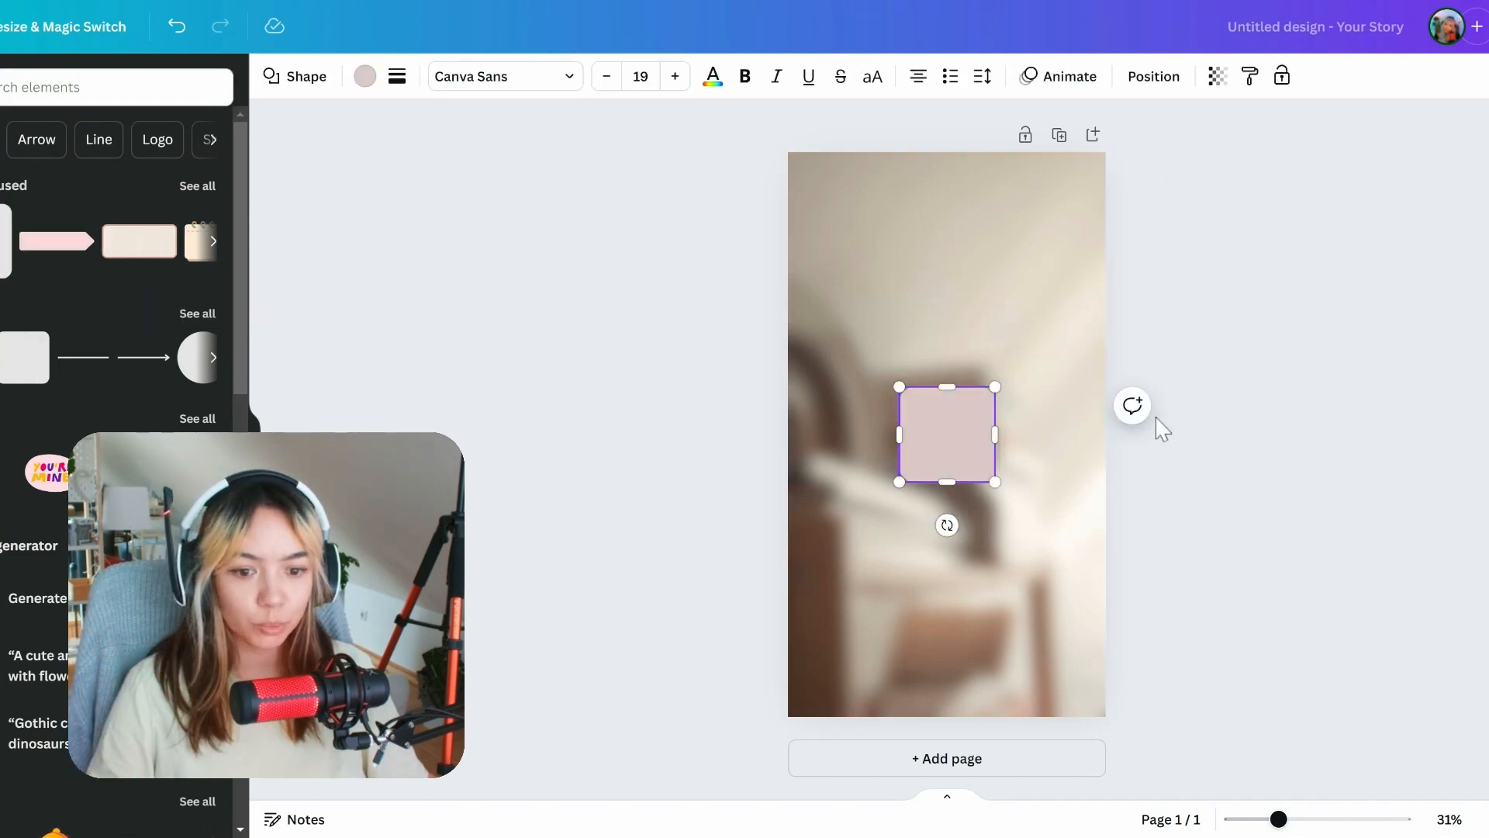
pyautogui.moveTo(962, 437); pyautogui.dragTo(877, 277)
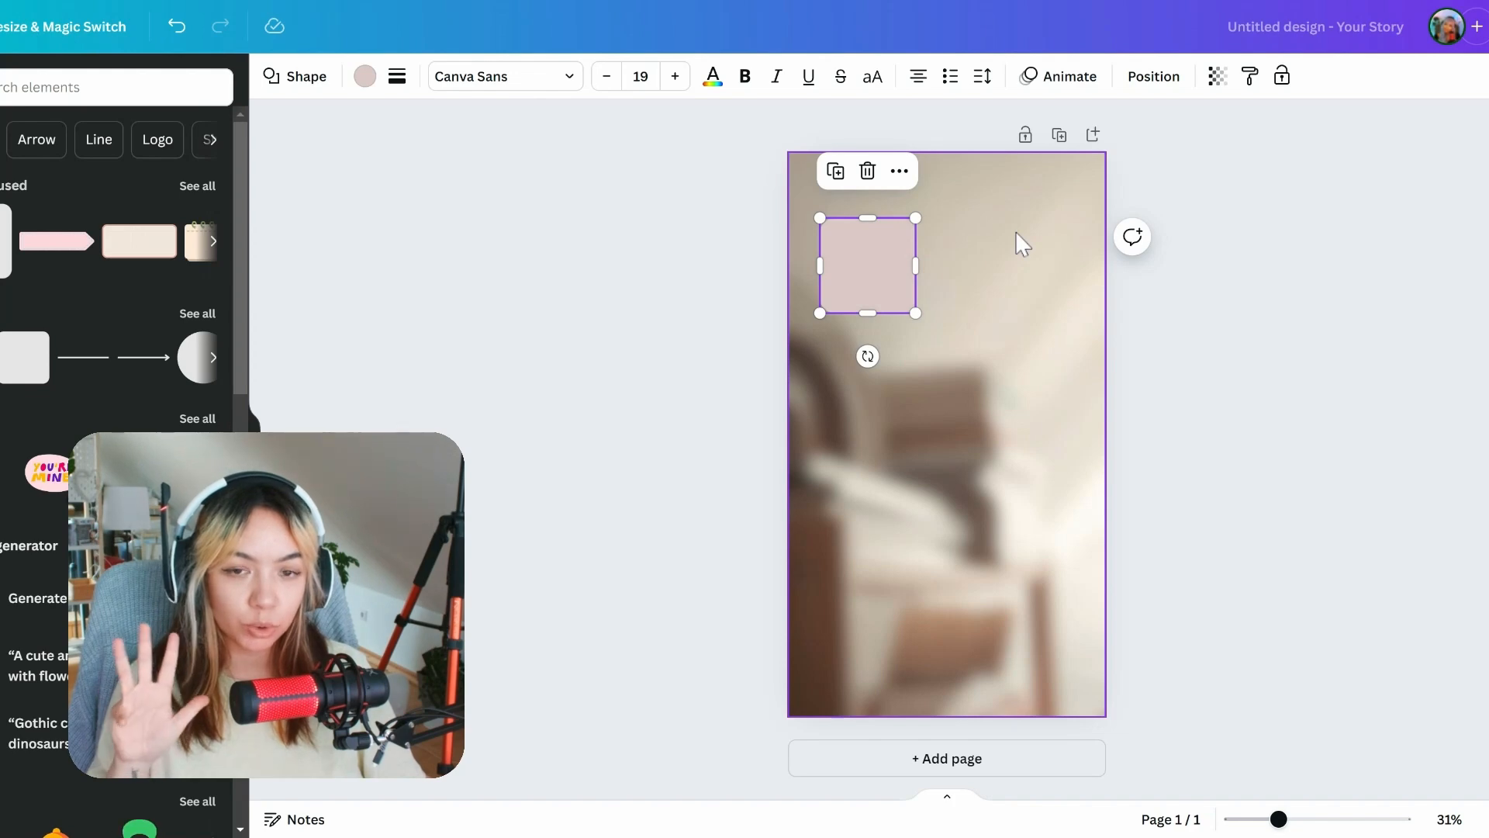
pyautogui.click(1150, 339)
pyautogui.moveTo(885, 293); pyautogui.dragTo(1075, 247)
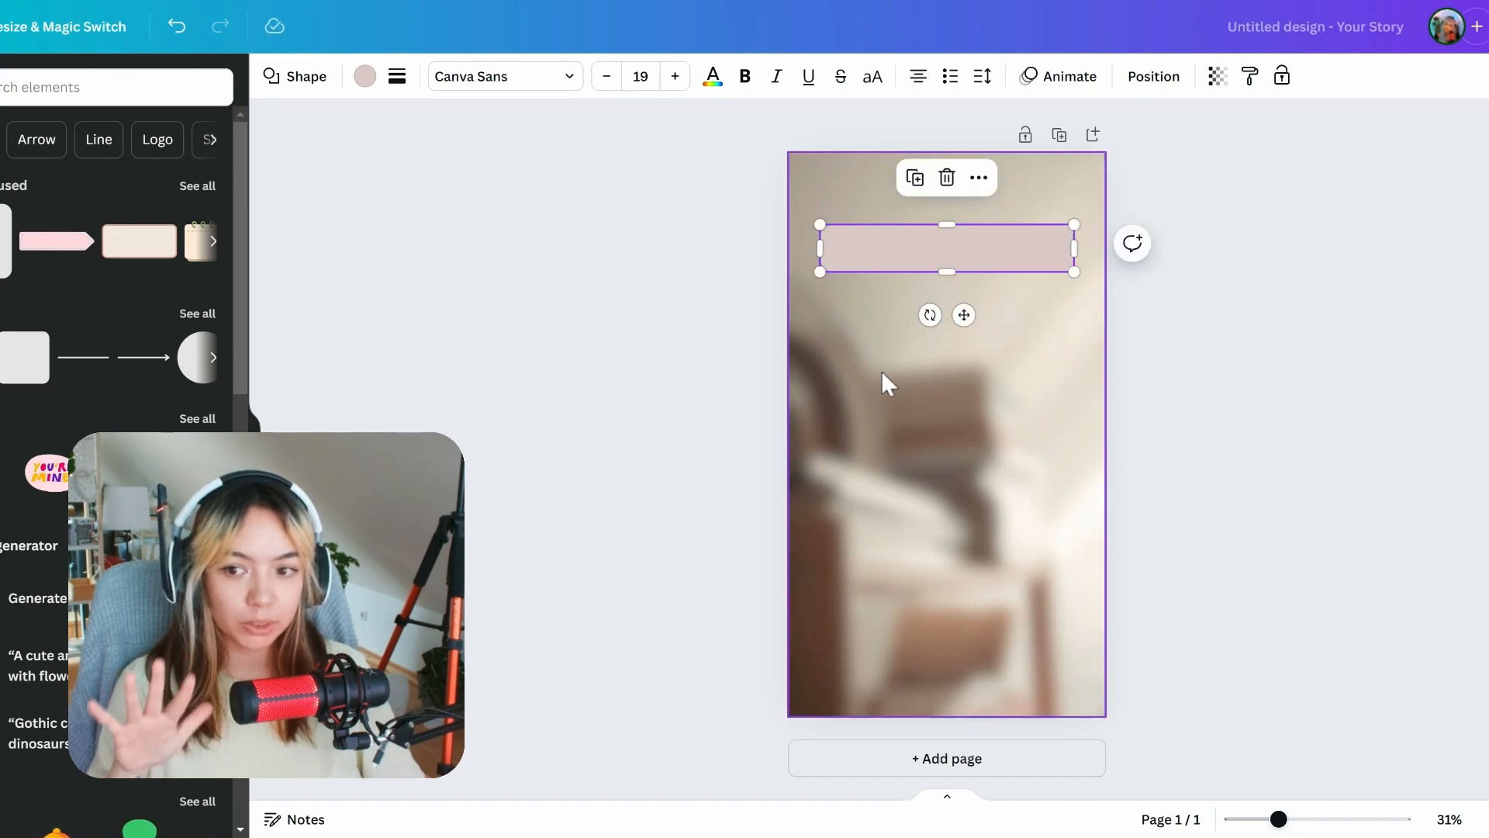
pyautogui.click(1347, 333)
pyautogui.moveTo(951, 255); pyautogui.dragTo(974, 359)
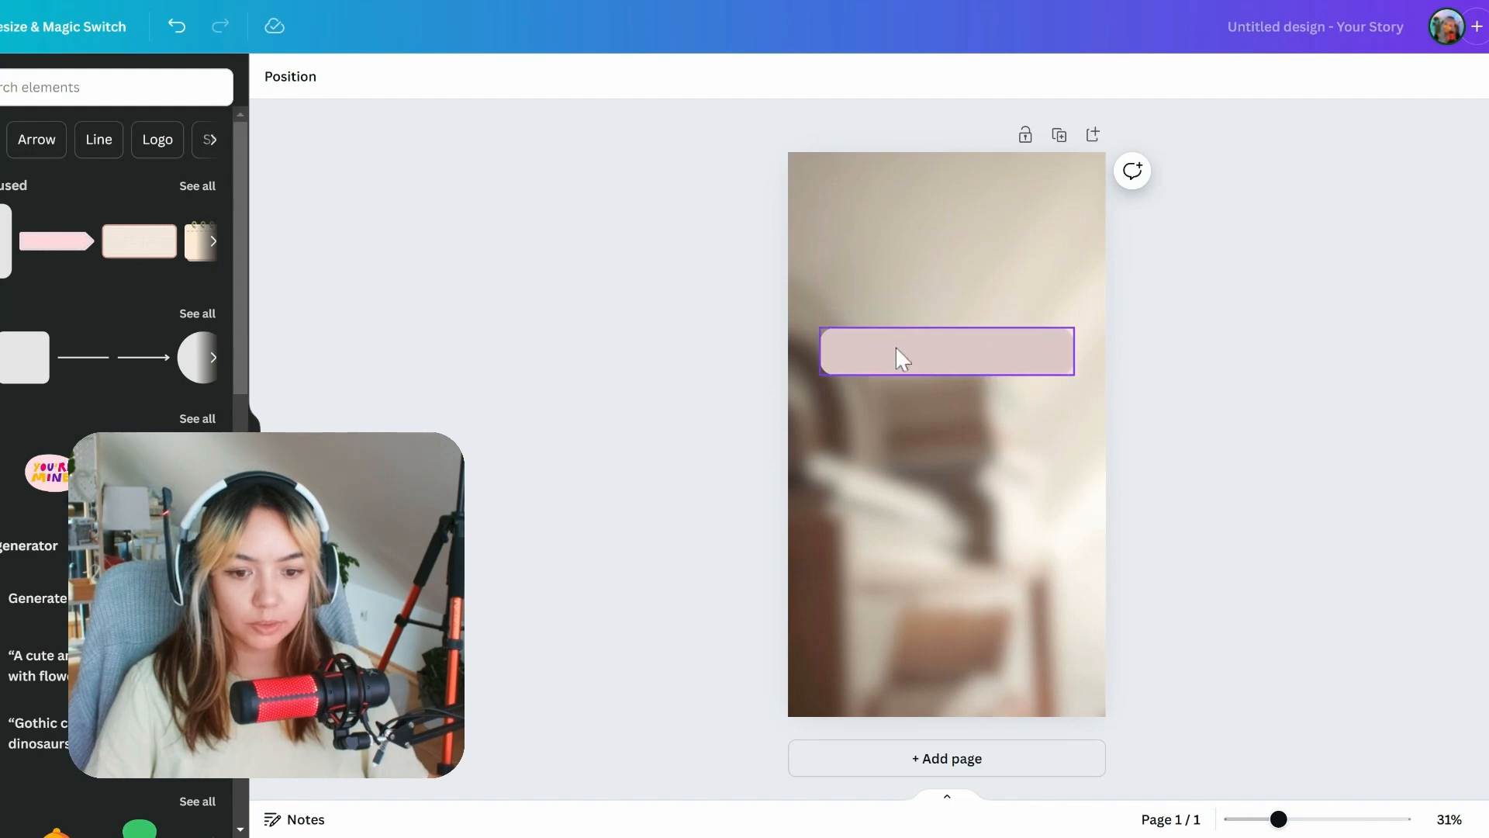
# Step: Duplicate the pink bar and align the copy directly beneath the original with a small gap
pyautogui.click(882, 363)
pyautogui.hotkey('ctrl', 'c')
pyautogui.hotkey('ctrl', 'v')
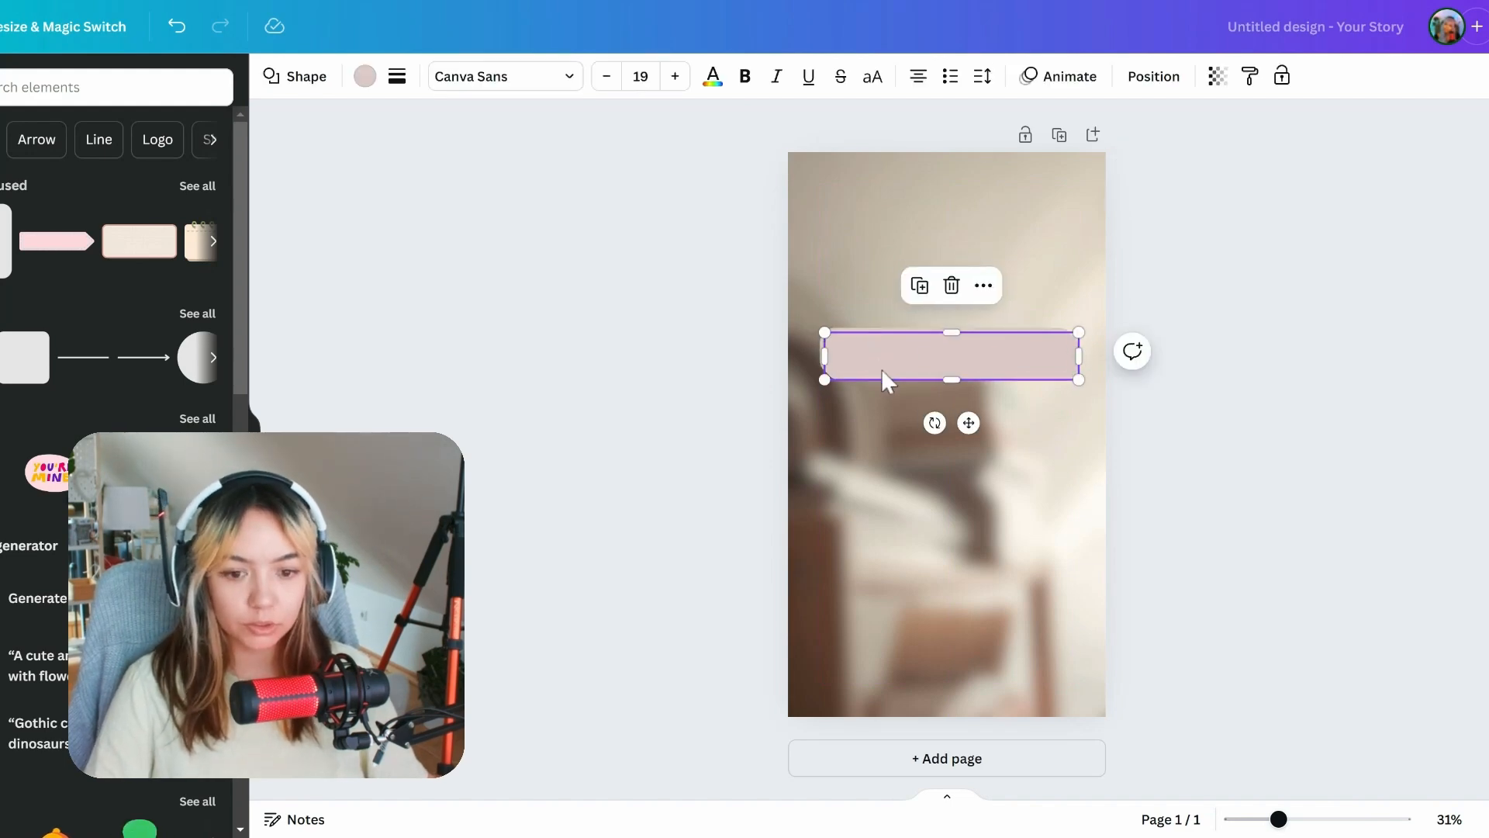
pyautogui.moveTo(923, 360); pyautogui.dragTo(920, 410)
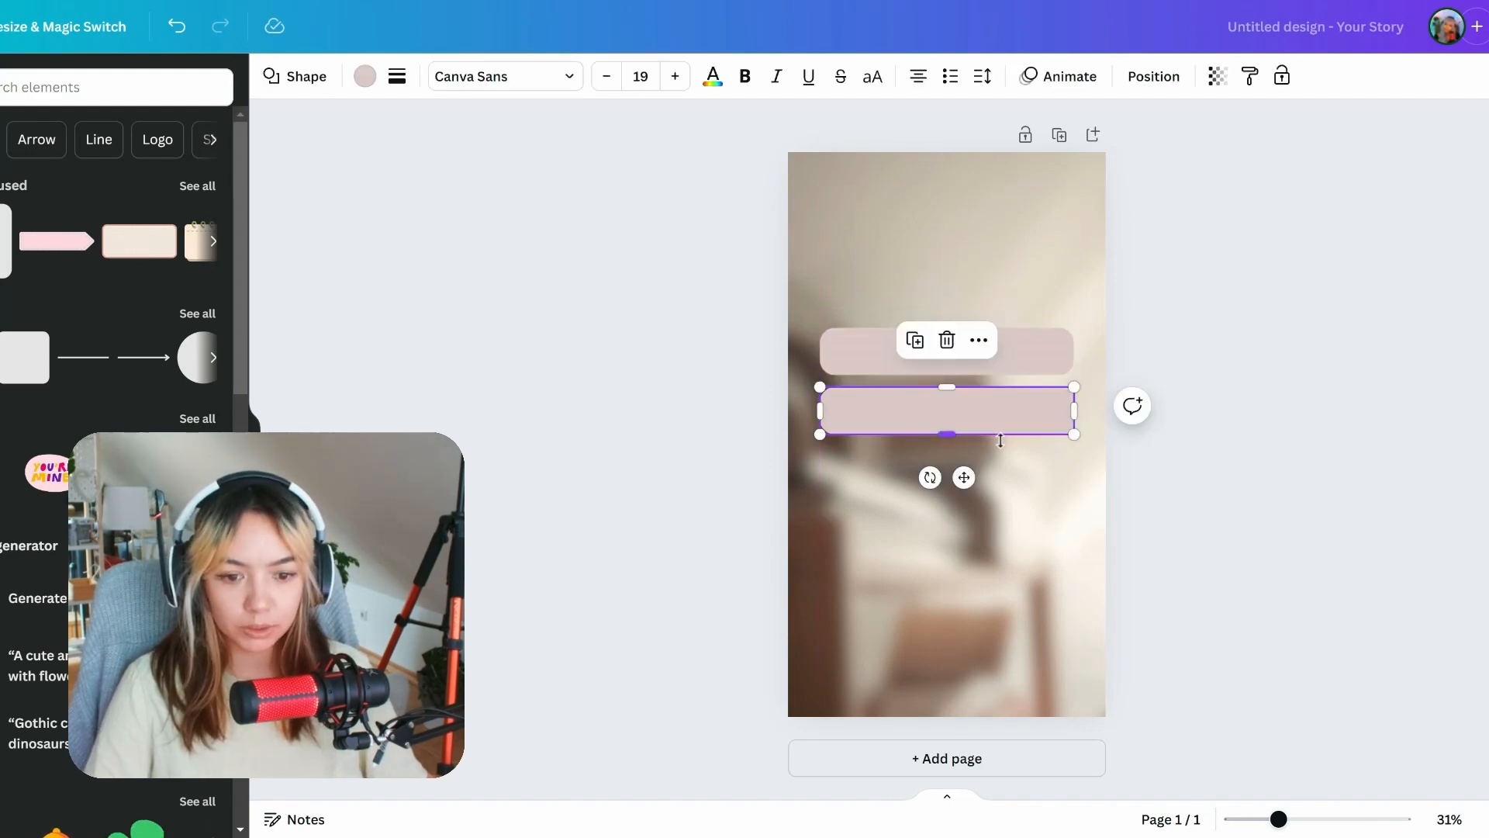
pyautogui.click(1190, 486)
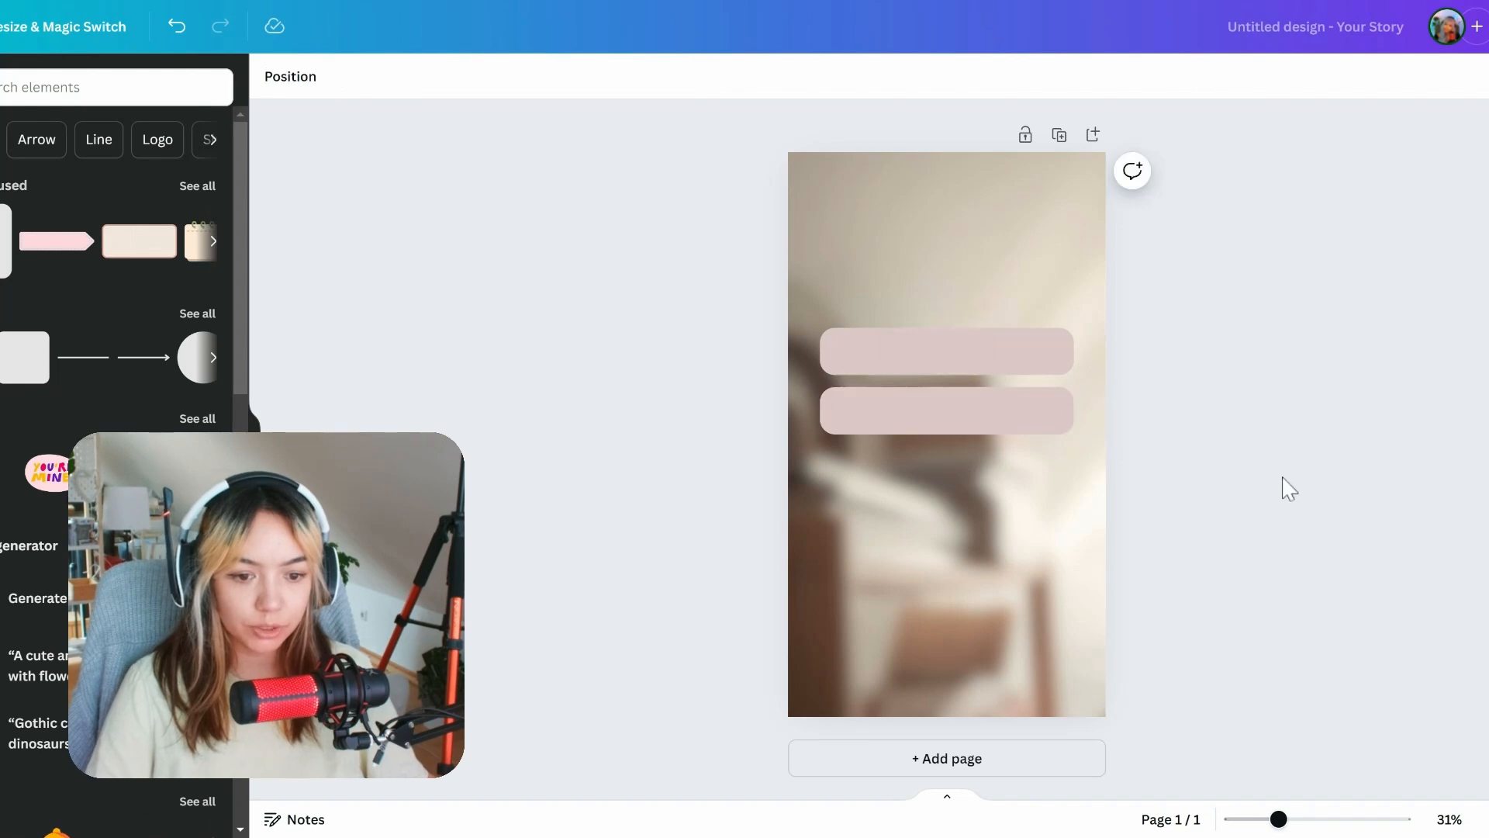
# Step: Duplicate the two bars and place the copies below them to form a column of four evenly spaced bars
pyautogui.click(989, 427)
pyautogui.click(918, 315)
pyautogui.moveTo(845, 289); pyautogui.dragTo(957, 524)
pyautogui.click(1363, 509)
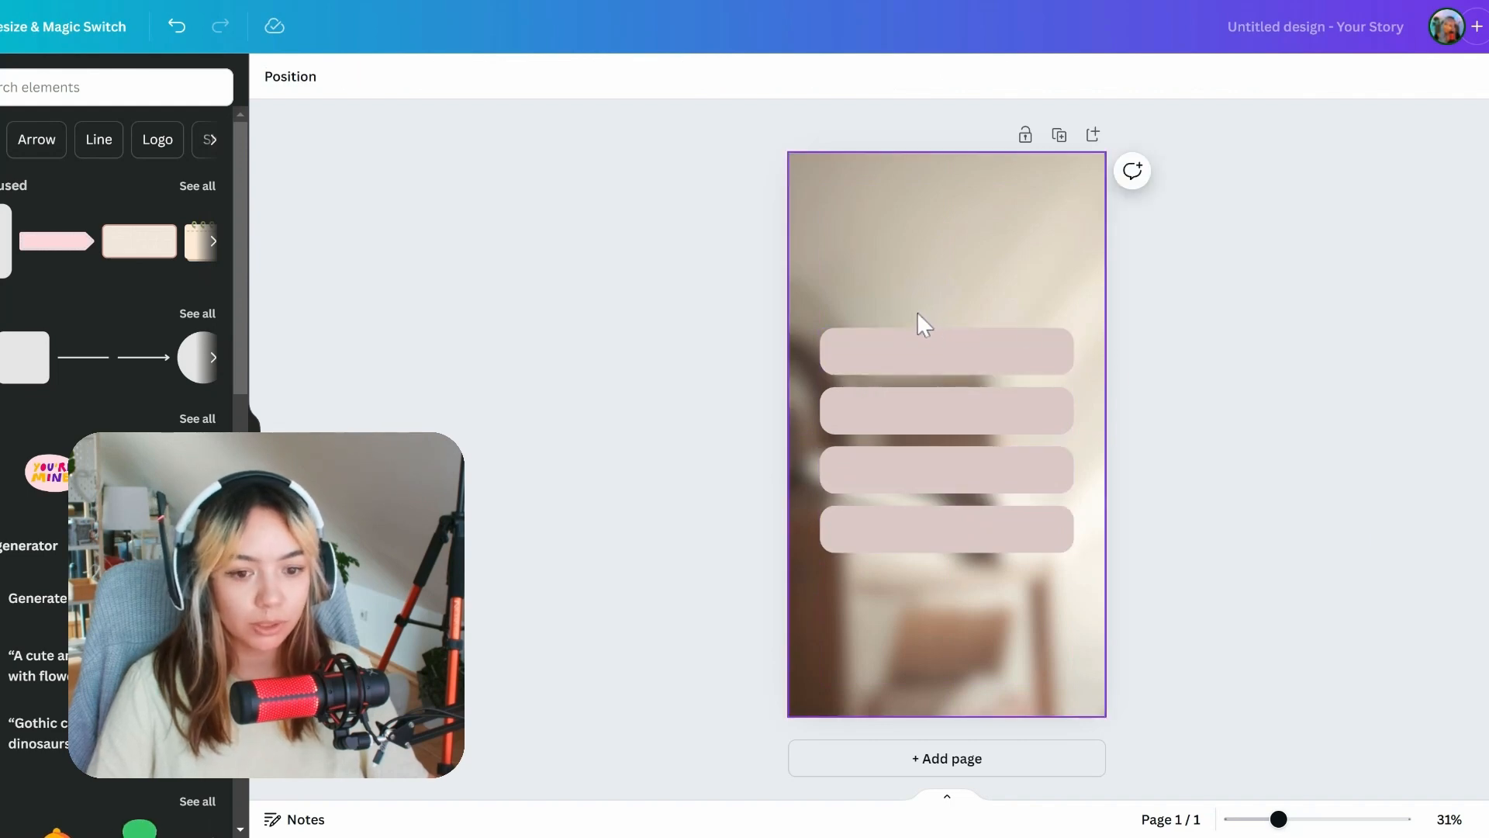
# Step: Move all four bars together slightly higher on the page
pyautogui.moveTo(905, 298); pyautogui.dragTo(958, 558)
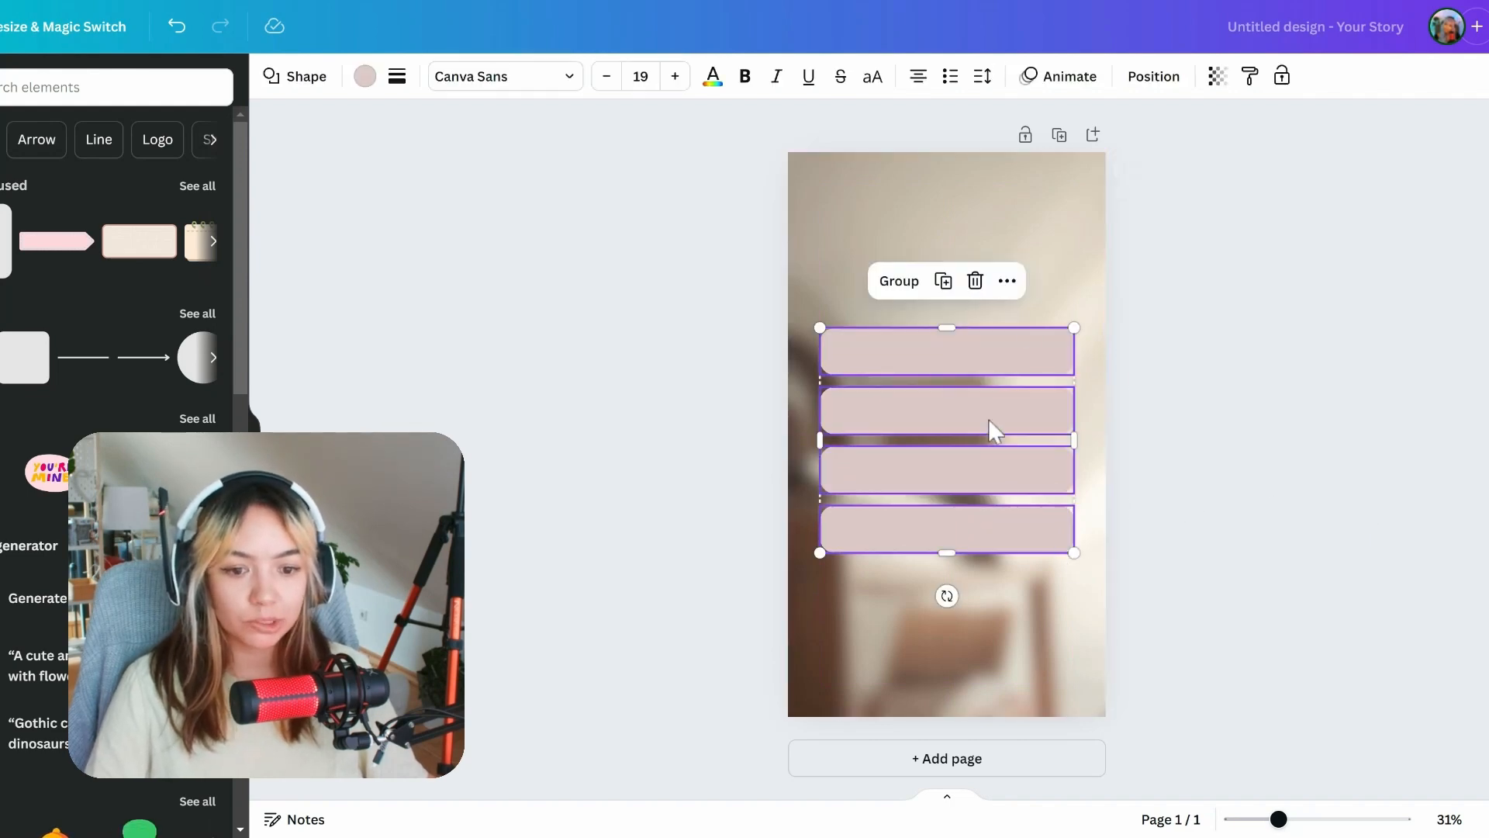
pyautogui.moveTo(993, 431); pyautogui.dragTo(984, 365)
pyautogui.click(1156, 372)
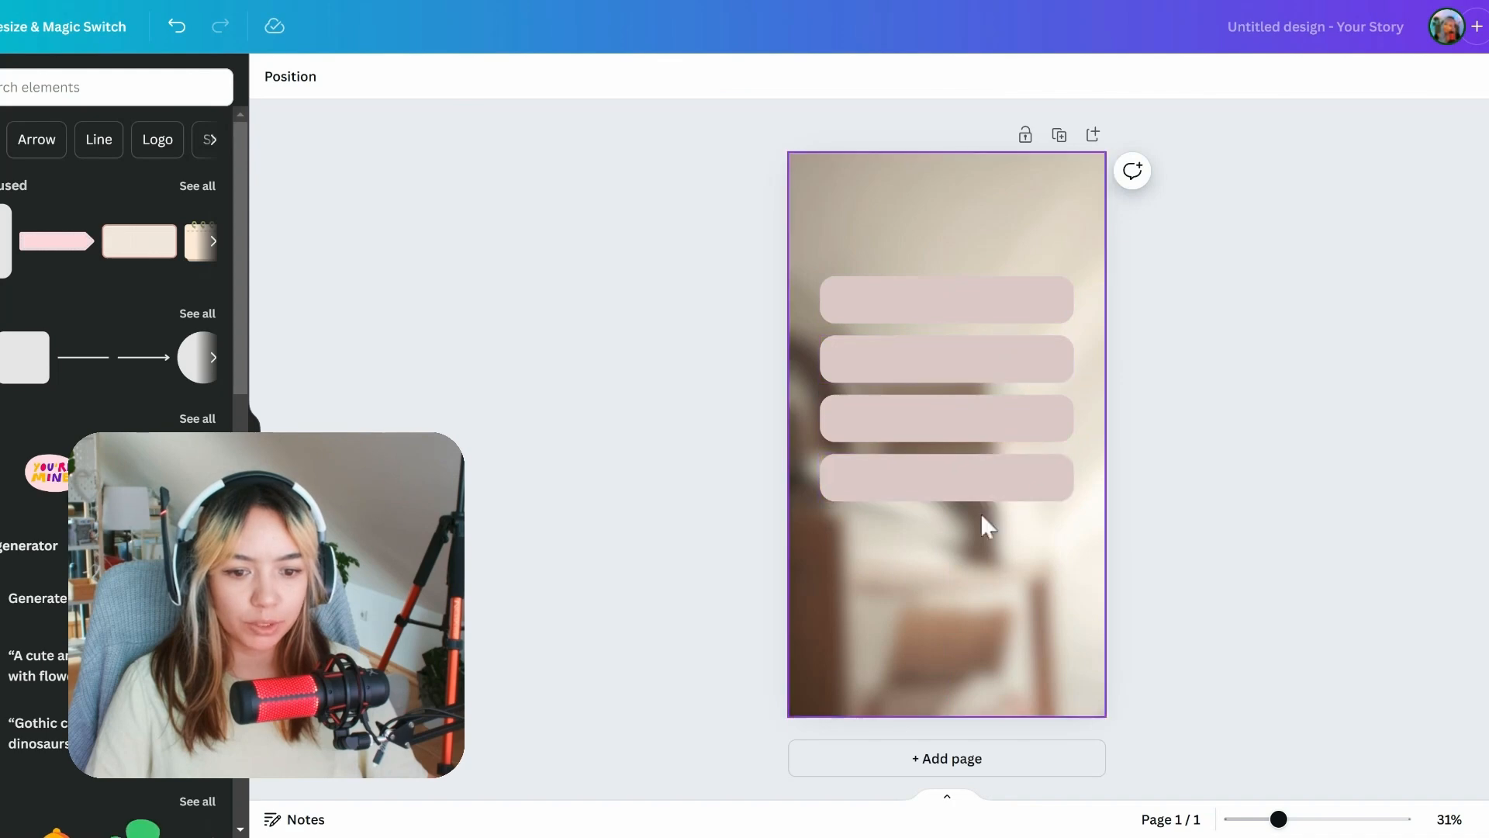
# Step: Spread the lower three bars downward so all four have wider, equal gaps
pyautogui.moveTo(948, 551); pyautogui.dragTo(922, 369)
pyautogui.moveTo(944, 477); pyautogui.dragTo(947, 499)
pyautogui.click(1087, 555)
pyautogui.moveTo(1086, 555); pyautogui.dragTo(1001, 480)
pyautogui.click(1163, 488)
pyautogui.click(1011, 259)
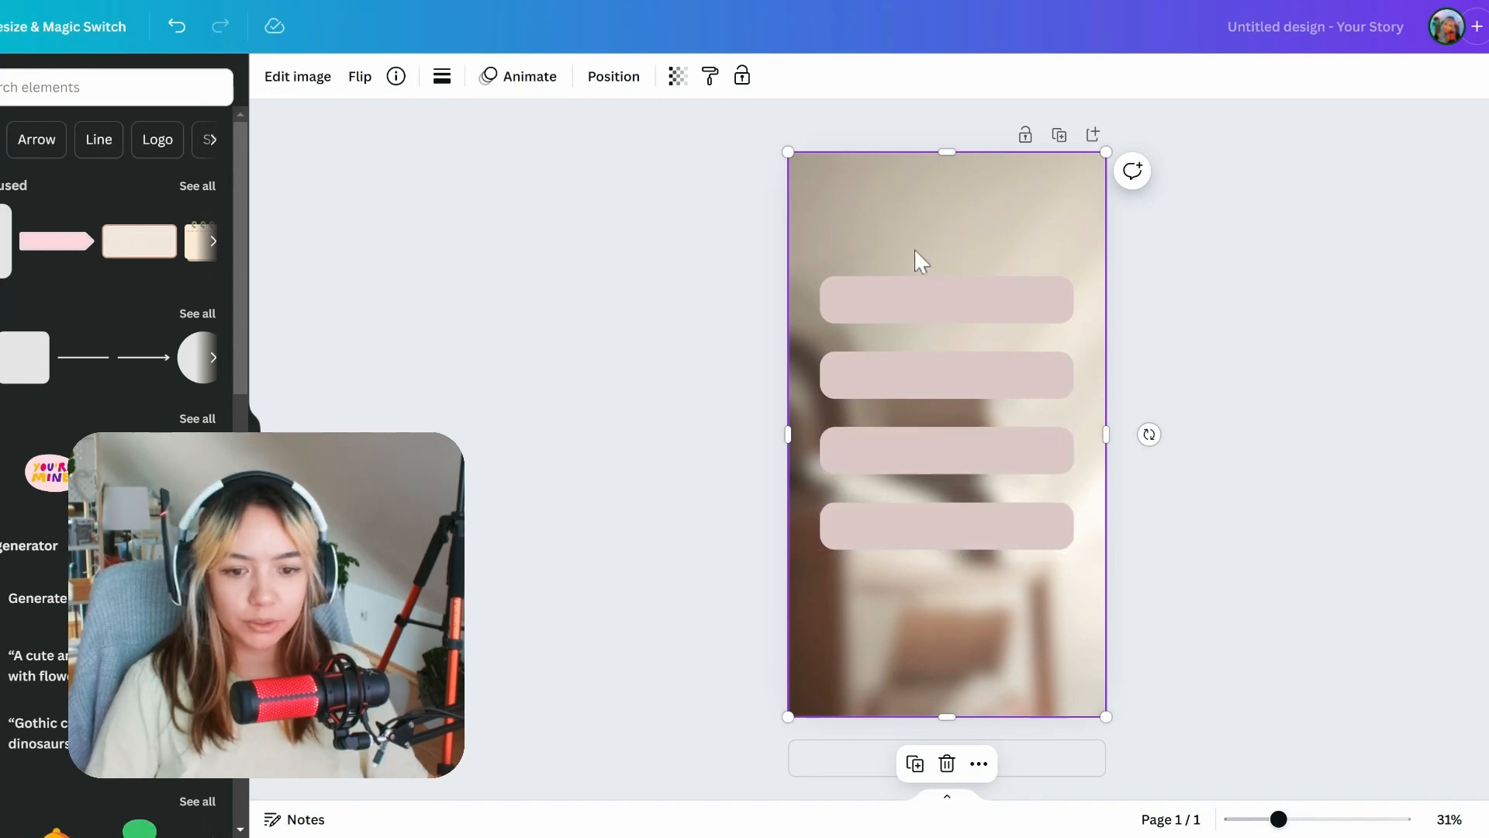
pyautogui.click(1008, 299)
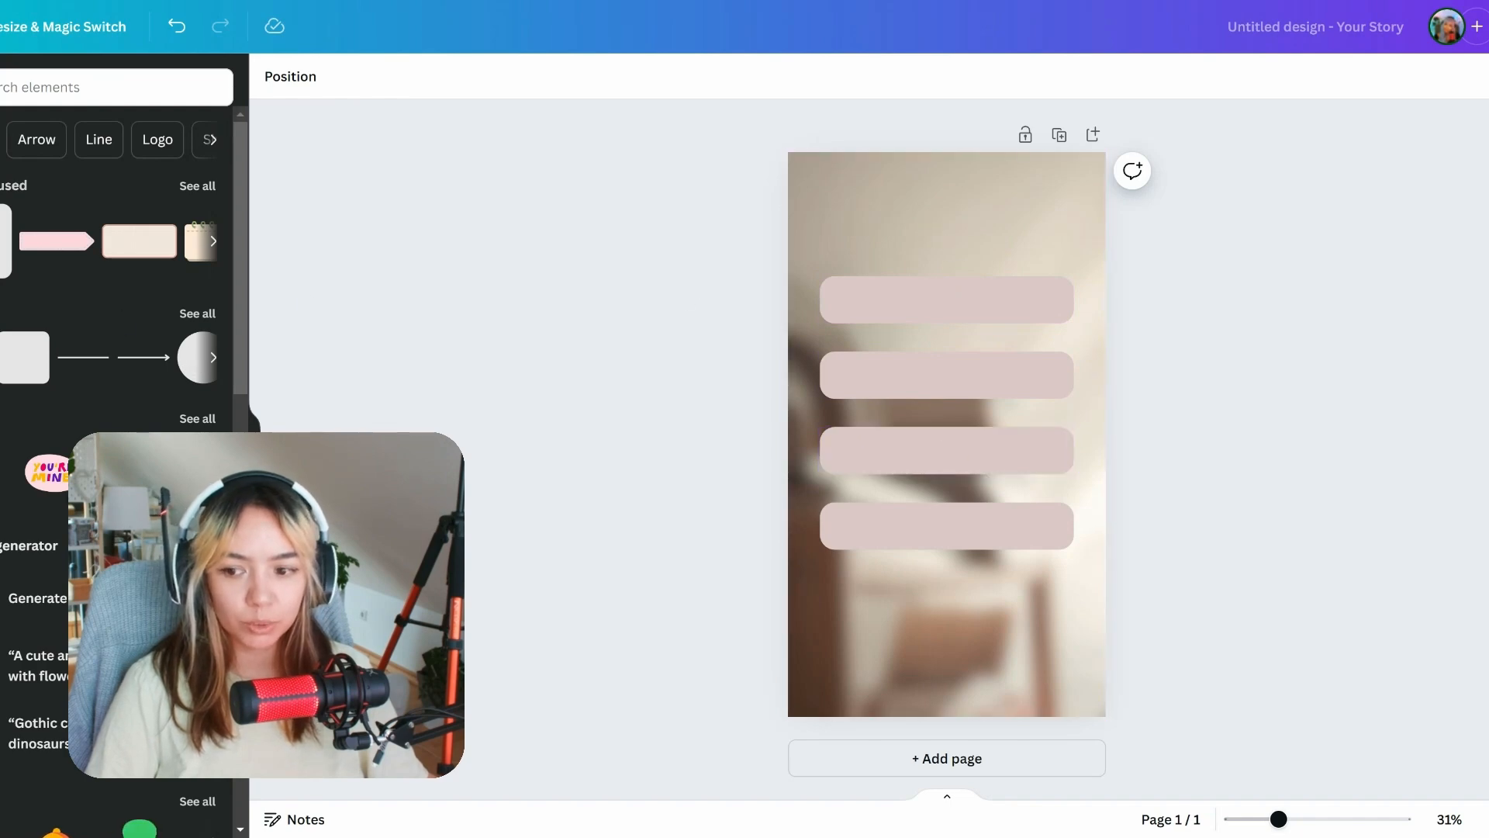
# Step: Replace the blurred background photo with a different uploaded photo that has green tones
pyautogui.click(2, 362)
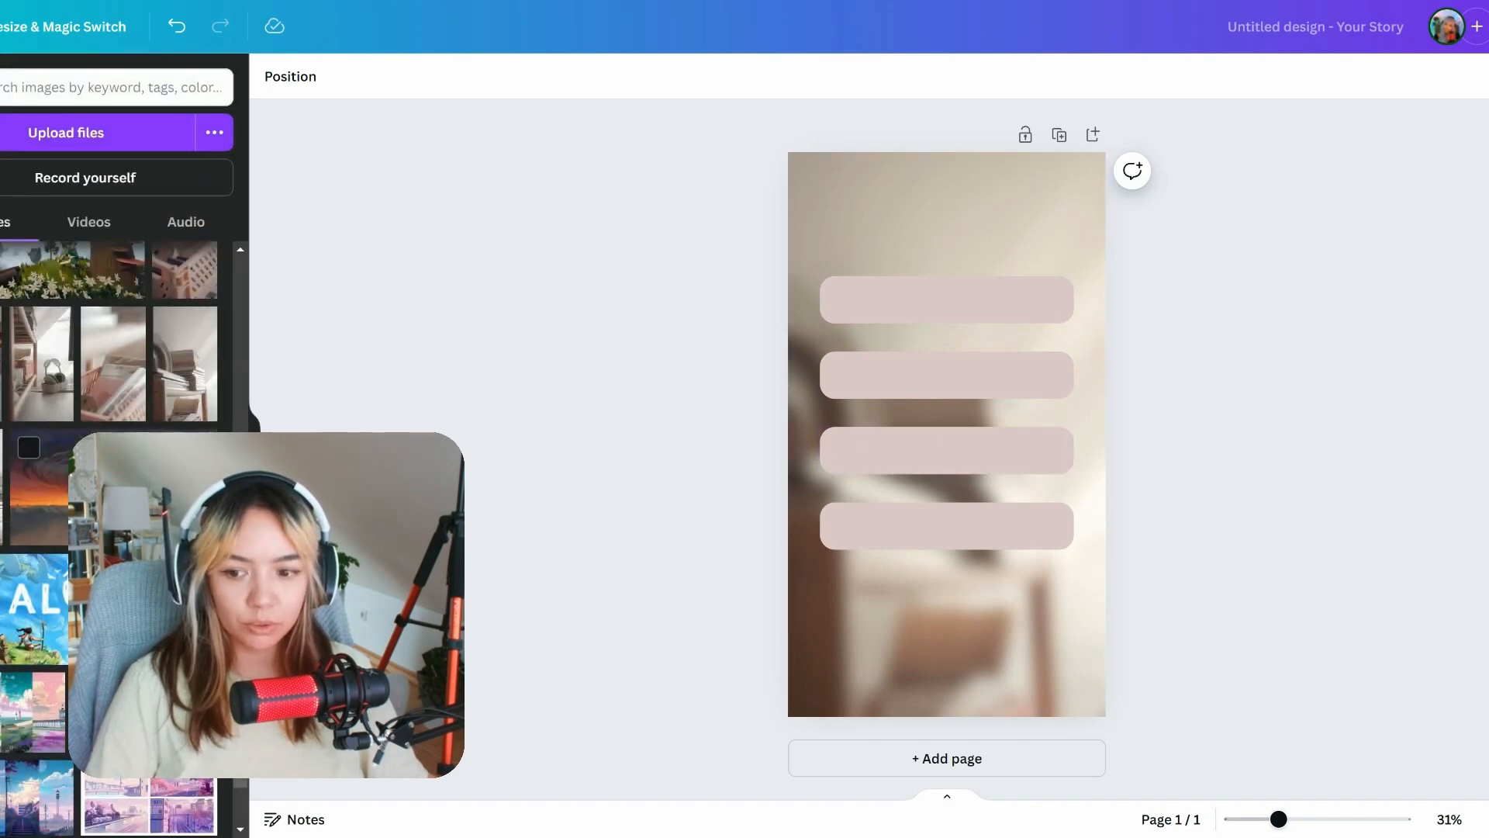
pyautogui.scroll(-10, 62, 496)
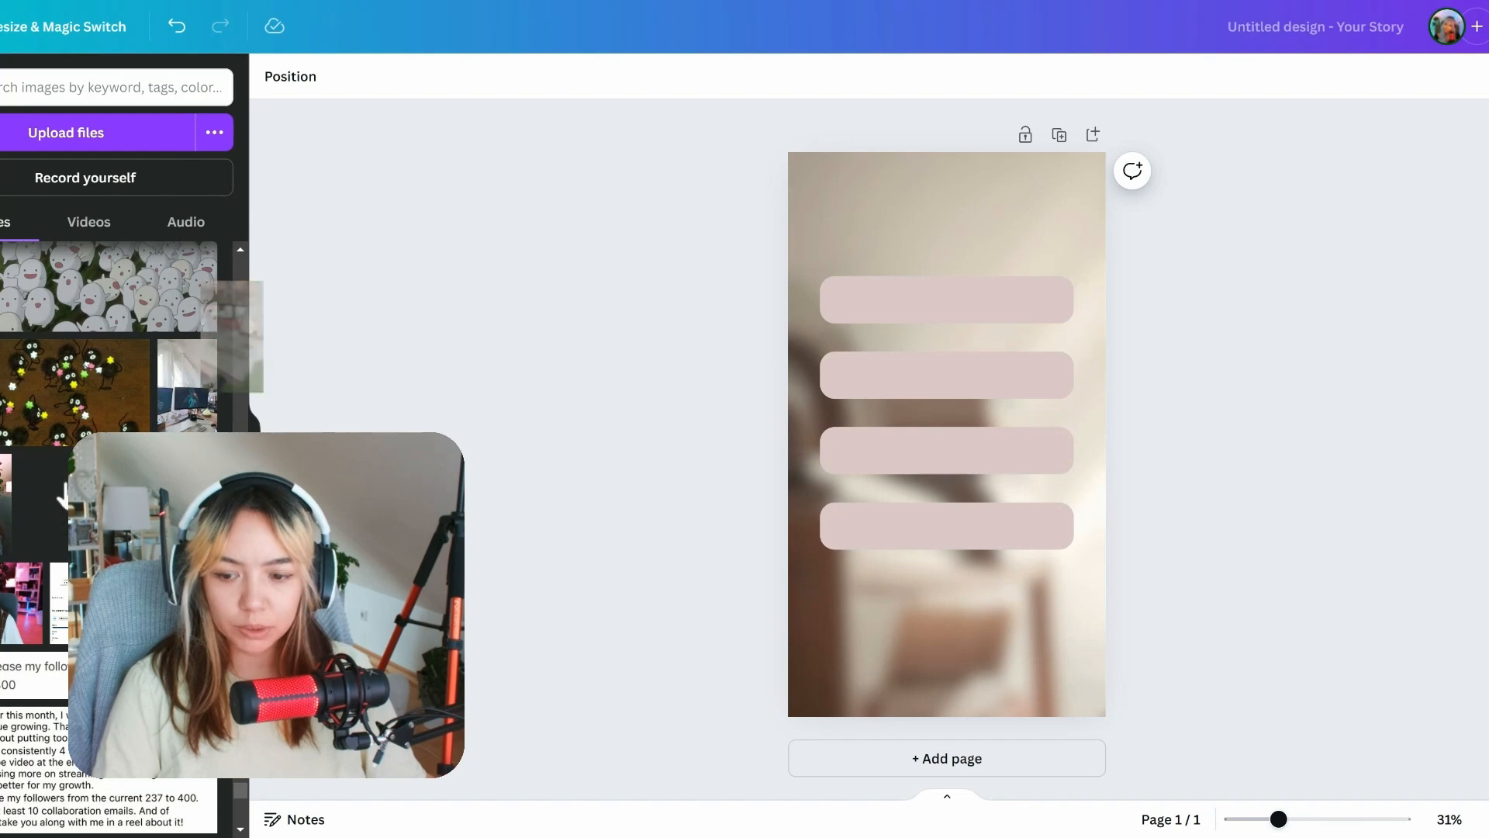
pyautogui.moveTo(241, 335); pyautogui.dragTo(892, 233)
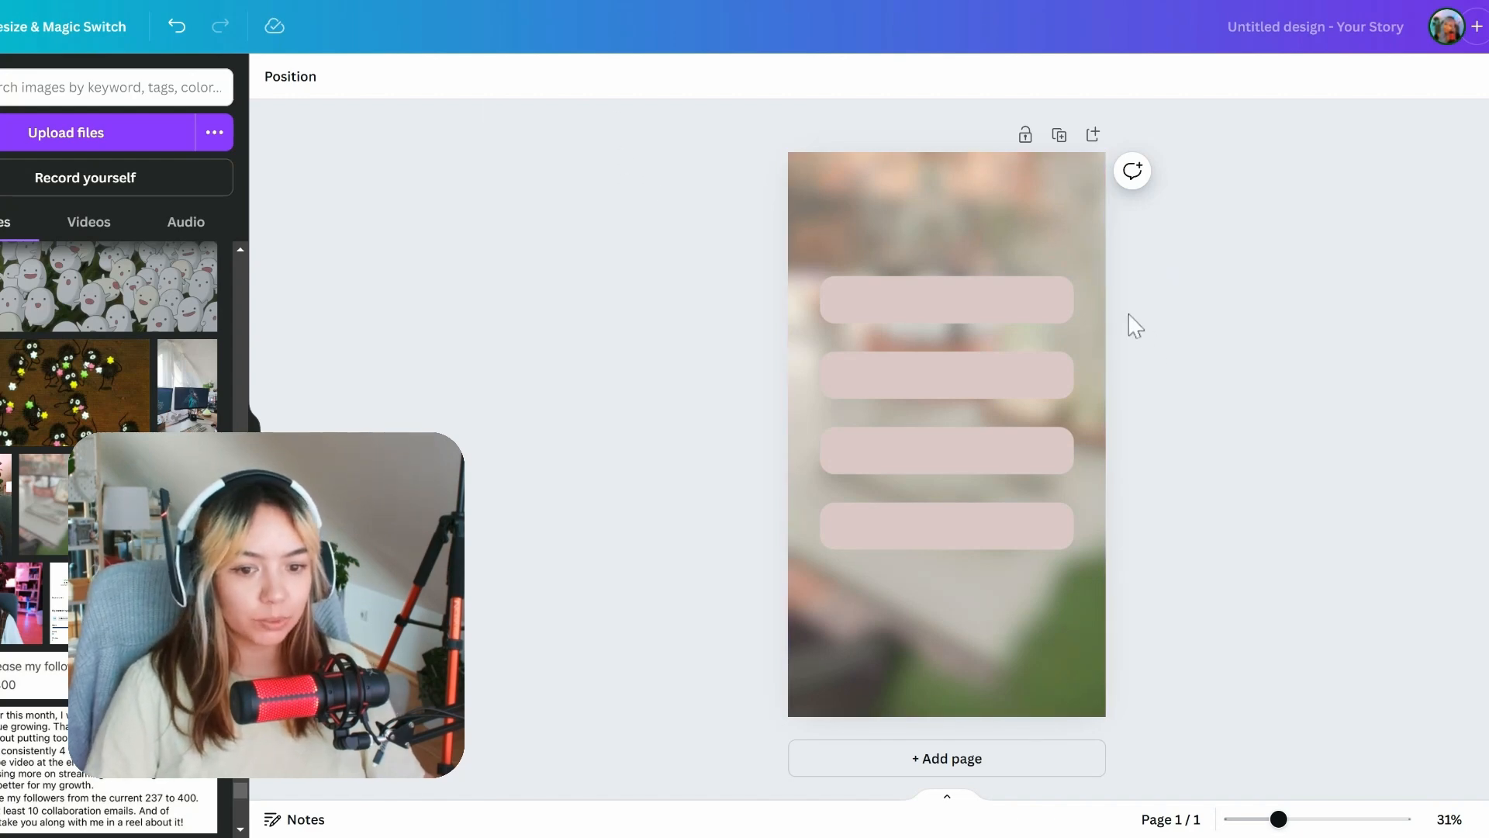
# Step: Change the top bar's fill to the light gray from the brand palette
pyautogui.click(1024, 306)
pyautogui.click(364, 76)
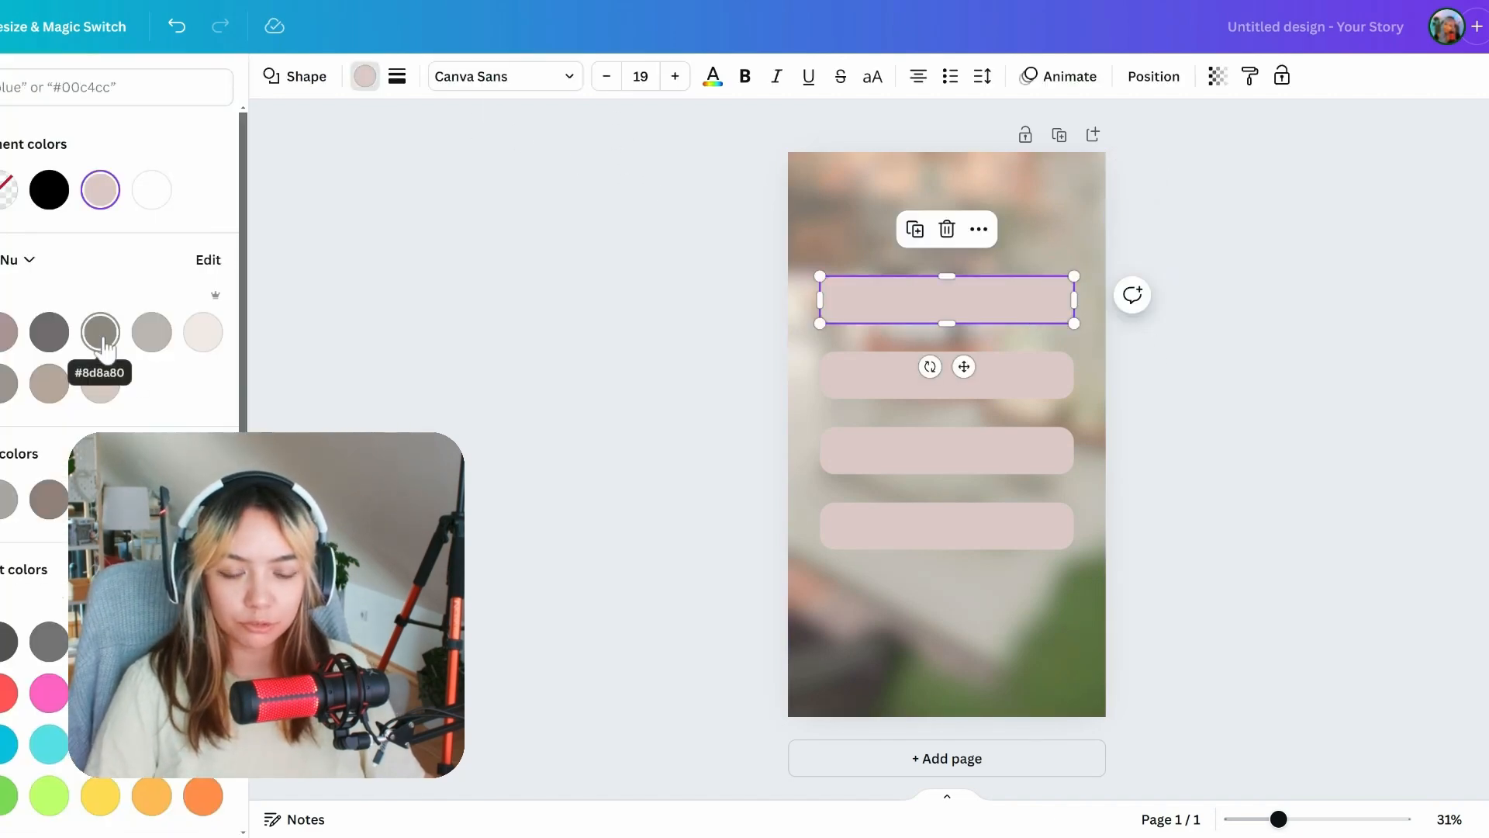
pyautogui.click(152, 331)
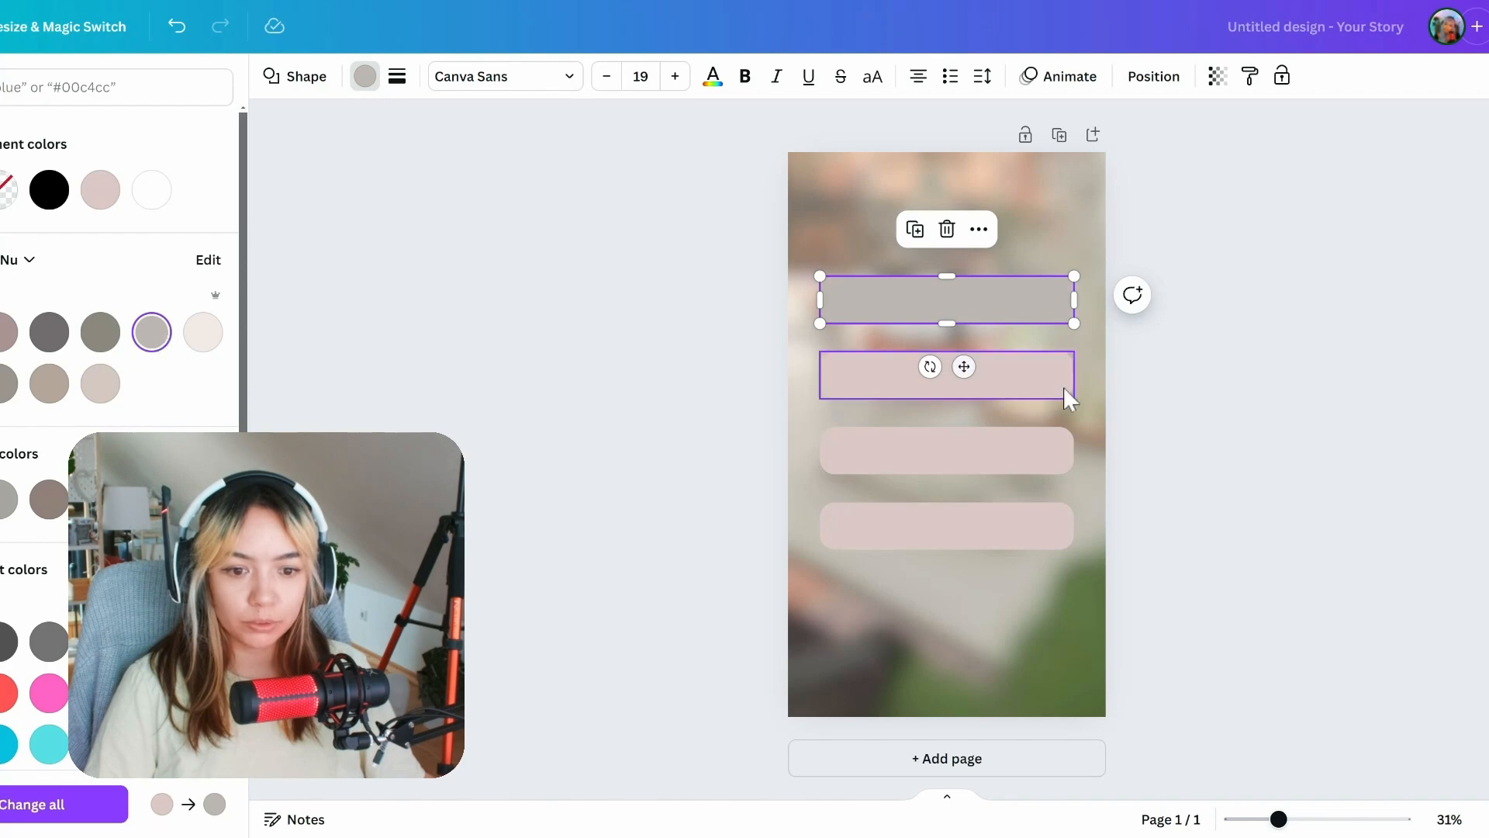
# Step: Change the top bar's fill to the dark gray from the brand palette
pyautogui.click(1233, 389)
pyautogui.click(946, 299)
pyautogui.click(364, 76)
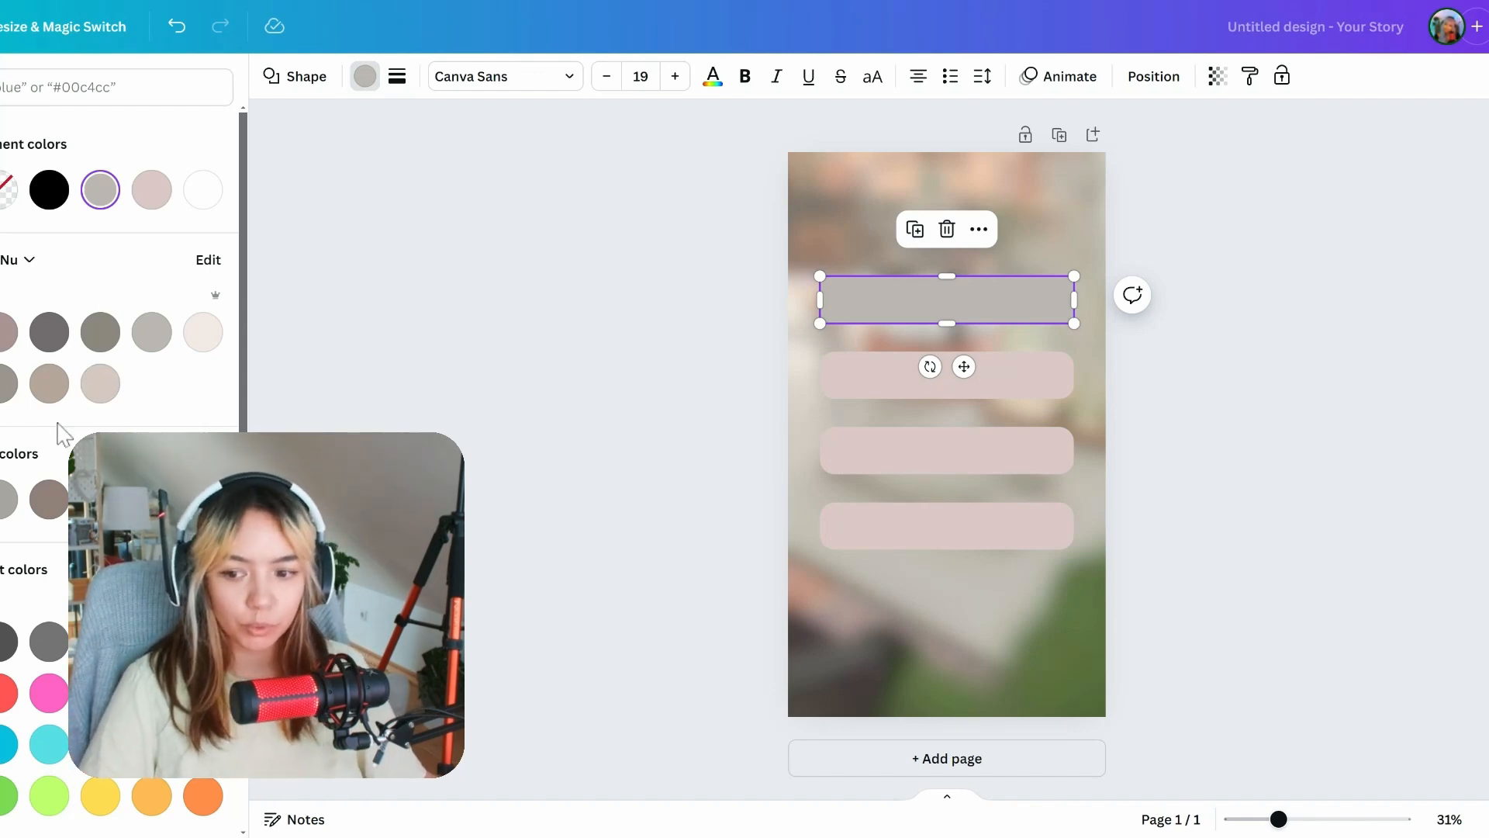
pyautogui.click(49, 332)
pyautogui.click(957, 309)
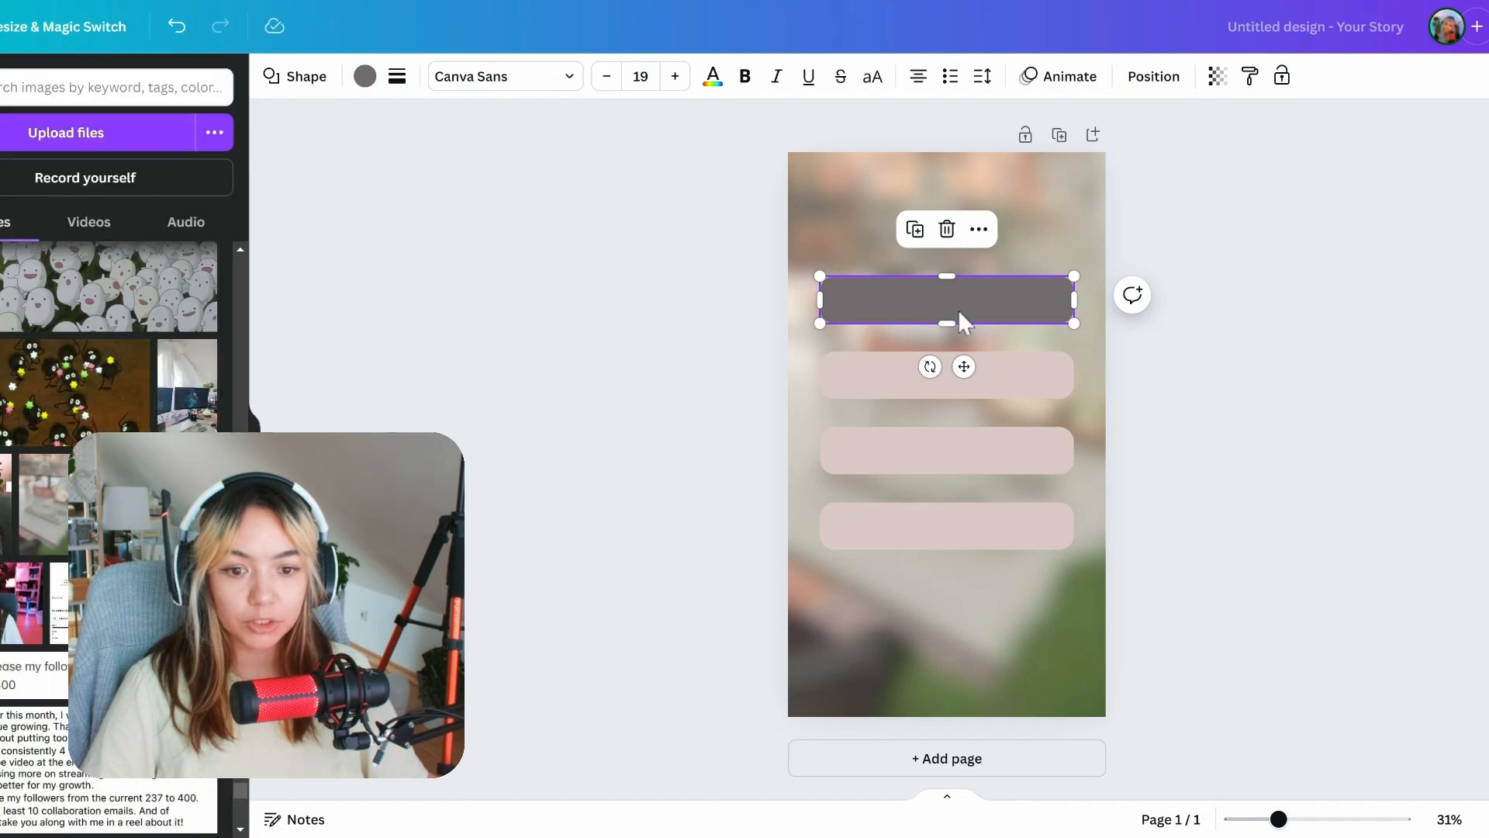
# Step: Recolor the lower three bars with the same dark gray from the brand palette
pyautogui.click(884, 384)
pyautogui.click(362, 78)
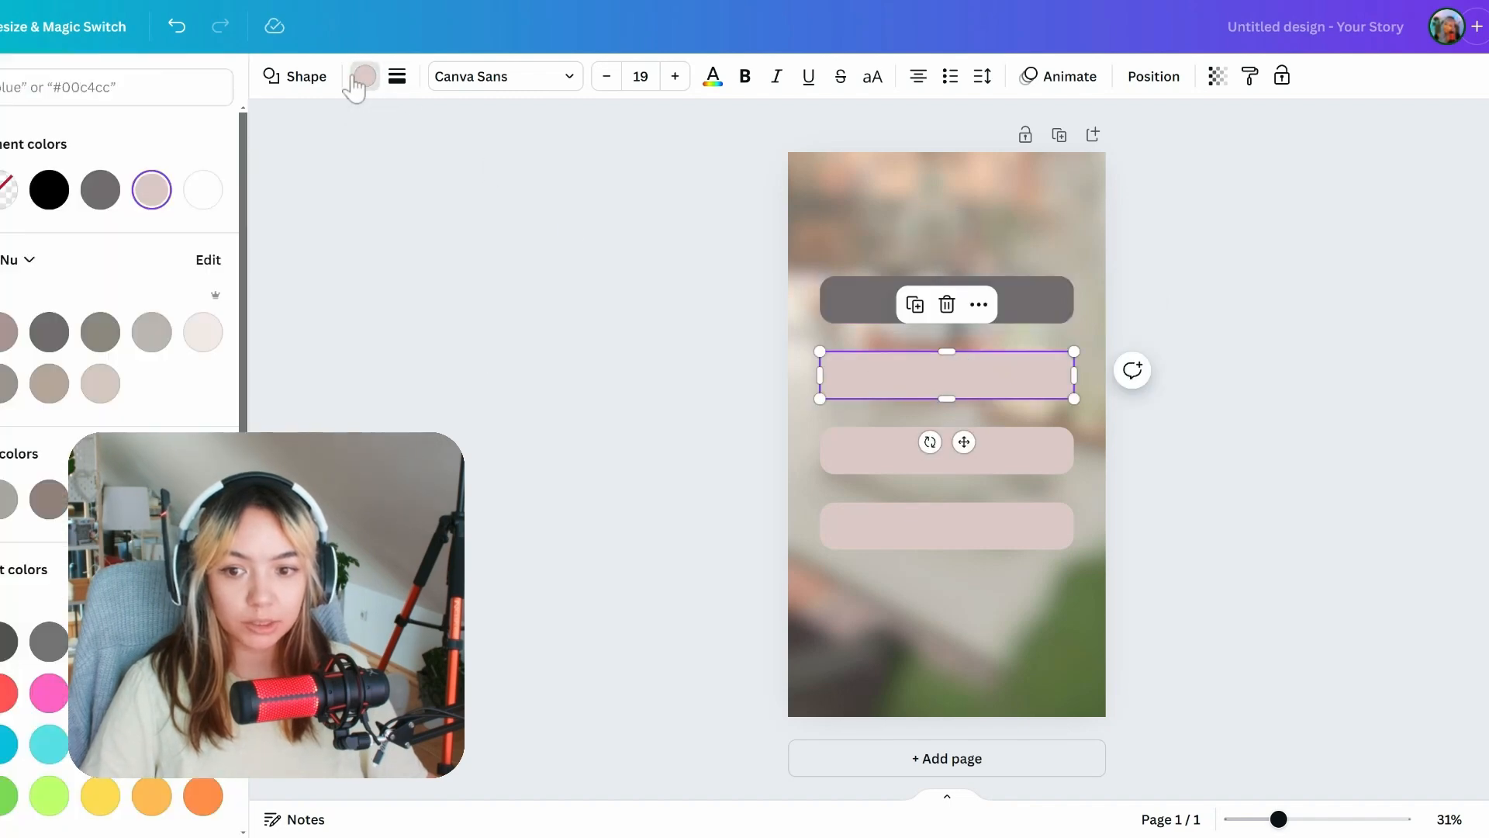
pyautogui.click(49, 332)
pyautogui.click(822, 452)
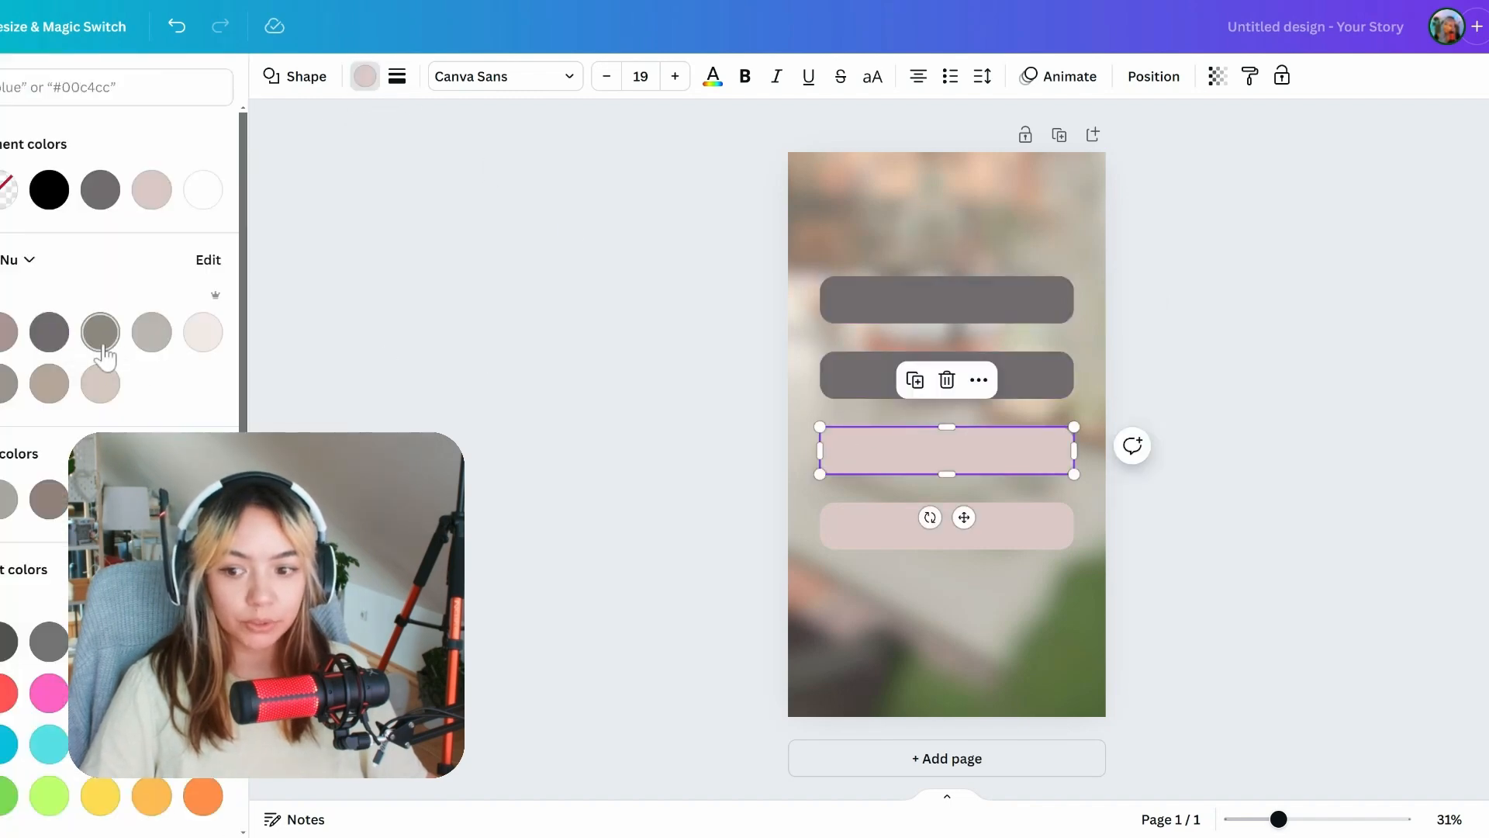
pyautogui.click(49, 332)
pyautogui.click(824, 526)
pyautogui.click(49, 332)
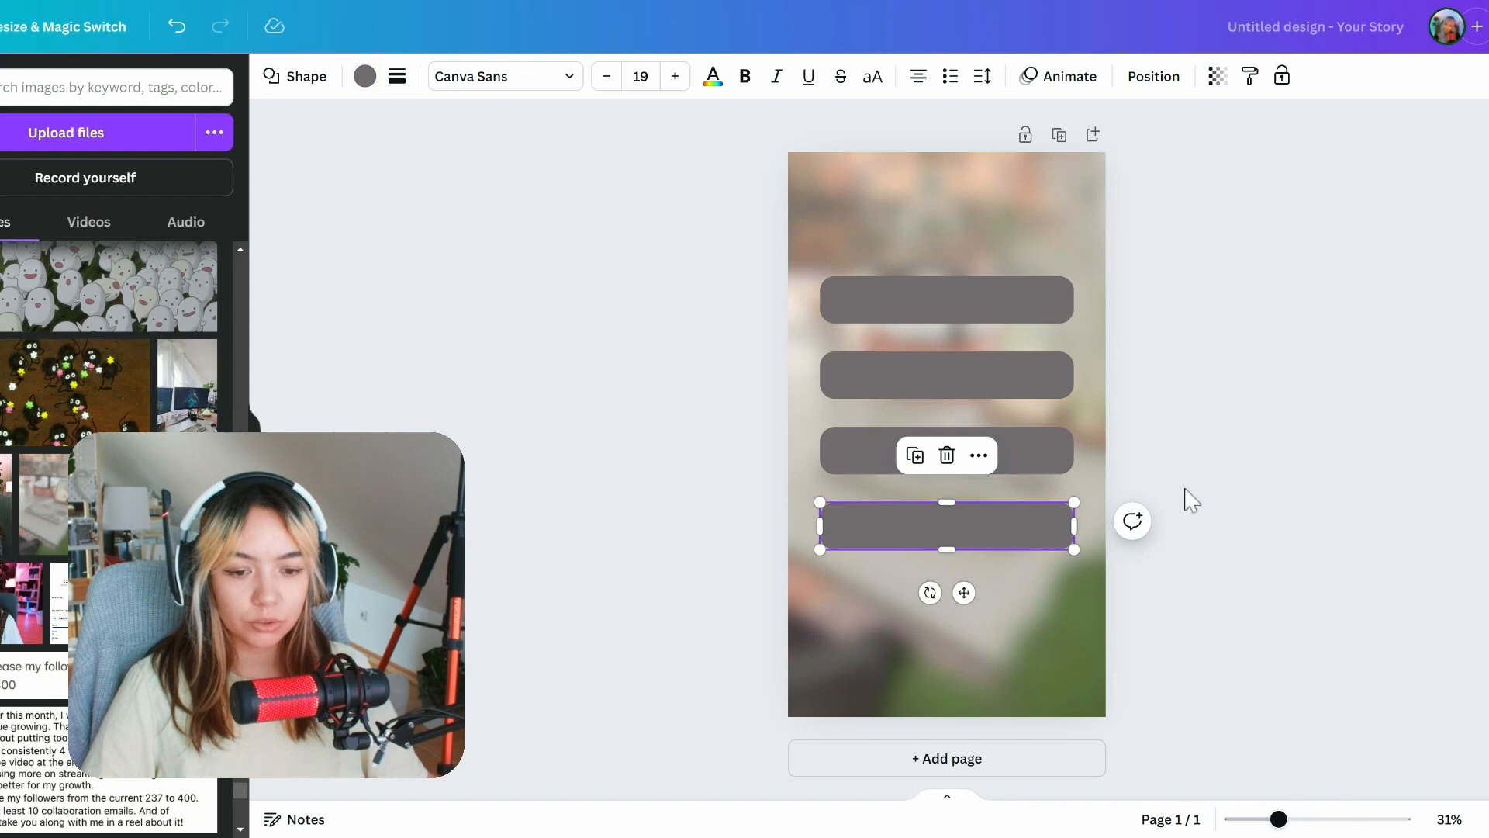
# Step: Make the top bar semi-transparent by lowering its transparency value to 71
pyautogui.click(979, 303)
pyautogui.click(1100, 282)
pyautogui.click(961, 309)
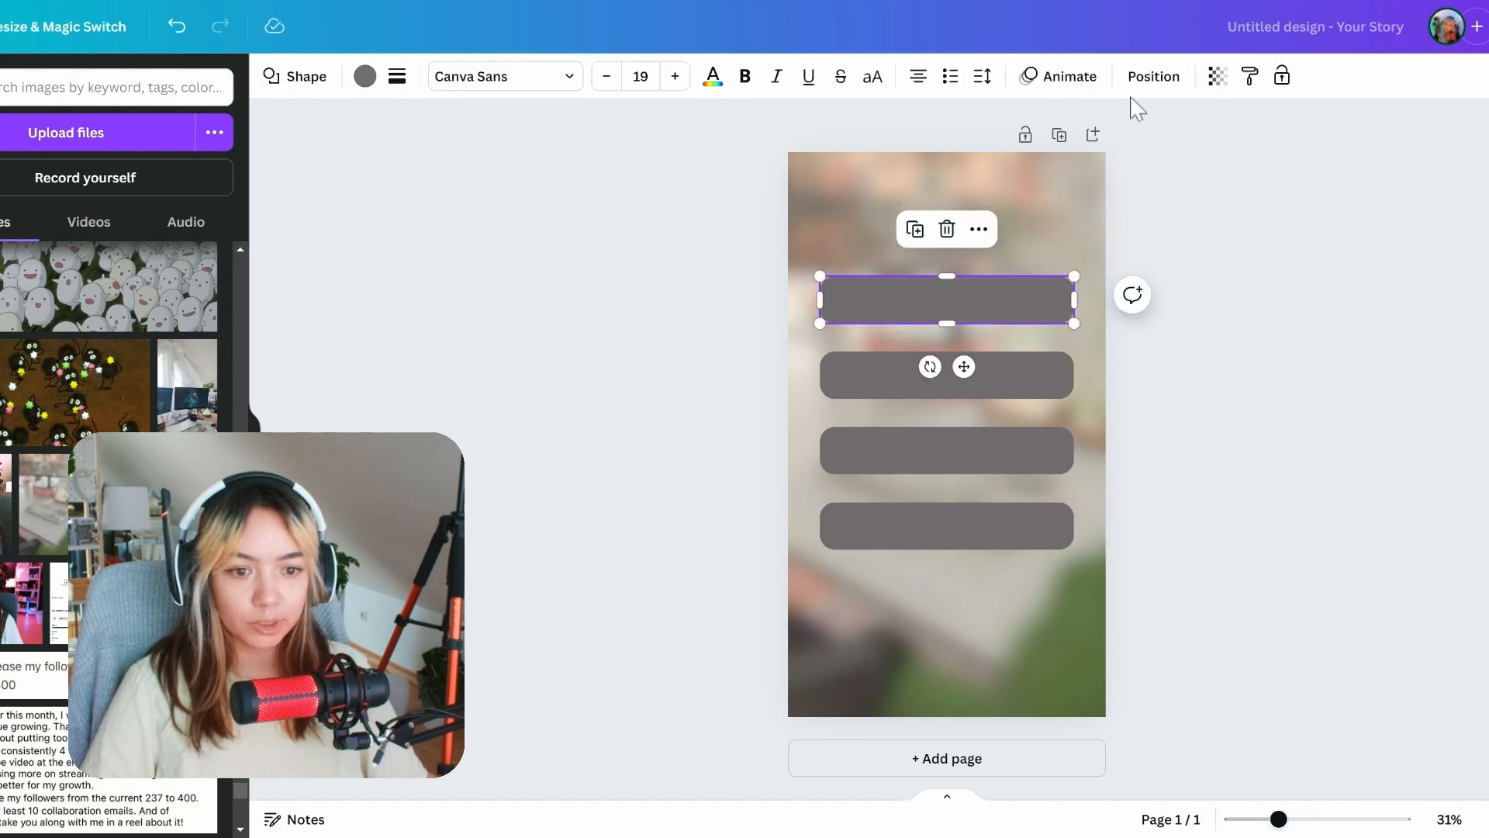
pyautogui.click(1218, 78)
pyautogui.moveTo(1163, 153); pyautogui.dragTo(1129, 159)
pyautogui.click(968, 302)
pyautogui.click(1222, 81)
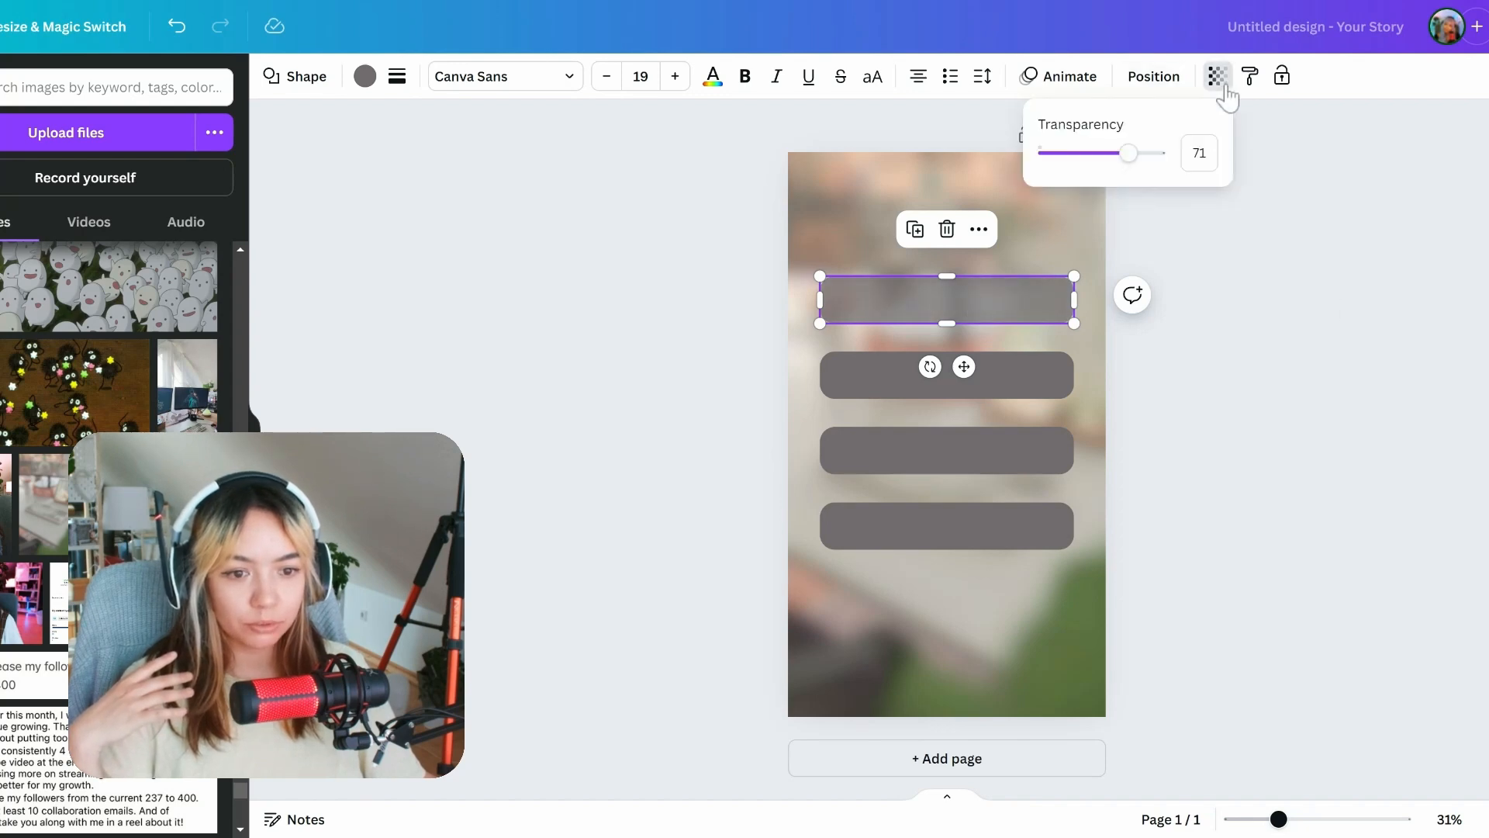
pyautogui.click(1263, 180)
pyautogui.click(1191, 411)
# Step: Set the top bar's transparency value to 67
pyautogui.click(1036, 303)
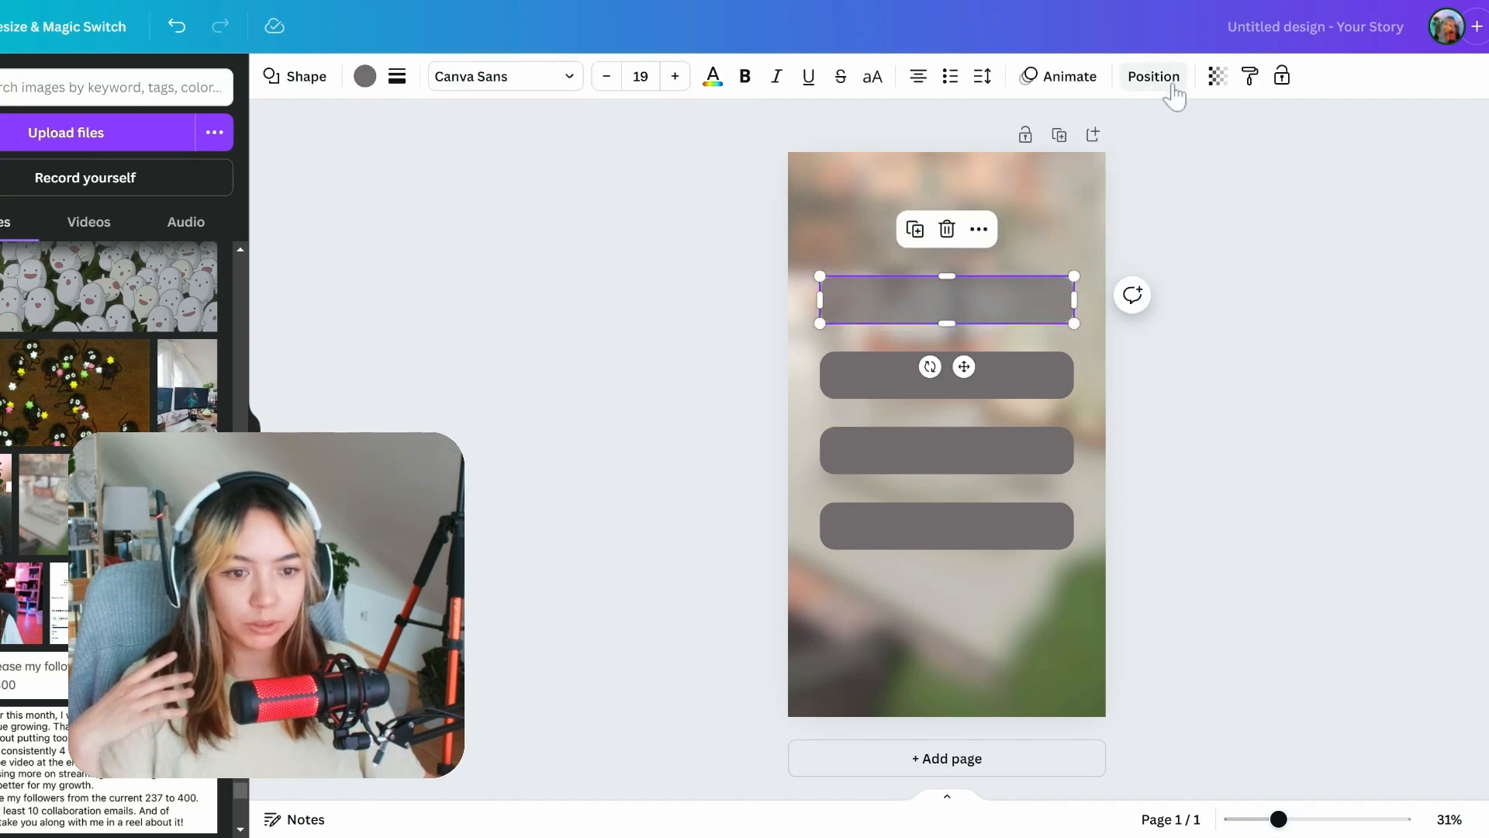
pyautogui.click(1218, 76)
pyautogui.moveTo(1130, 154); pyautogui.dragTo(1126, 156)
pyautogui.click(1295, 359)
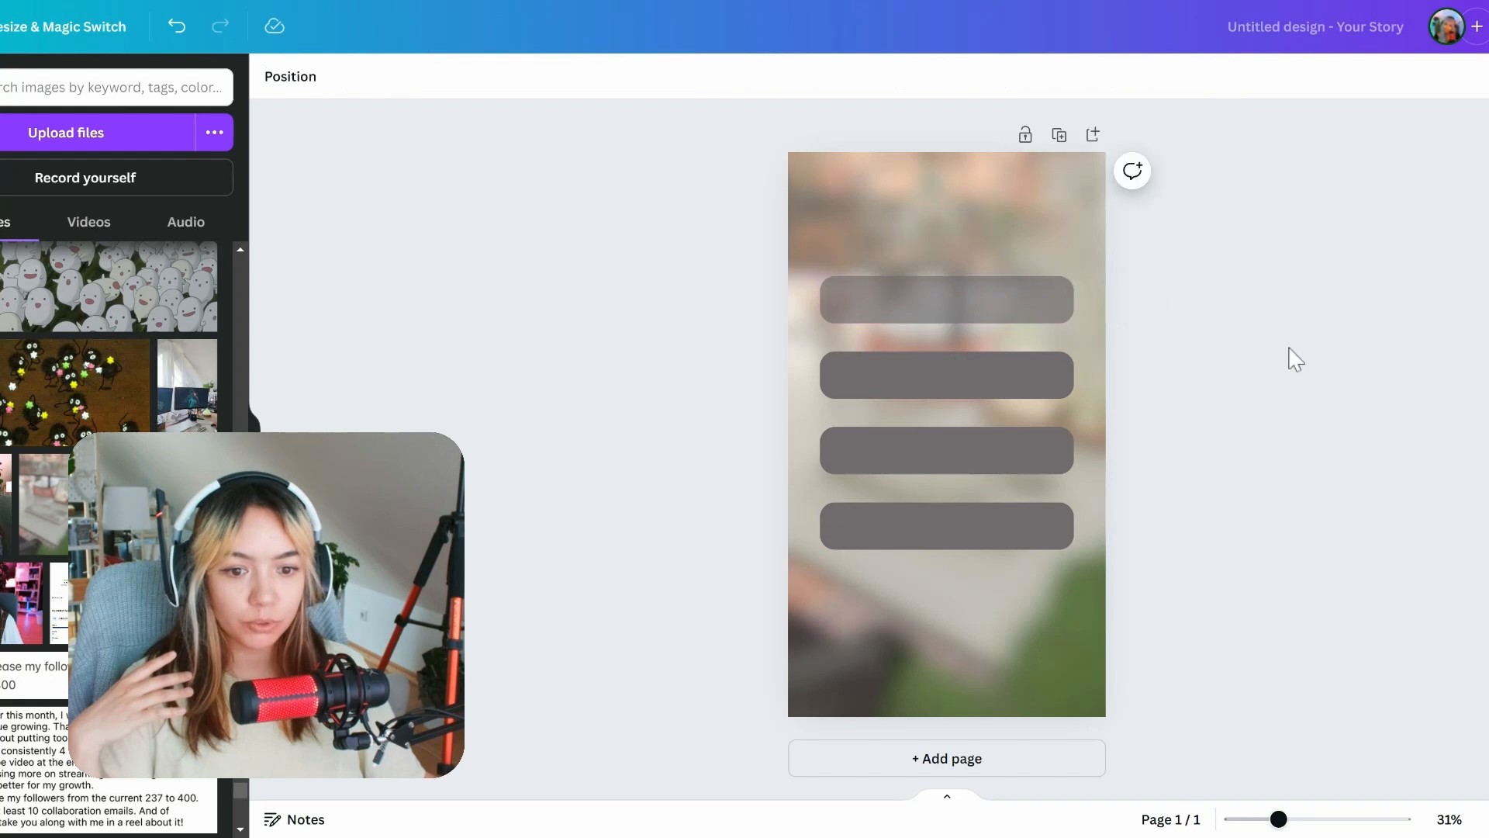
pyautogui.click(1049, 298)
pyautogui.click(1218, 76)
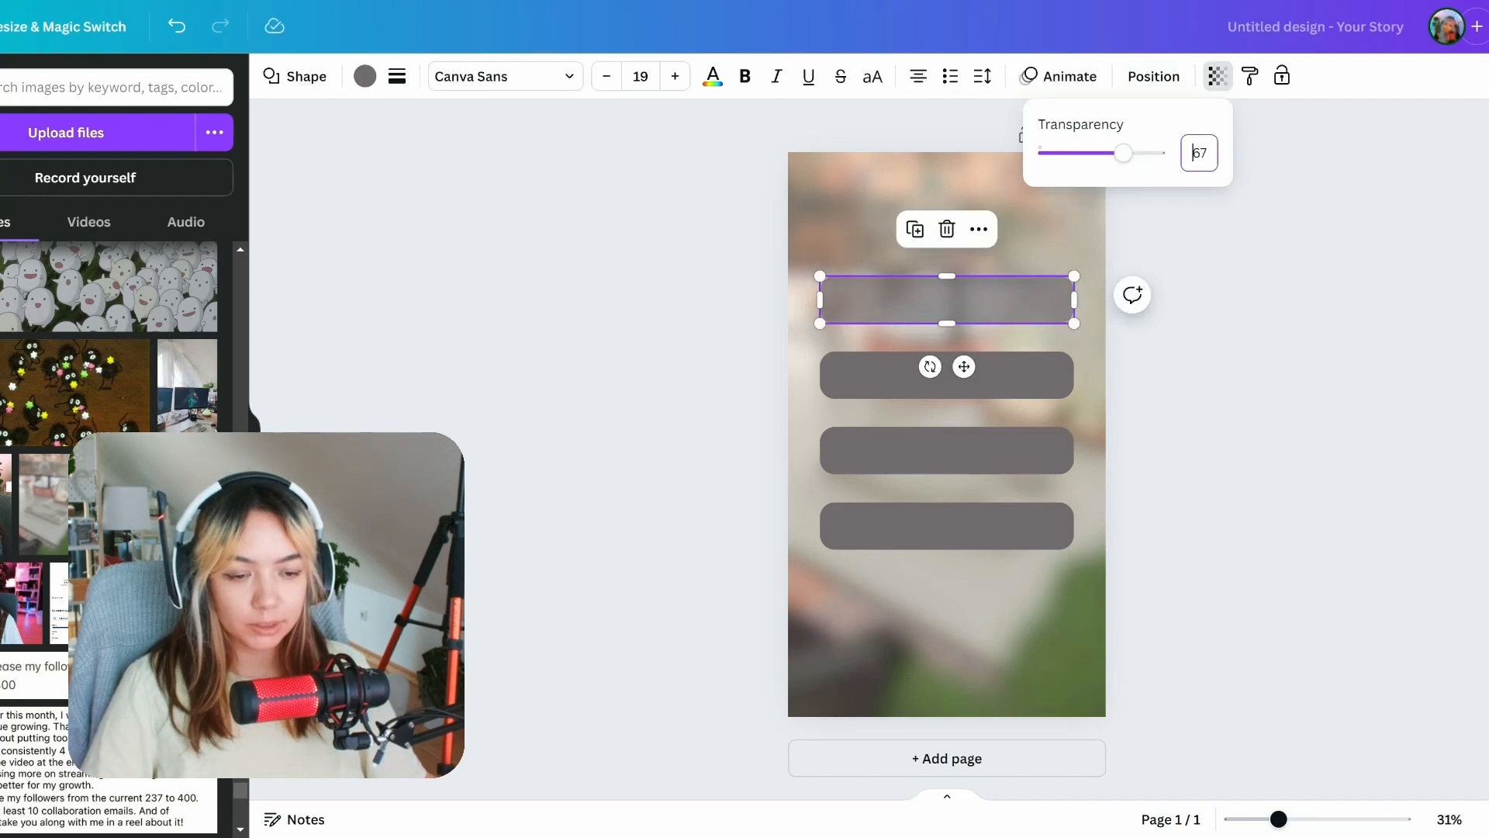
# Step: Set the transparency value of the second and third bars to 67
pyautogui.click(1017, 380)
pyautogui.click(1218, 76)
pyautogui.write('67')
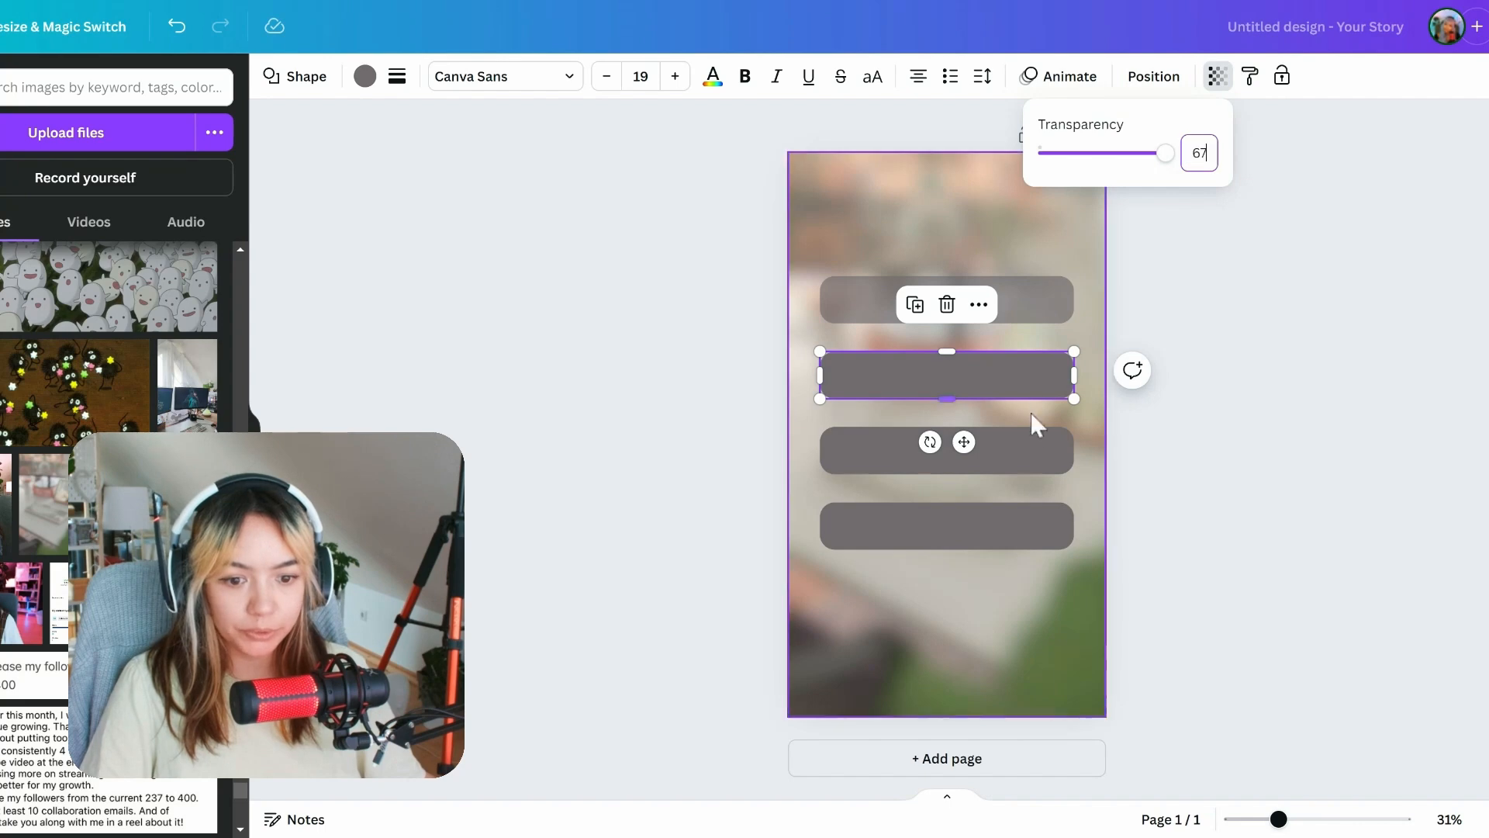
pyautogui.click(1034, 438)
pyautogui.click(1218, 76)
pyautogui.write('67')
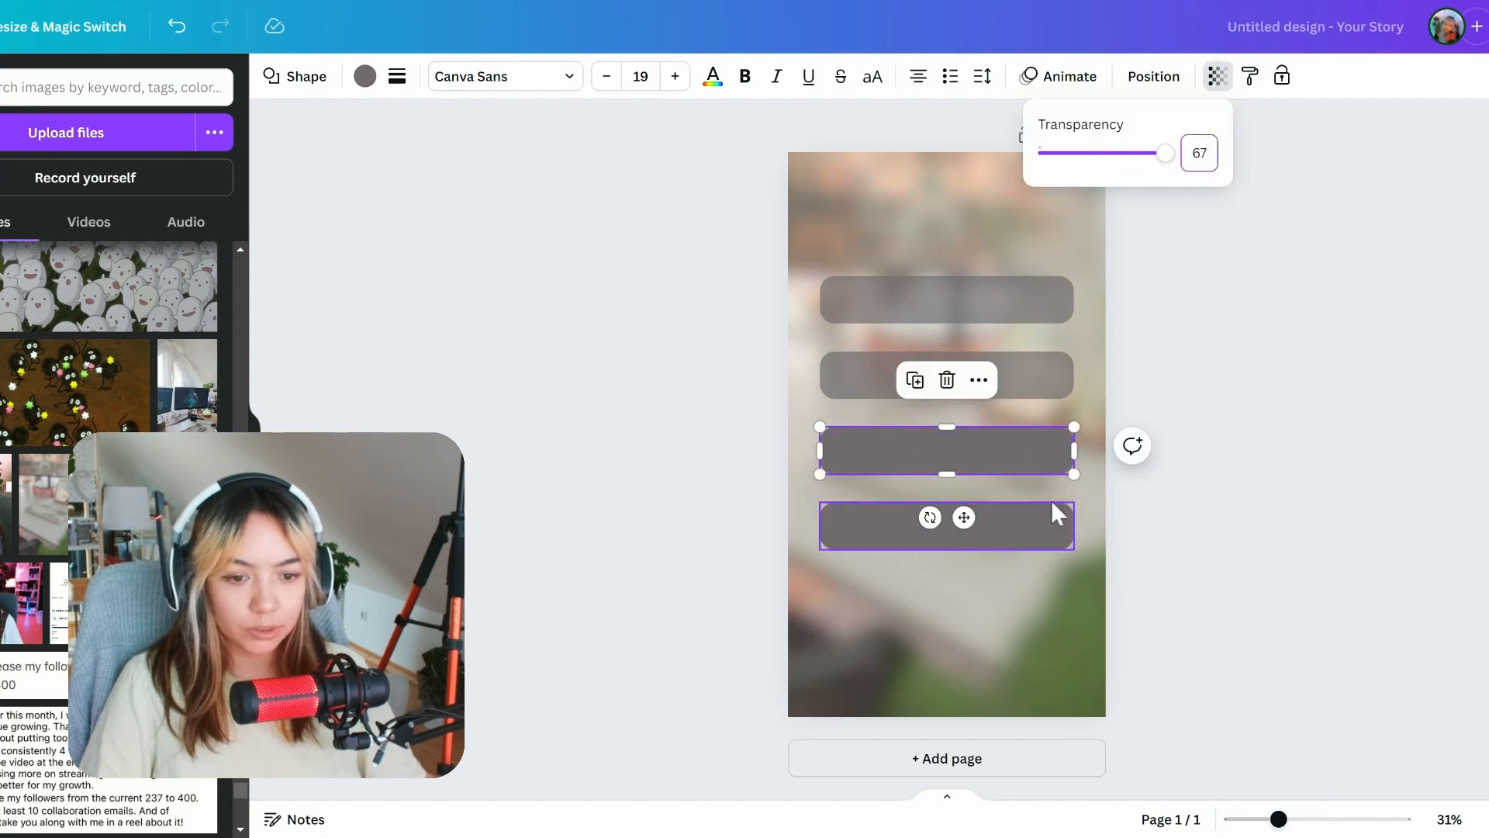
# Step: Set the bottom bar's transparency value to 67 to match the other bars
pyautogui.click(1020, 524)
pyautogui.click(1319, 256)
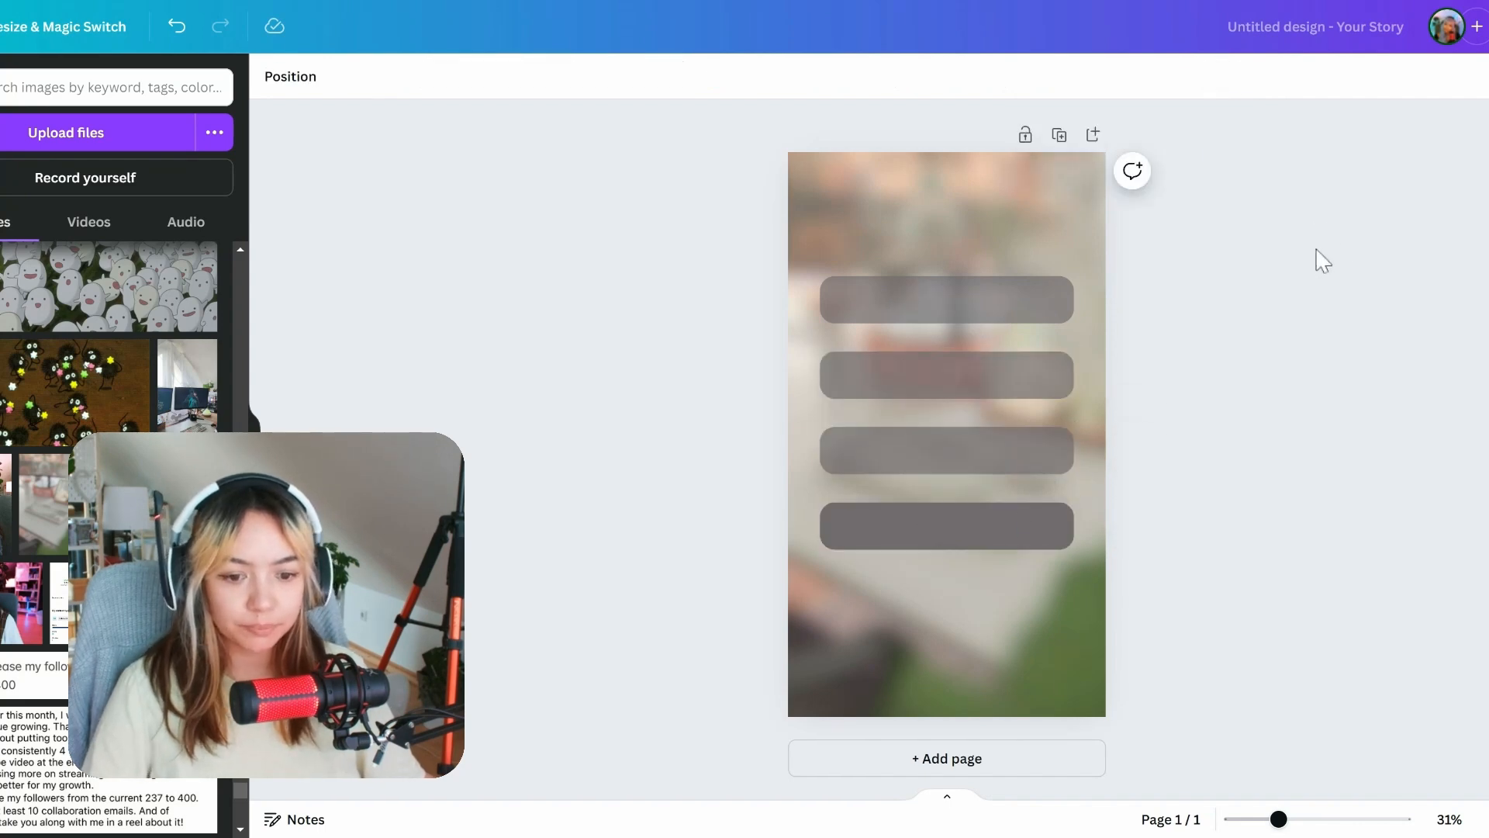
pyautogui.click(965, 528)
pyautogui.click(964, 528)
pyautogui.click(1218, 76)
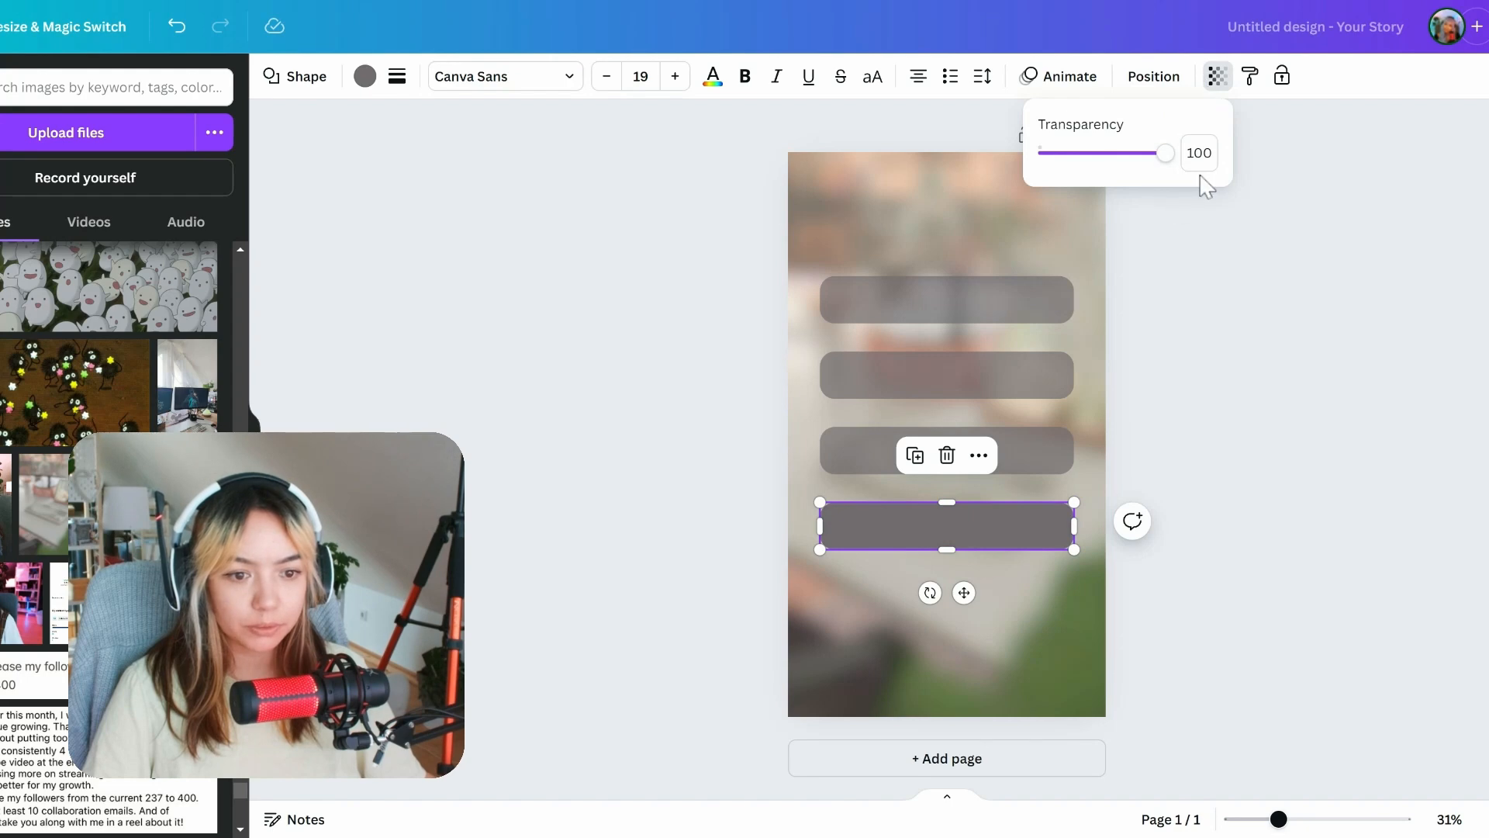
pyautogui.click(1199, 155)
pyautogui.write('67')
pyautogui.press('Return')
pyautogui.click(1334, 324)
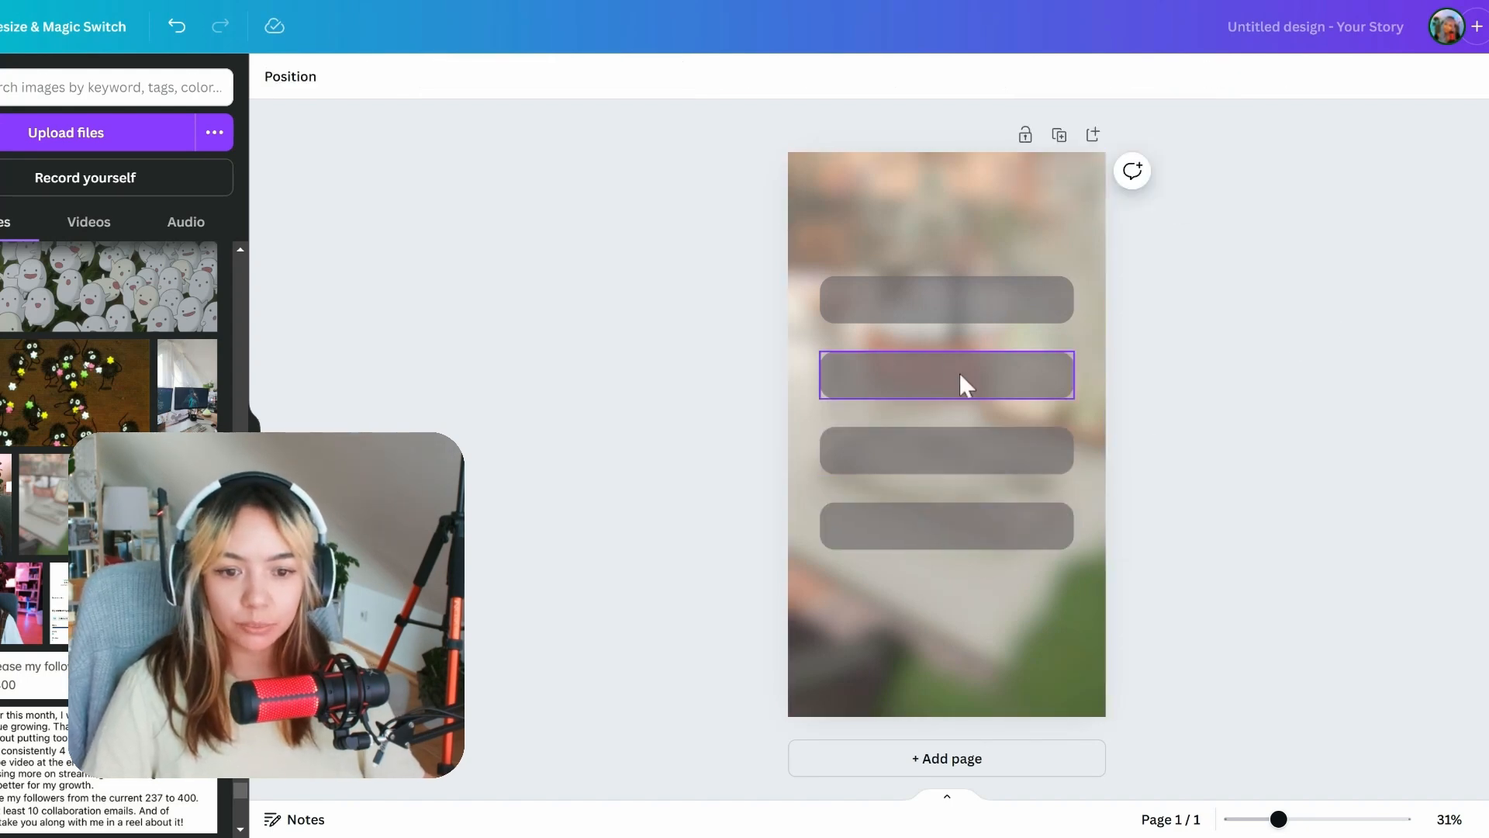
# Step: Add a text box in the brand kit's title style and enlarge it to a font size of about 96.9
pyautogui.click(0, 221)
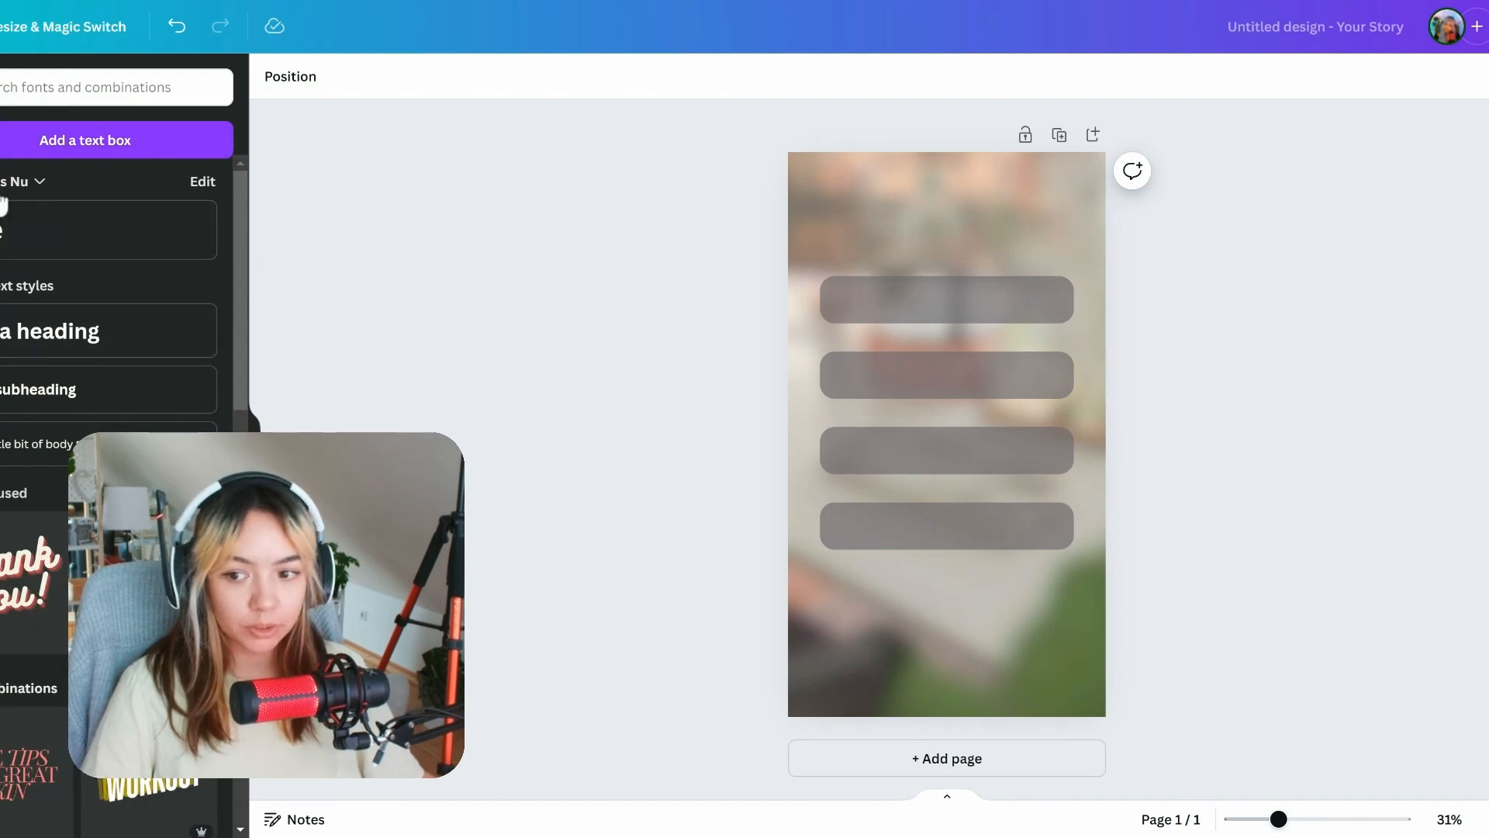
pyautogui.click(214, 231)
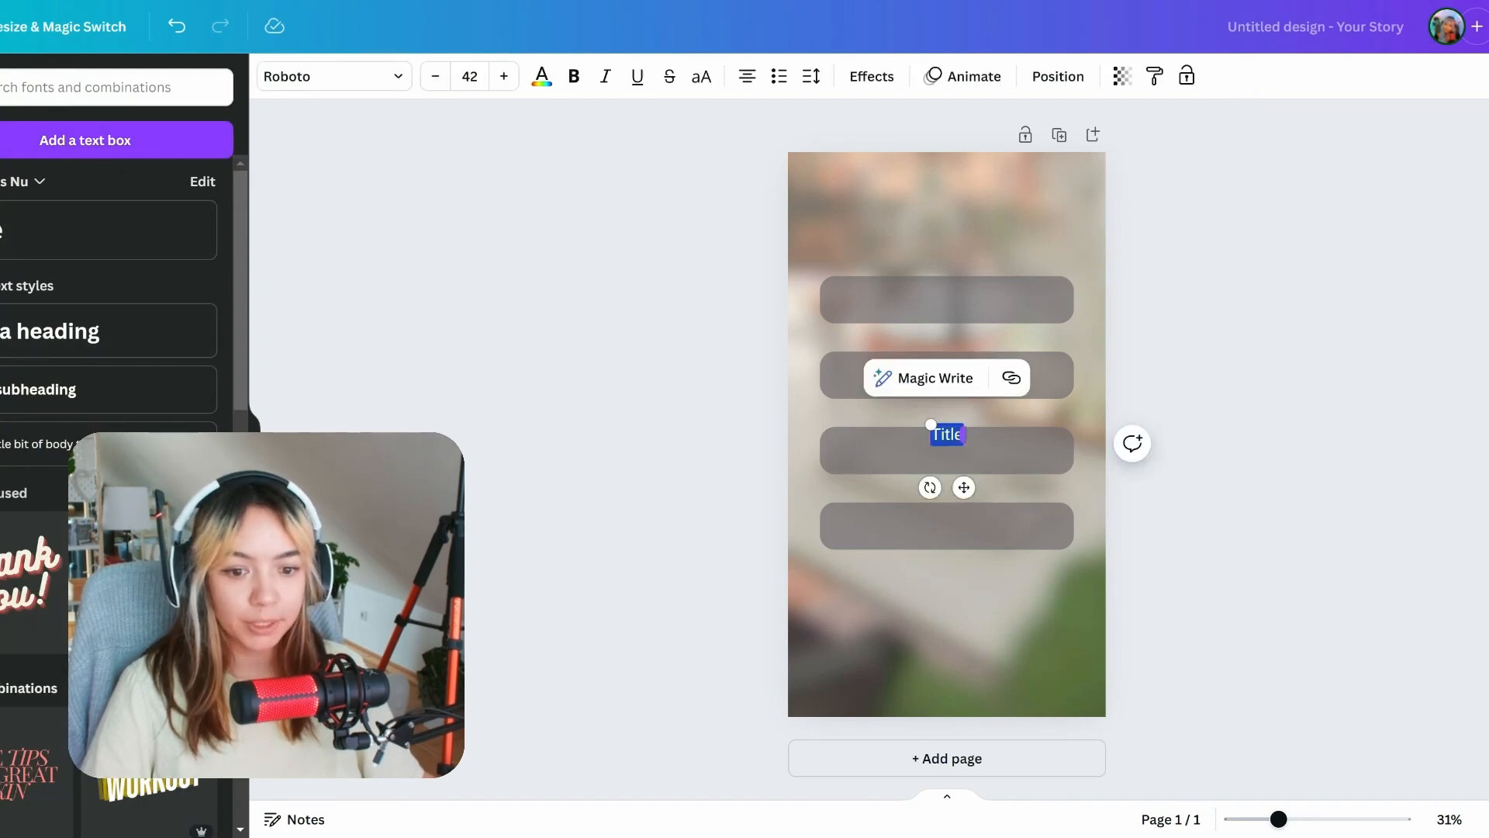
pyautogui.moveTo(928, 423); pyautogui.dragTo(889, 397)
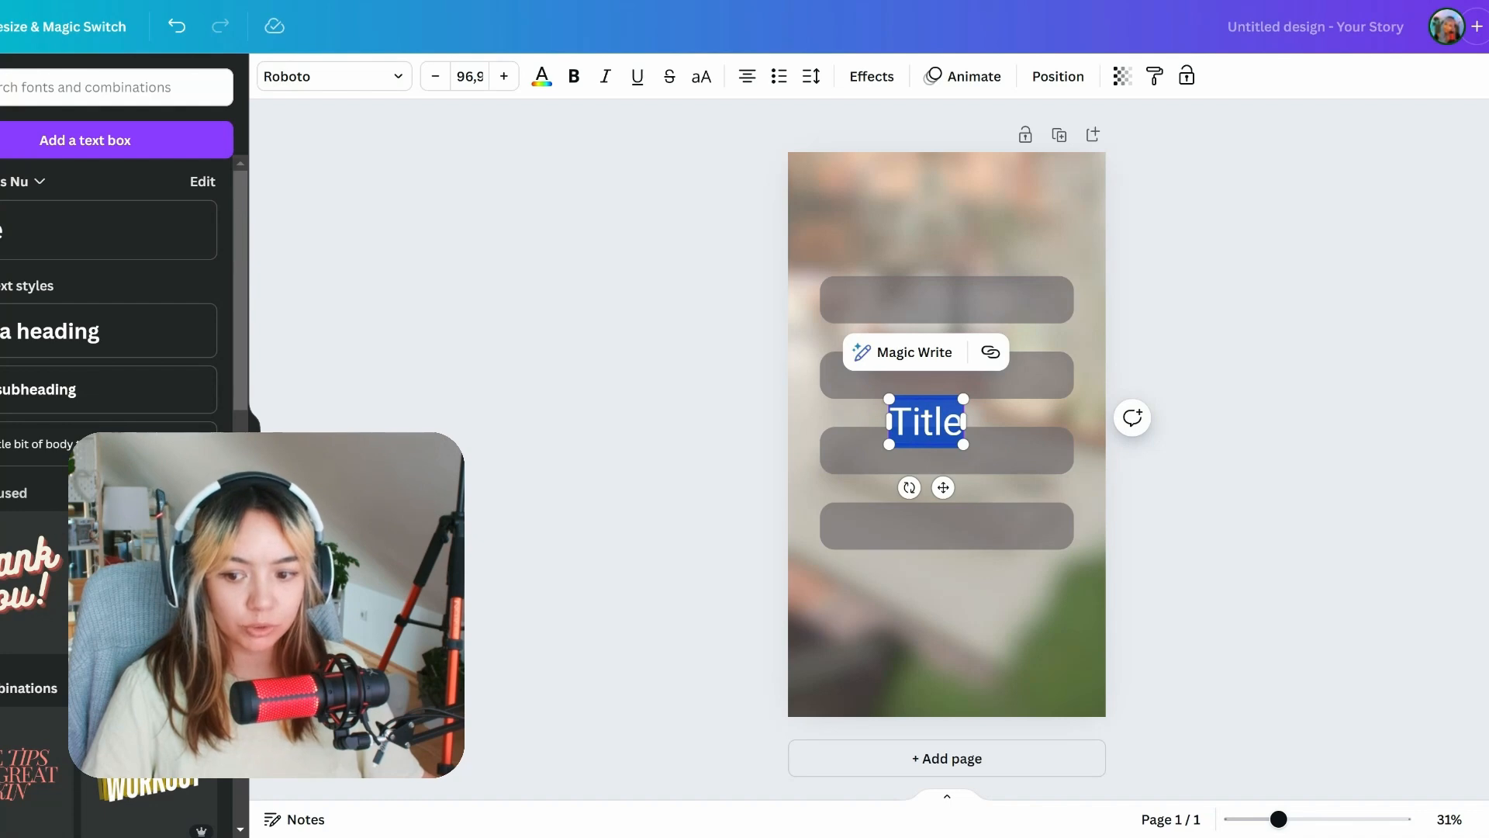
# Step: Add the "candle shop" font combination and place it above the top bar
pyautogui.scroll(-10, 116, 496)
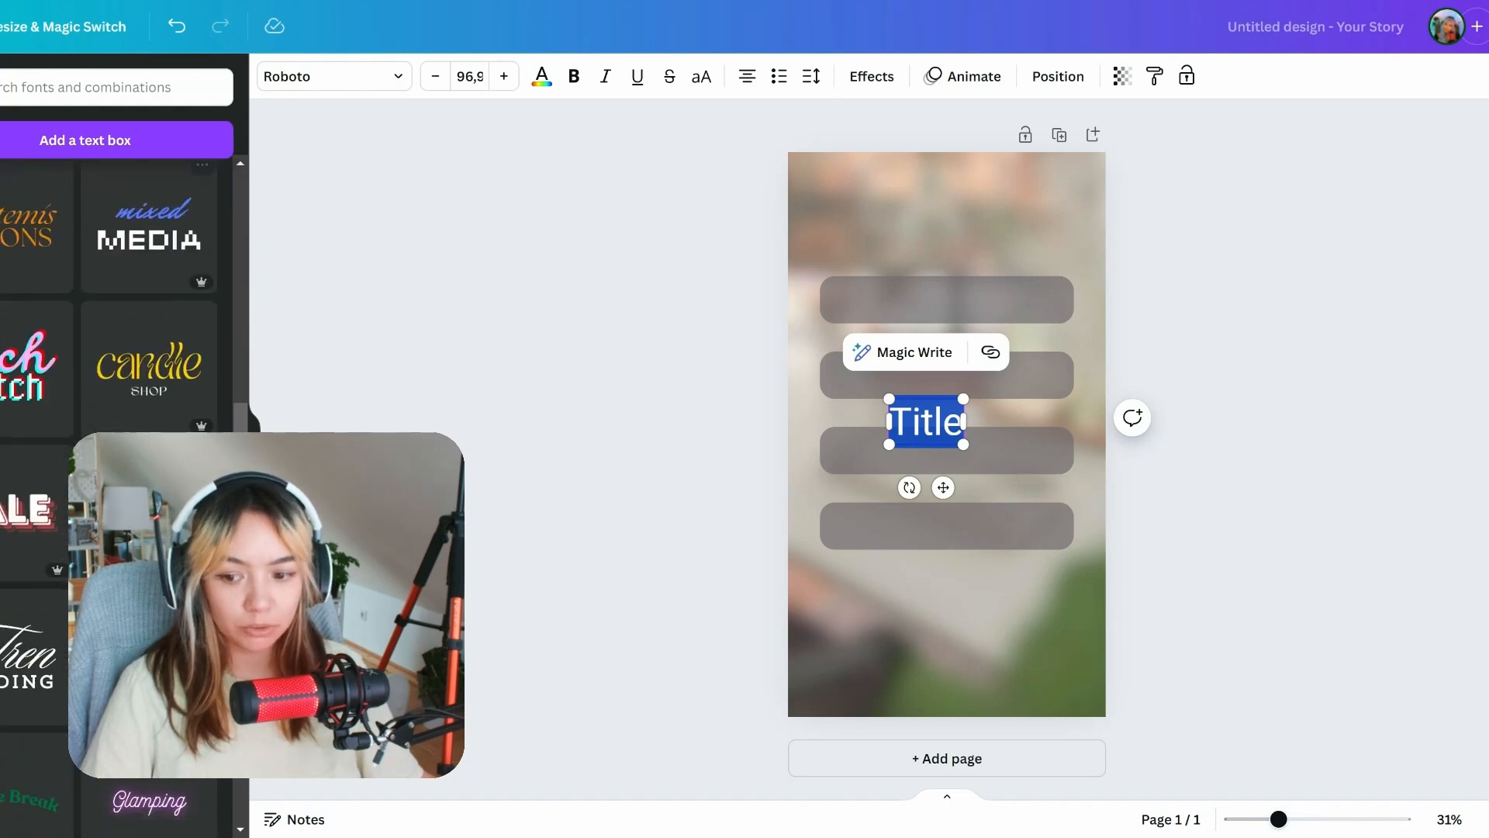
pyautogui.scroll(2, 155, 326)
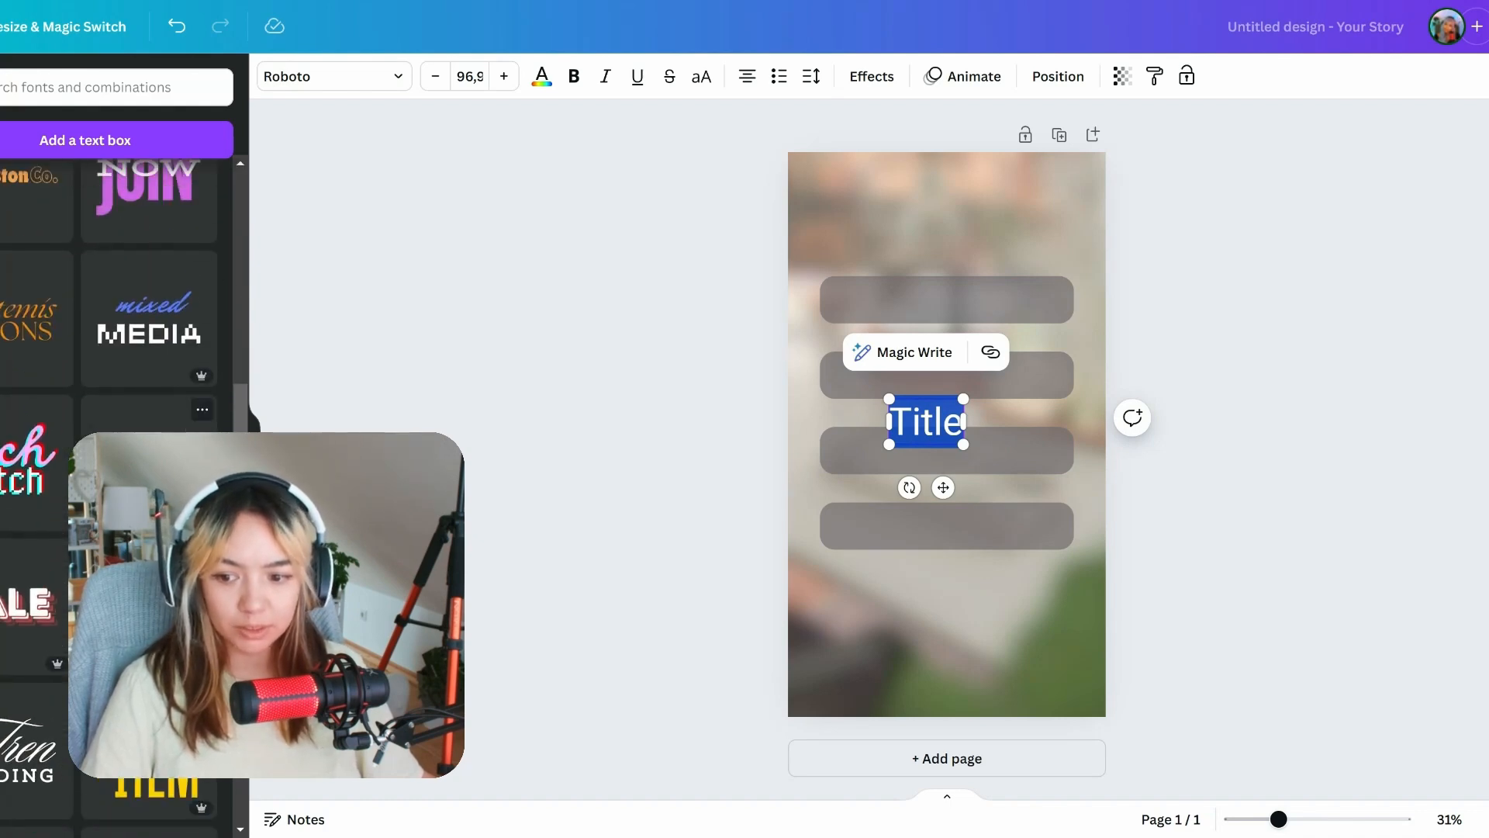
pyautogui.click(149, 465)
pyautogui.moveTo(997, 383); pyautogui.dragTo(1030, 202)
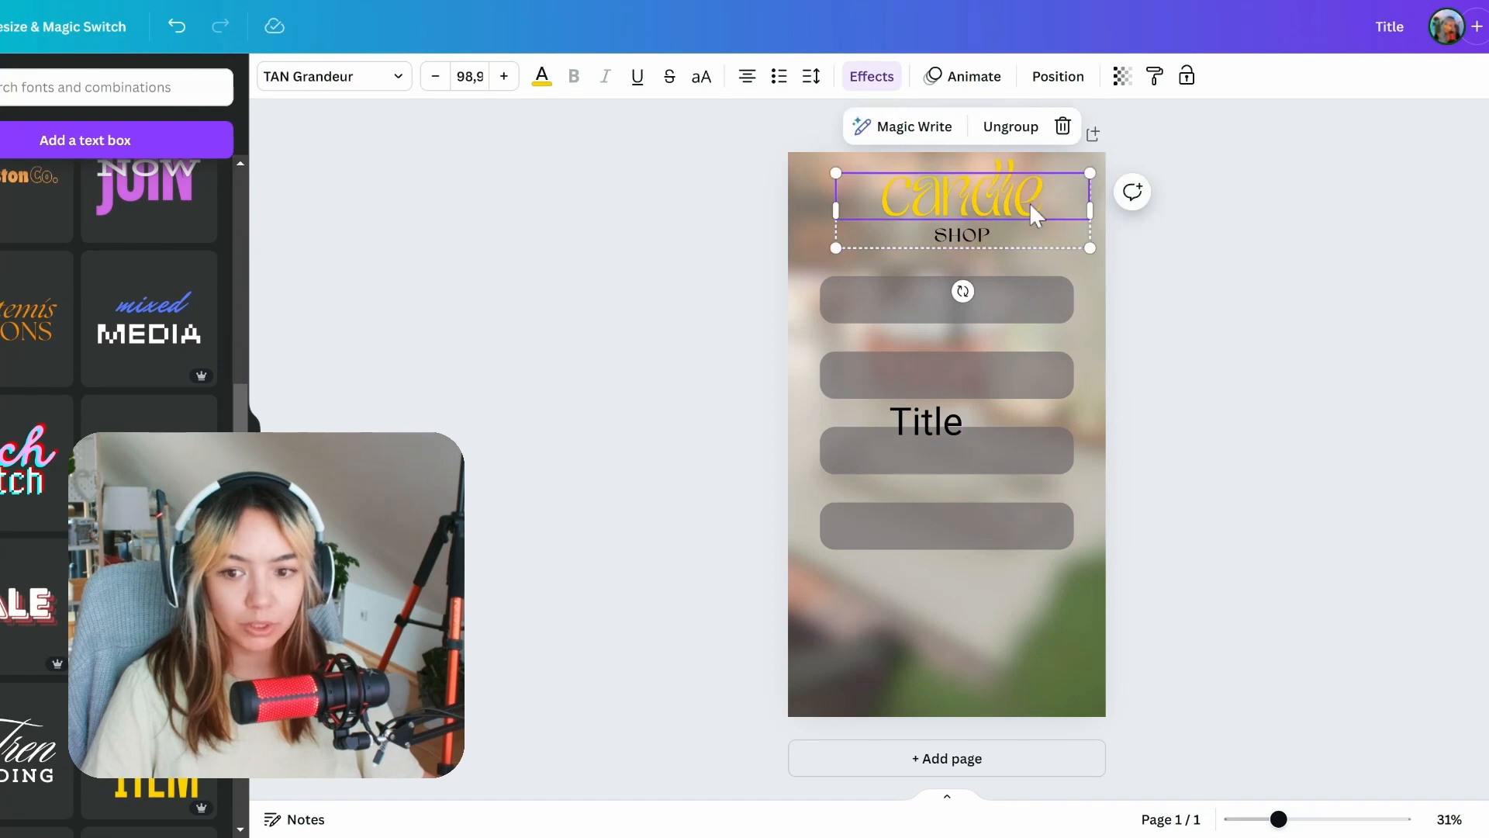
pyautogui.click(365, 78)
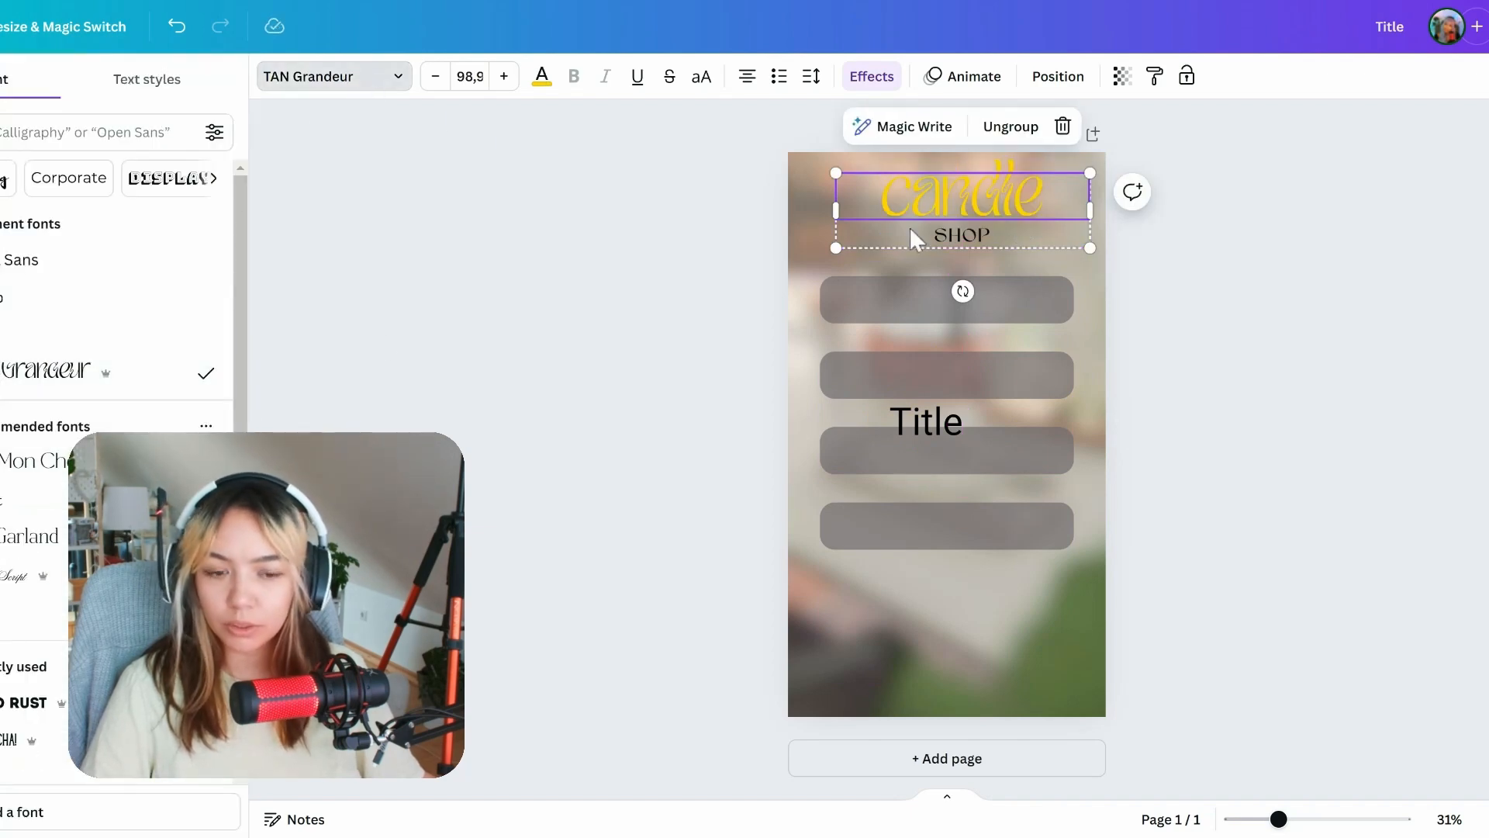
# Step: Ungroup the "candle shop" text and move the word "candle" up near the page's upper edge
pyautogui.moveTo(934, 203); pyautogui.dragTo(919, 248)
pyautogui.click(923, 247)
pyautogui.click(992, 277)
pyautogui.click(995, 225)
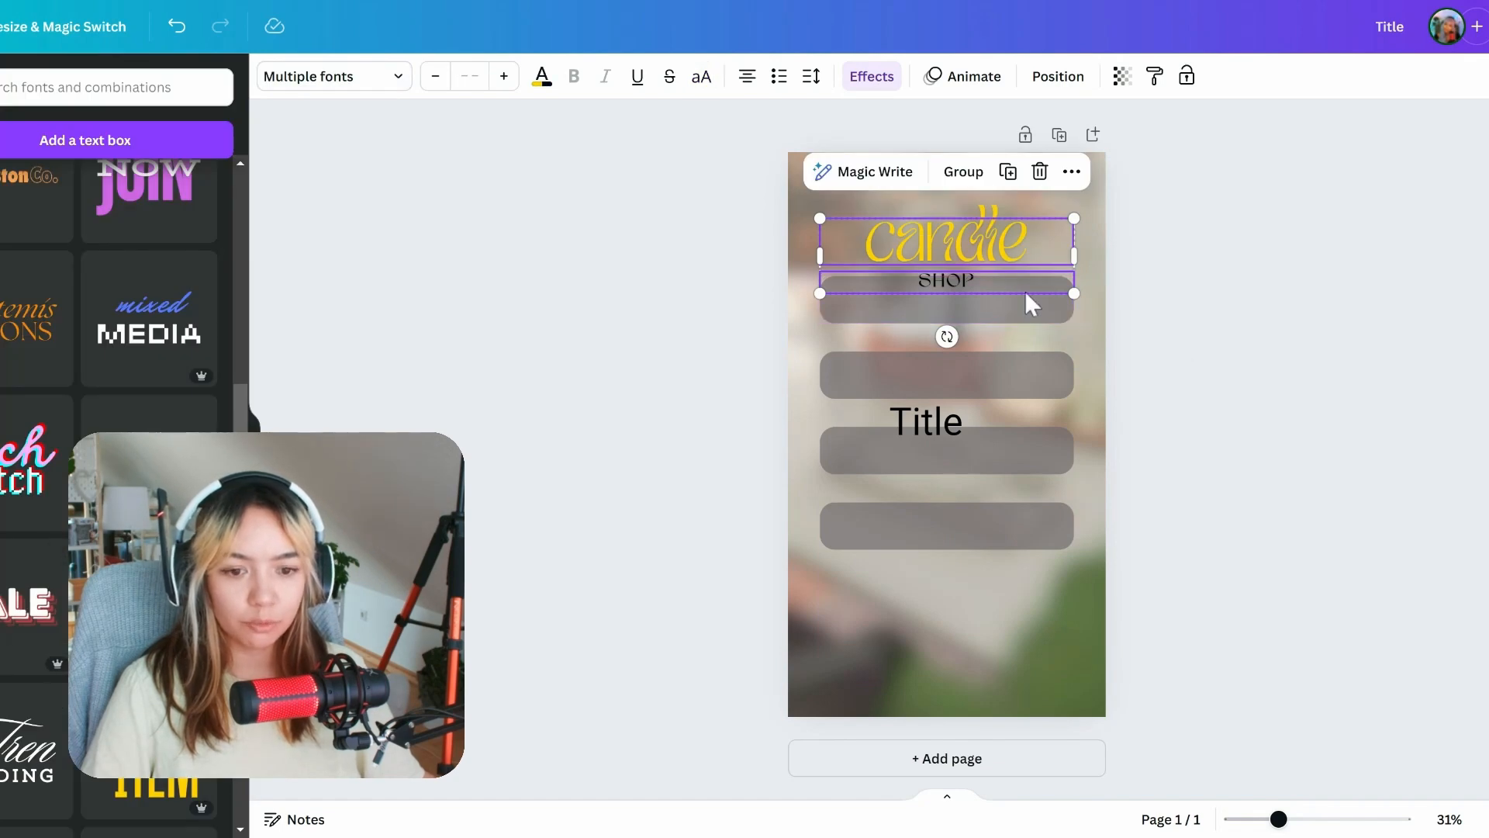
pyautogui.click(1176, 255)
pyautogui.moveTo(977, 236); pyautogui.dragTo(994, 202)
# Step: Try "Strea" as the wording of the yellow "candle" text and delete that text box
pyautogui.click(993, 201)
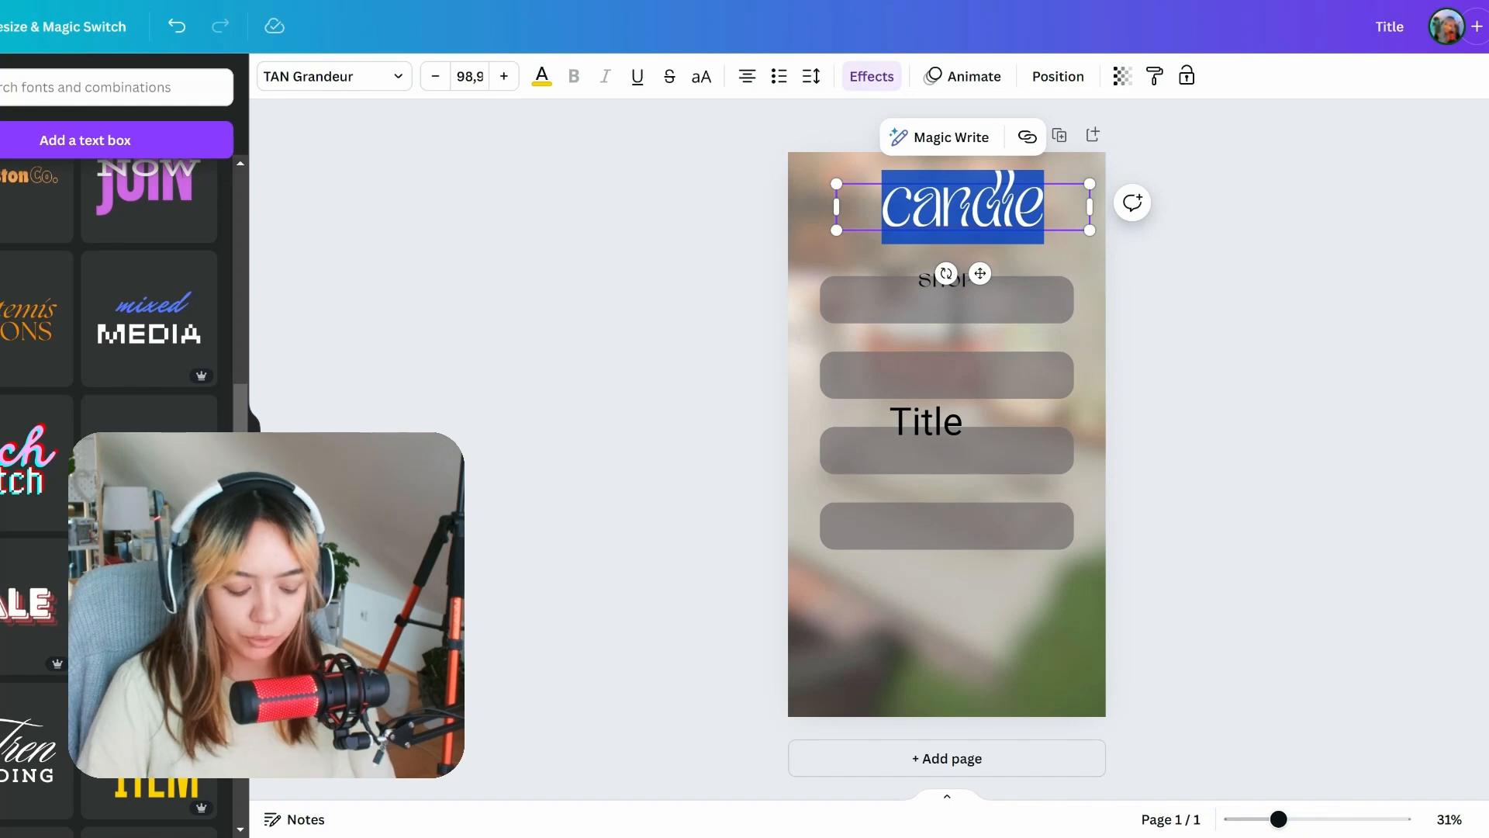
pyautogui.write('St')
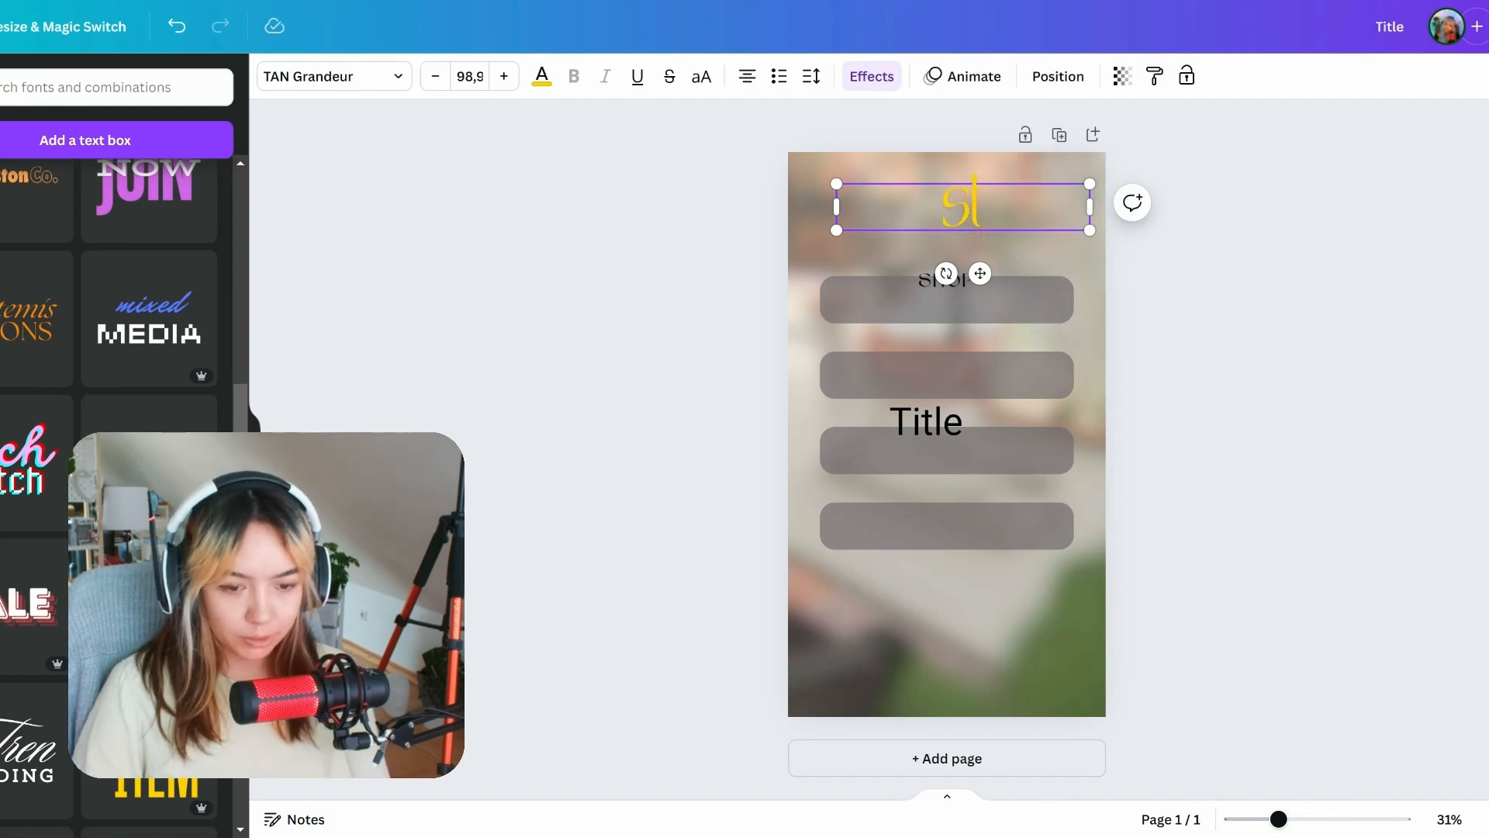
pyautogui.write('rea')
pyautogui.click(1310, 256)
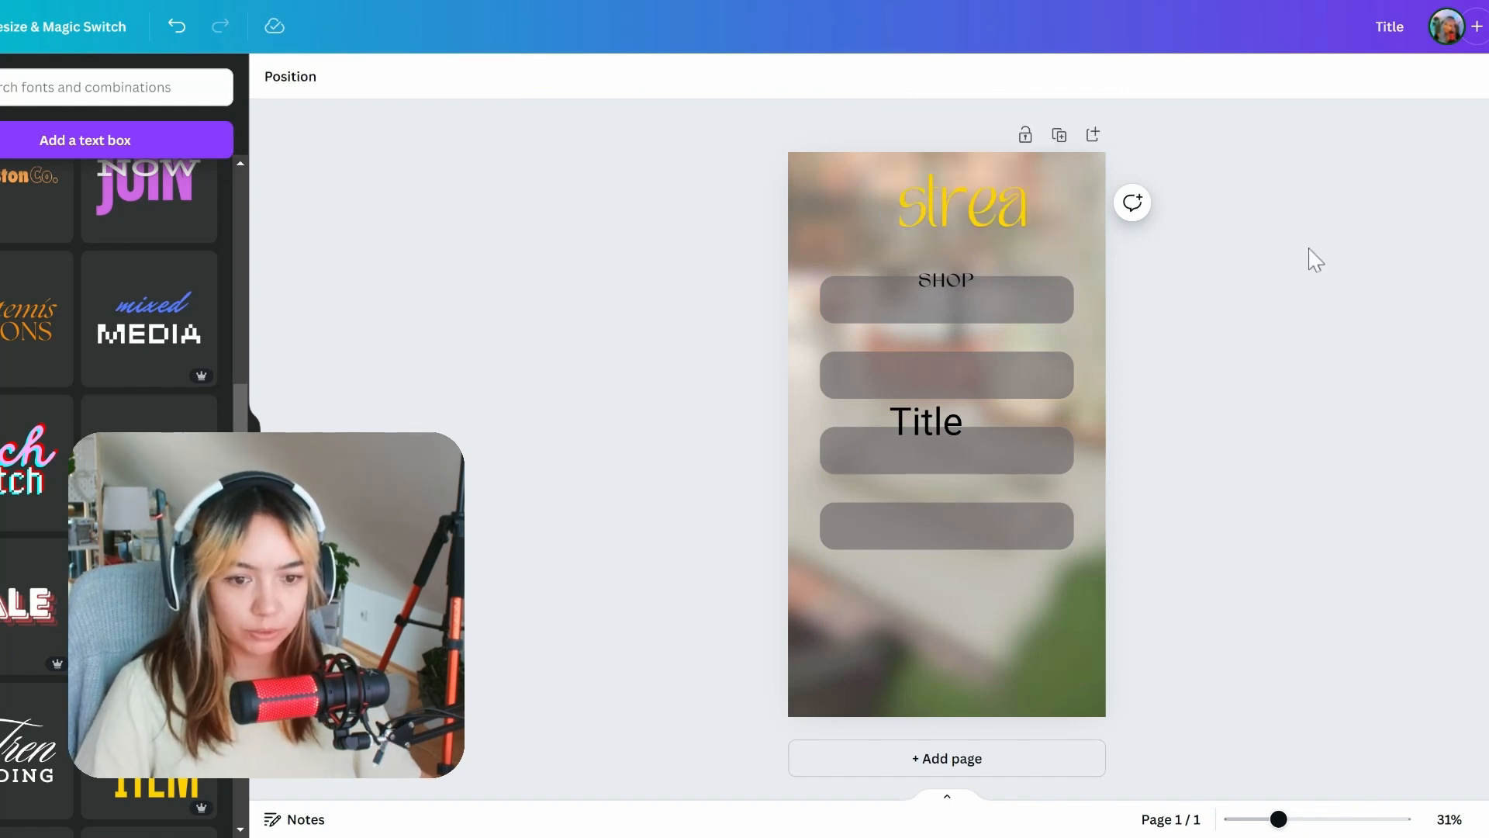
pyautogui.click(1014, 222)
pyautogui.press('Delete')
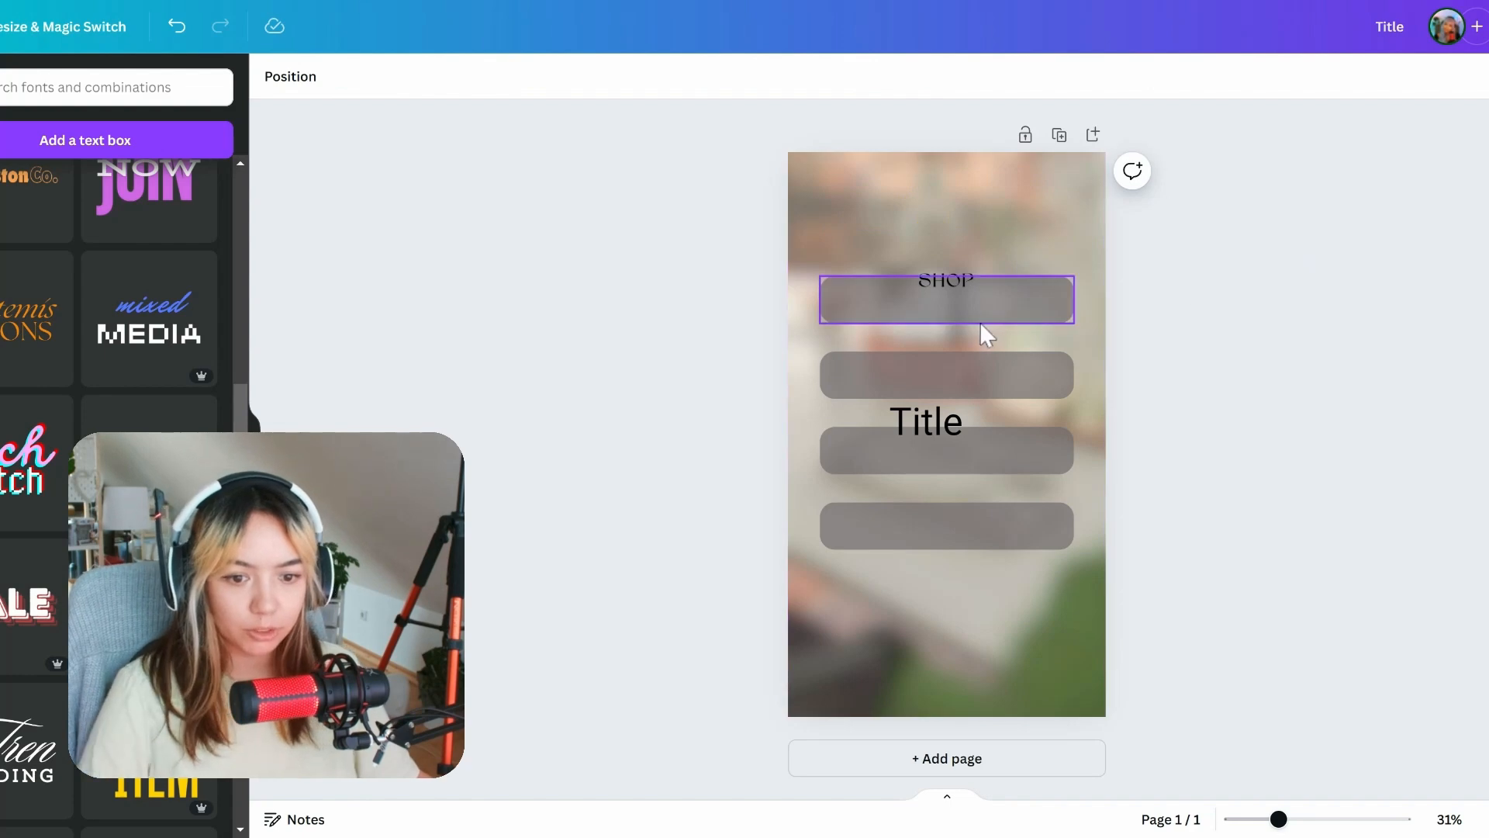
# Step: Replace the word "SHOP" with "Streaming schedule" and move that text just above the top bar
pyautogui.doubleClick(943, 281)
pyautogui.write('Streaming scheud')
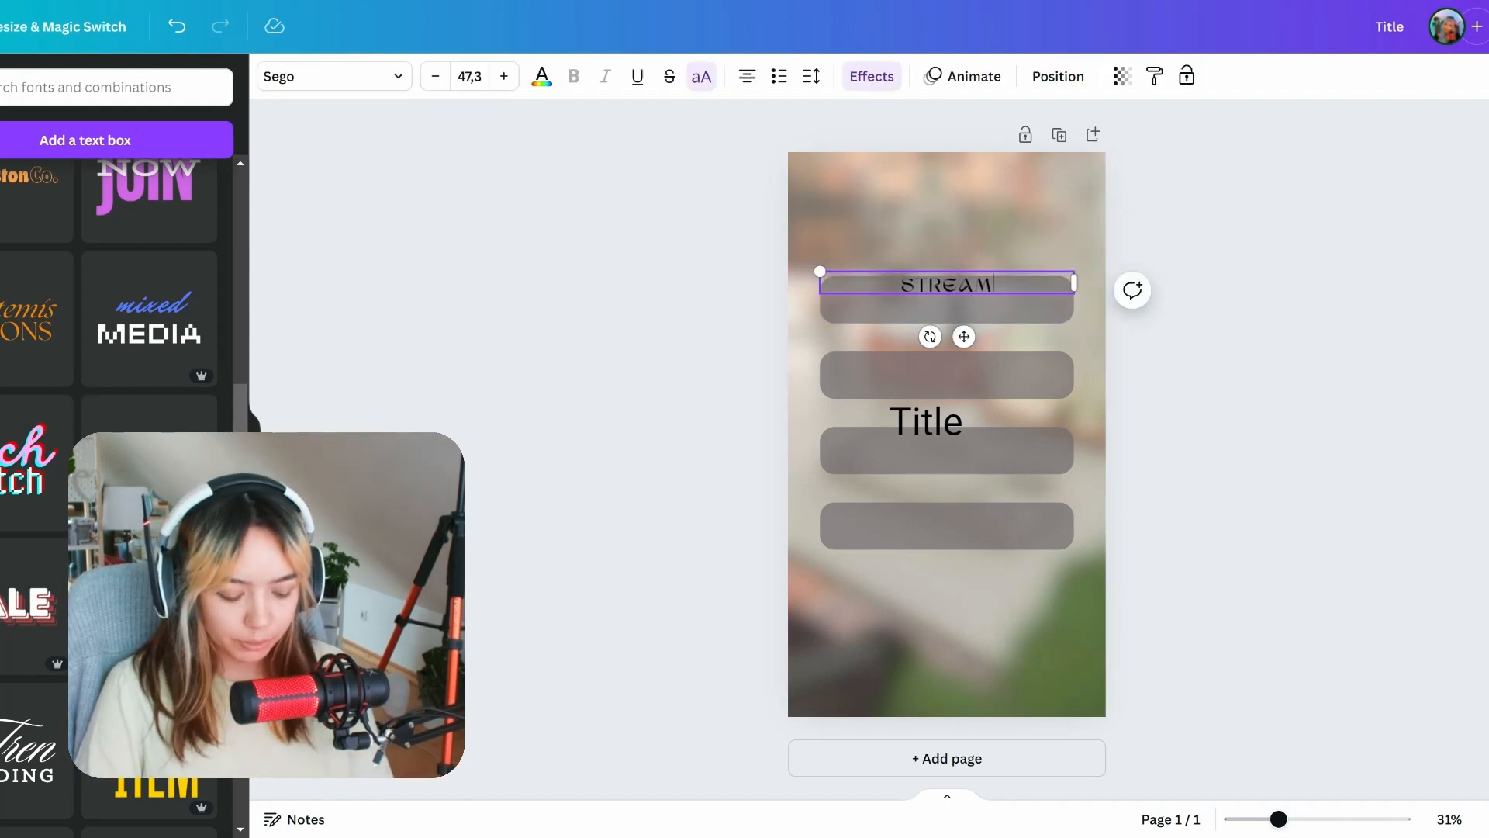
pyautogui.press('BackSpace')
pyautogui.press('BackSpace')
pyautogui.write('dule')
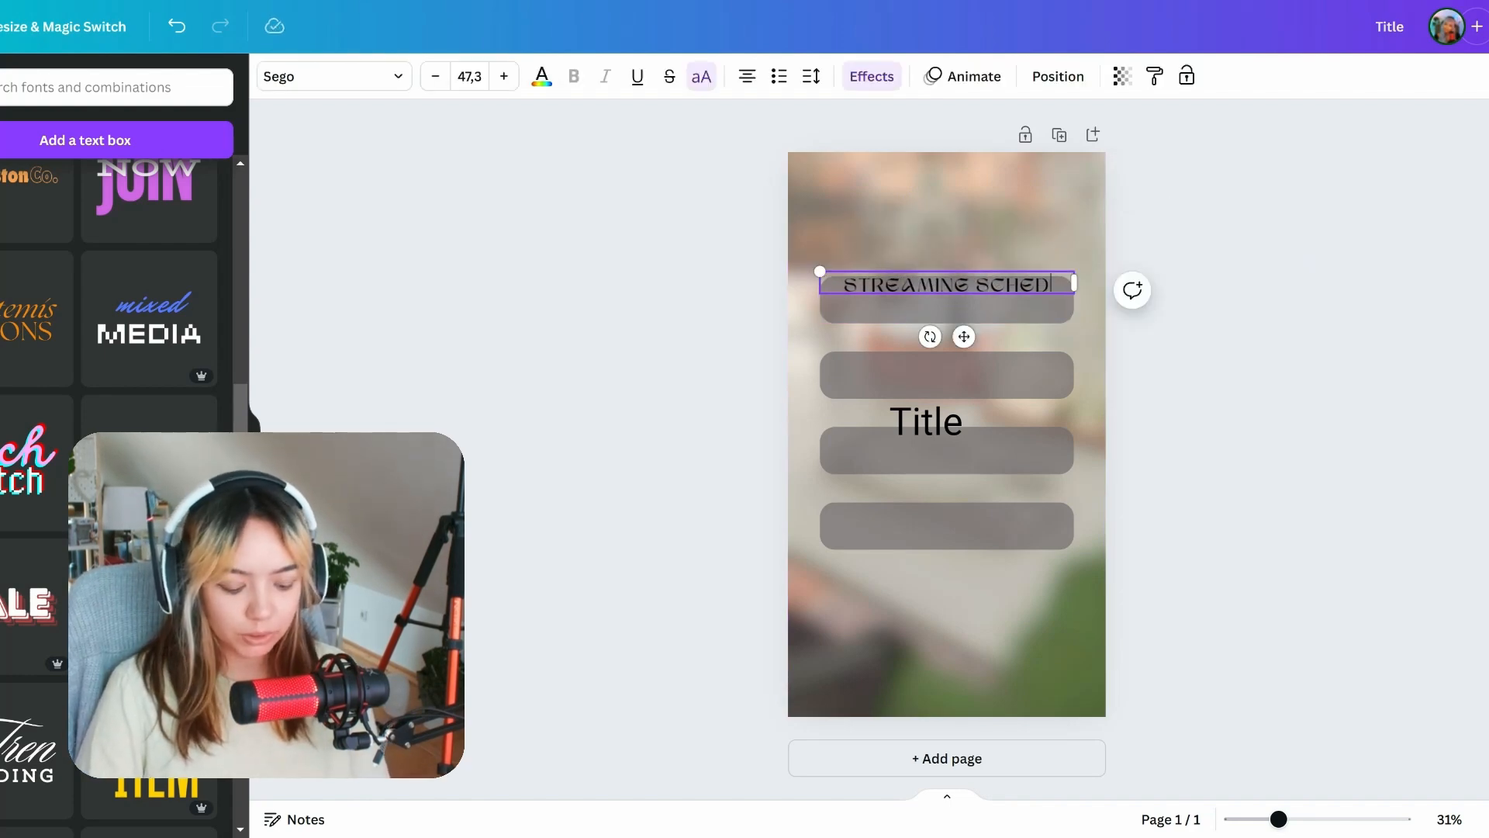
pyautogui.click(1308, 381)
pyautogui.moveTo(957, 282); pyautogui.dragTo(956, 237)
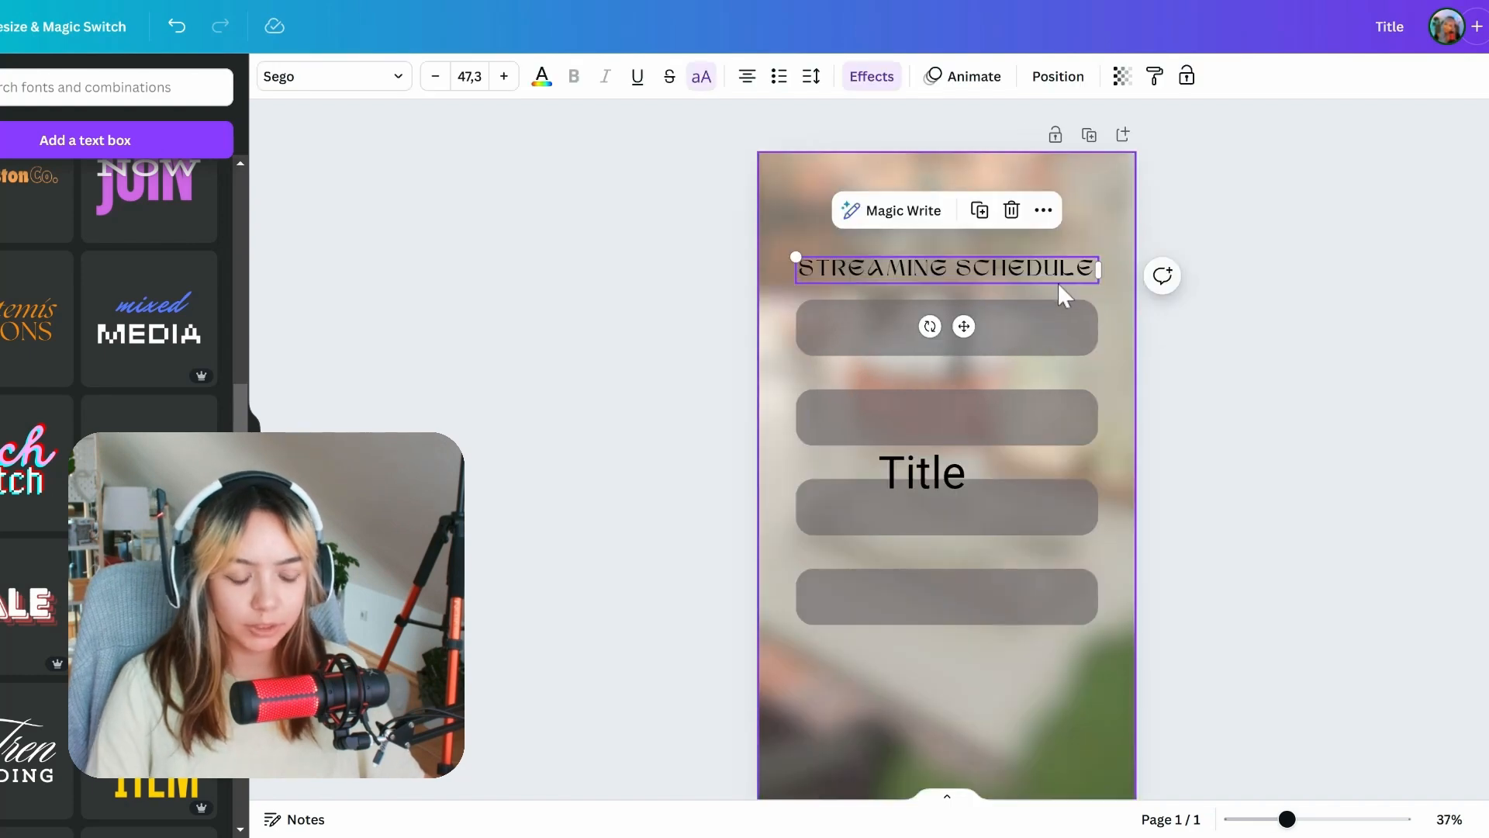
# Step: Delete the streaming schedule text above the top bar
pyautogui.press('BackSpace')
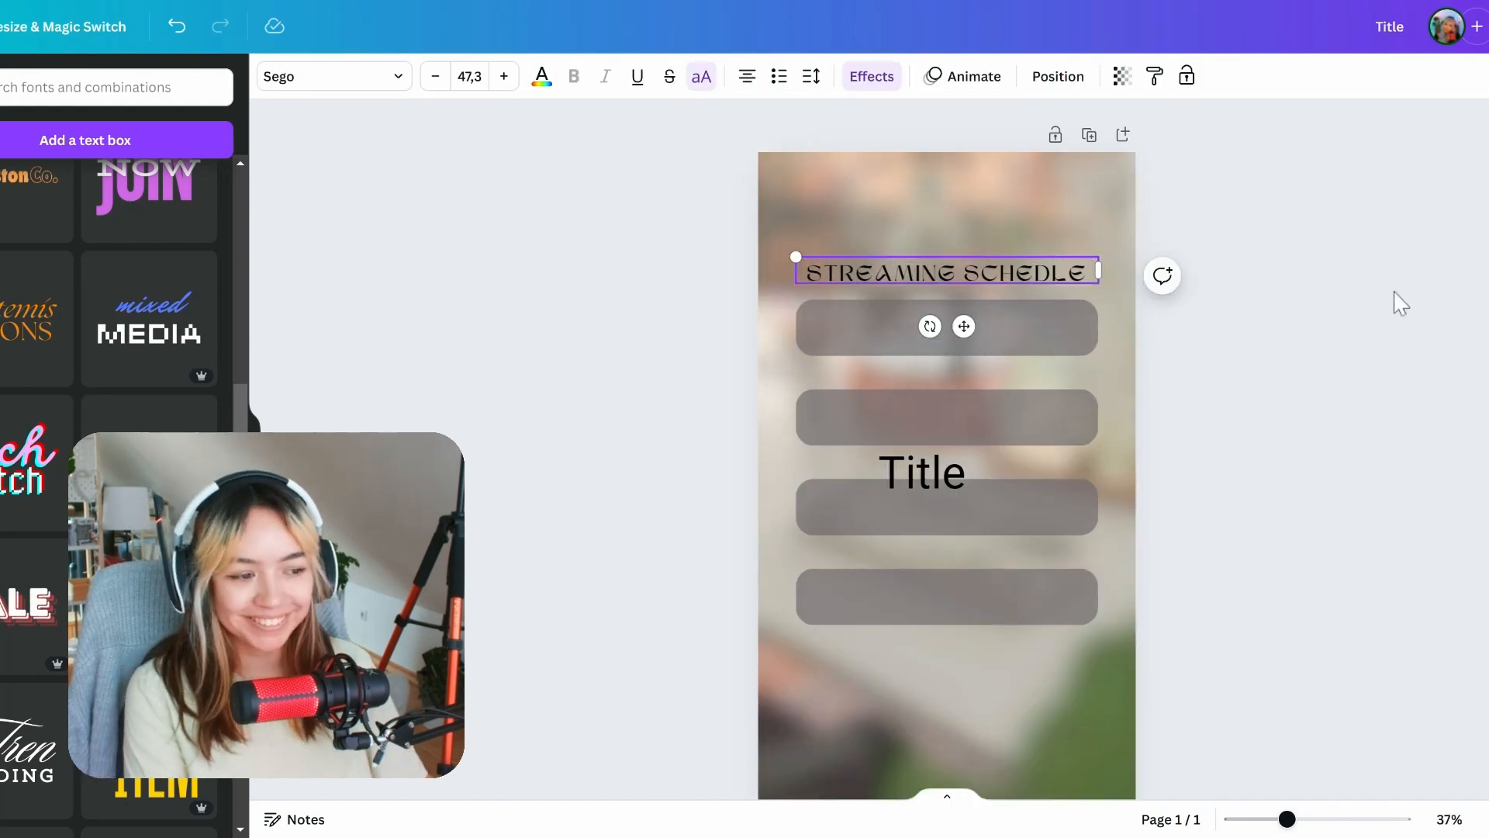
pyautogui.click(1395, 293)
pyautogui.click(1071, 262)
pyautogui.press('Delete')
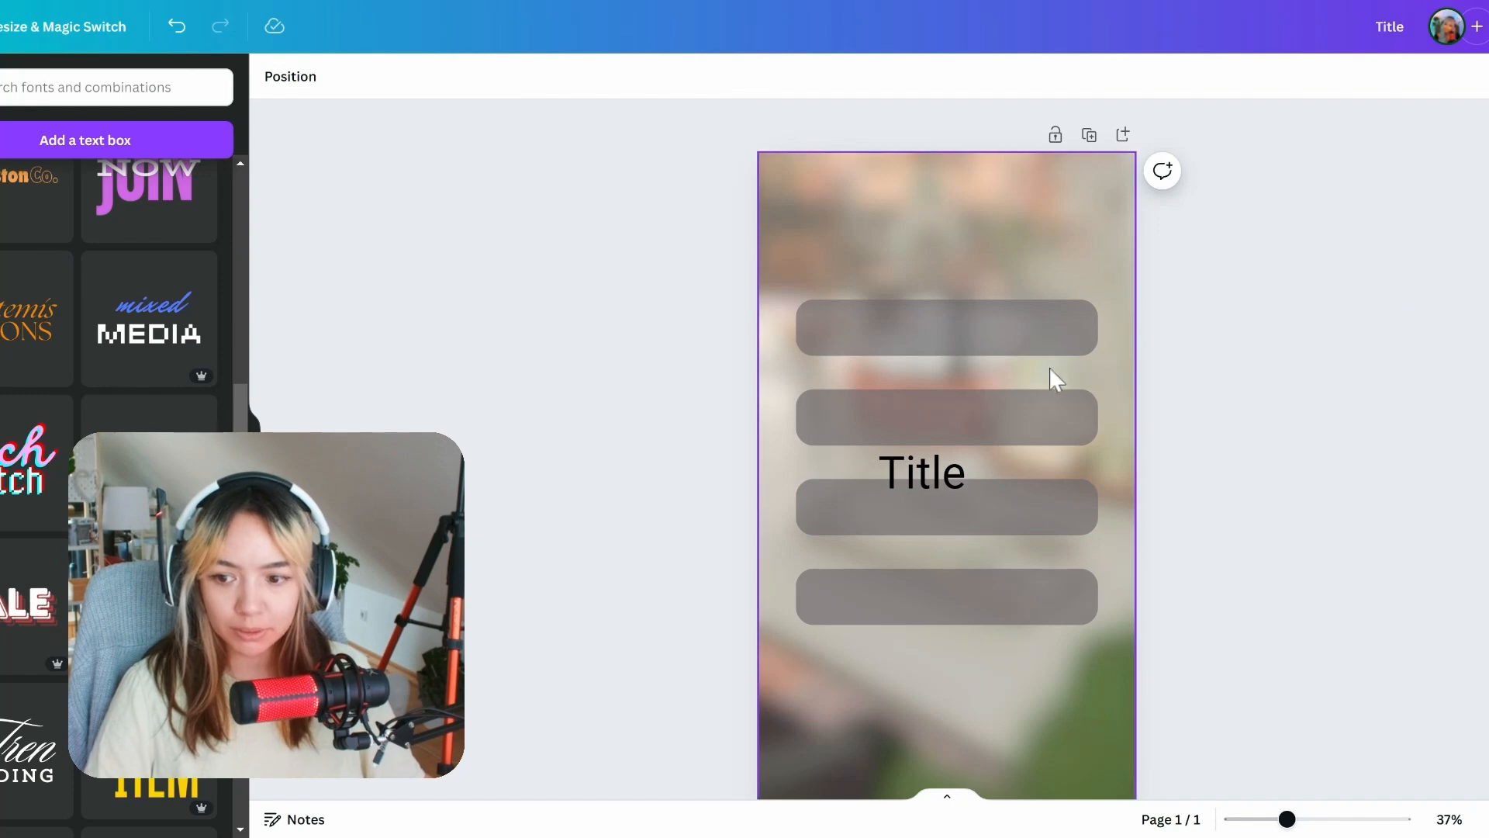
# Step: Move the "Title" text up over the top bar and replace its wording with "streaming"
pyautogui.click(932, 477)
pyautogui.moveTo(932, 477); pyautogui.dragTo(930, 353)
pyautogui.doubleClick(931, 351)
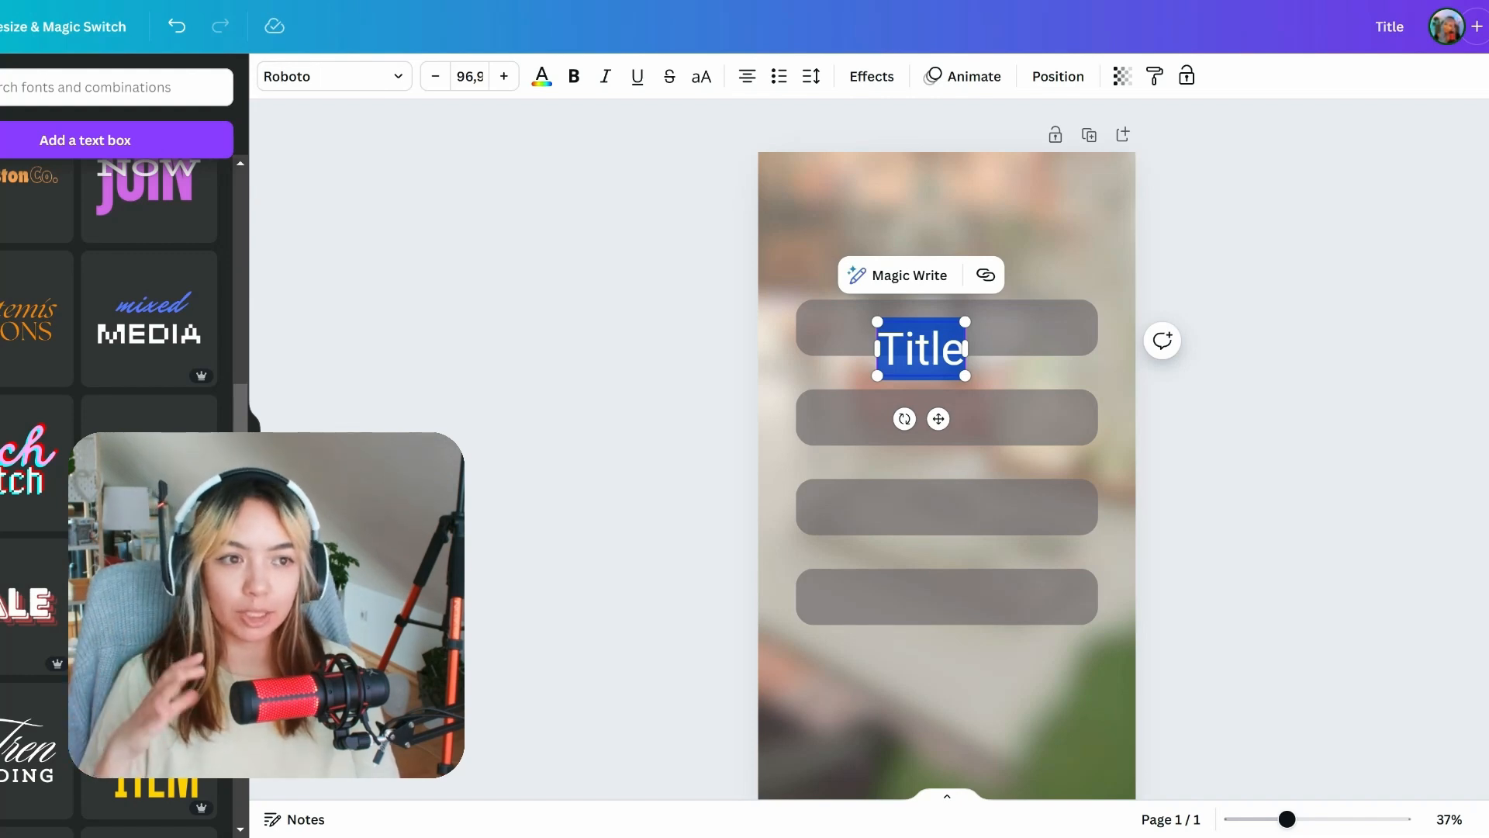
pyautogui.write('streas')
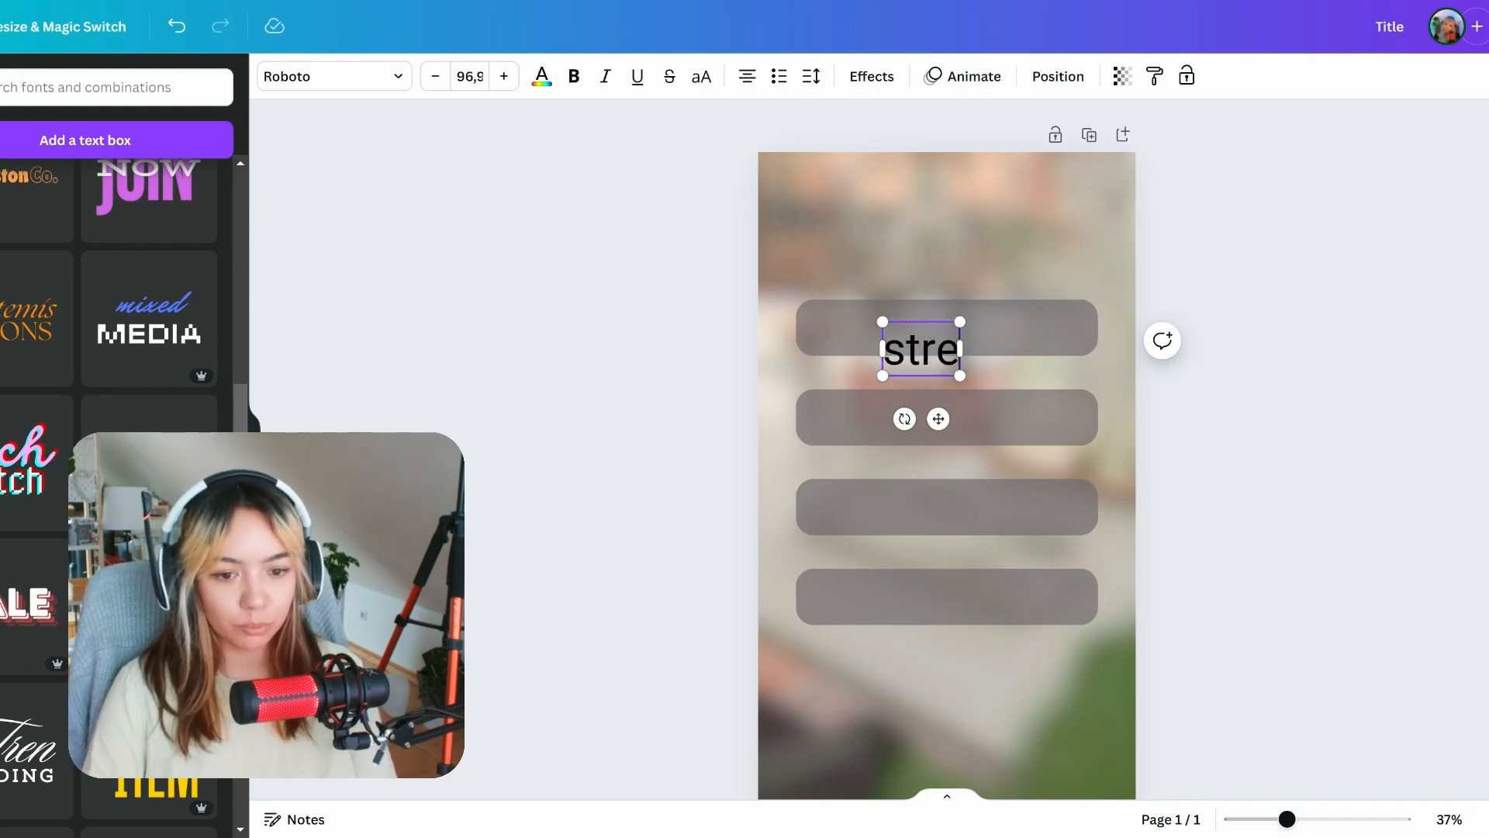
pyautogui.press('BackSpace')
pyautogui.write('ming')
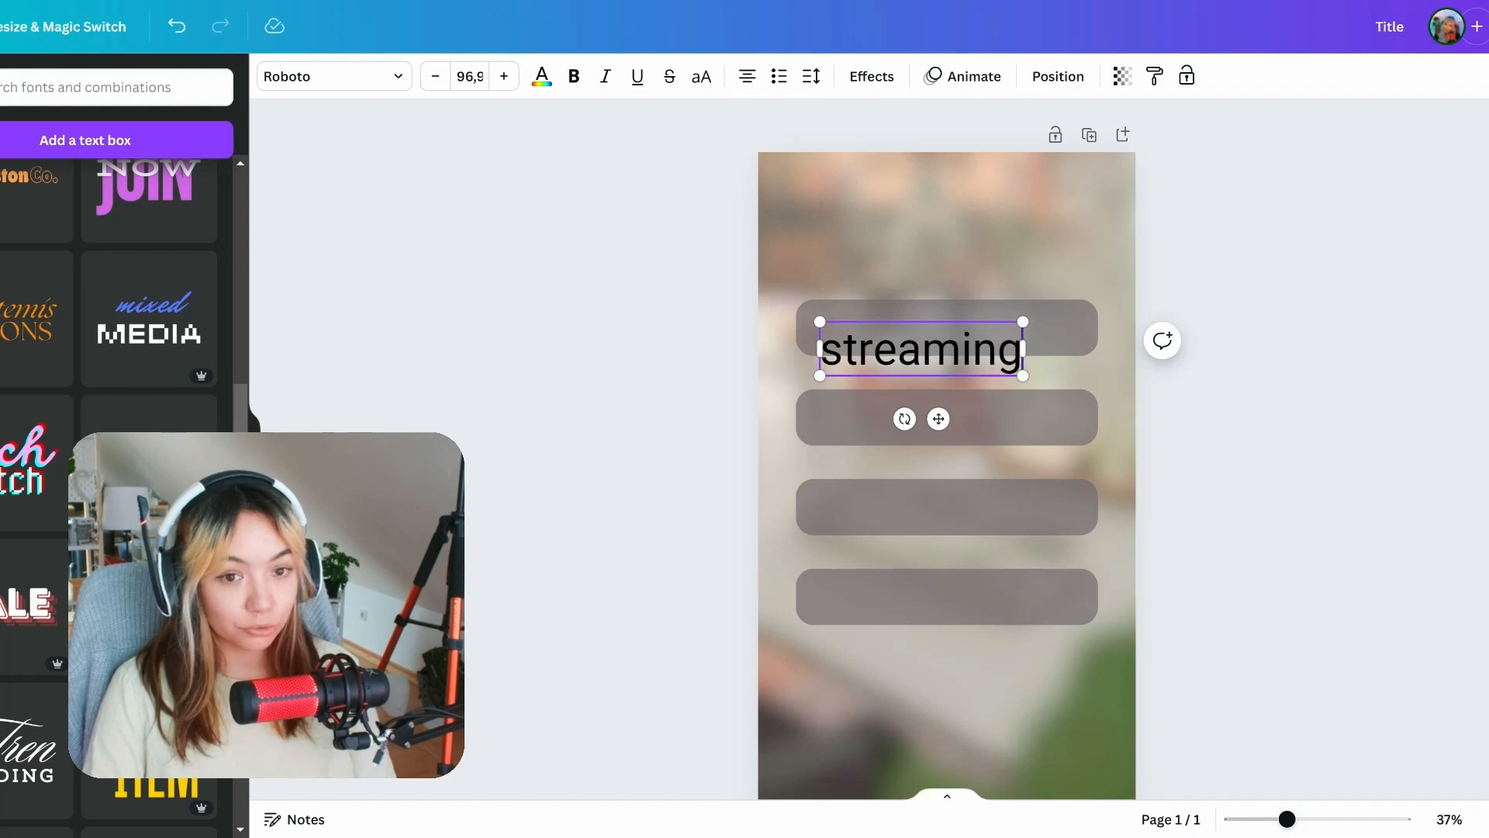
# Step: Complete the title wording as "streaming schedule" and move the text box up so it starts above the top bar
pyautogui.write(' schedulke')
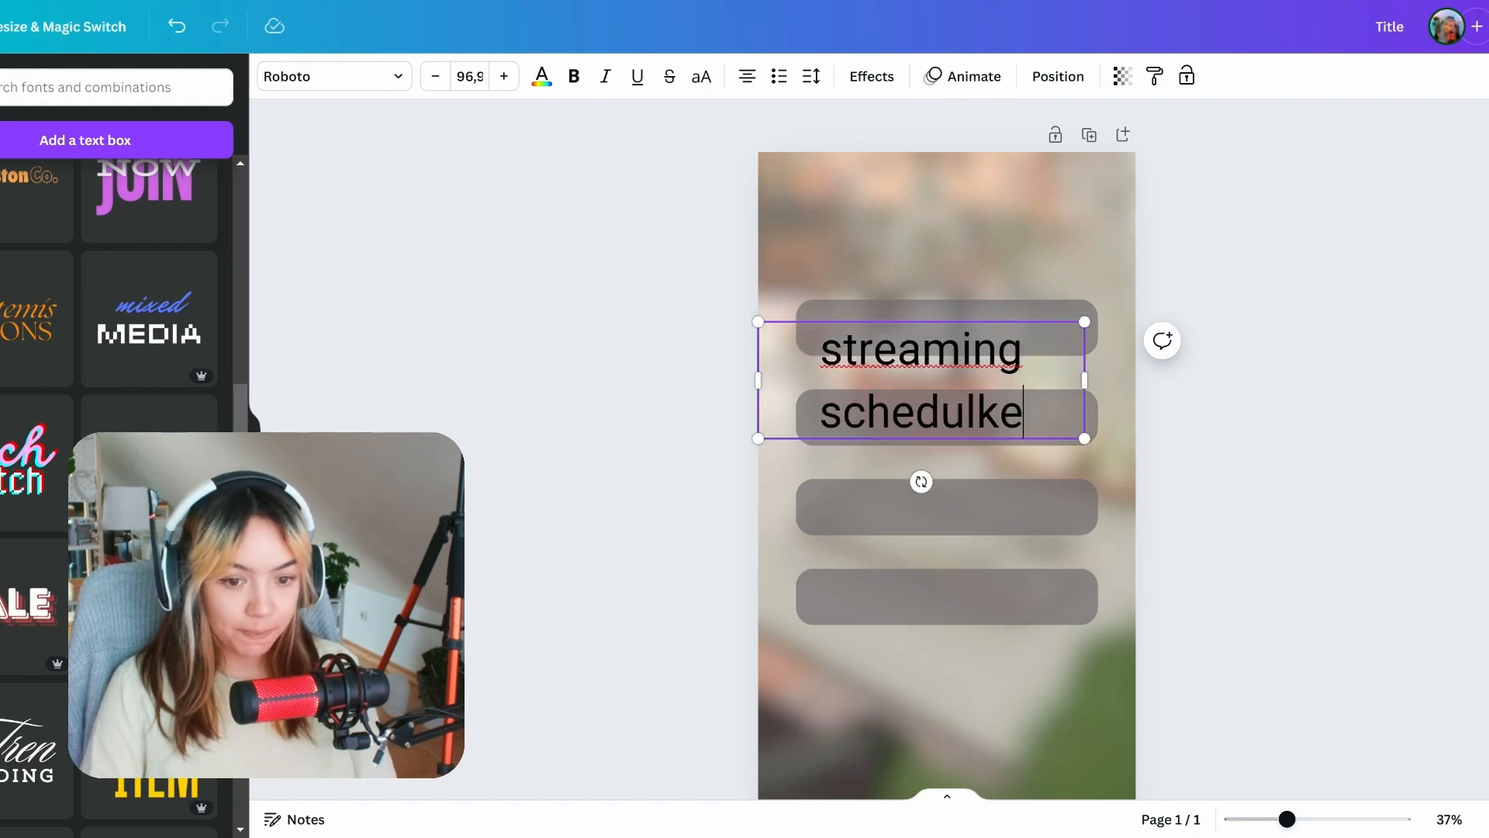
pyautogui.press('BackSpace')
pyautogui.press('BackSpace')
pyautogui.write('edule')
pyautogui.click(1283, 515)
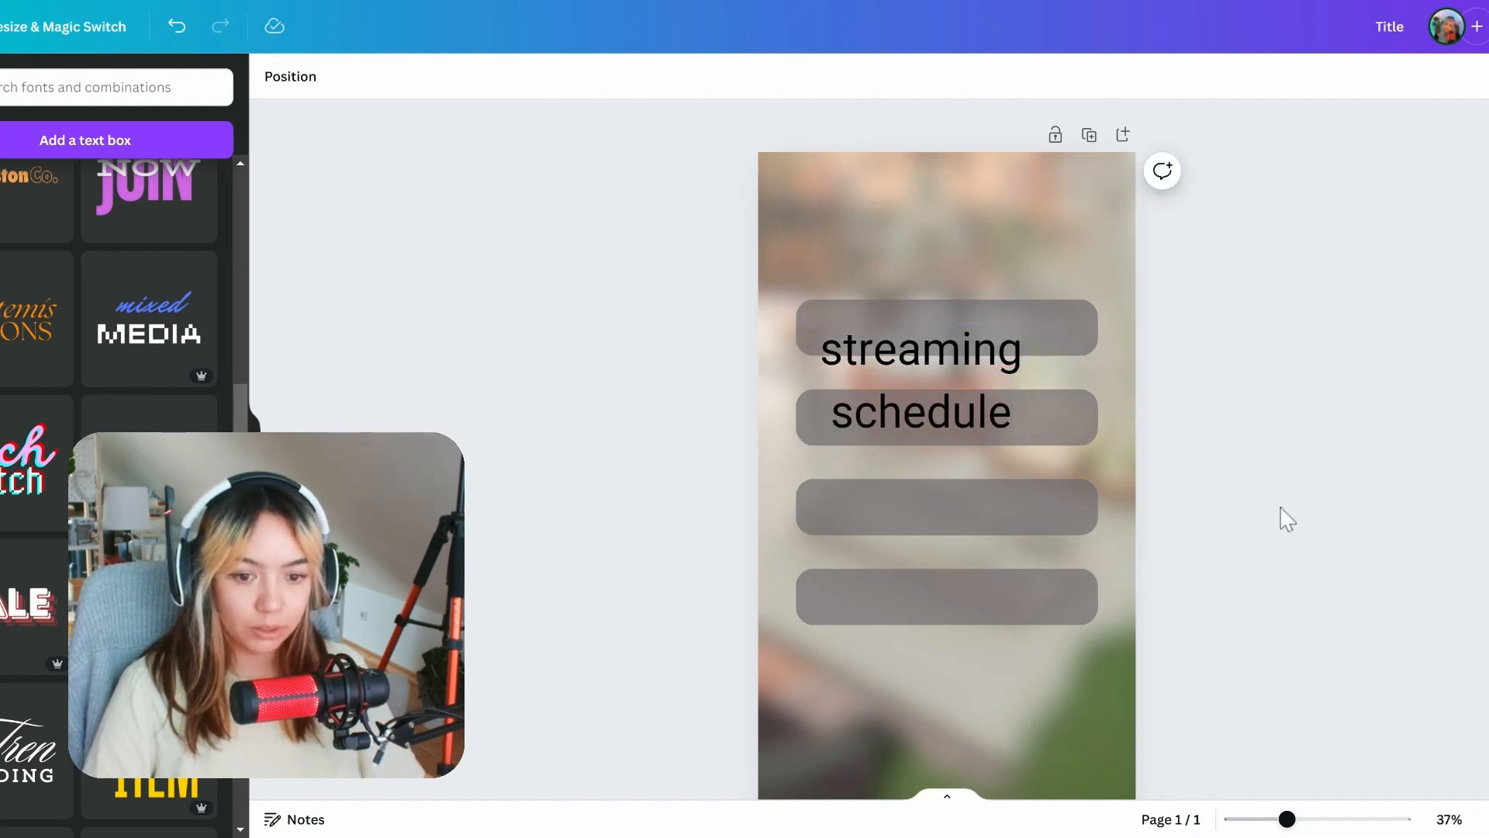
pyautogui.moveTo(984, 417); pyautogui.dragTo(984, 280)
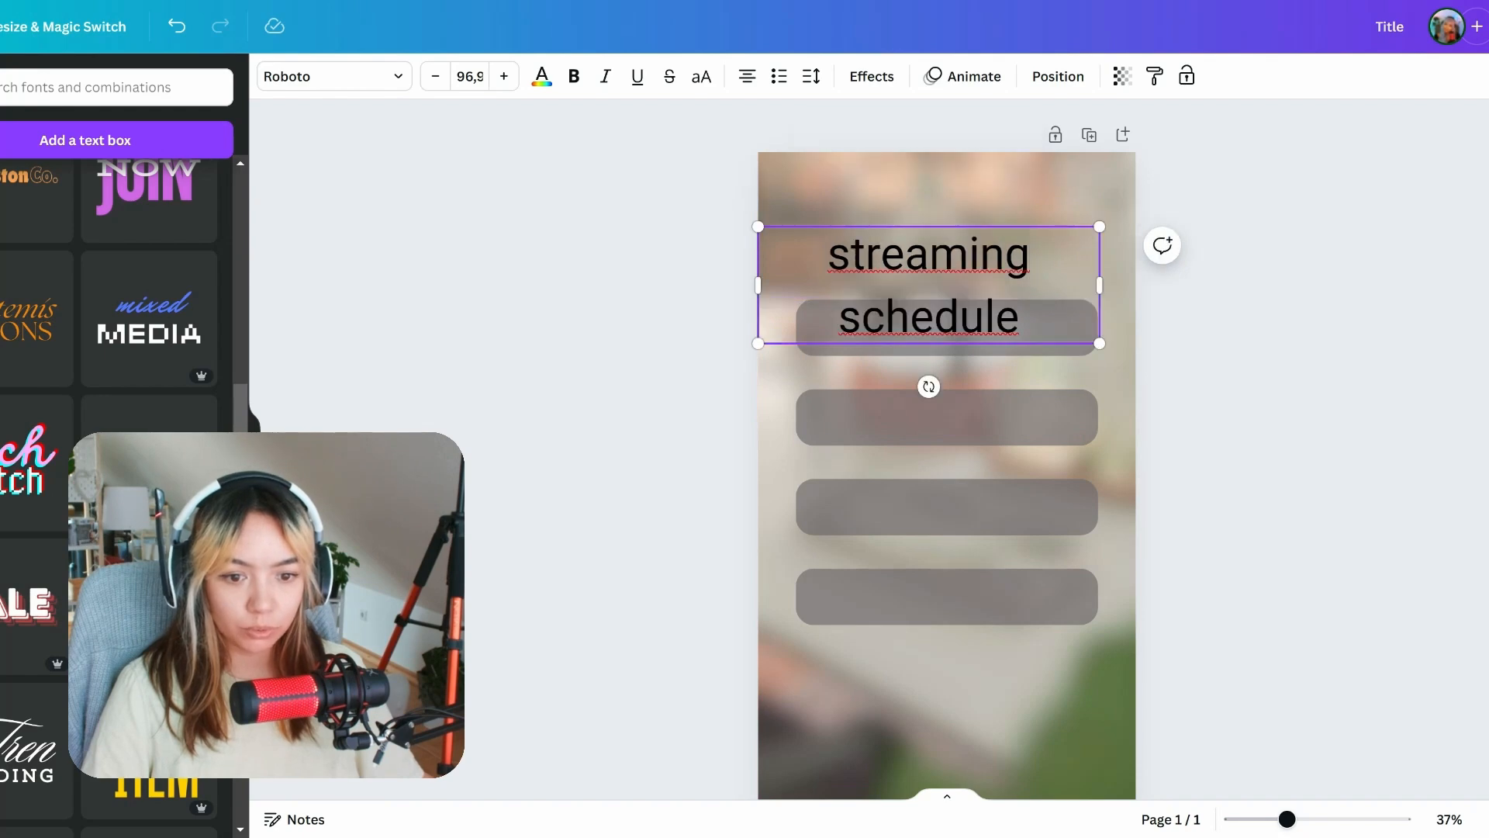
# Step: Add "weekly" in front of "streaming schedule" and widen the text box to about 1,035 so "weekly streaming" fits on one line
pyautogui.click(827, 254)
pyautogui.write('weekl')
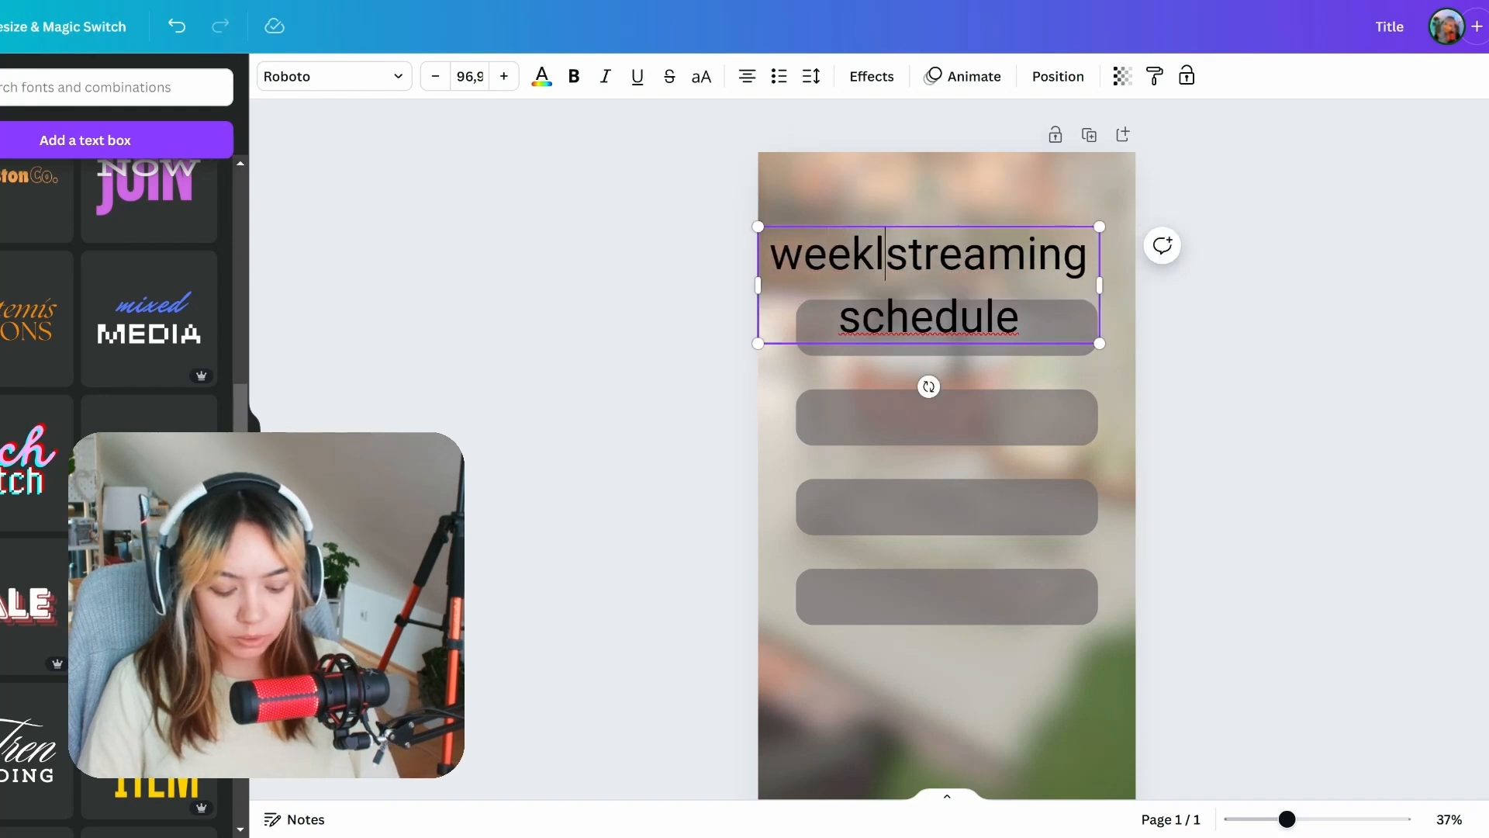
pyautogui.write('y')
pyautogui.moveTo(1102, 316)
pyautogui.mouseDown()
pyautogui.moveTo(1150, 289)
pyautogui.moveTo(1115, 299)
pyautogui.mouseUp()
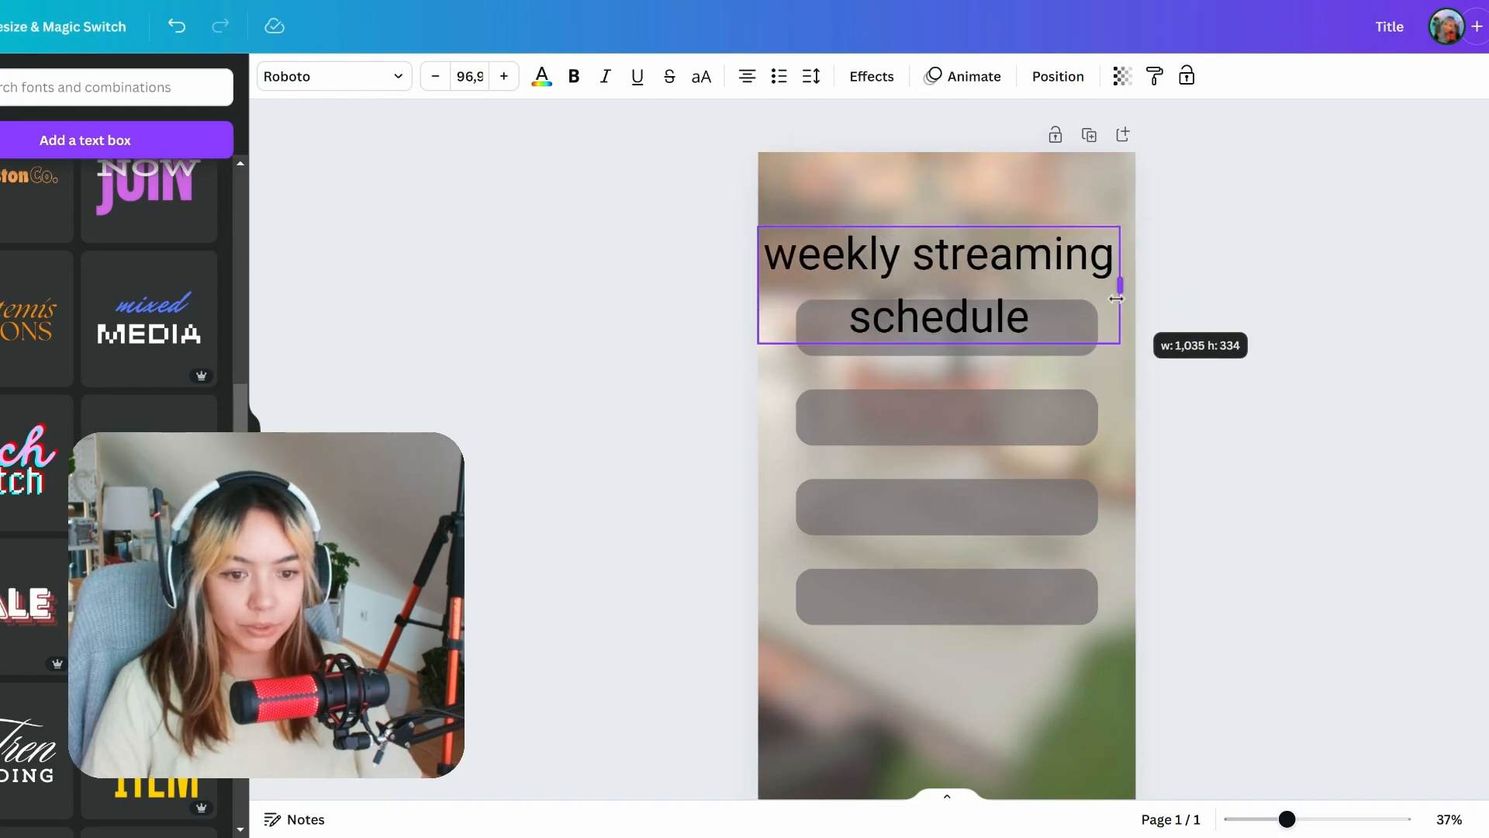
# Step: Shrink the "weekly streaming schedule" title to font size 75.2 and place it above the top bar
pyautogui.moveTo(881, 539); pyautogui.dragTo(828, 243)
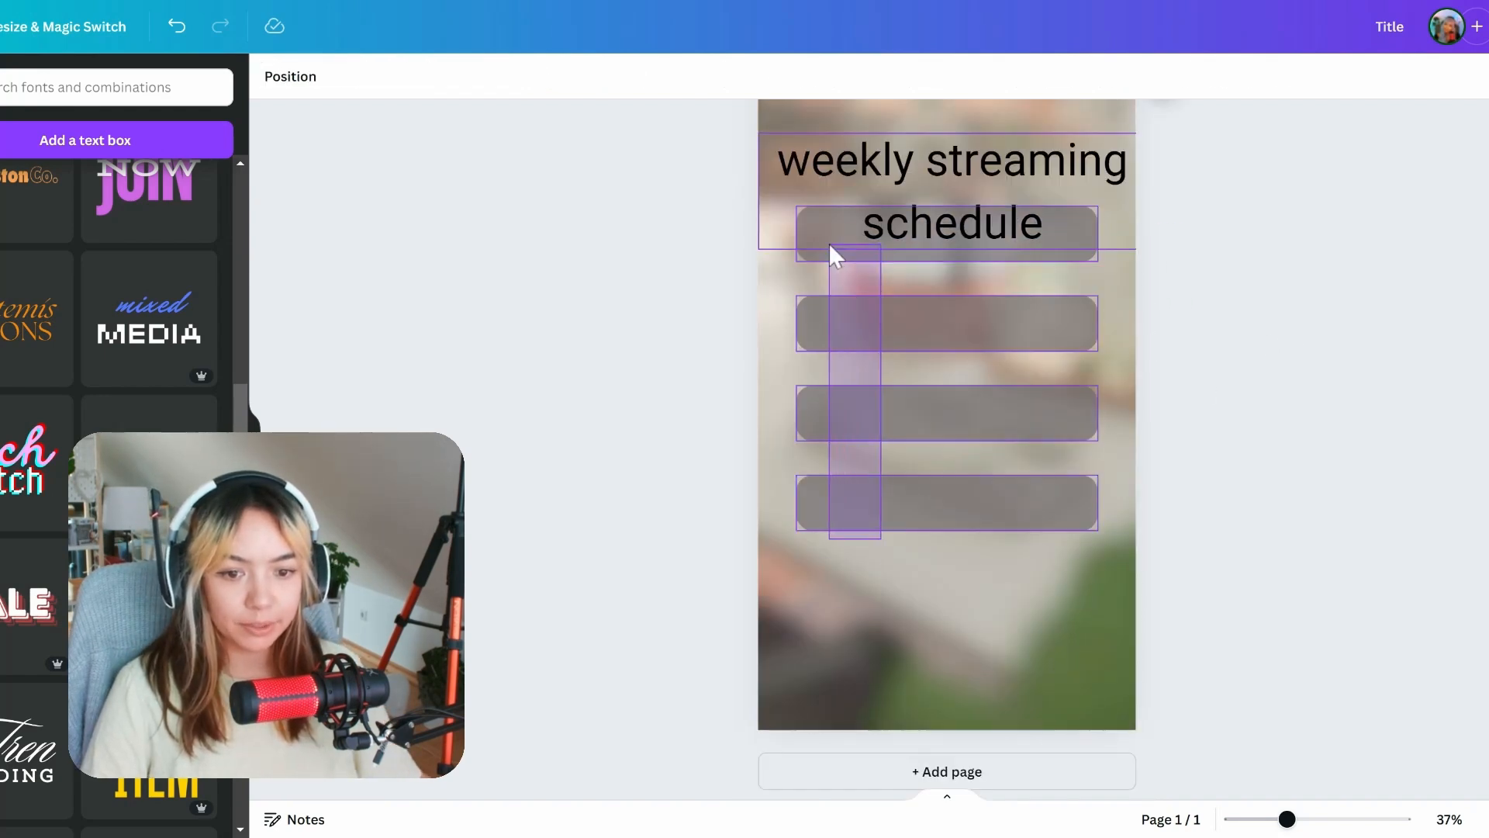
pyautogui.click(1390, 380)
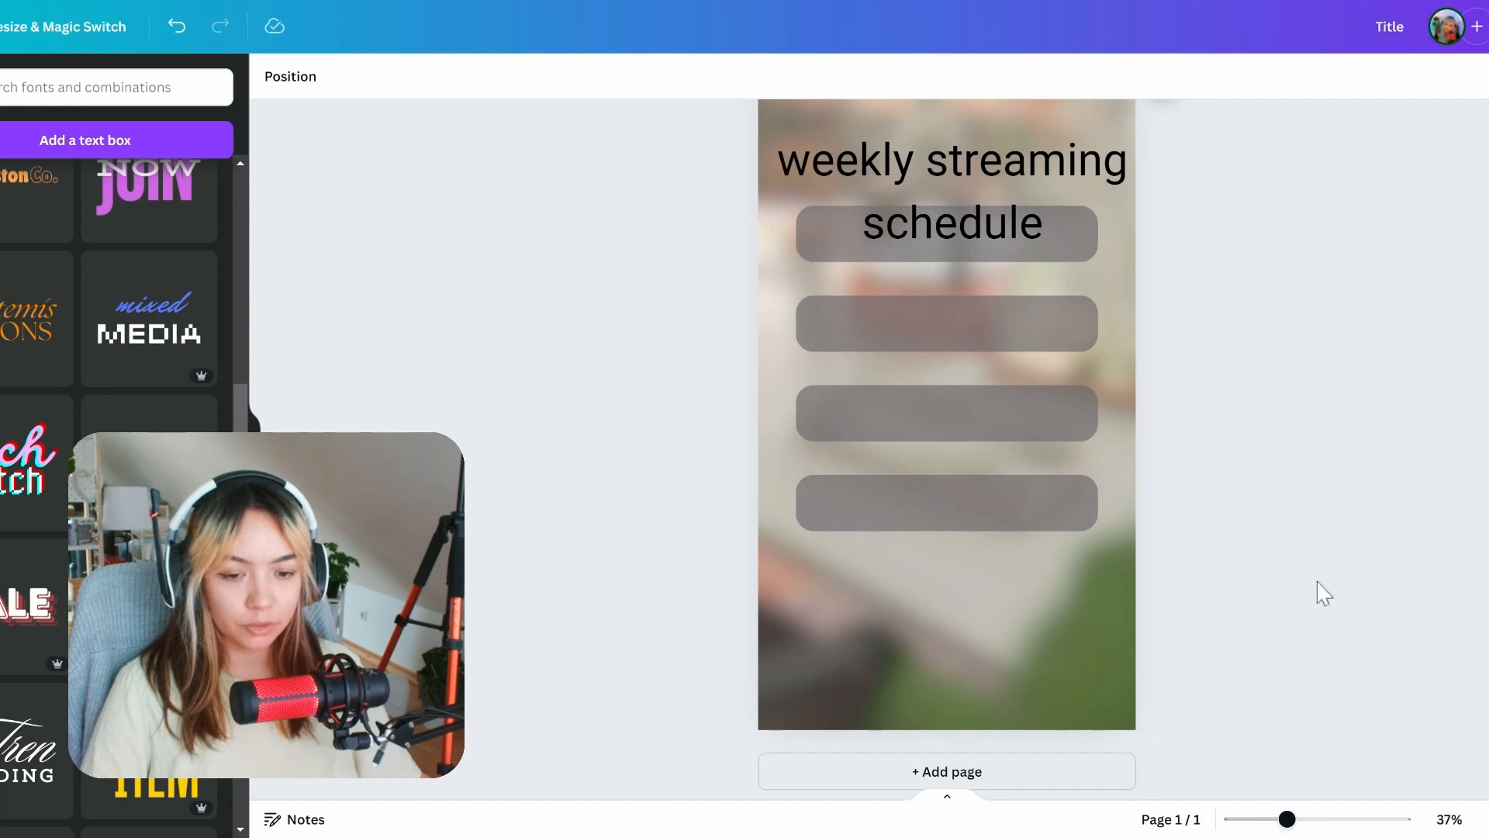
pyautogui.scroll(2, 1047, 333)
pyautogui.click(1021, 259)
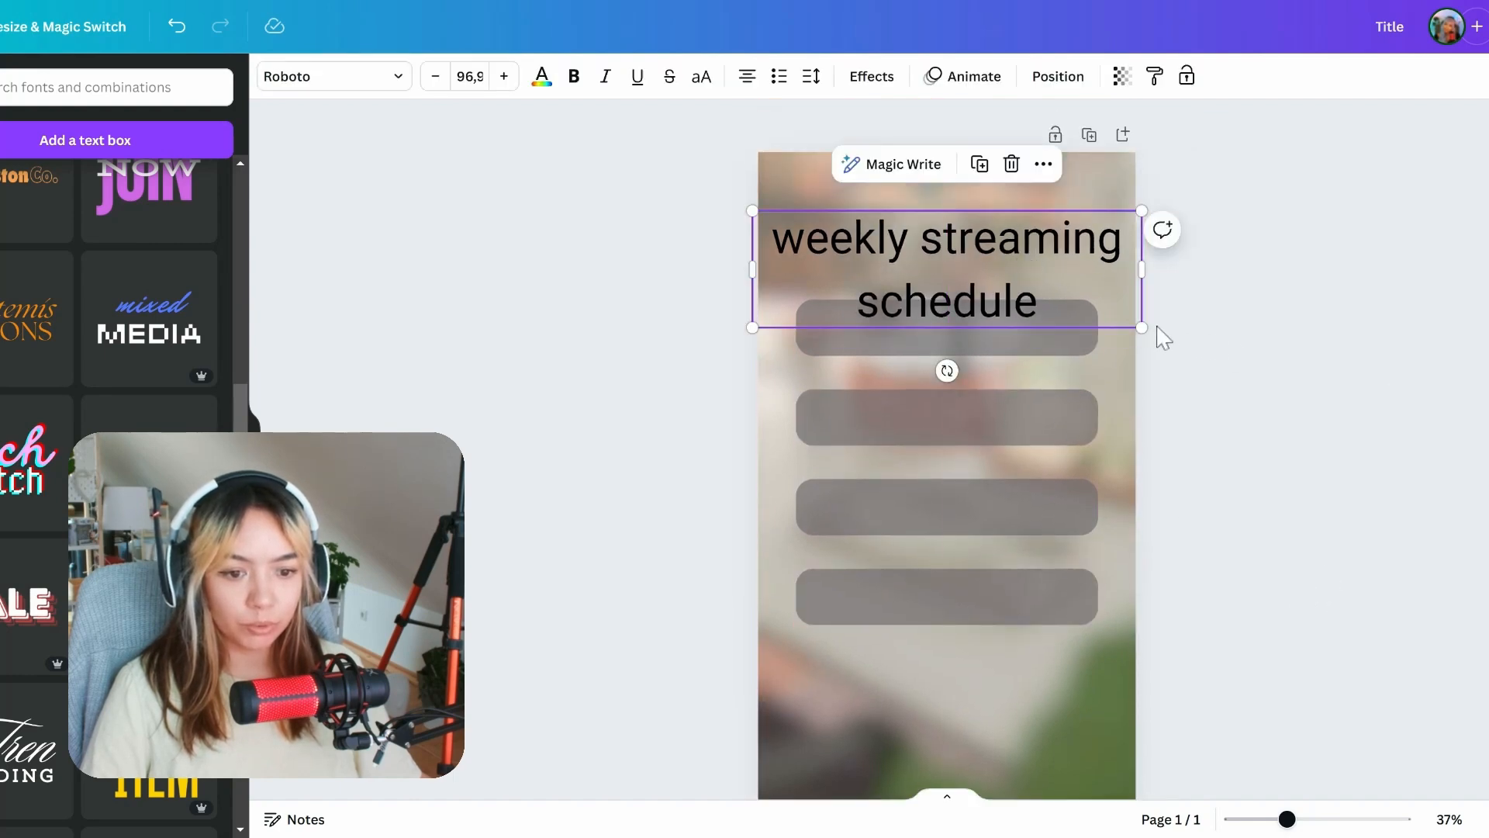
pyautogui.moveTo(1142, 327); pyautogui.dragTo(1051, 301)
pyautogui.moveTo(933, 254); pyautogui.dragTo(981, 249)
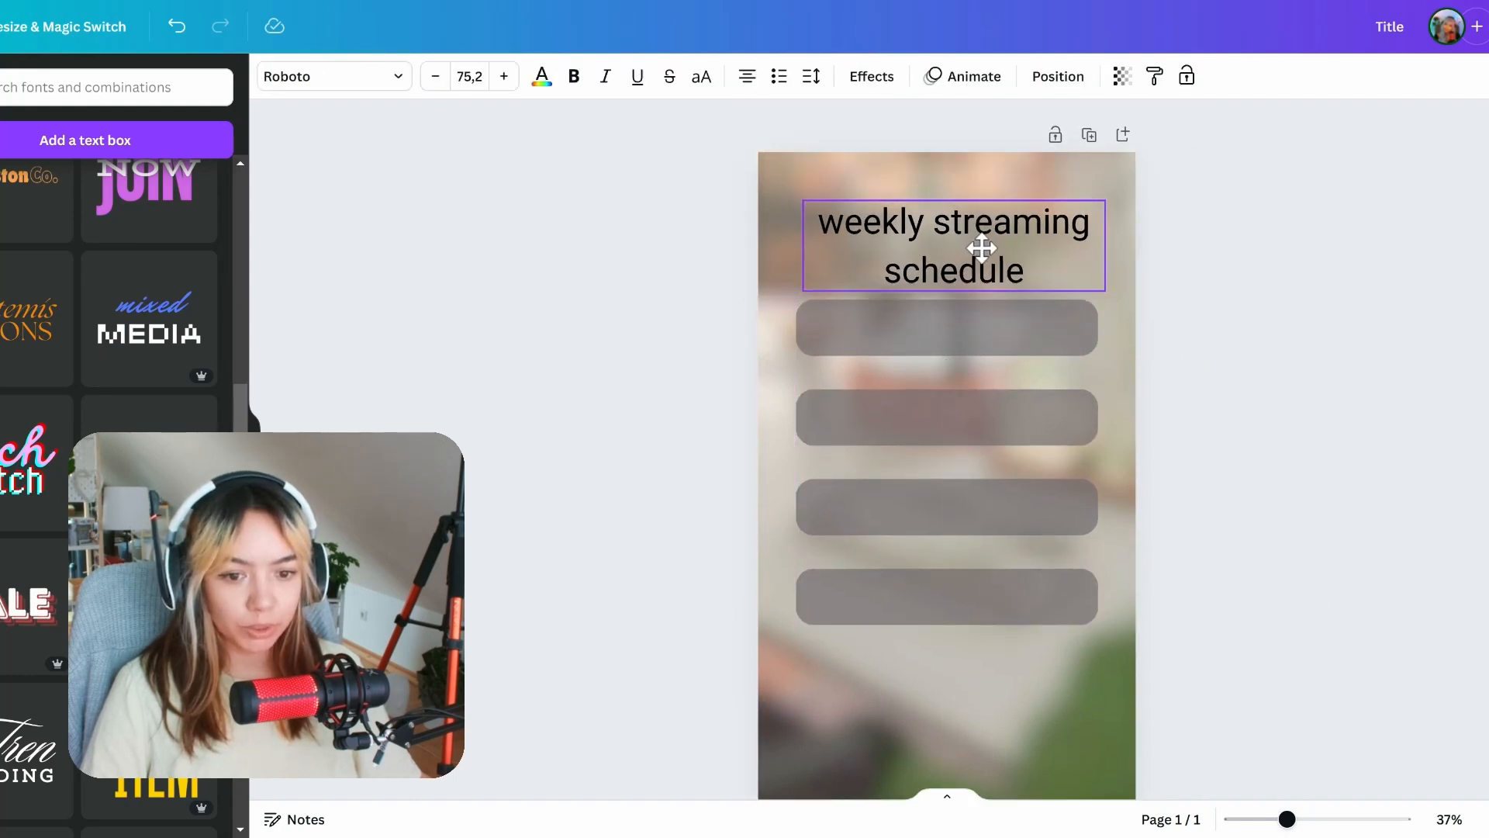
# Step: Move the four gray bars down together and place the title horizontally centred just above them
pyautogui.click(1297, 421)
pyautogui.scroll(-2, 1345, 578)
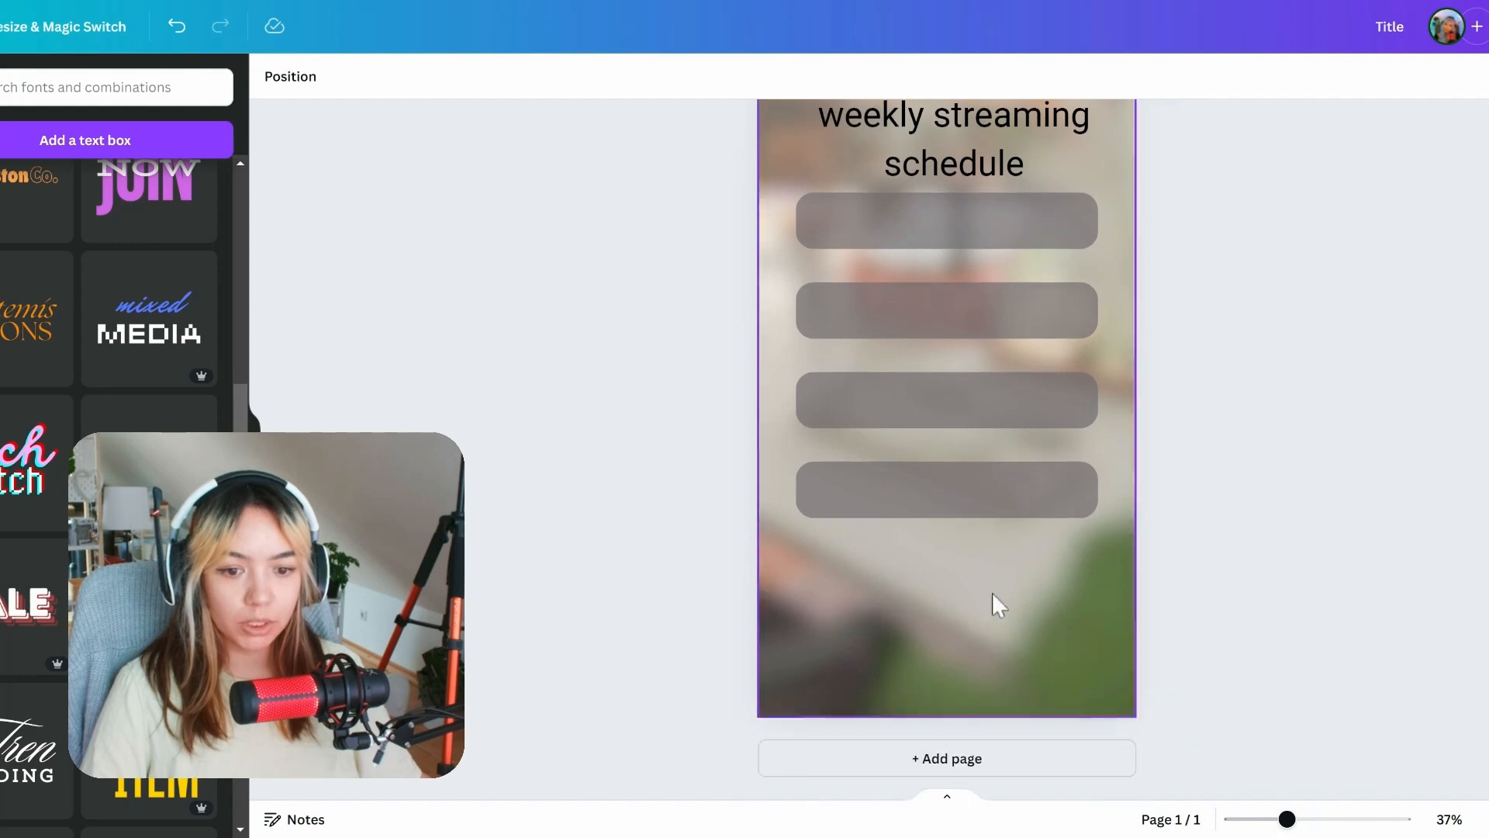
pyautogui.moveTo(994, 602); pyautogui.dragTo(910, 280)
pyautogui.click(1380, 462)
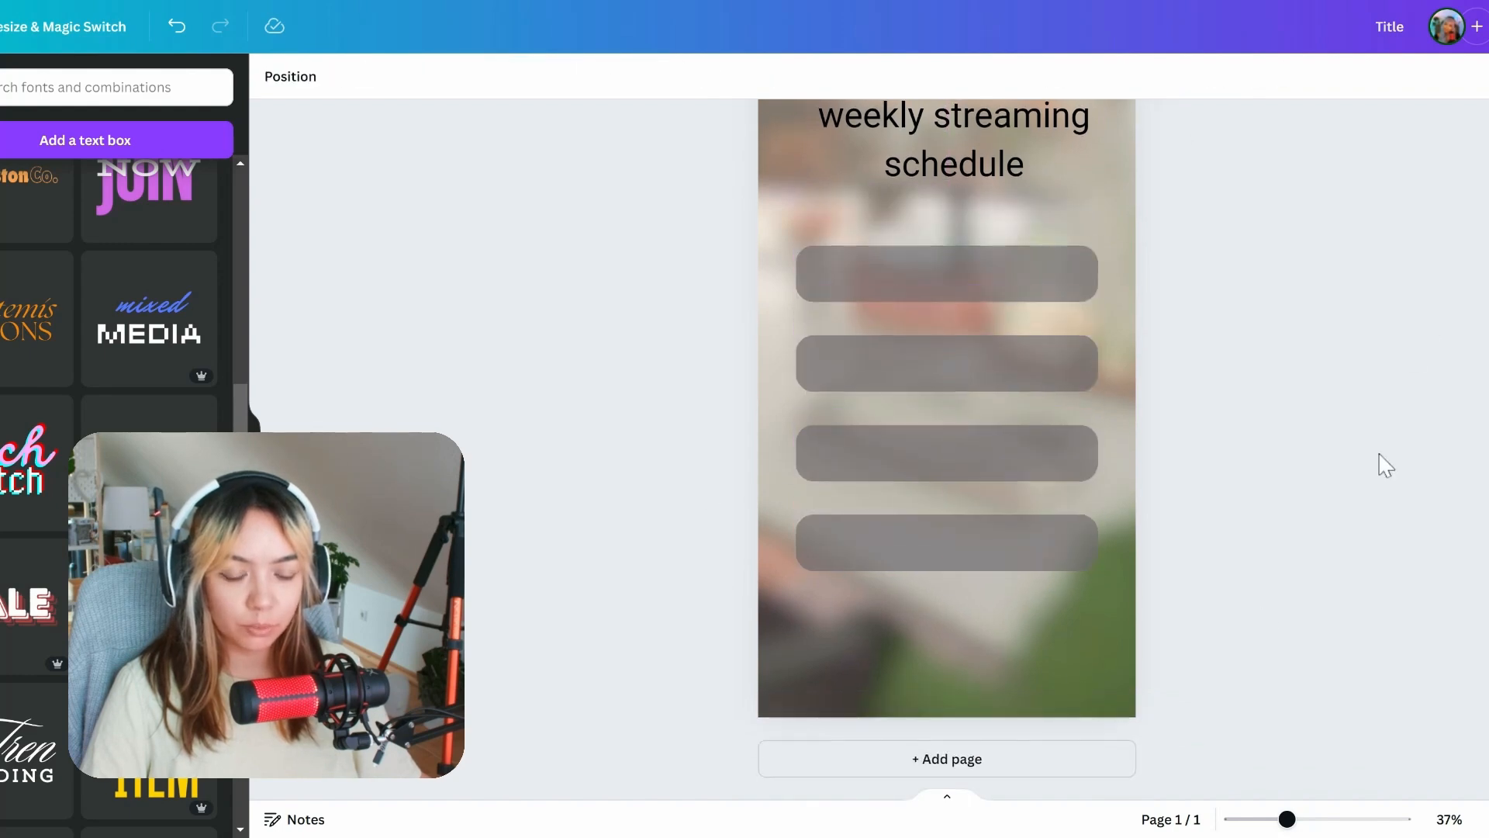
pyautogui.scroll(2, 1379, 463)
pyautogui.moveTo(945, 234); pyautogui.dragTo(933, 276)
pyautogui.click(1389, 372)
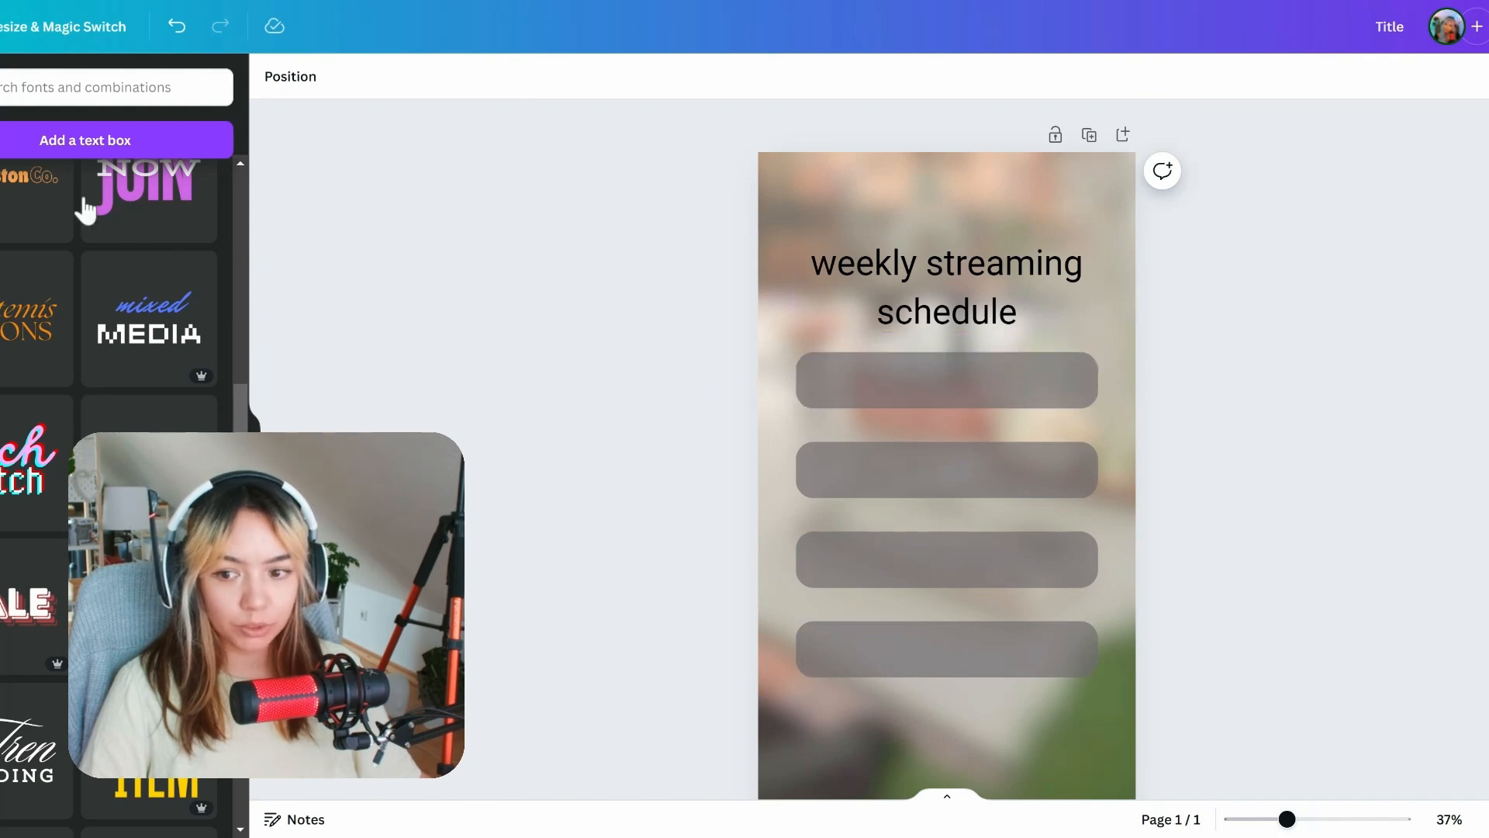
# Step: Make the title bold, reduce it to font size 67.4 and centre it above the bars
pyautogui.click(947, 311)
pyautogui.hotkey('ctrl', 'b')
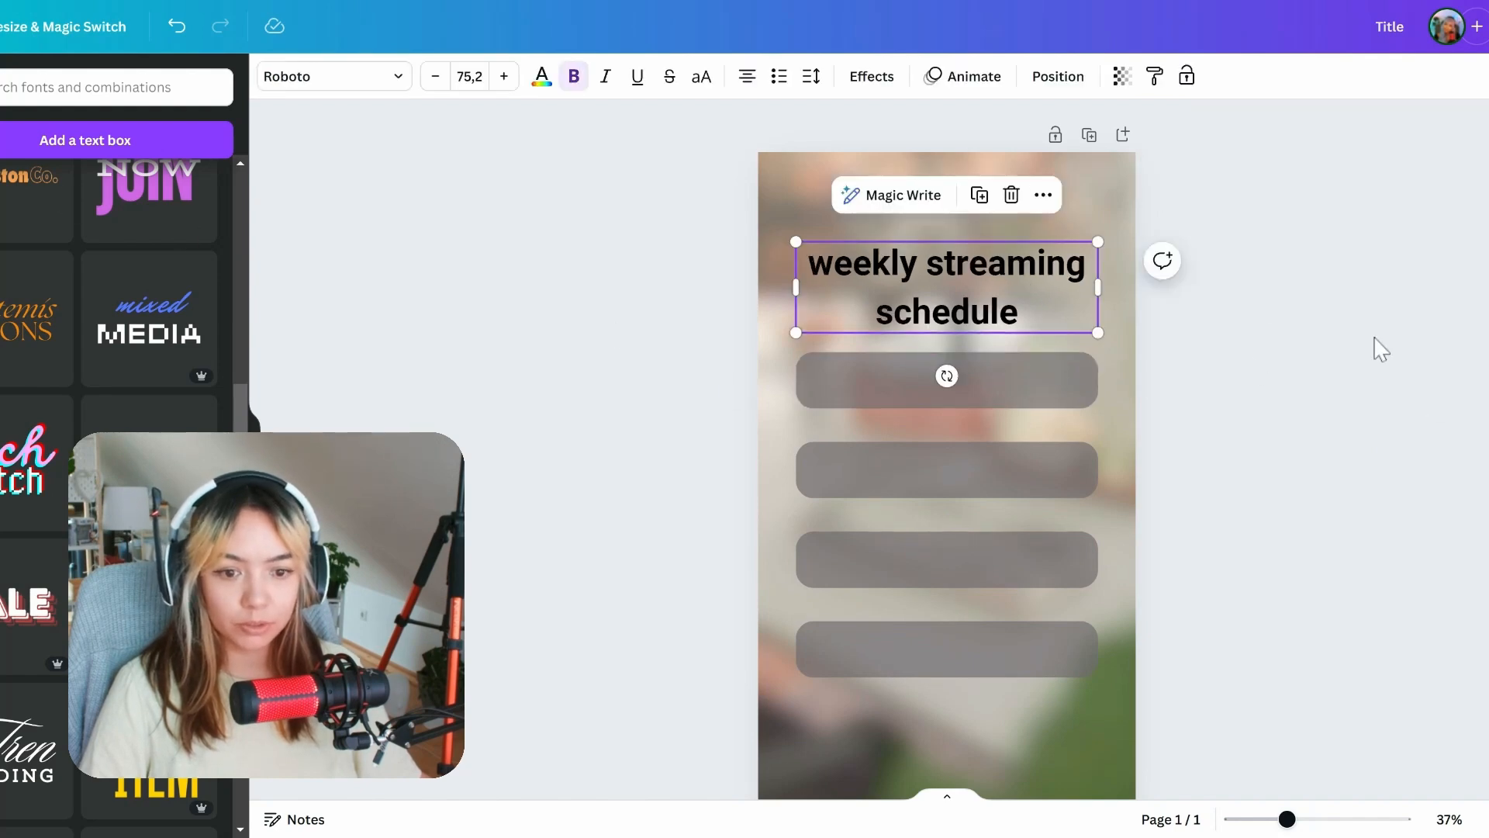
pyautogui.moveTo(1097, 333); pyautogui.dragTo(1134, 326)
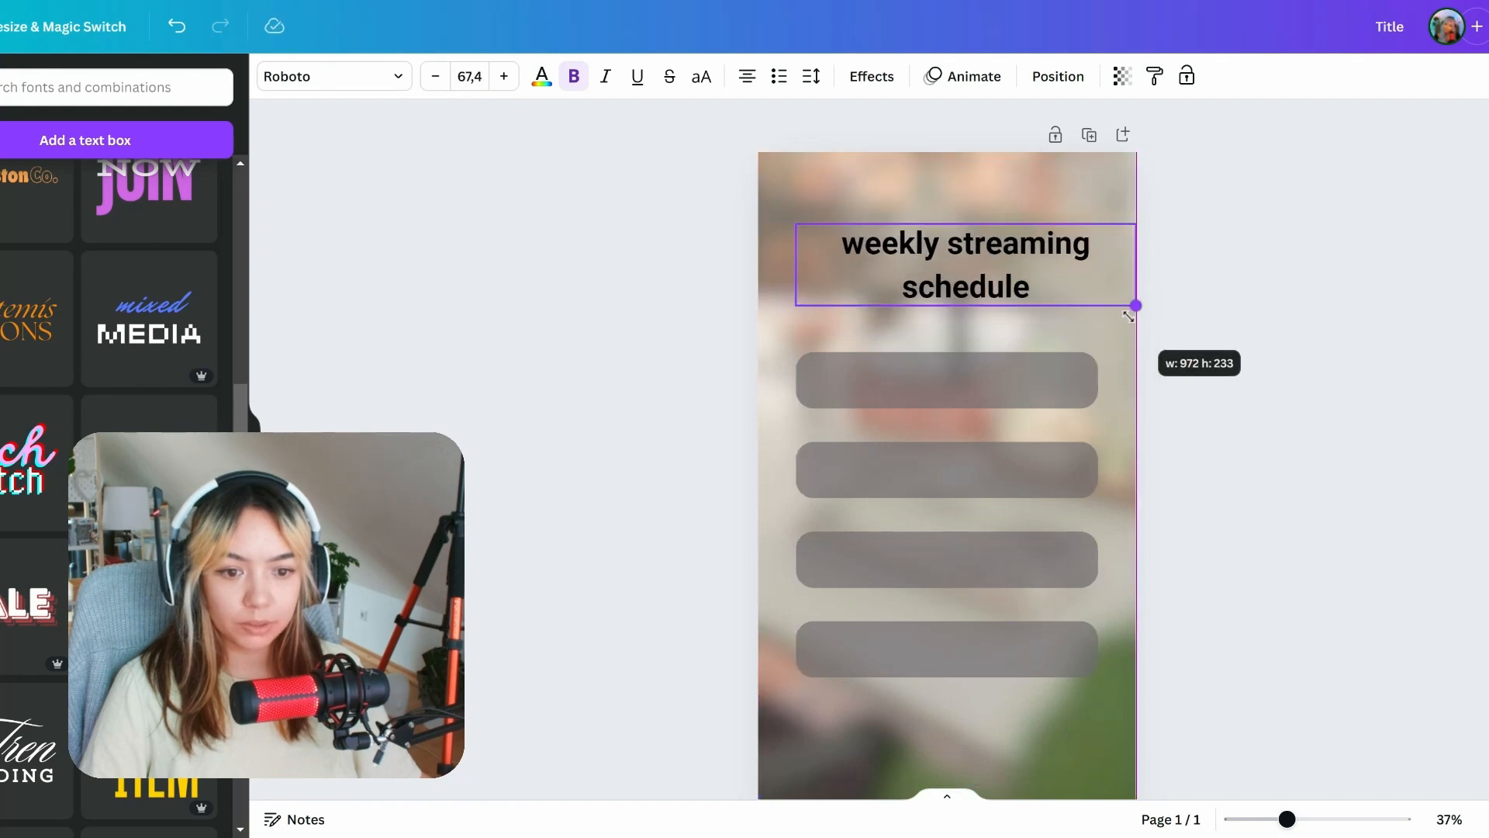
pyautogui.moveTo(981, 268); pyautogui.dragTo(964, 291)
pyautogui.click(1275, 349)
pyautogui.scroll(-2, 1155, 469)
pyautogui.scroll(2, 1159, 493)
# Step: Duplicate the bold title and place the copy over the top bar
pyautogui.click(930, 272)
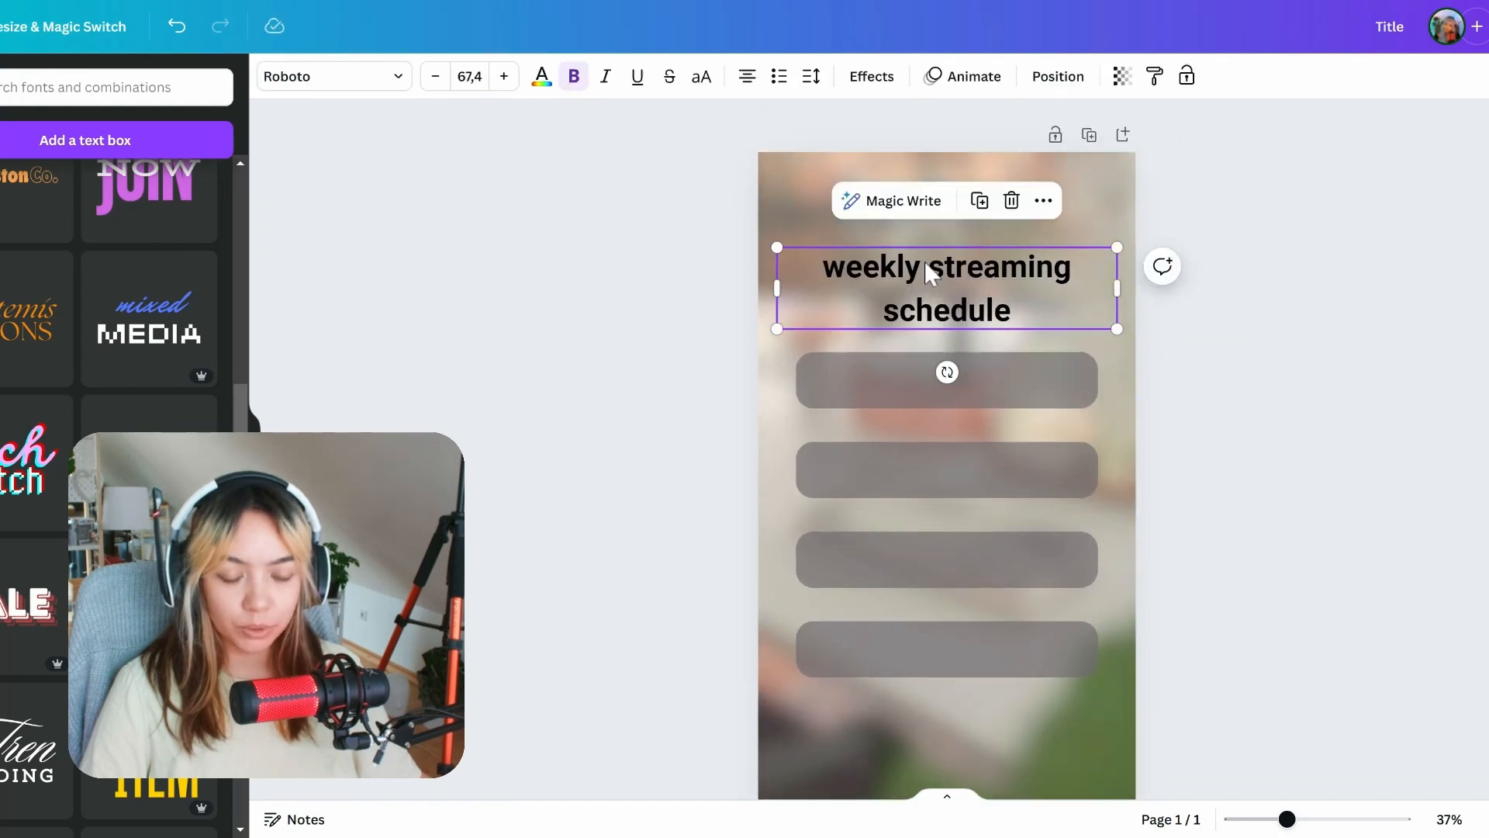
pyautogui.hotkey('ctrl', 'v')
pyautogui.moveTo(939, 310); pyautogui.dragTo(950, 365)
# Step: Replace the copied title's wording with "Twitch:" followed by the channel name
pyautogui.doubleClick(950, 365)
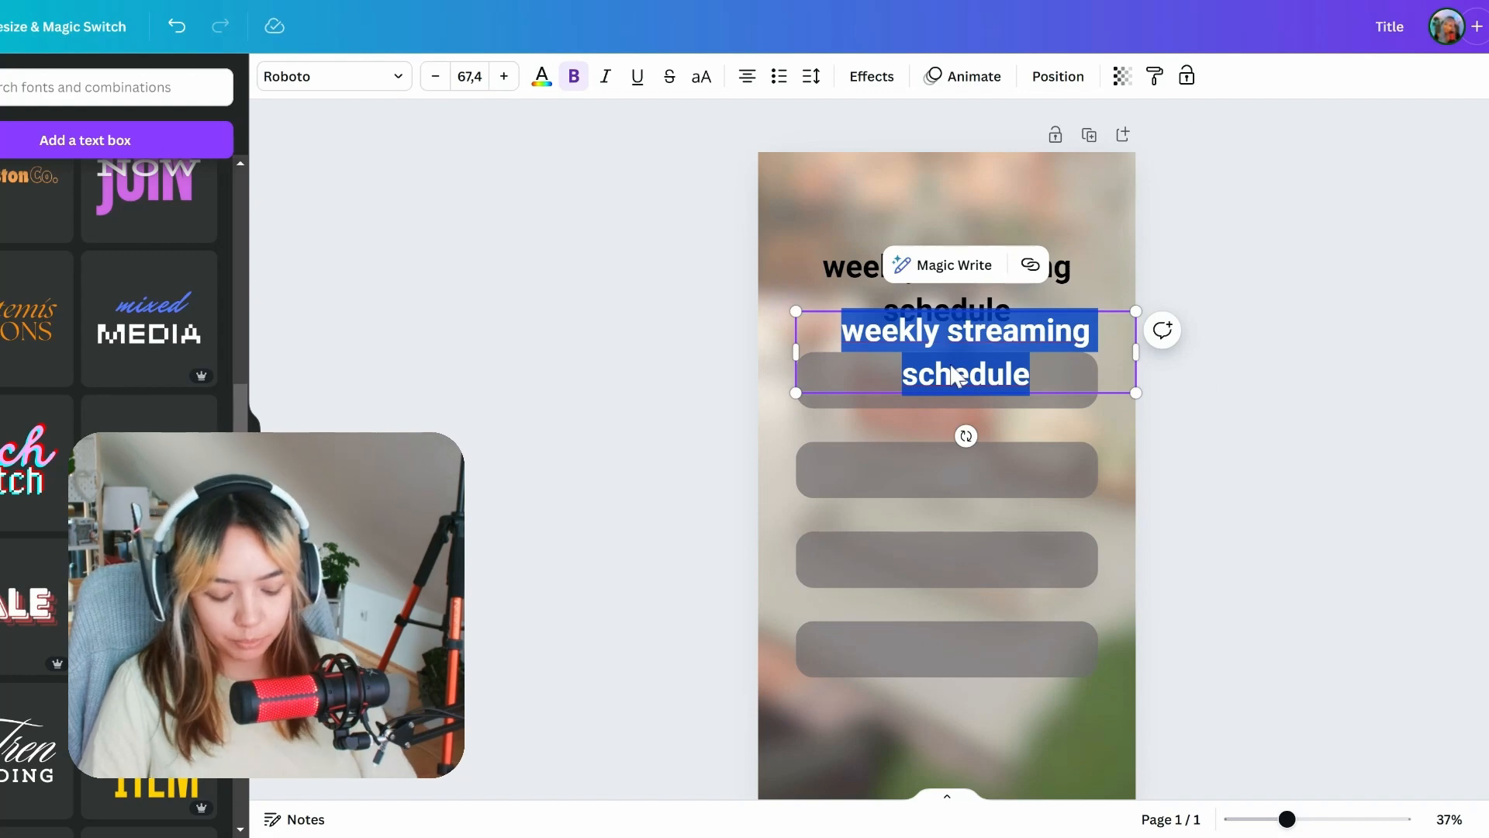
pyautogui.write('twitch')
pyautogui.press('BackSpace')
pyautogui.press('BackSpace')
pyautogui.press('BackSpace')
pyautogui.press('BackSpace')
pyautogui.press('BackSpace')
pyautogui.press('BackSpace')
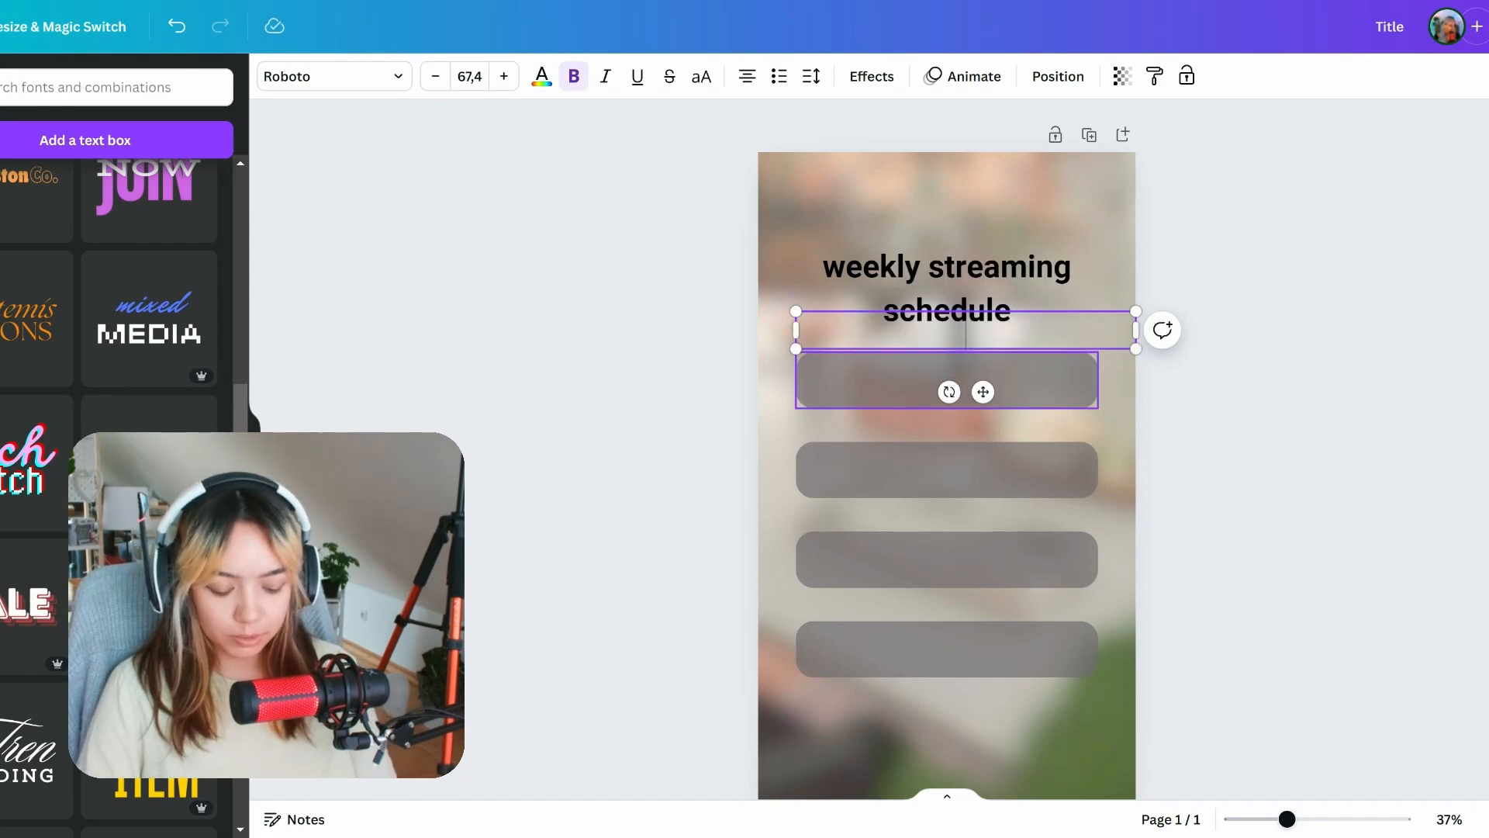
pyautogui.write('Twitch')
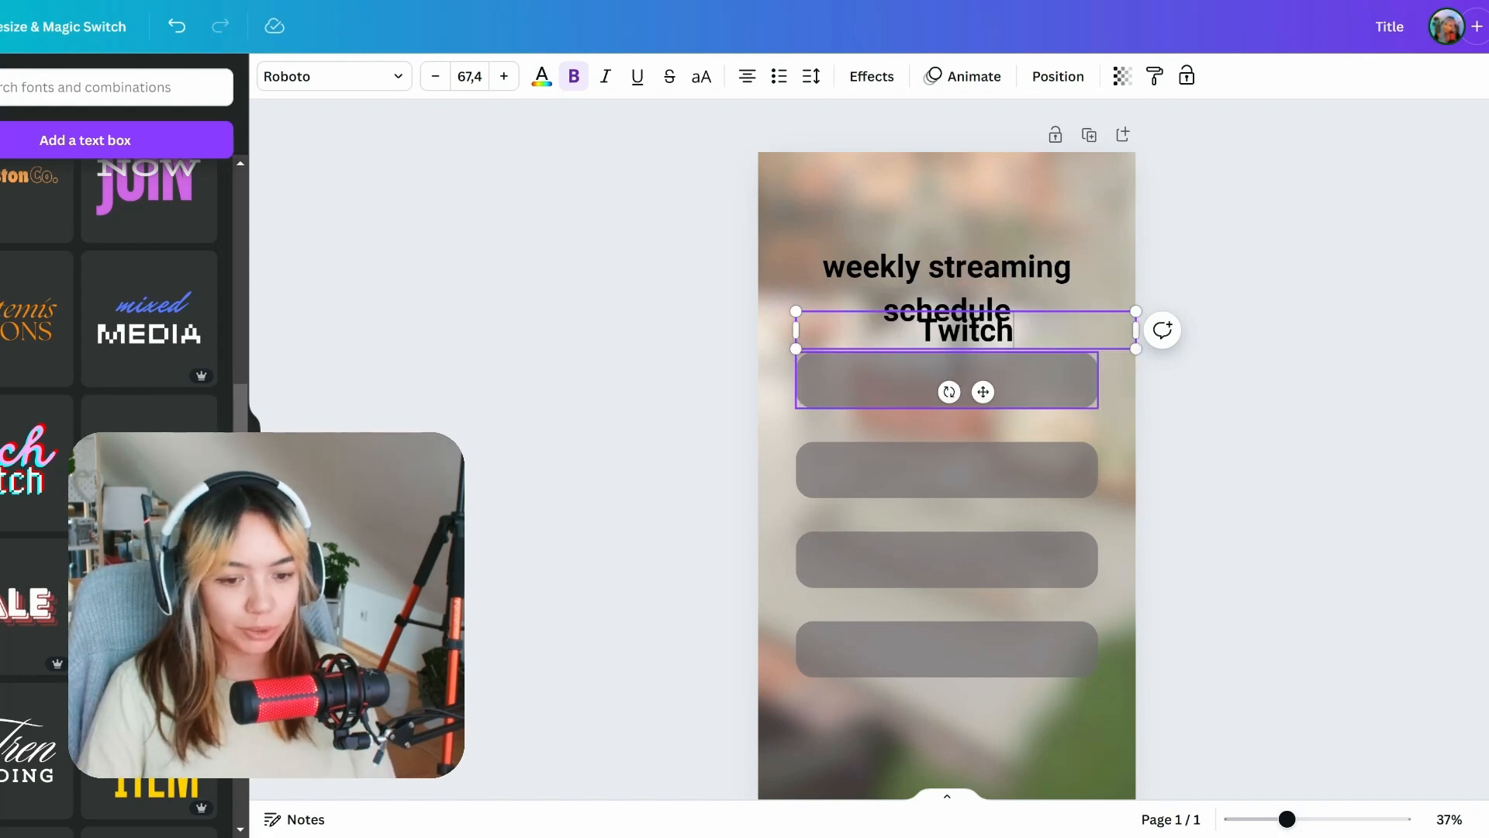
pyautogui.write(':')
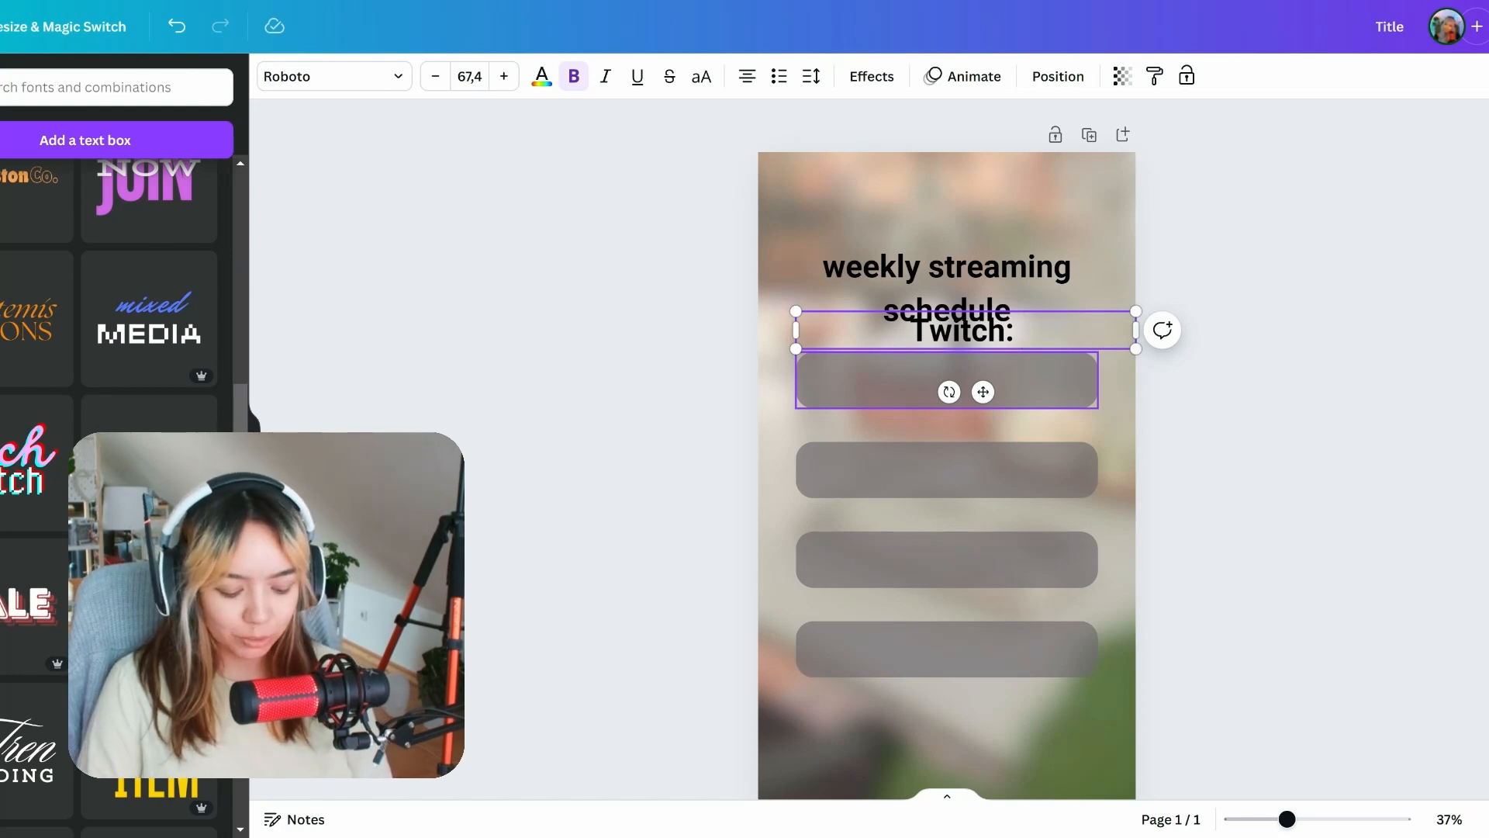
pyautogui.write(' Numuru0')
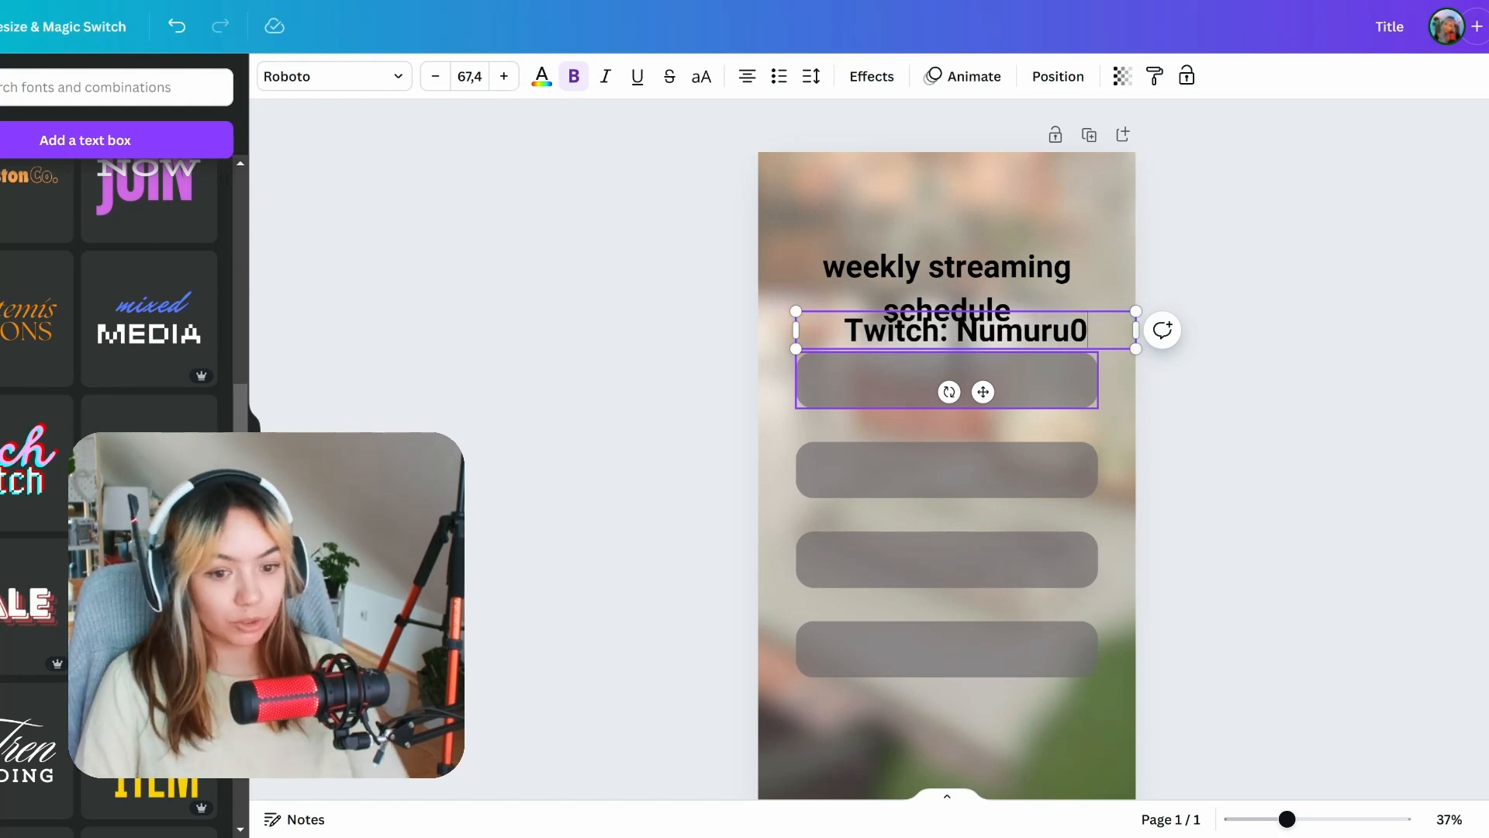
# Step: Move the Twitch line directly above the title and shrink it to font size 47.6
pyautogui.click(1448, 454)
pyautogui.moveTo(1026, 349); pyautogui.dragTo(985, 239)
pyautogui.click(1313, 655)
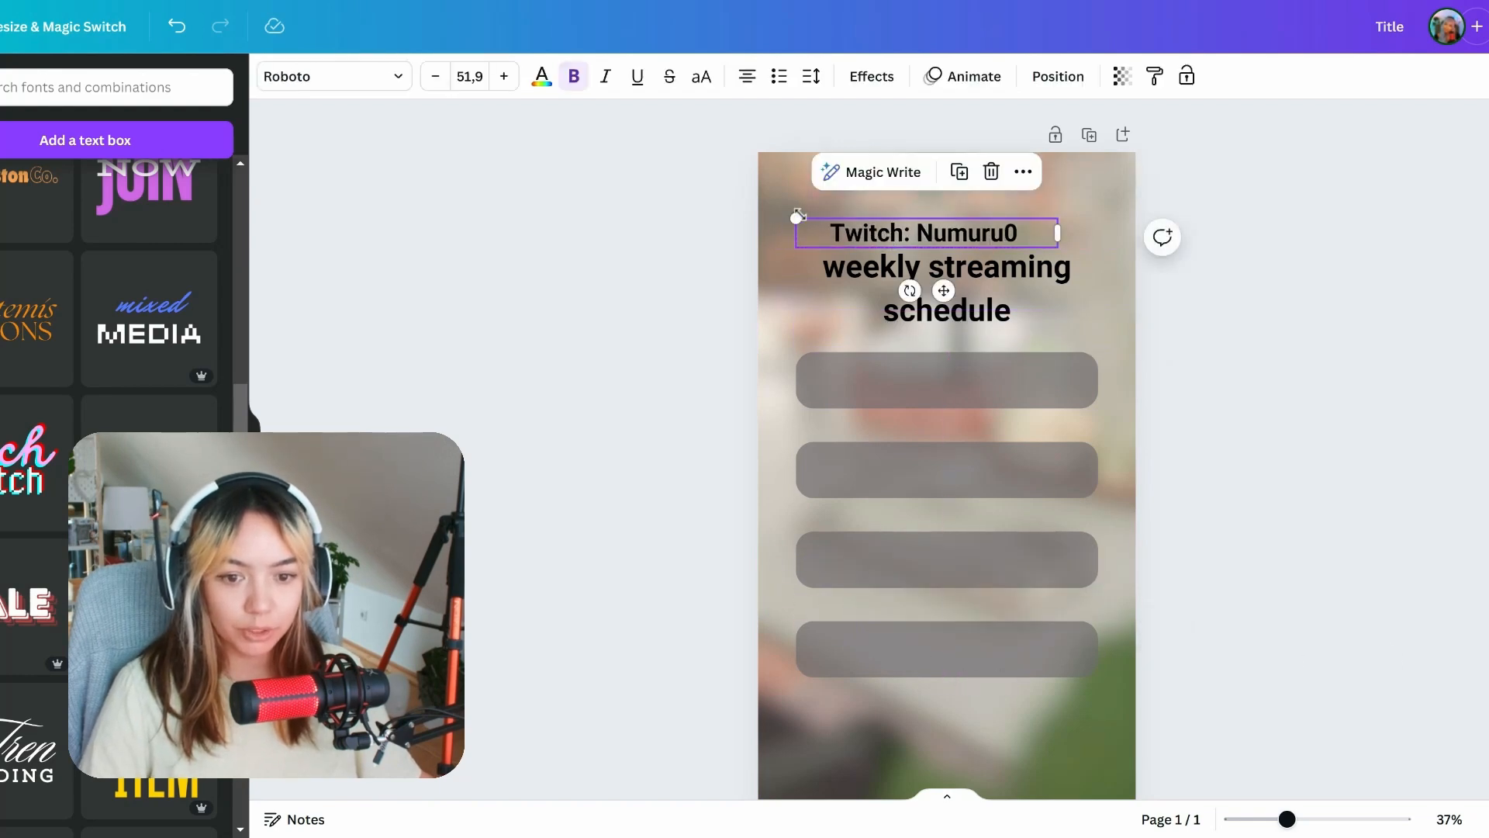
pyautogui.moveTo(788, 219); pyautogui.dragTo(809, 221)
pyautogui.moveTo(982, 233); pyautogui.dragTo(1000, 227)
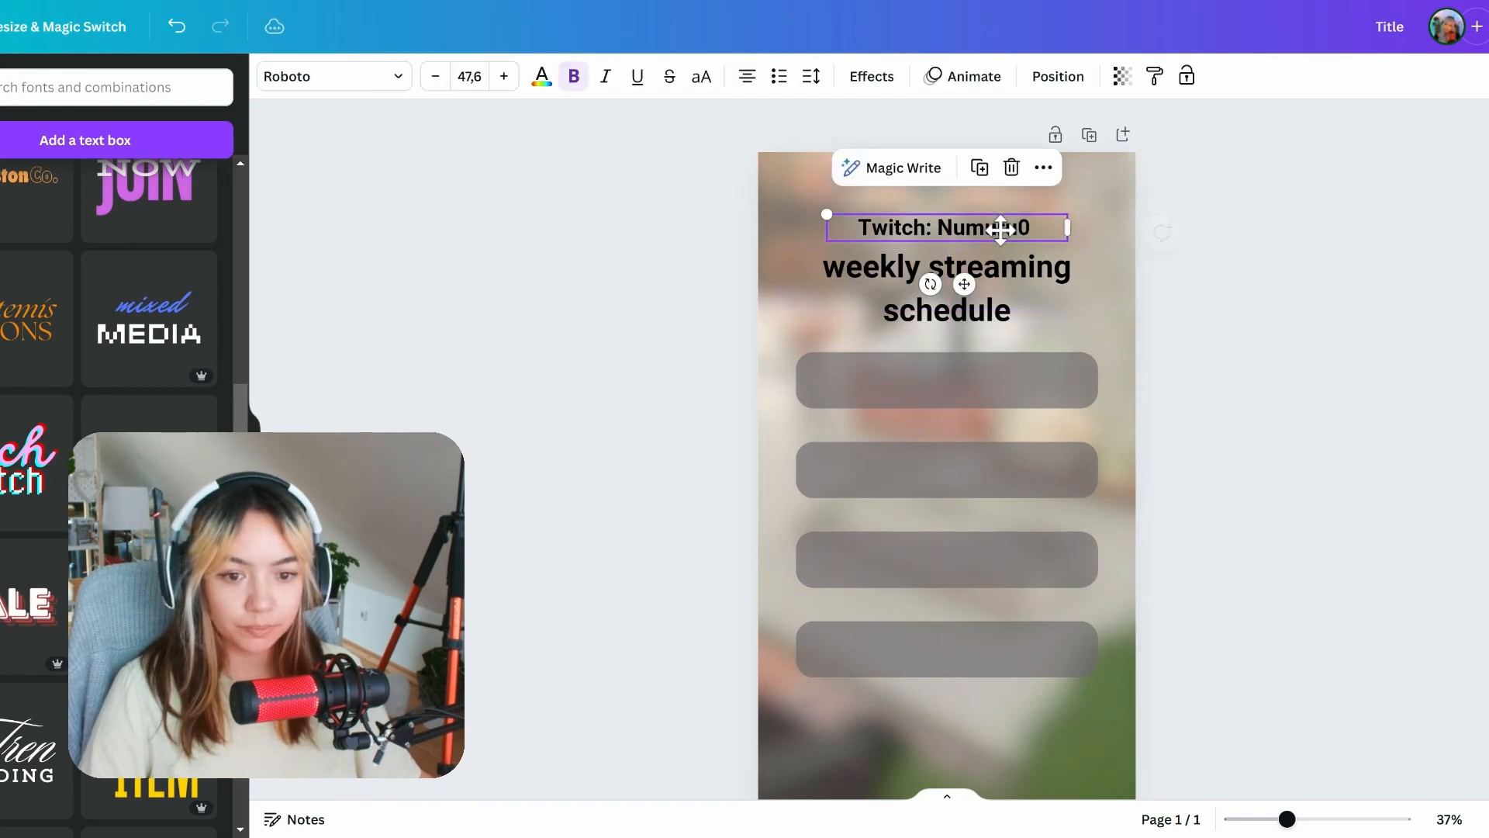
pyautogui.click(1316, 279)
# Step: Remove the bold from the Twitch line and change its text color to the palette's light off-white
pyautogui.click(1017, 285)
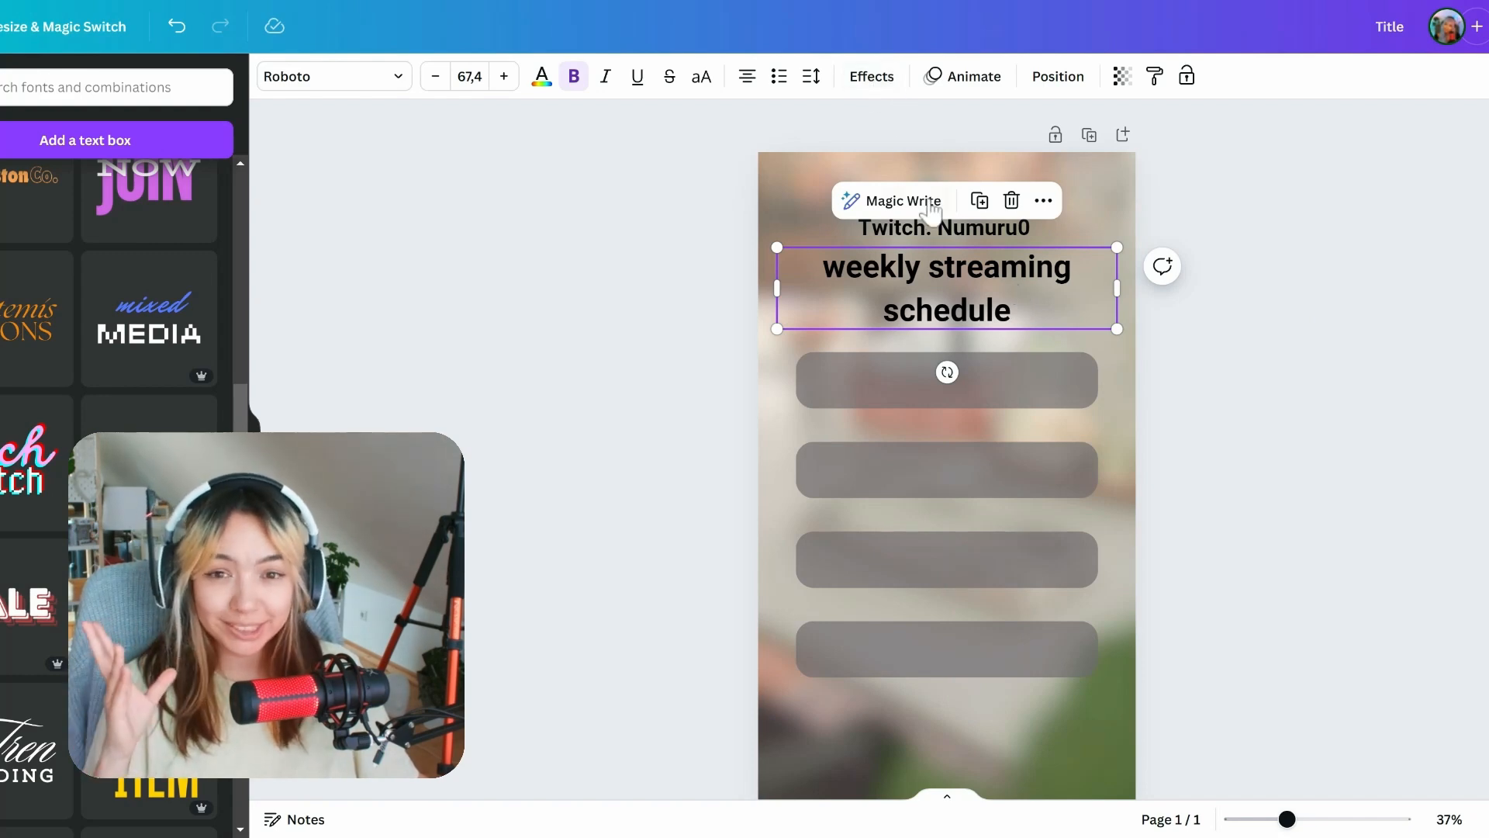
pyautogui.click(966, 225)
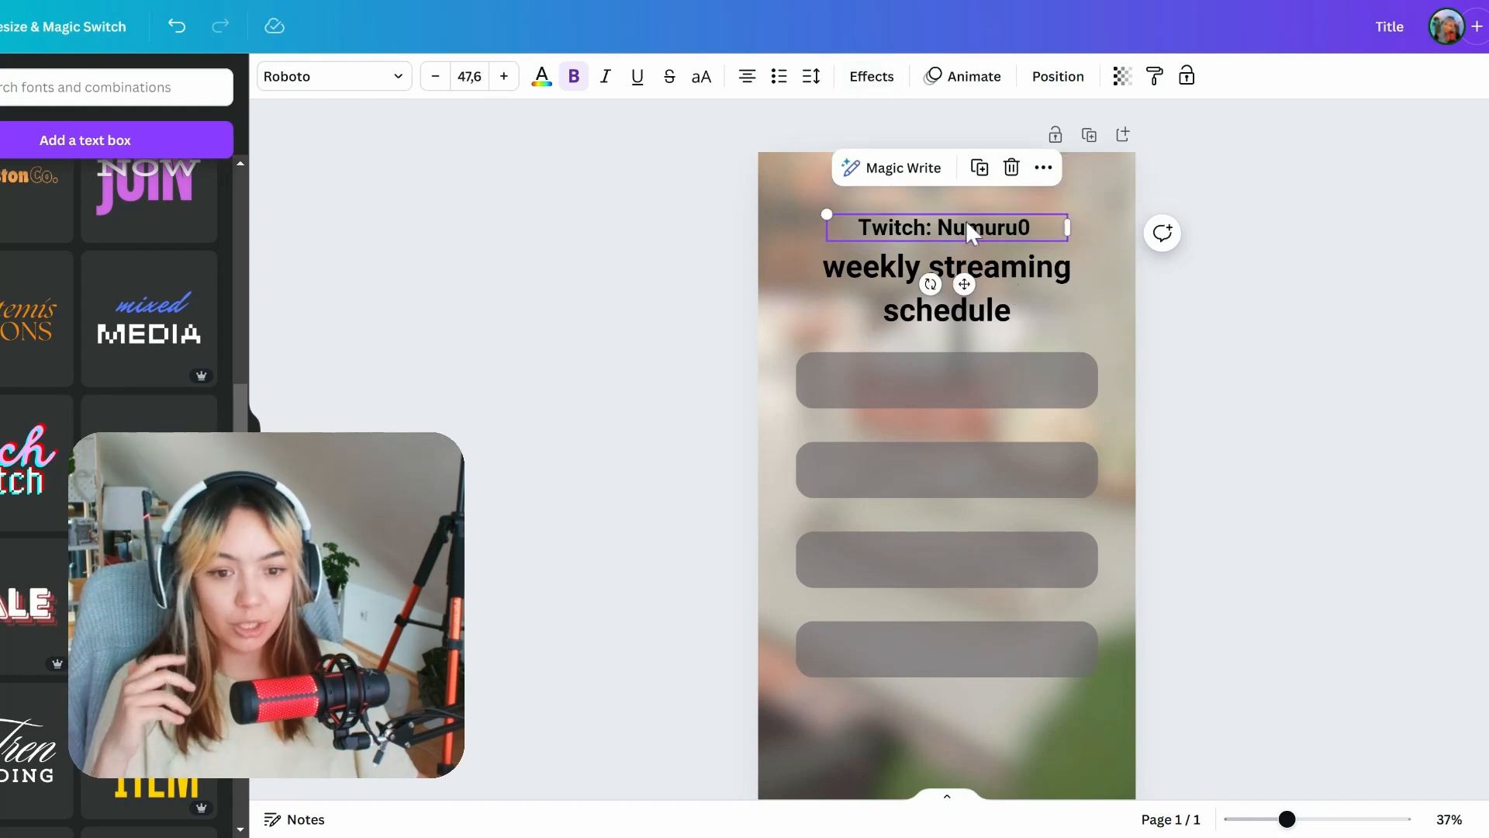
pyautogui.click(575, 78)
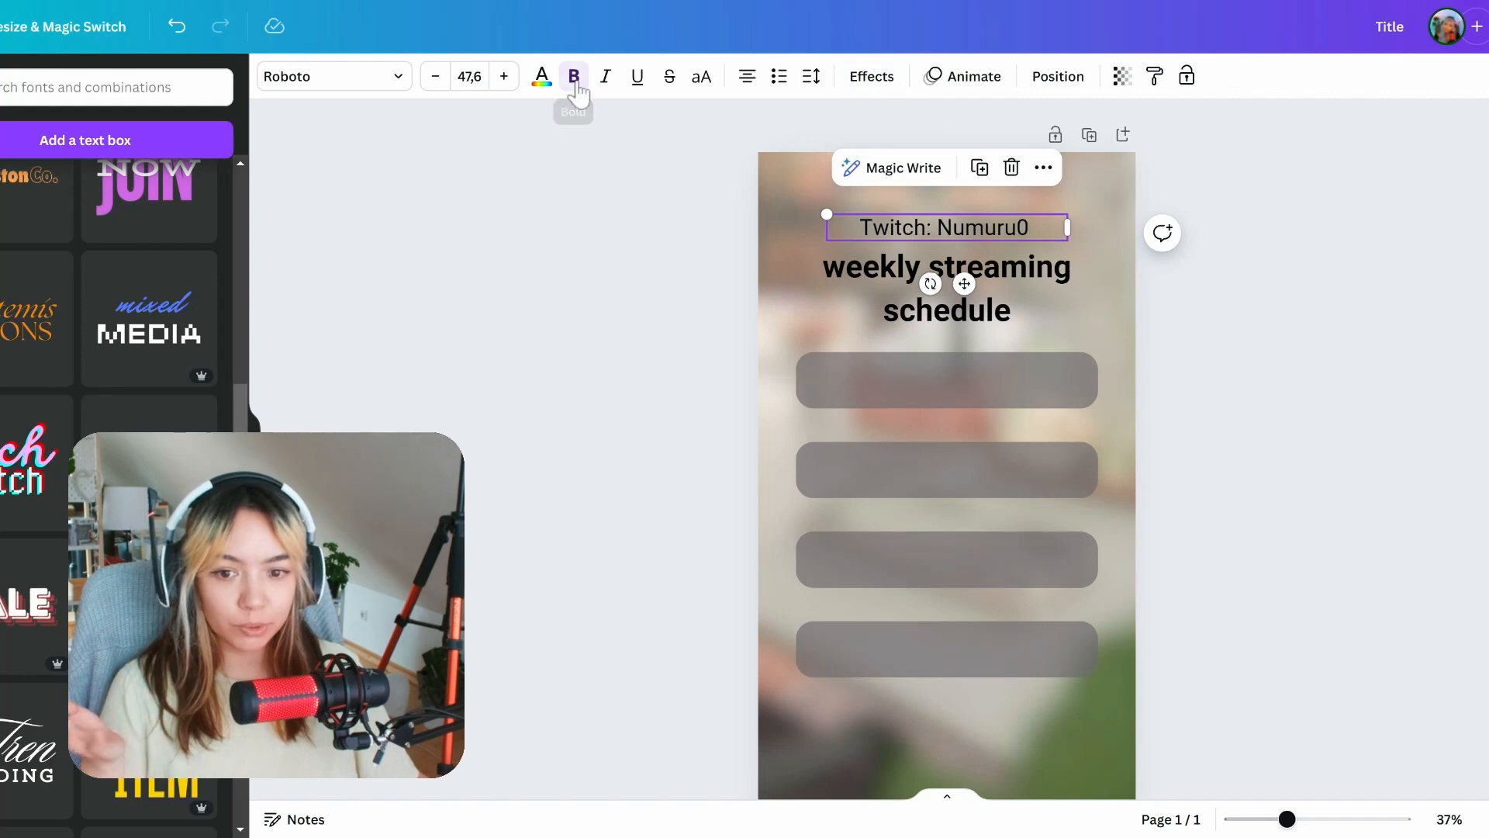
pyautogui.click(872, 76)
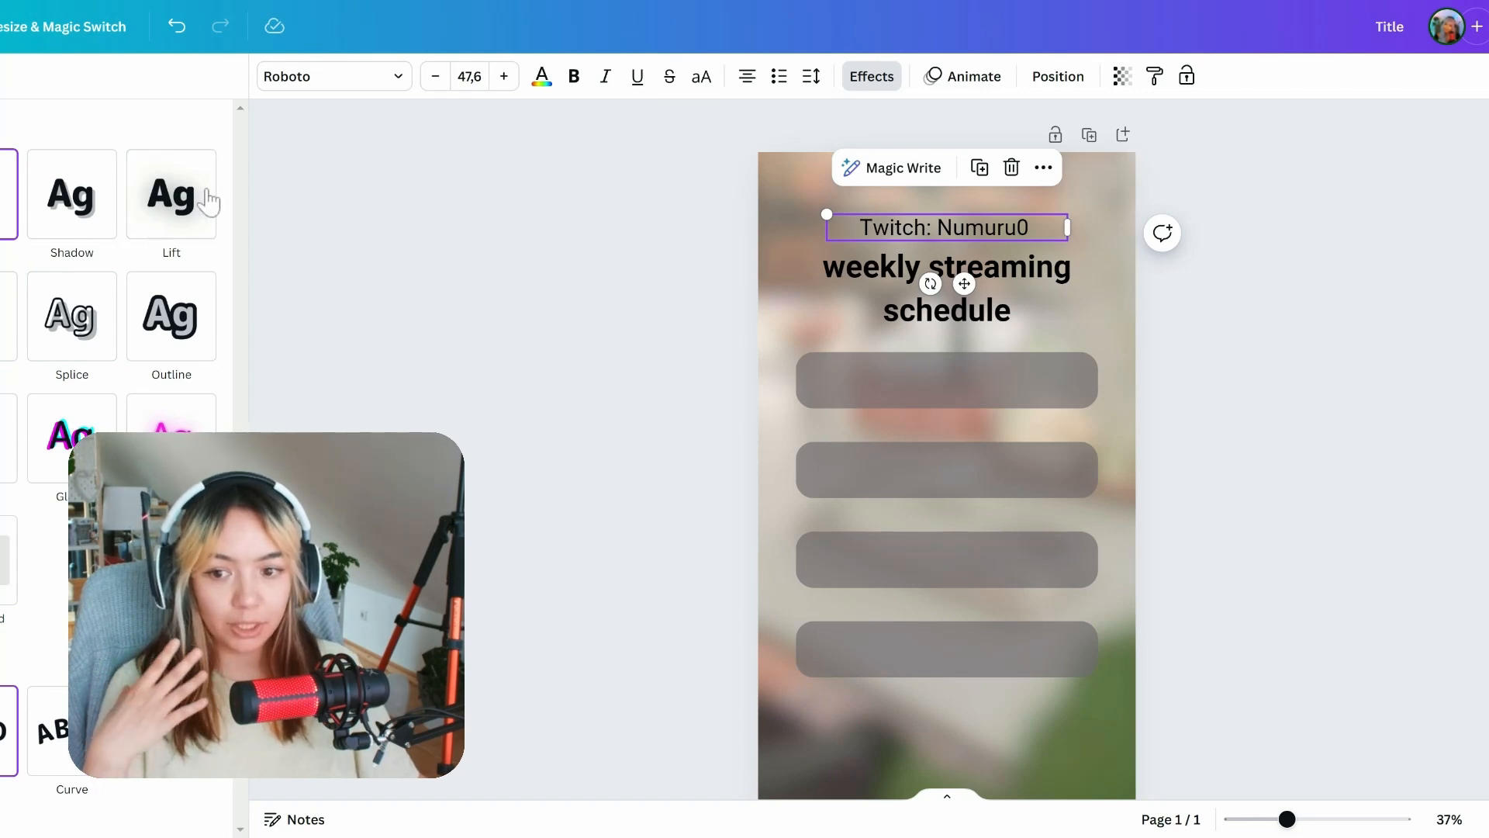
pyautogui.click(541, 75)
pyautogui.click(203, 332)
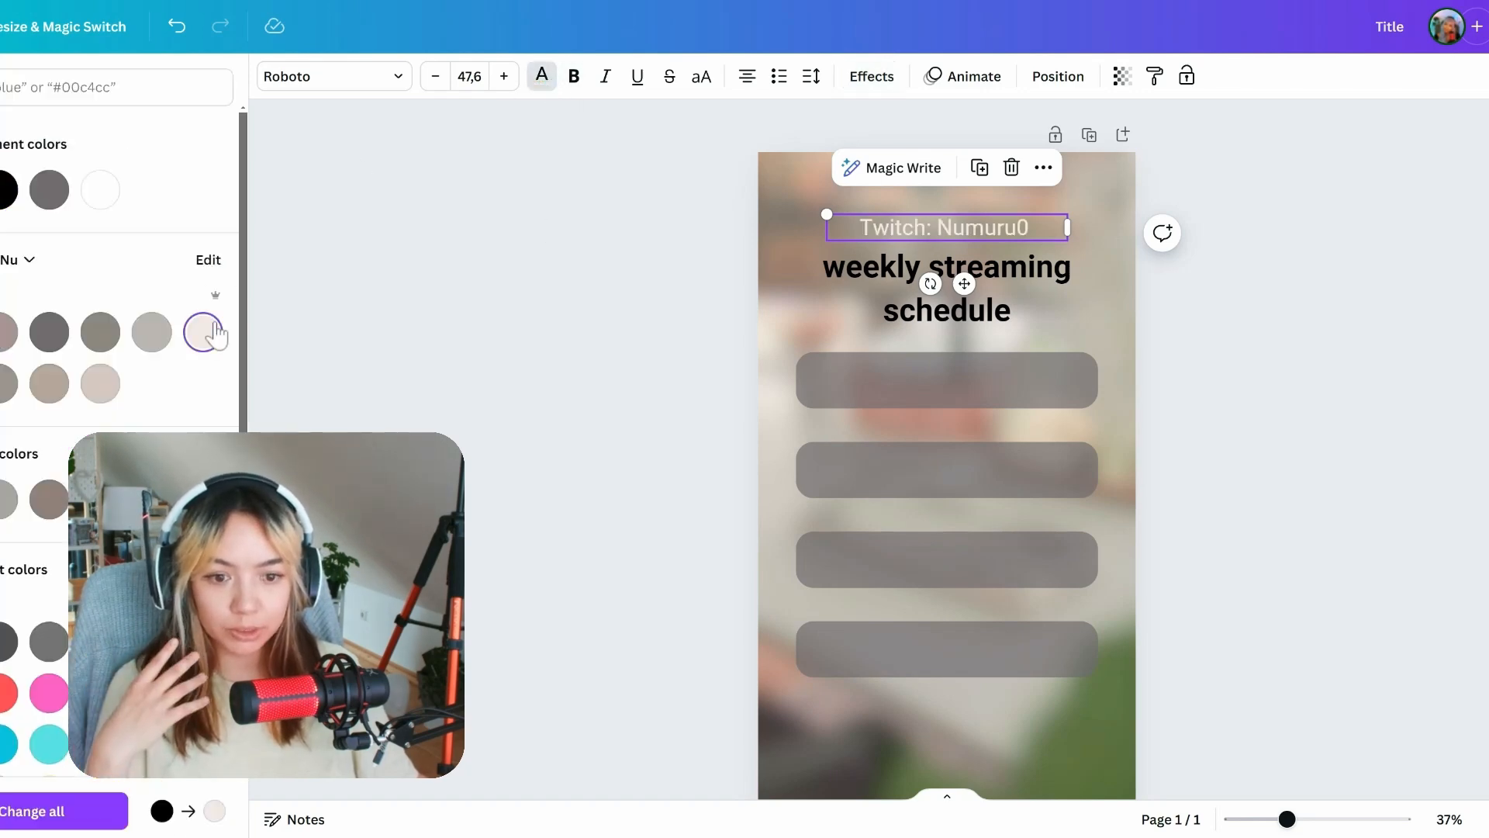
# Step: Apply the Lift effect to the Twitch line with its intensity set to 100
pyautogui.click(871, 76)
pyautogui.click(186, 233)
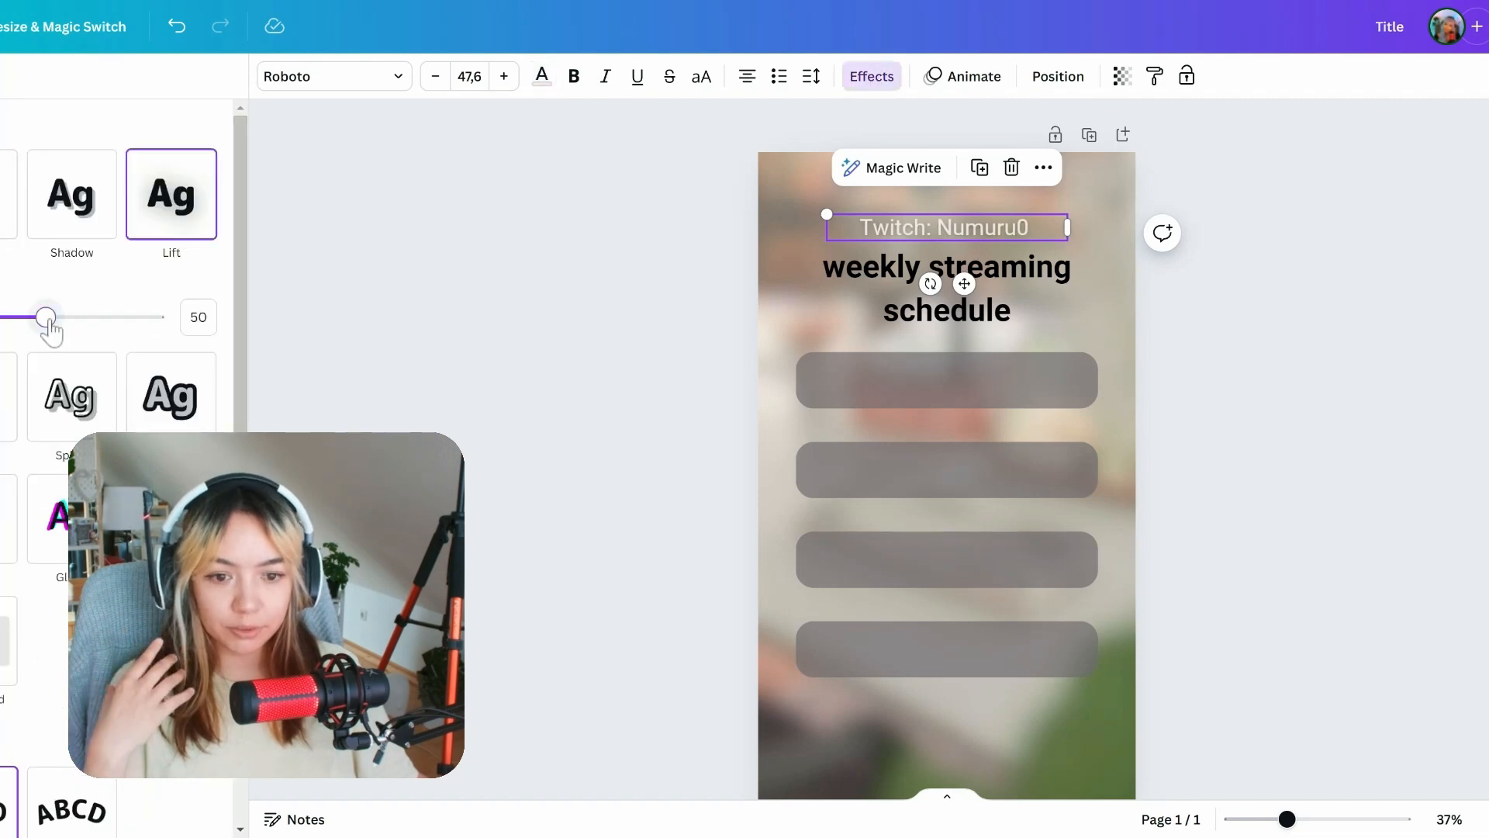
pyautogui.moveTo(49, 316); pyautogui.dragTo(164, 316)
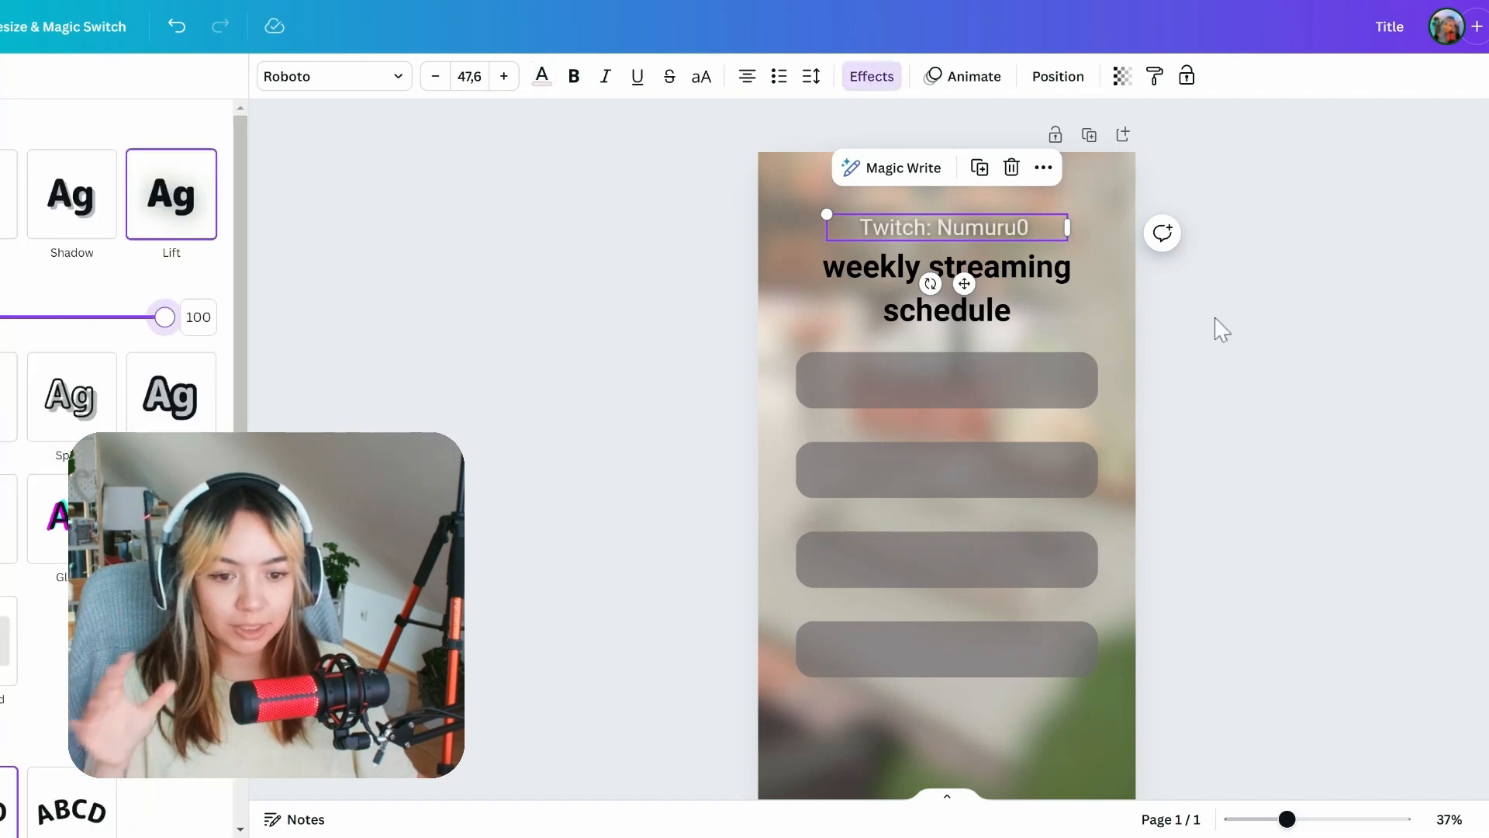
pyautogui.click(1262, 313)
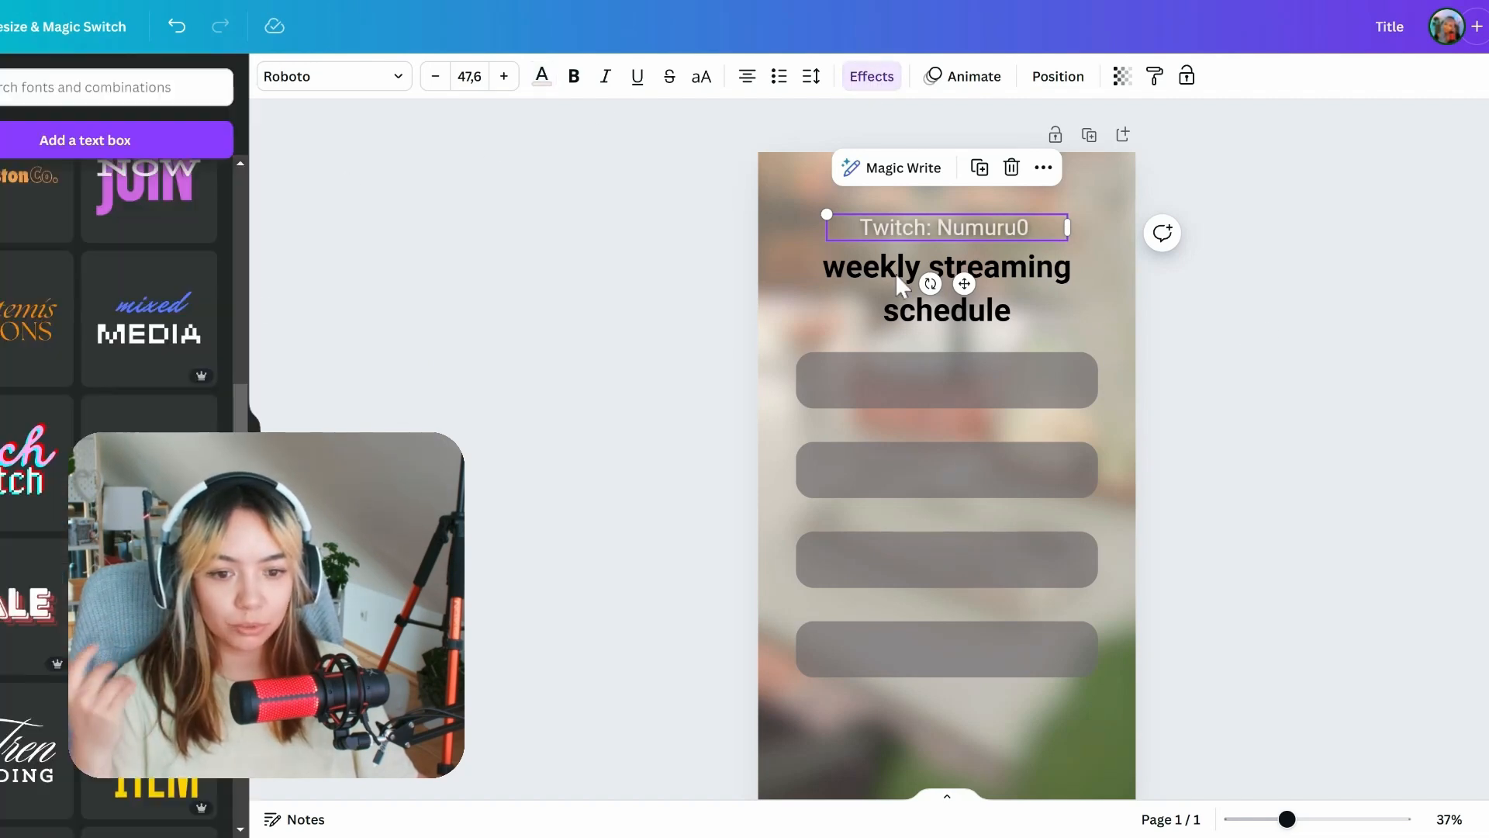
# Step: Try the "weekly streaming schedule" title without bold and switch it back to bold
pyautogui.click(1051, 283)
pyautogui.click(571, 80)
pyautogui.click(573, 80)
pyautogui.click(1336, 293)
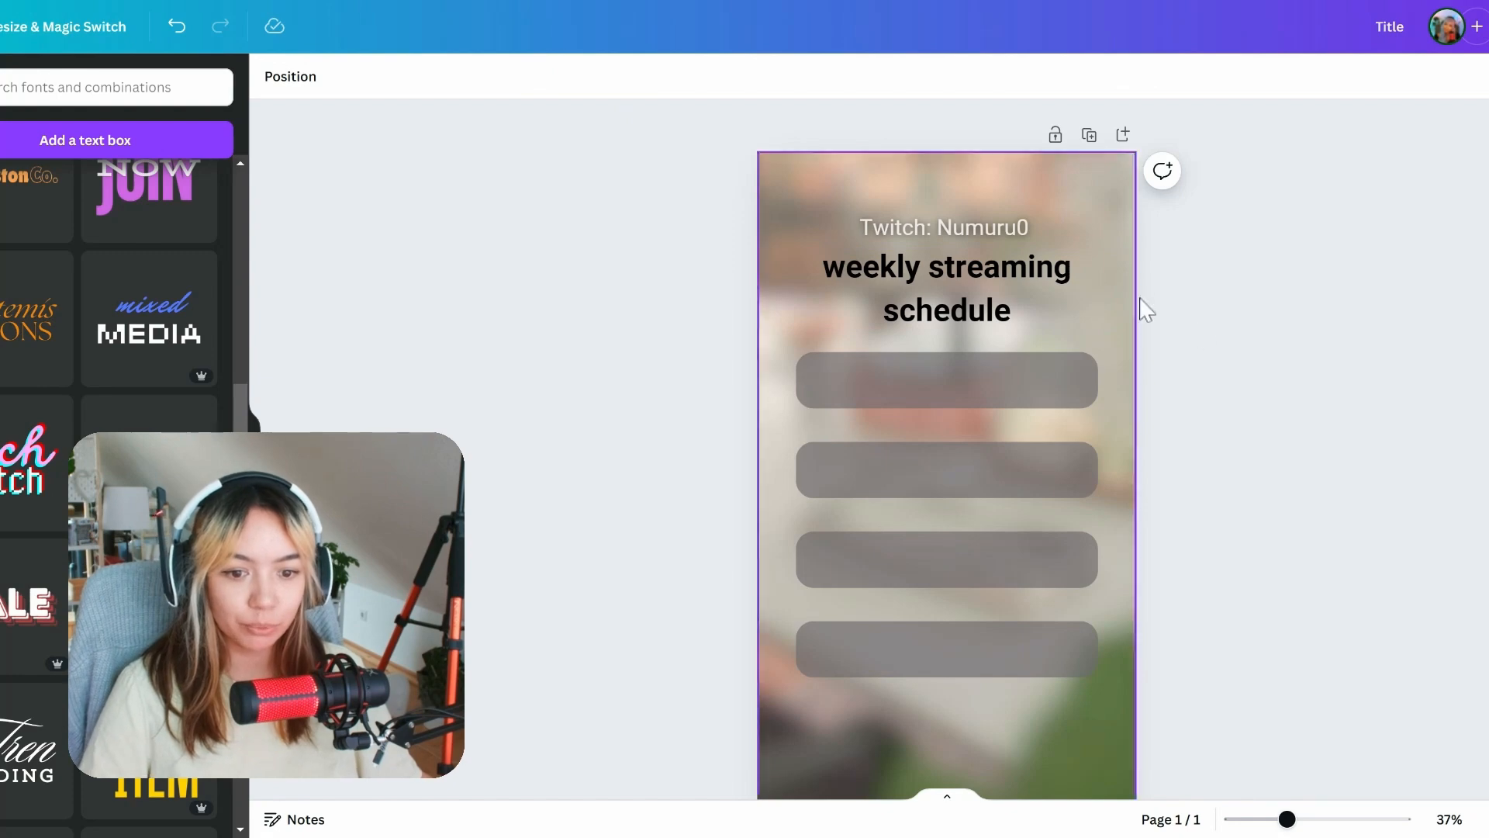
pyautogui.scroll(-1, 446, 369)
pyautogui.scroll(1, 680, 196)
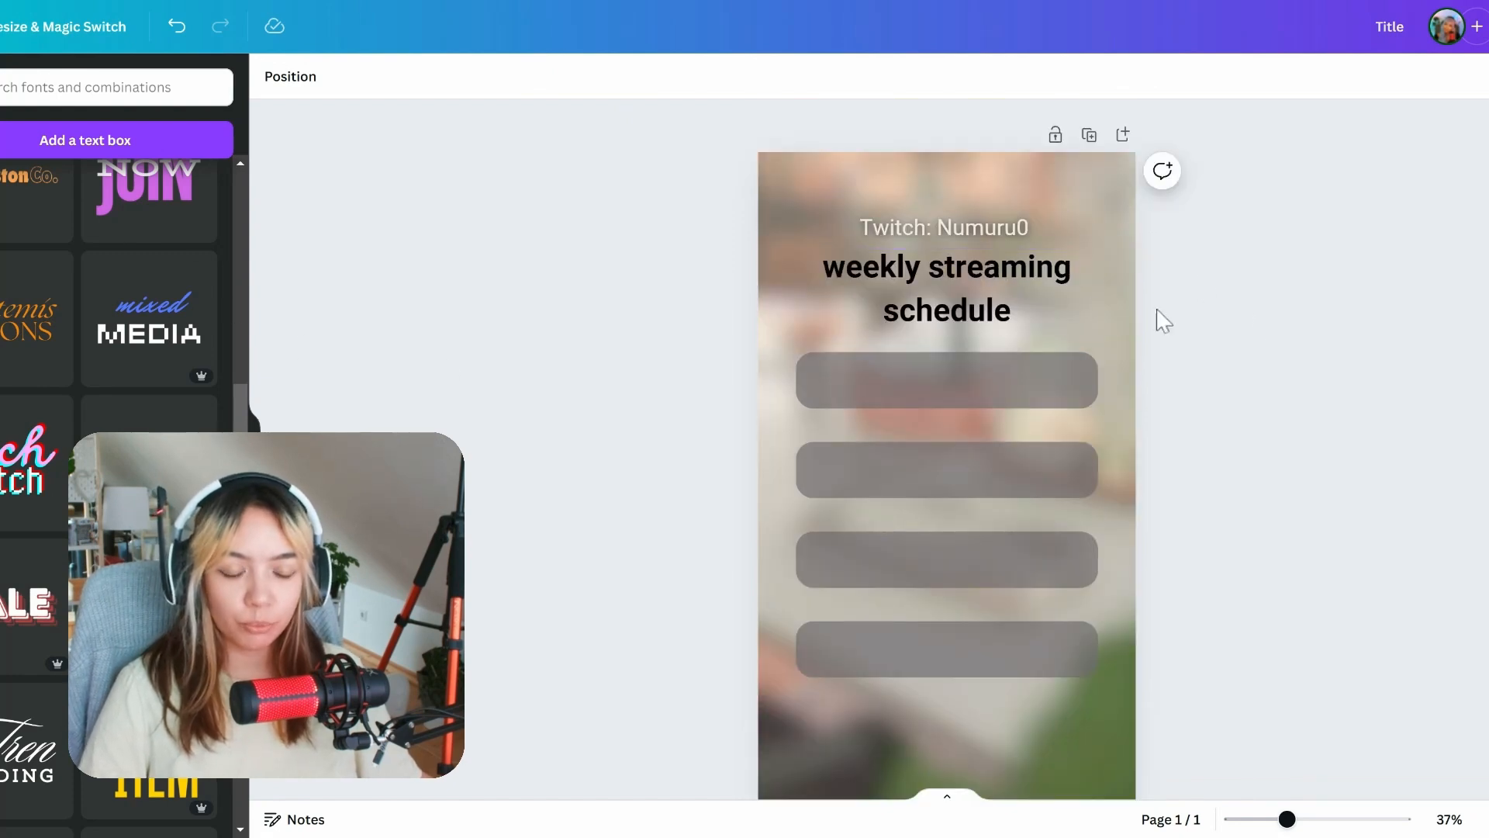
pyautogui.click(988, 232)
pyautogui.click(1334, 320)
pyautogui.scroll(-1, 1179, 329)
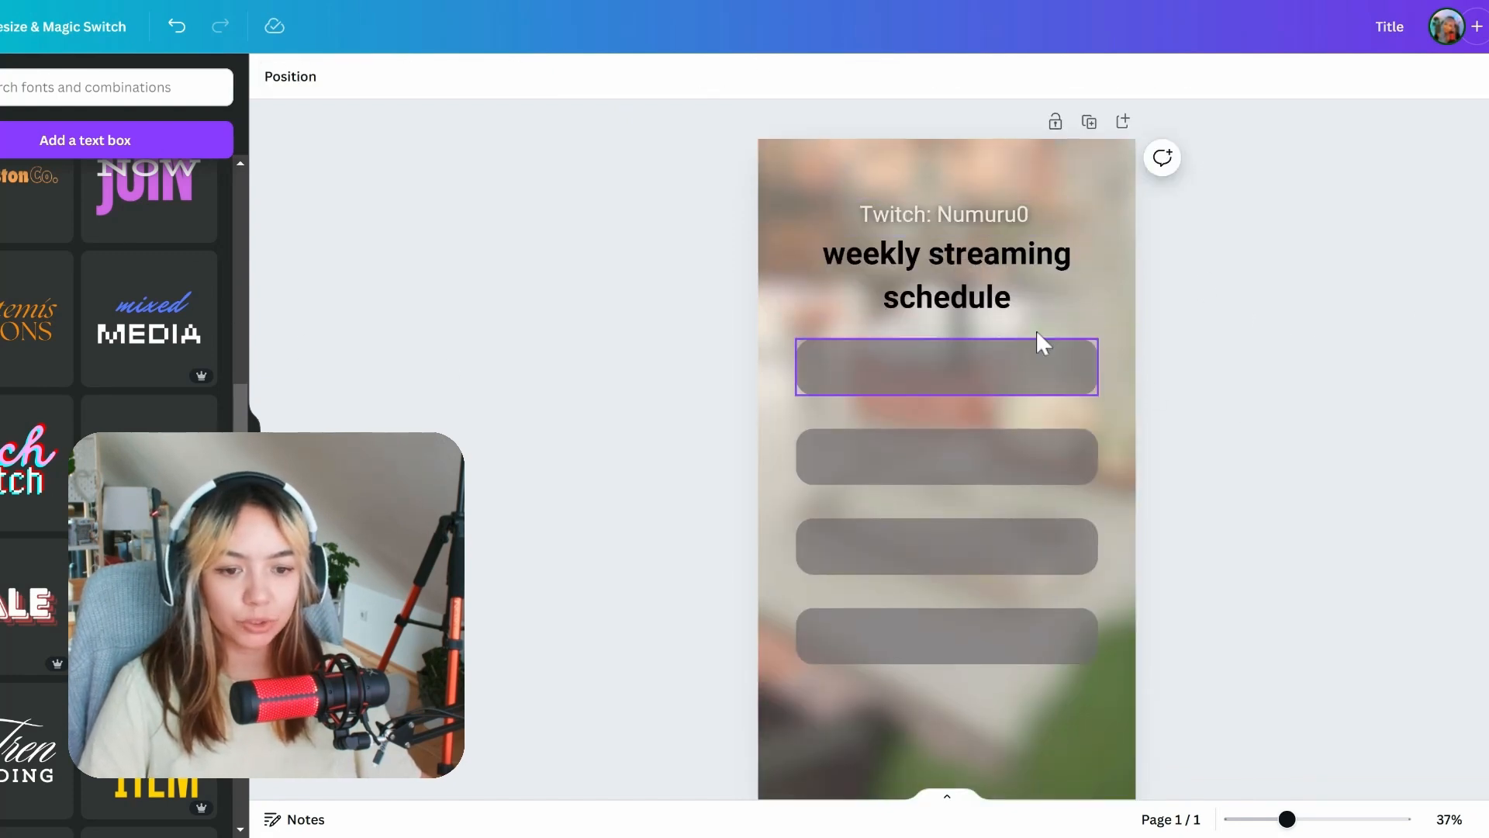
pyautogui.click(983, 291)
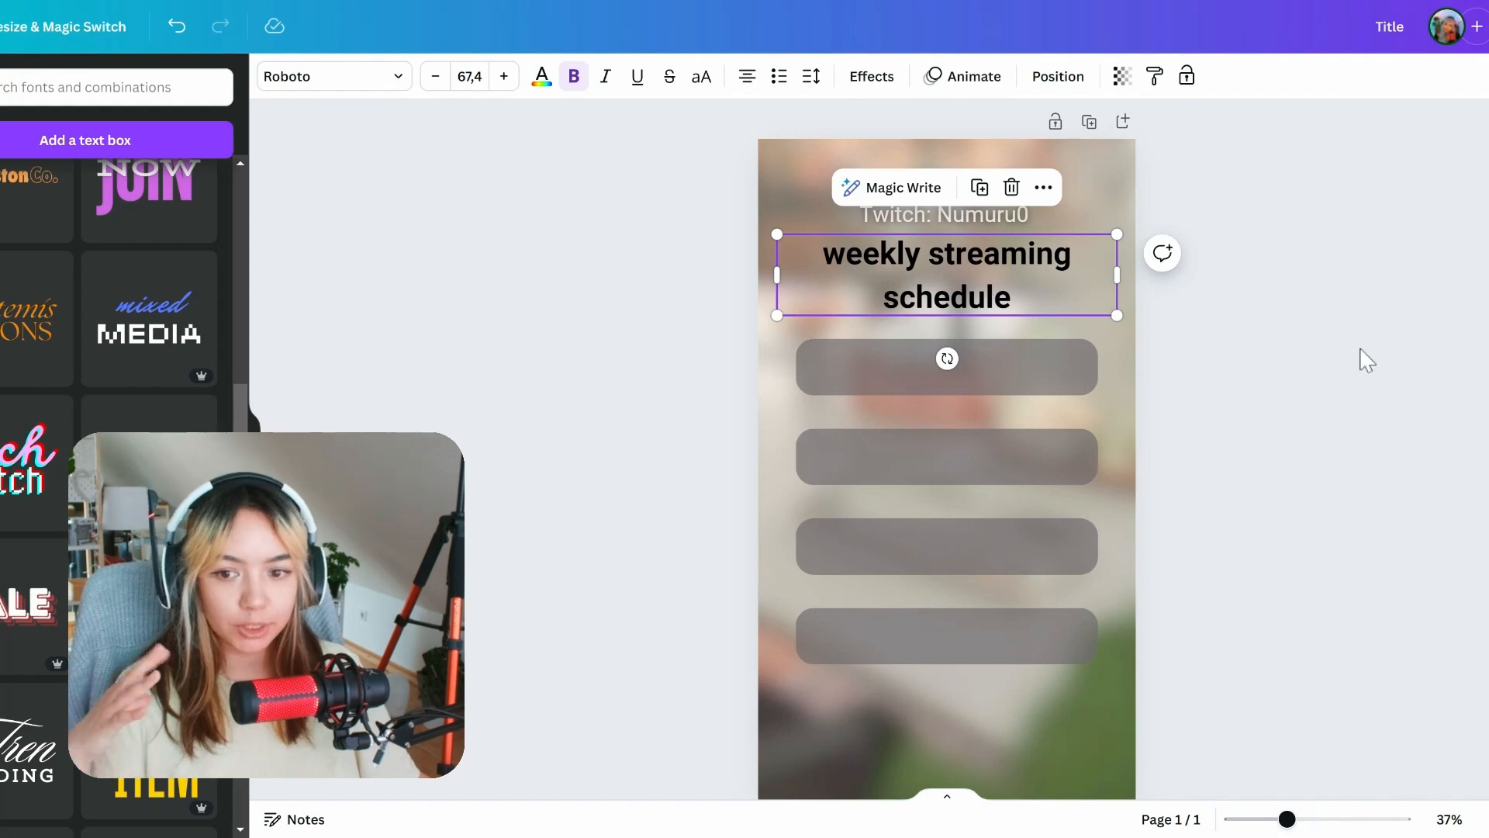
pyautogui.click(1435, 411)
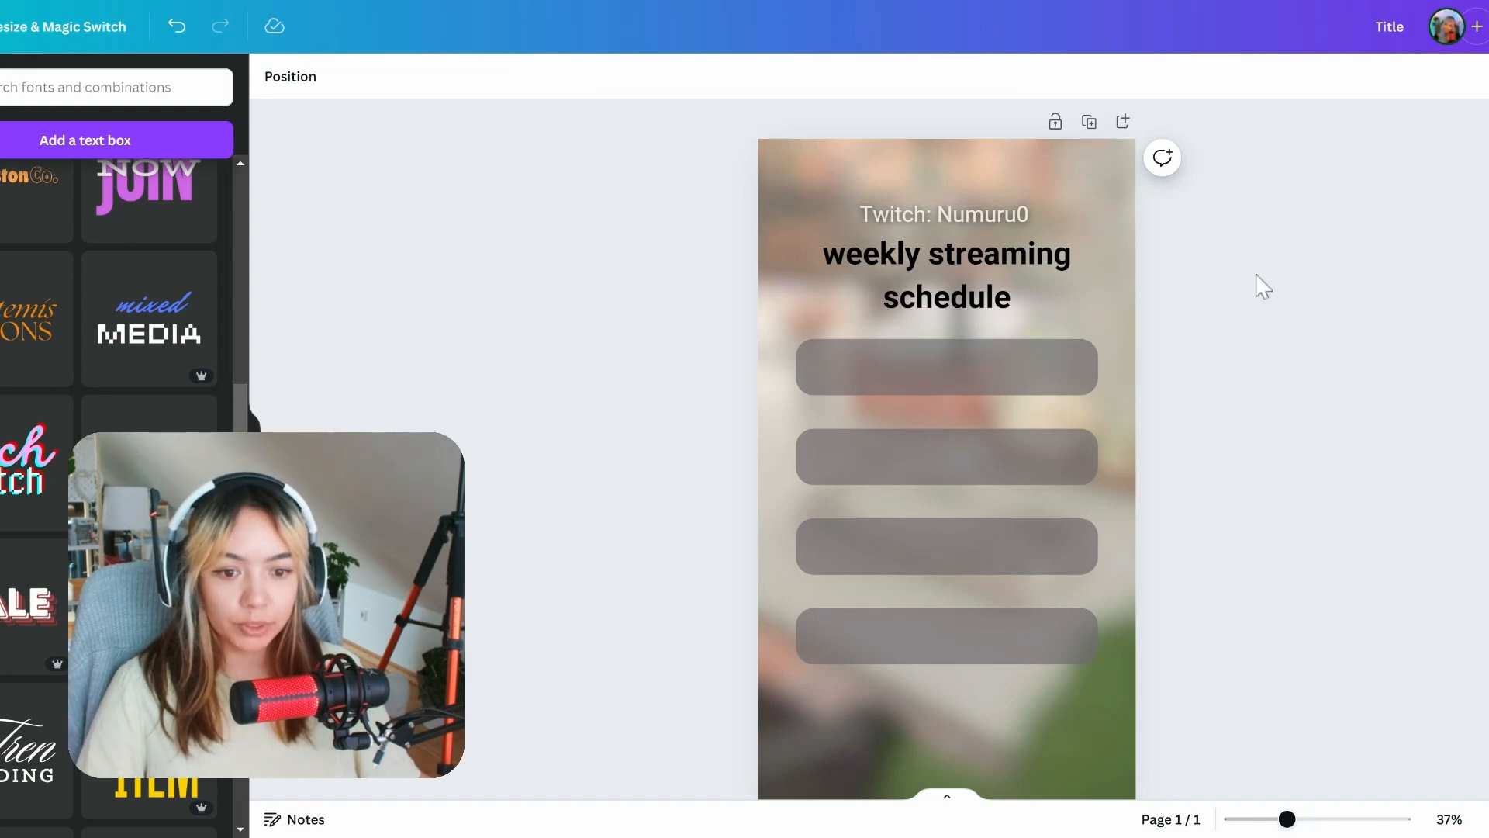
# Step: Duplicate the "weekly streaming schedule" title slightly lower and replace the copy's text with "time: CEST"
pyautogui.scroll(-2, 1164, 286)
pyautogui.scroll(2, 1058, 286)
pyautogui.click(1009, 286)
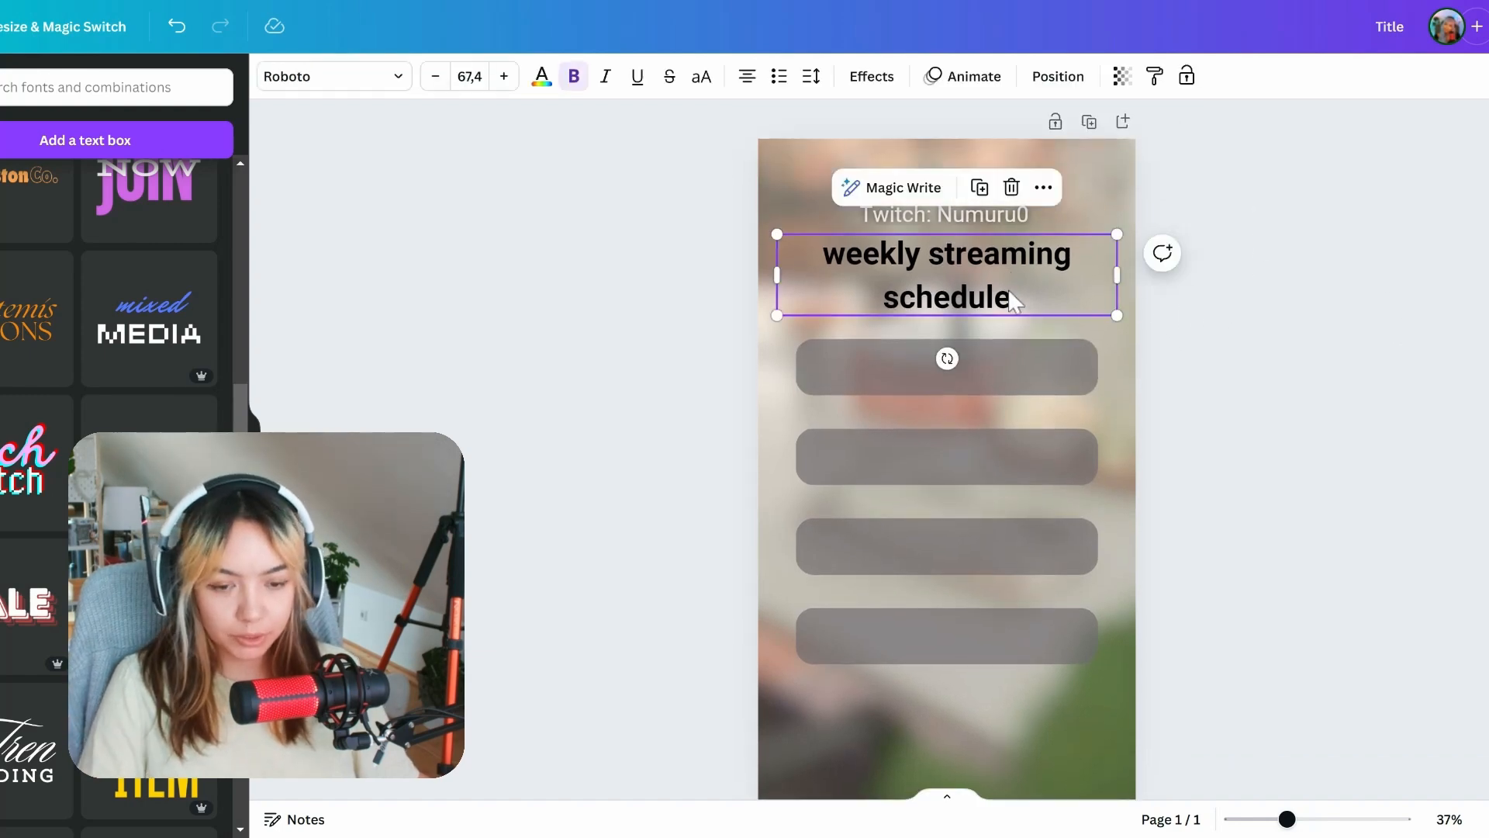
pyautogui.moveTo(1009, 287); pyautogui.dragTo(1010, 339)
pyautogui.doubleClick(1009, 339)
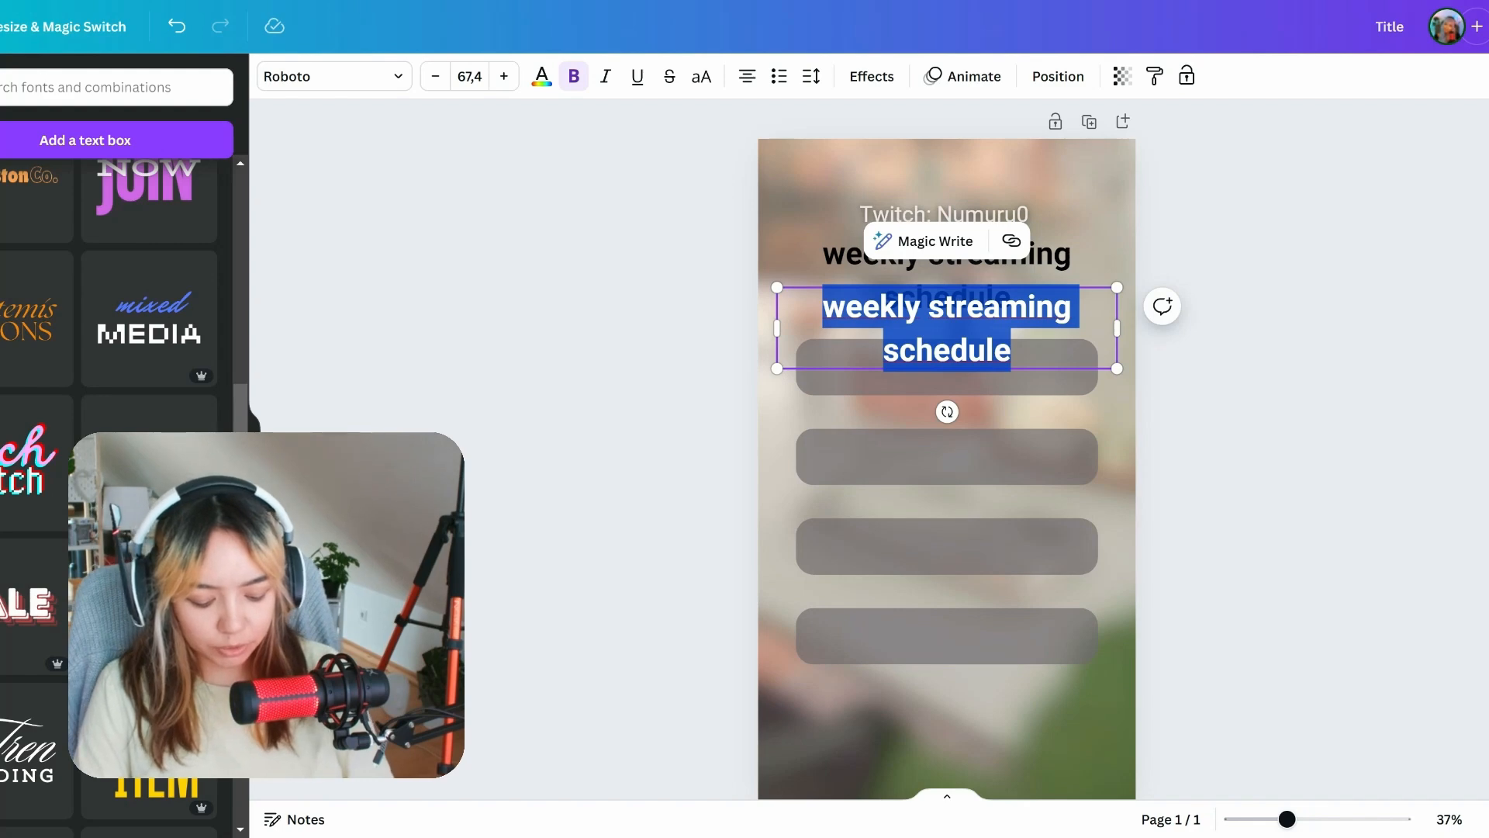
pyautogui.write('time:')
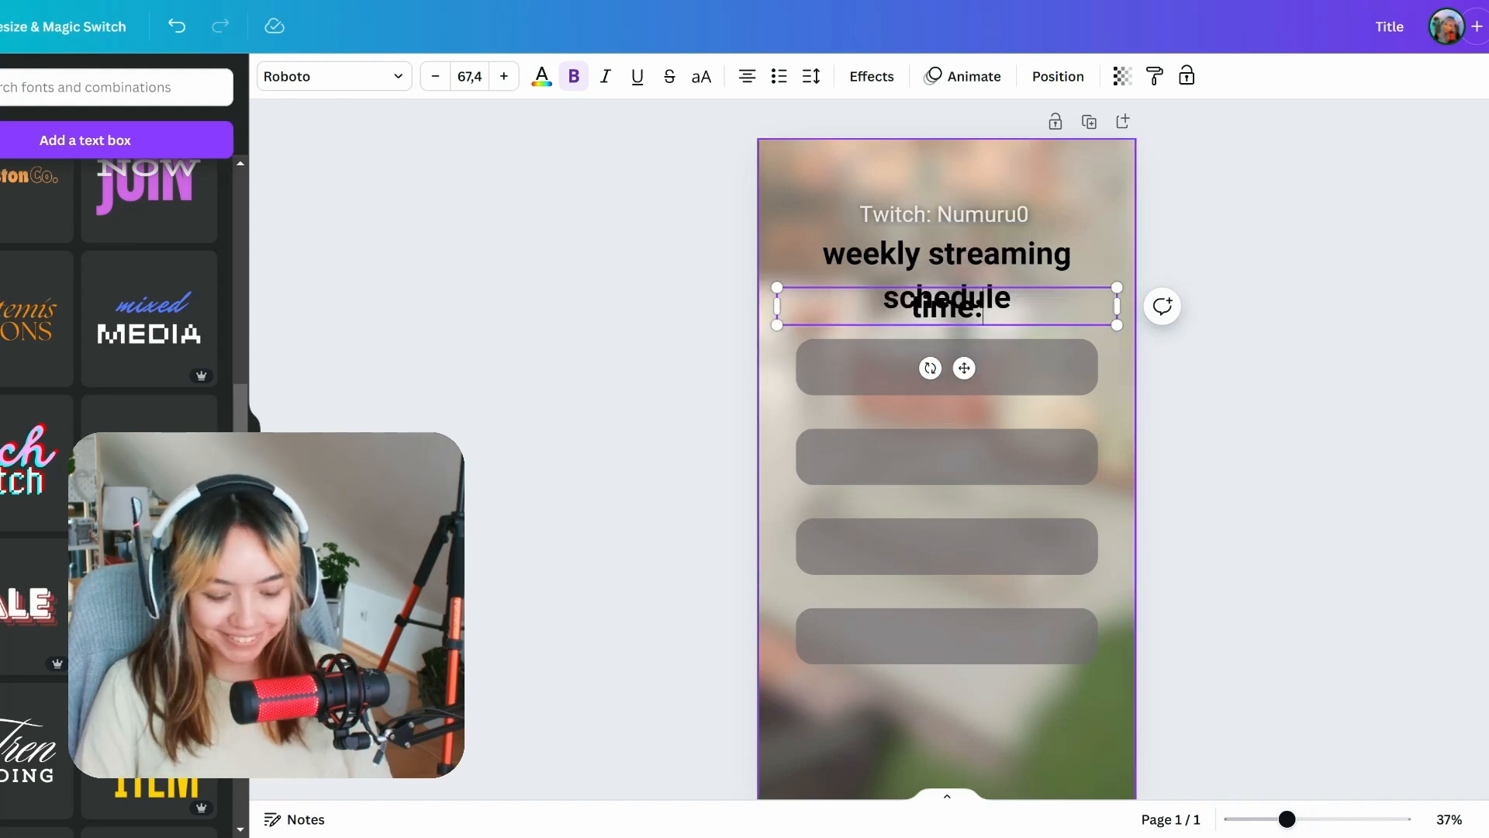
pyautogui.write(' CEST')
# Step: Shrink the "time: CEST" line to font size 34, style it like the Twitch line and center it directly below the title
pyautogui.moveTo(777, 287); pyautogui.dragTo(921, 304)
pyautogui.moveTo(1058, 320); pyautogui.dragTo(923, 322)
pyautogui.click(1300, 356)
pyautogui.moveTo(981, 211); pyautogui.dragTo(947, 323)
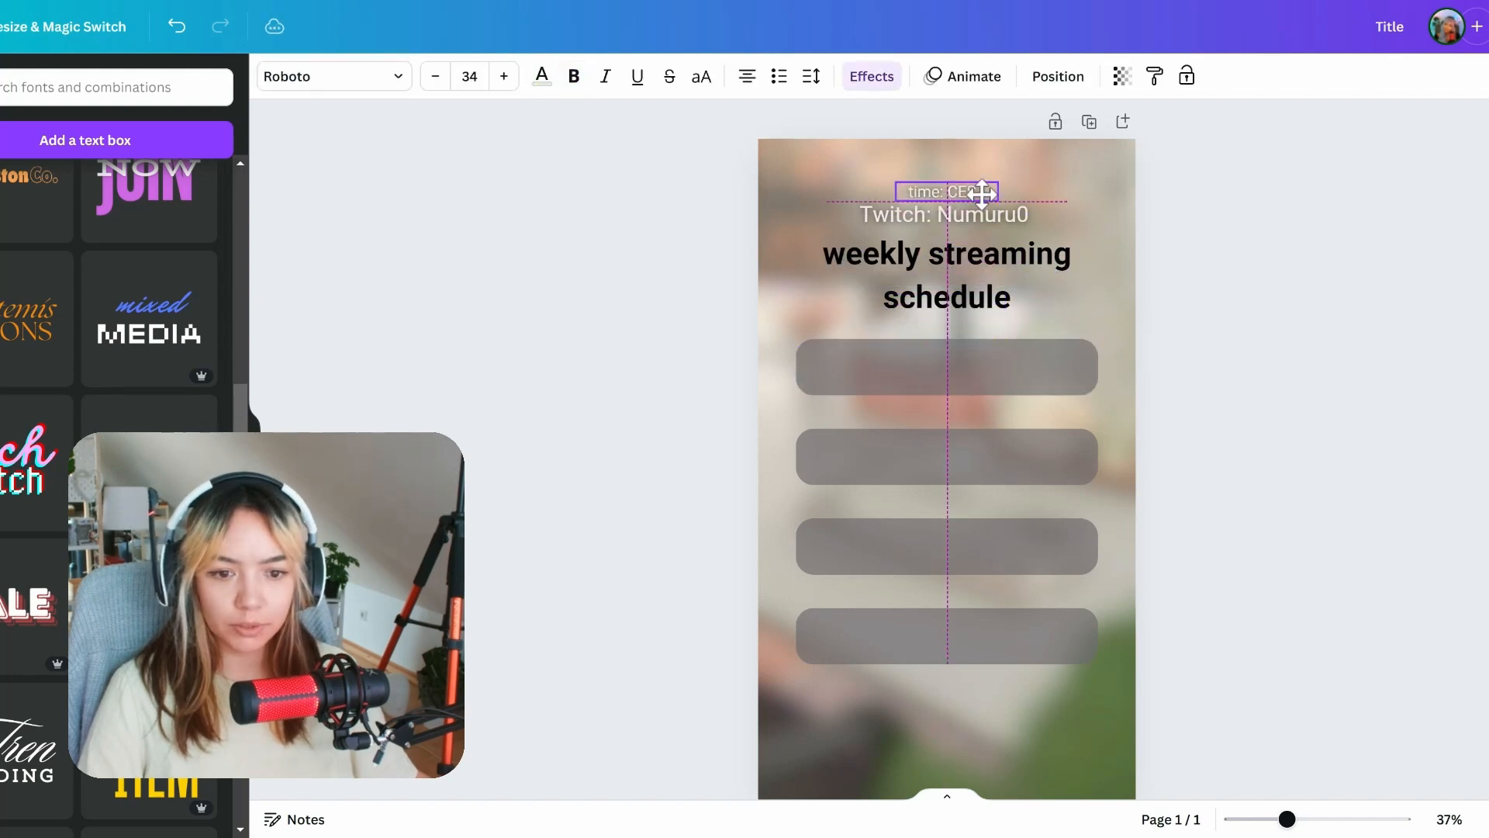
pyautogui.click(1356, 261)
pyautogui.click(1405, 369)
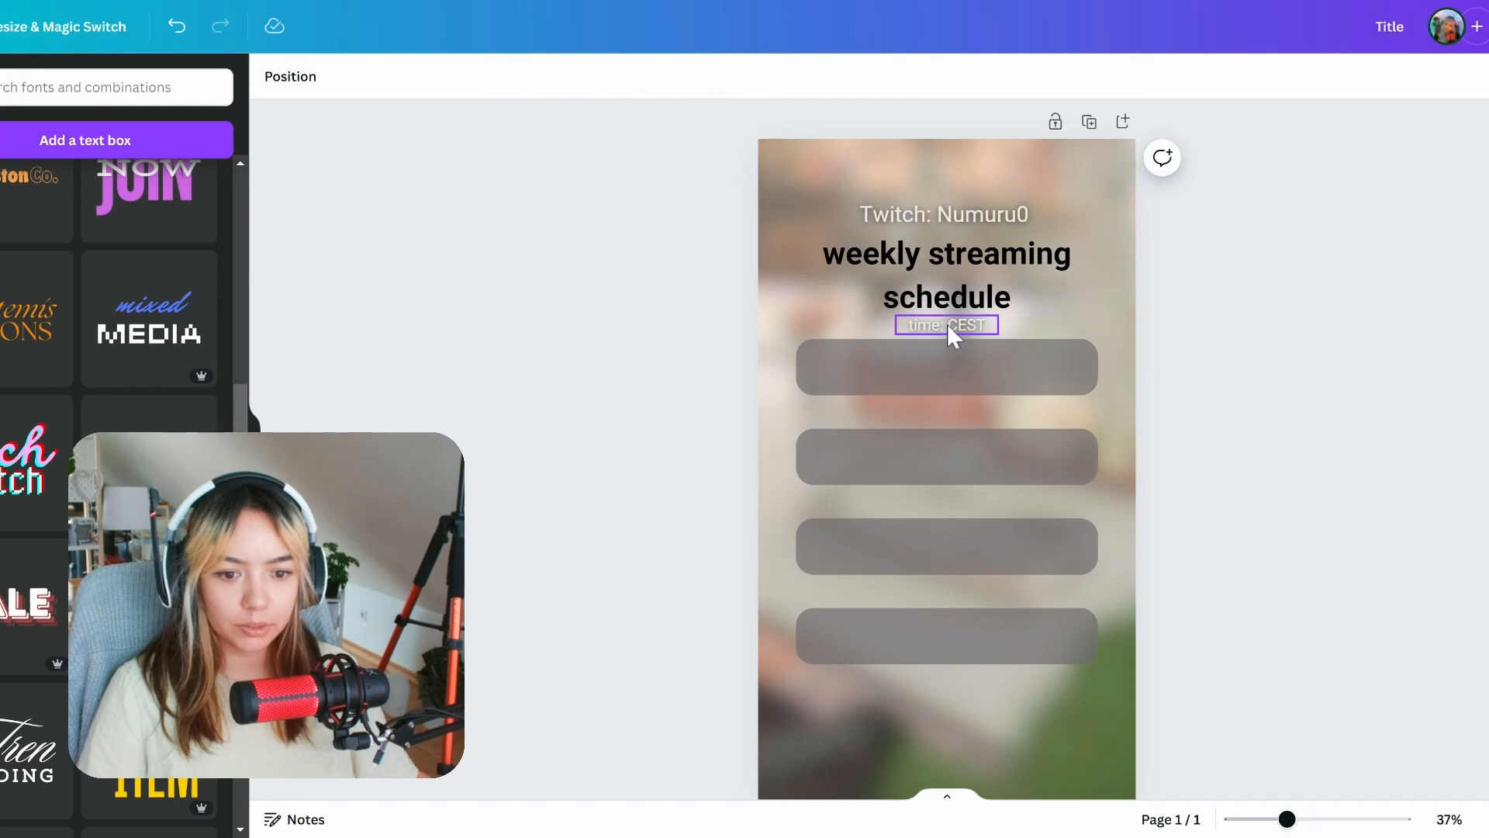
pyautogui.scroll(-2, 1148, 521)
pyautogui.scroll(2, 915, 295)
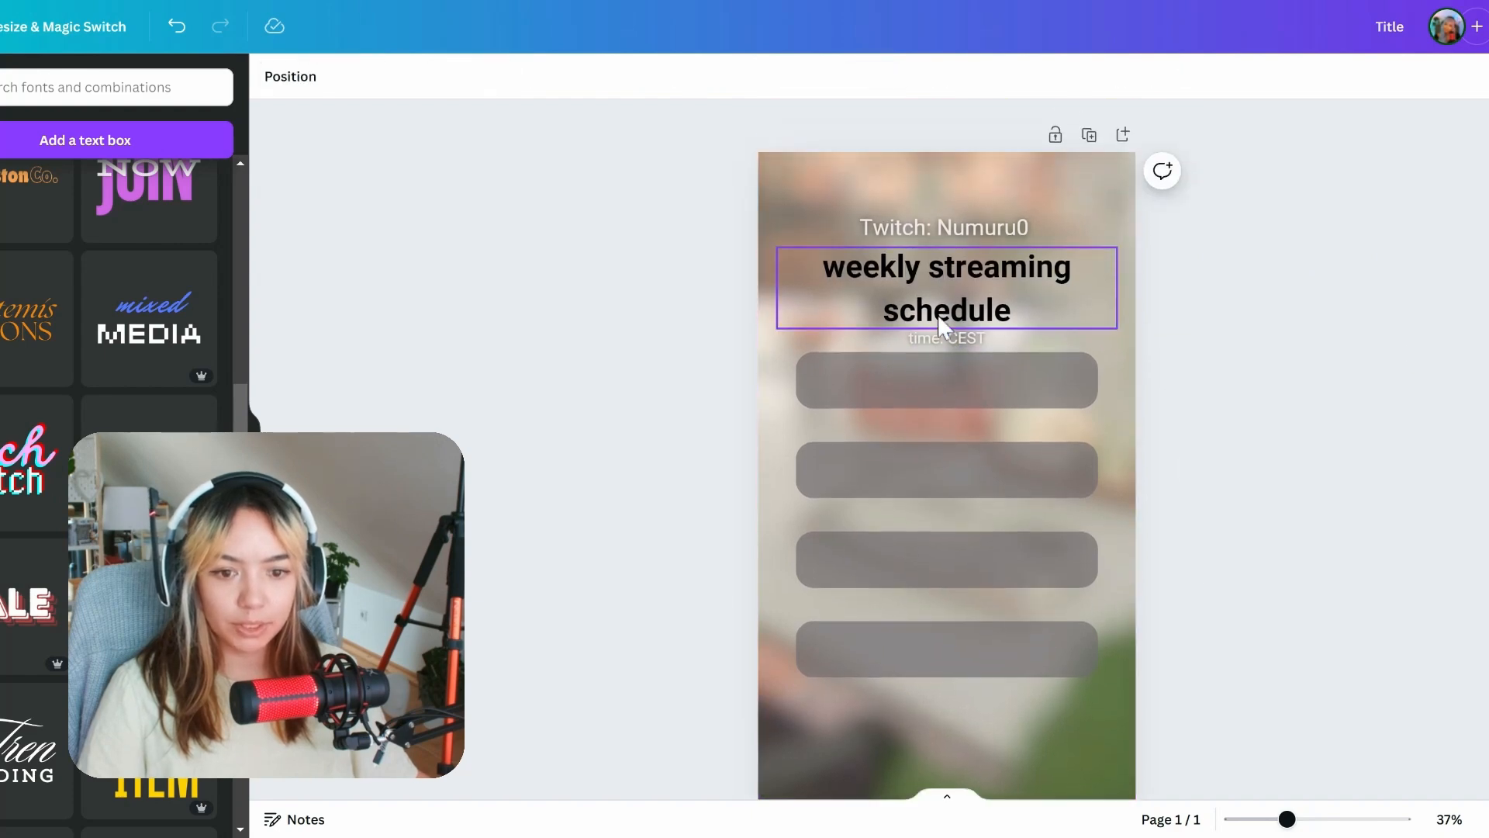
# Step: Copy the "weekly streaming schedule" title down onto the gray bars and replace the copy's text with "Tue"
pyautogui.click(935, 301)
pyautogui.hotkey('ctrl', 'c')
pyautogui.hotkey('ctrl', 'v')
pyautogui.moveTo(927, 307); pyautogui.dragTo(906, 451)
pyautogui.doubleClick(905, 453)
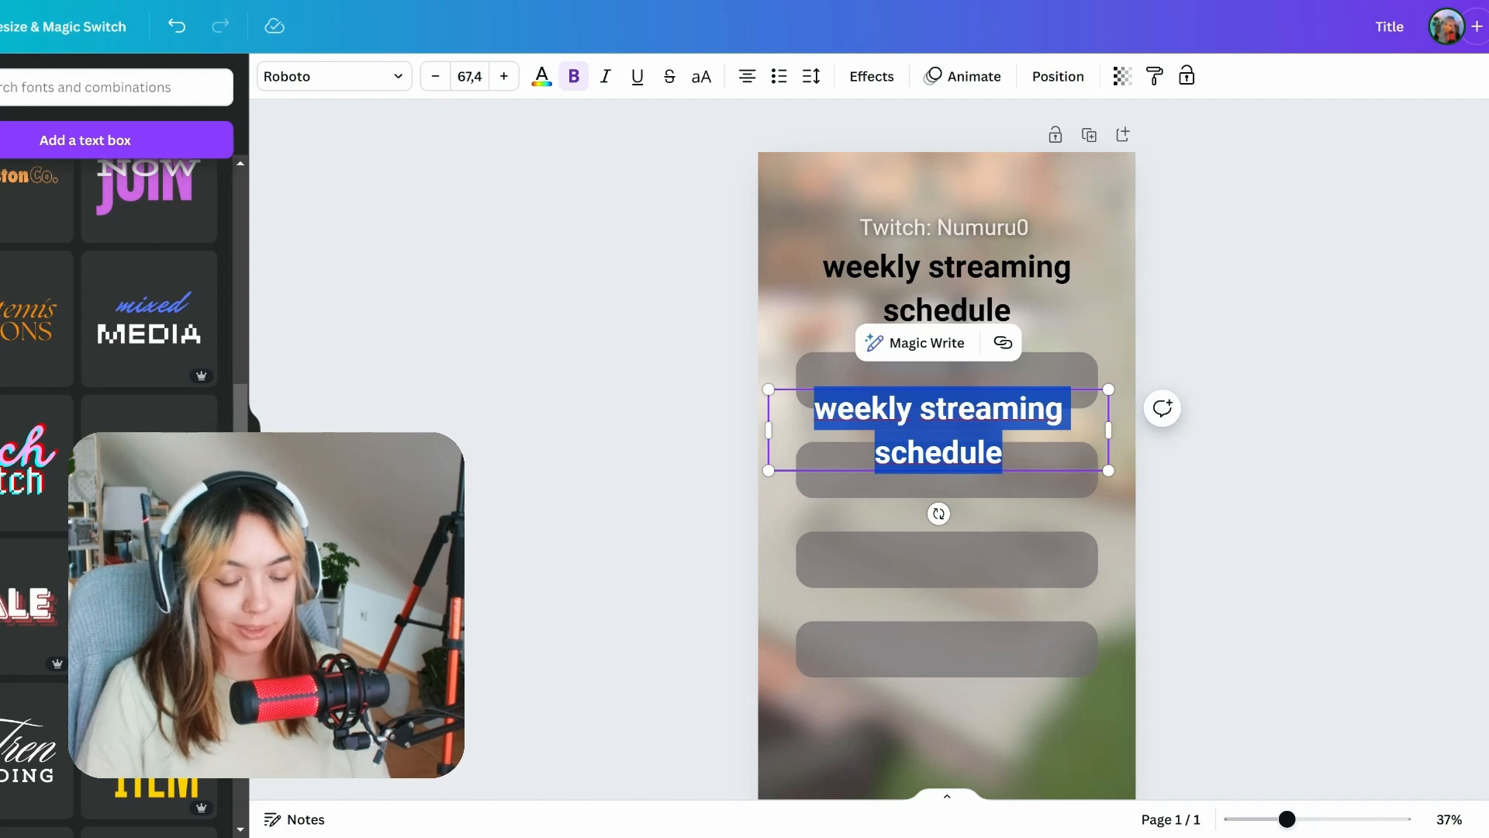
pyautogui.write('Tue')
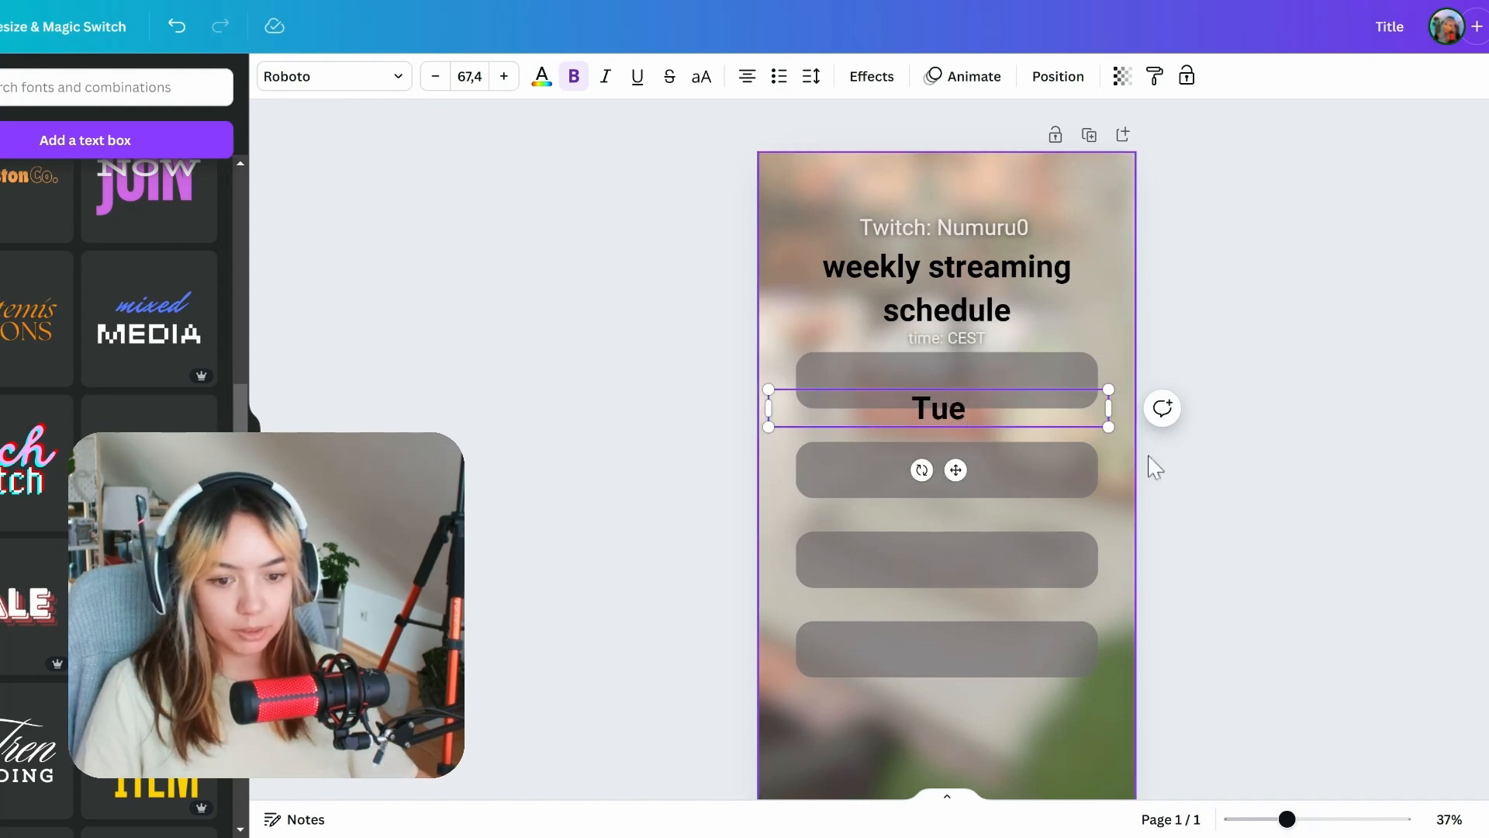
# Step: Apply the Background effect to the "Tue" label with increased roundness, reduced spread and the palette's light off-white color
pyautogui.click(872, 76)
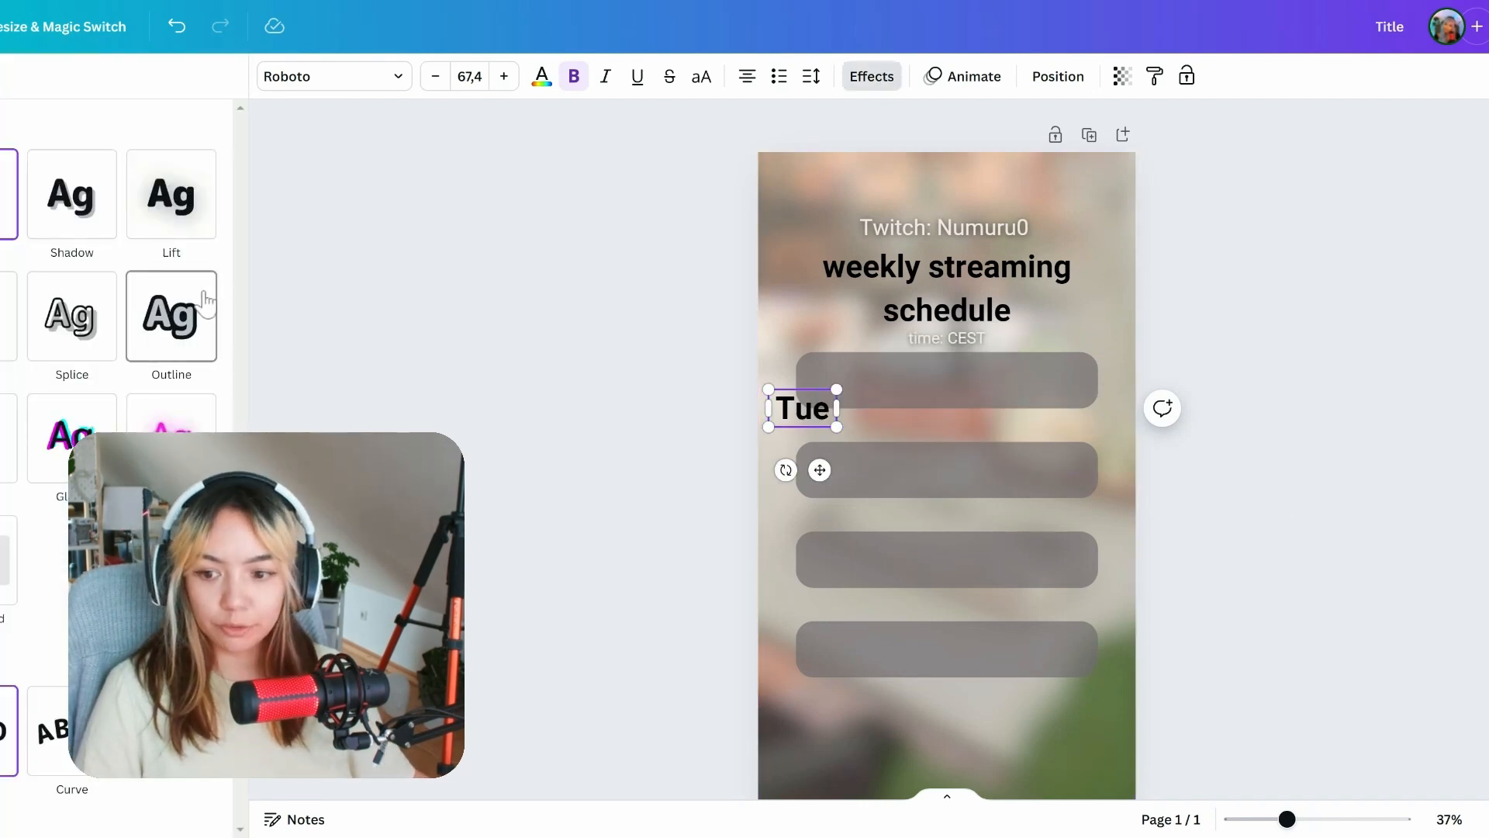
pyautogui.click(9, 560)
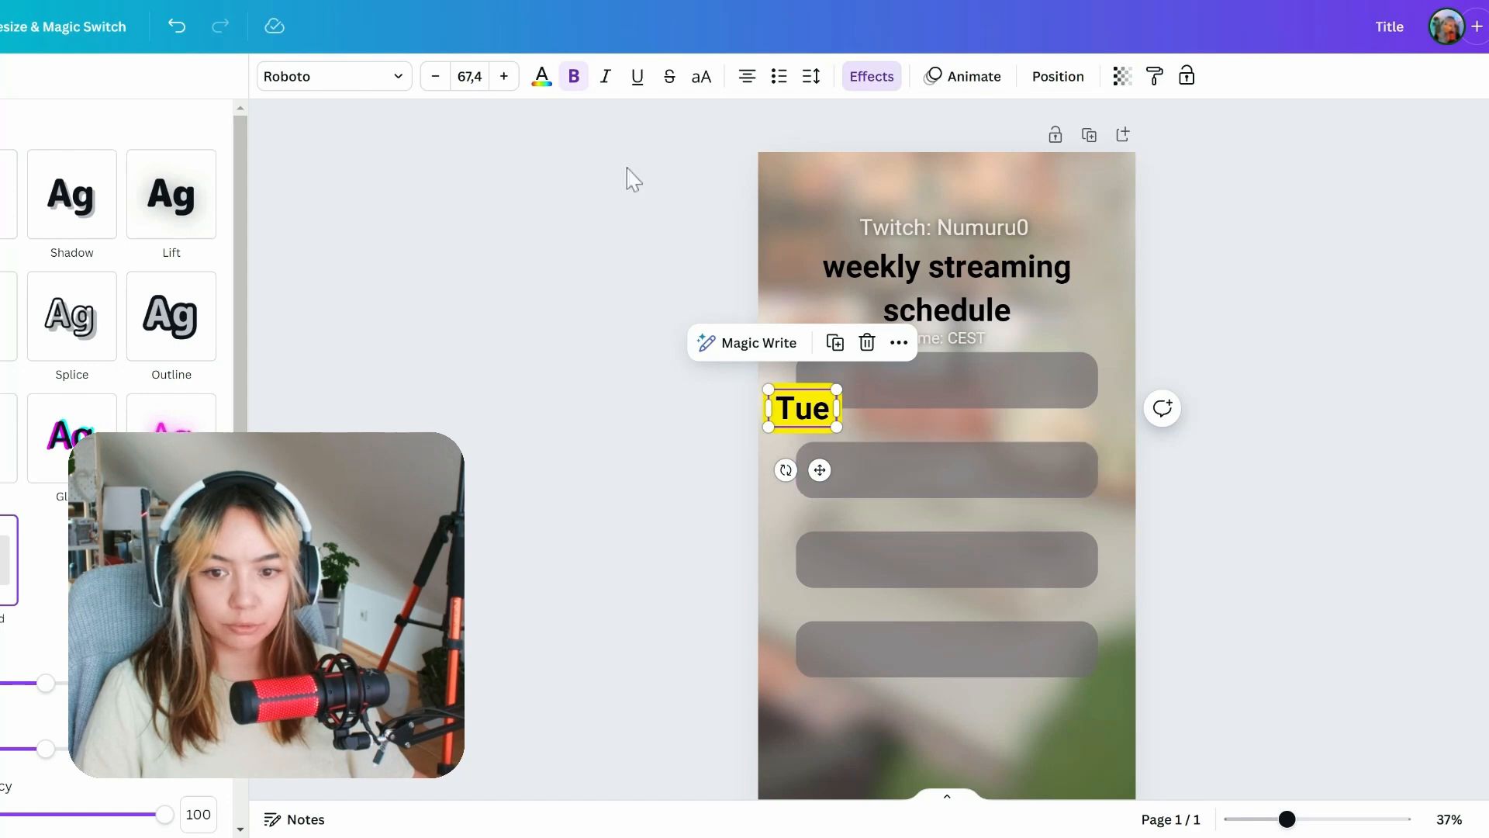
pyautogui.scroll(-3, 116, 311)
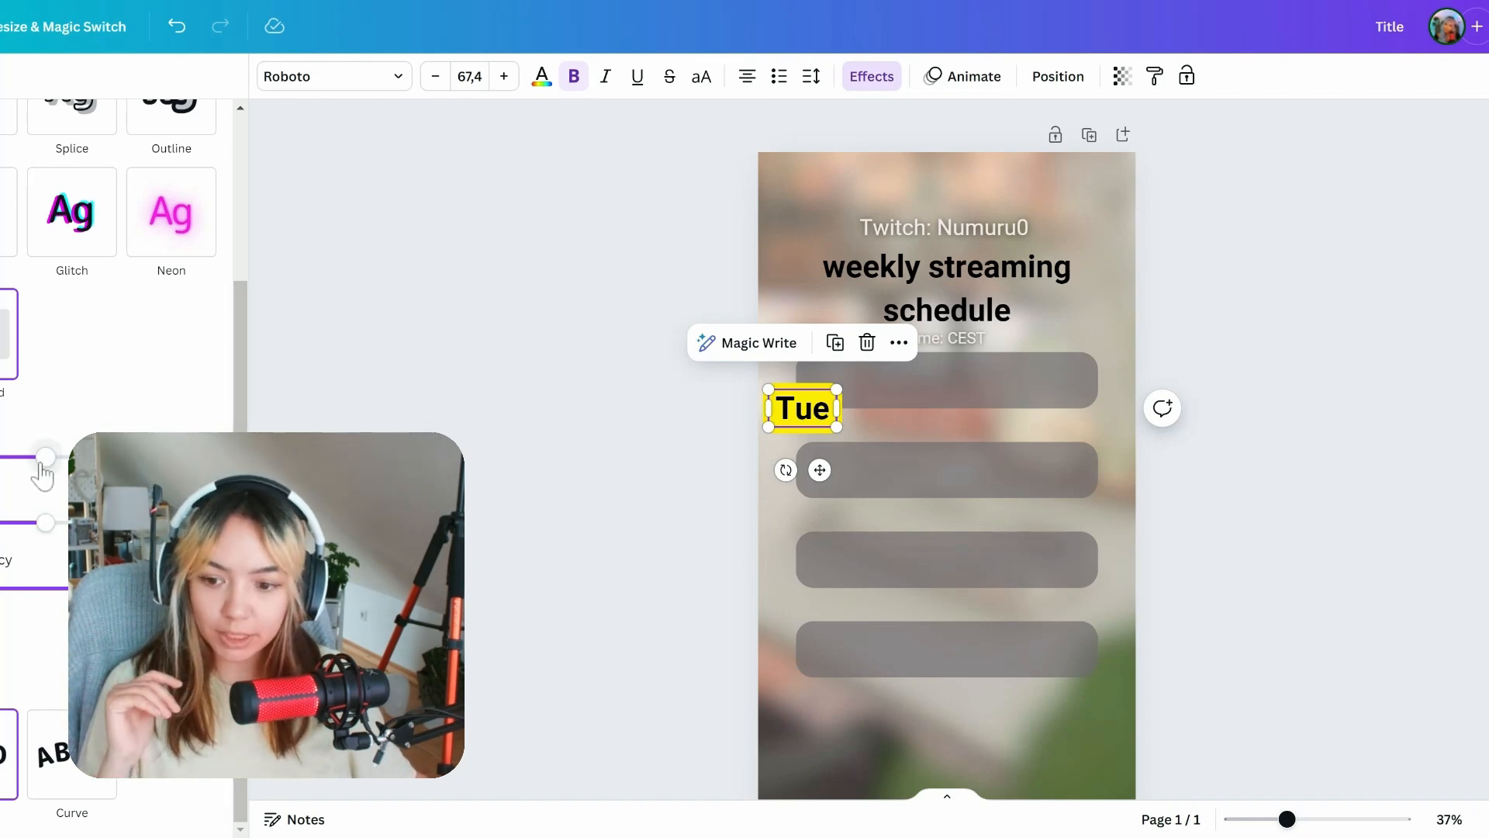
pyautogui.moveTo(46, 456); pyautogui.dragTo(2, 456)
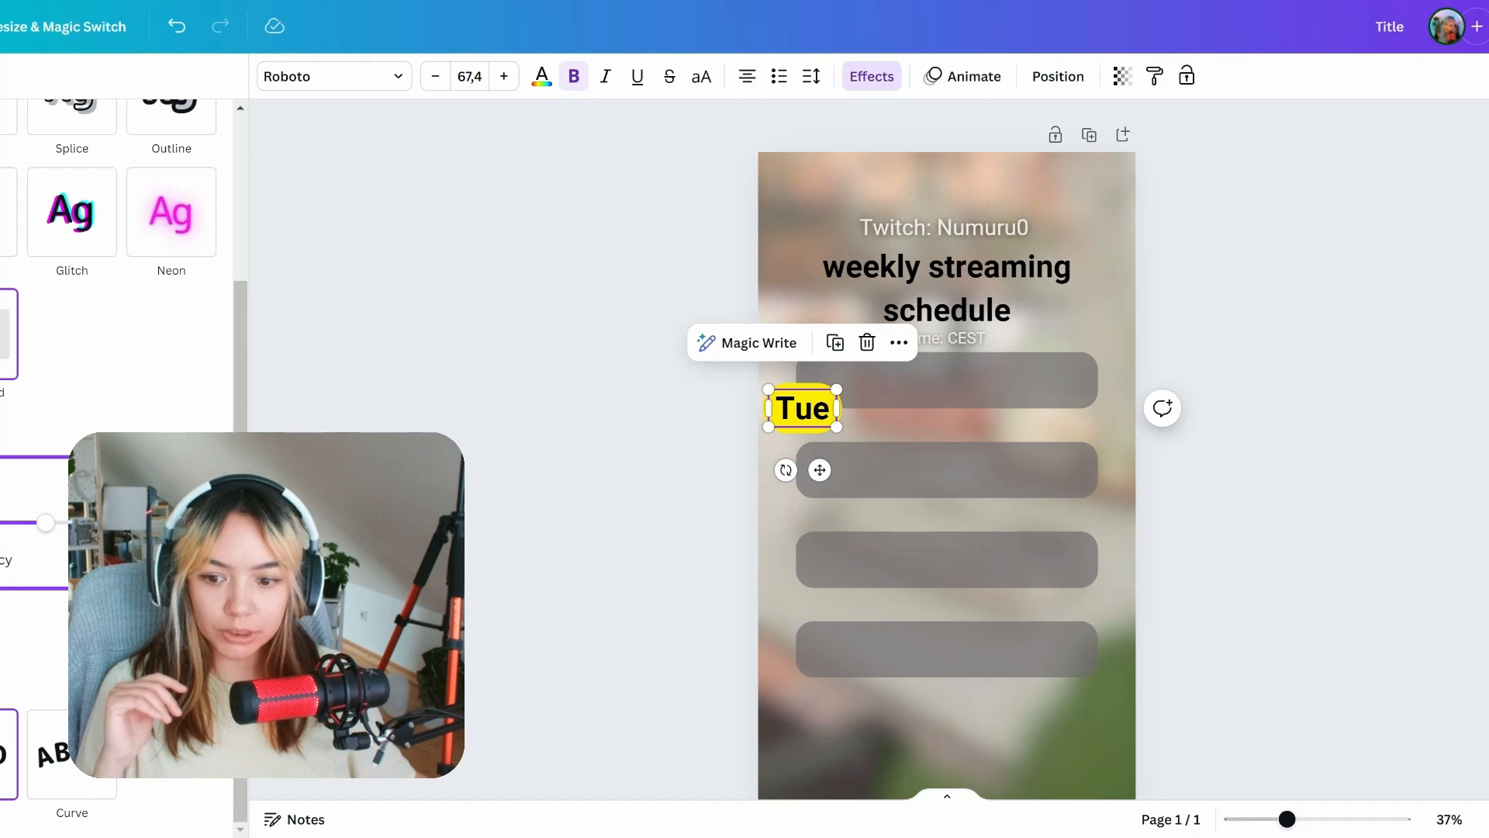
pyautogui.moveTo(51, 526); pyautogui.dragTo(17, 526)
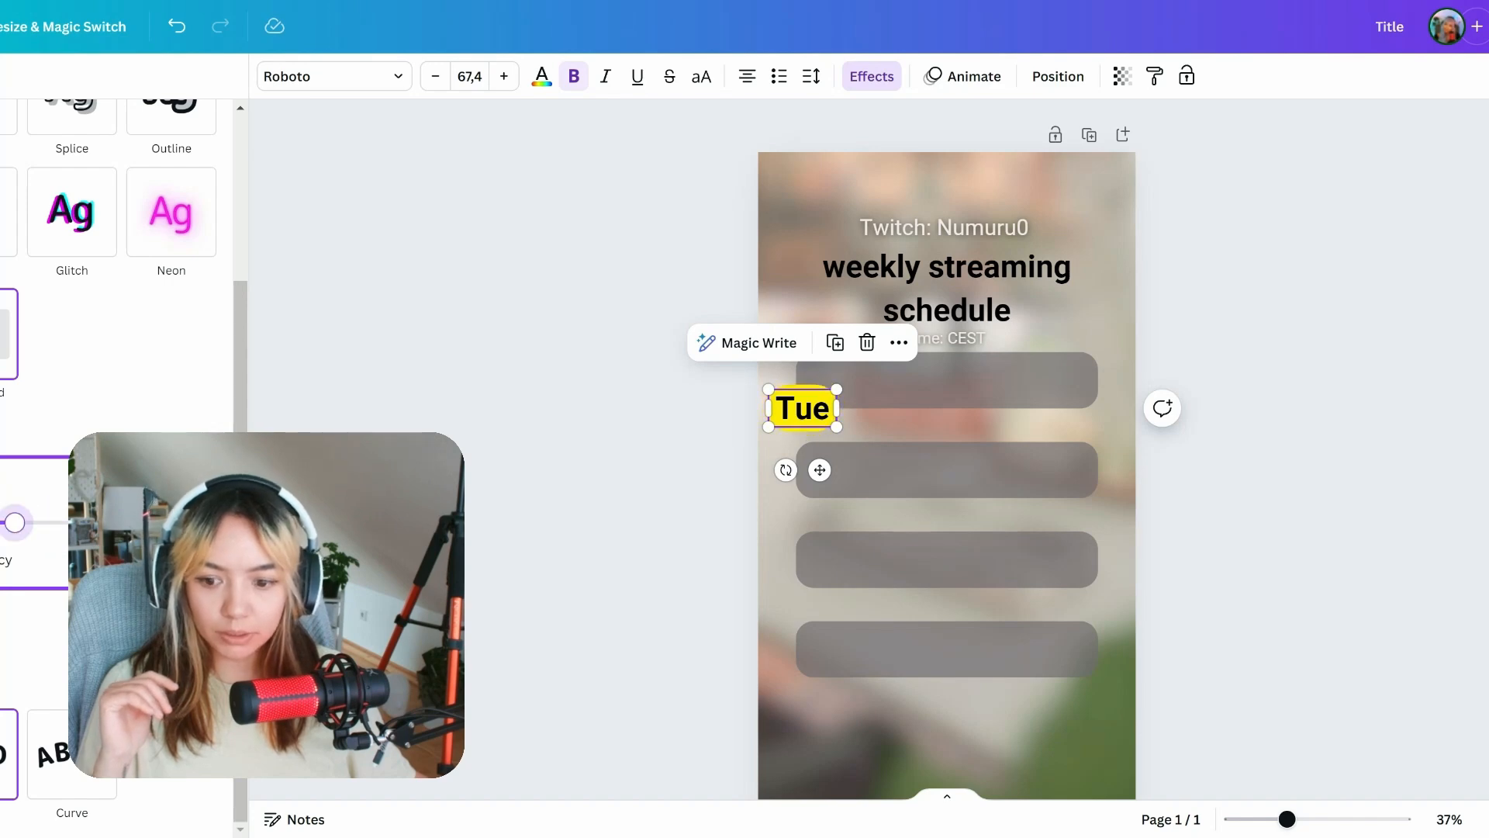
pyautogui.click(199, 633)
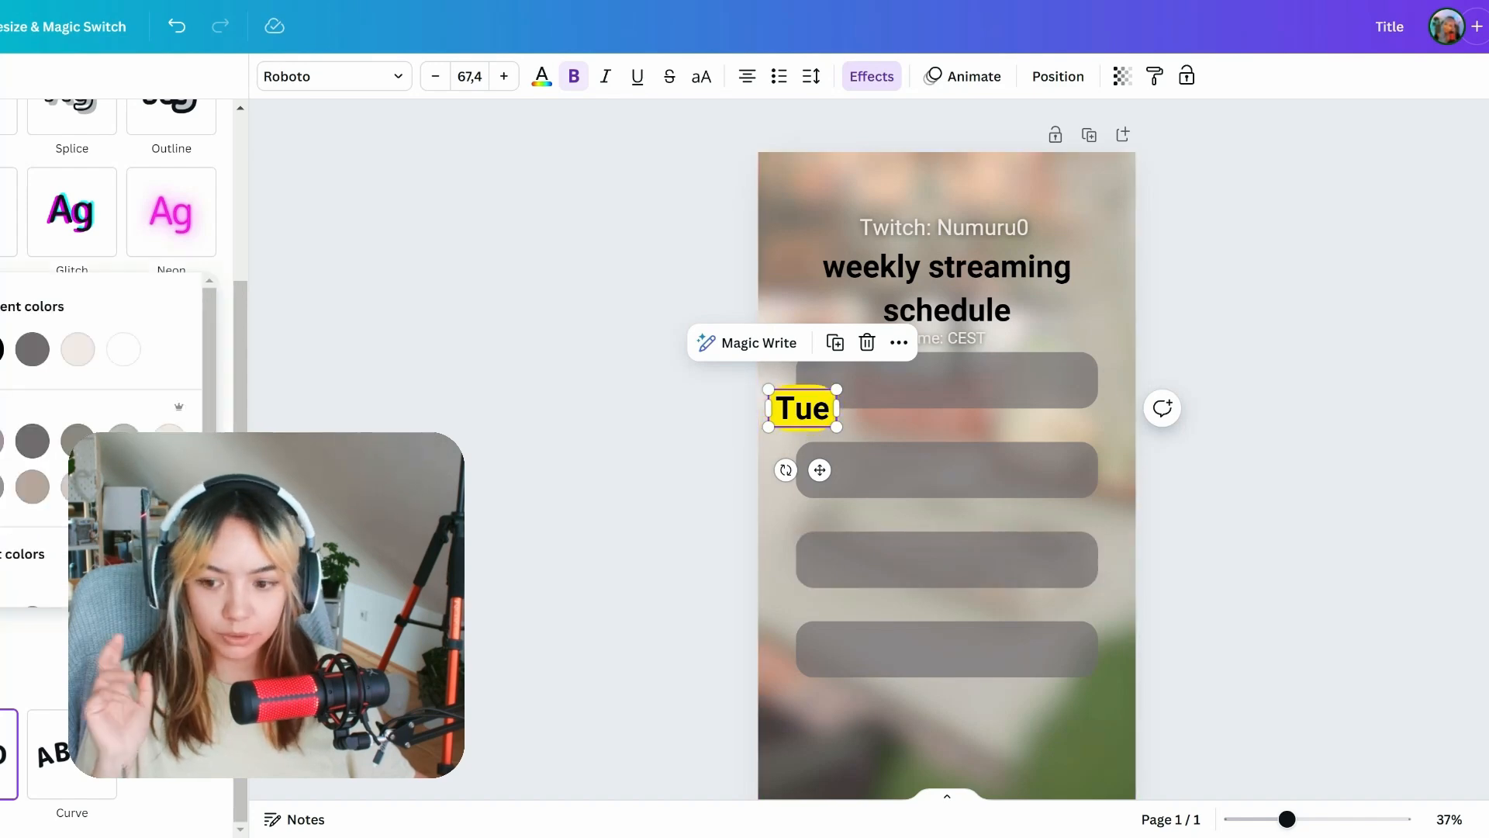
pyautogui.click(77, 440)
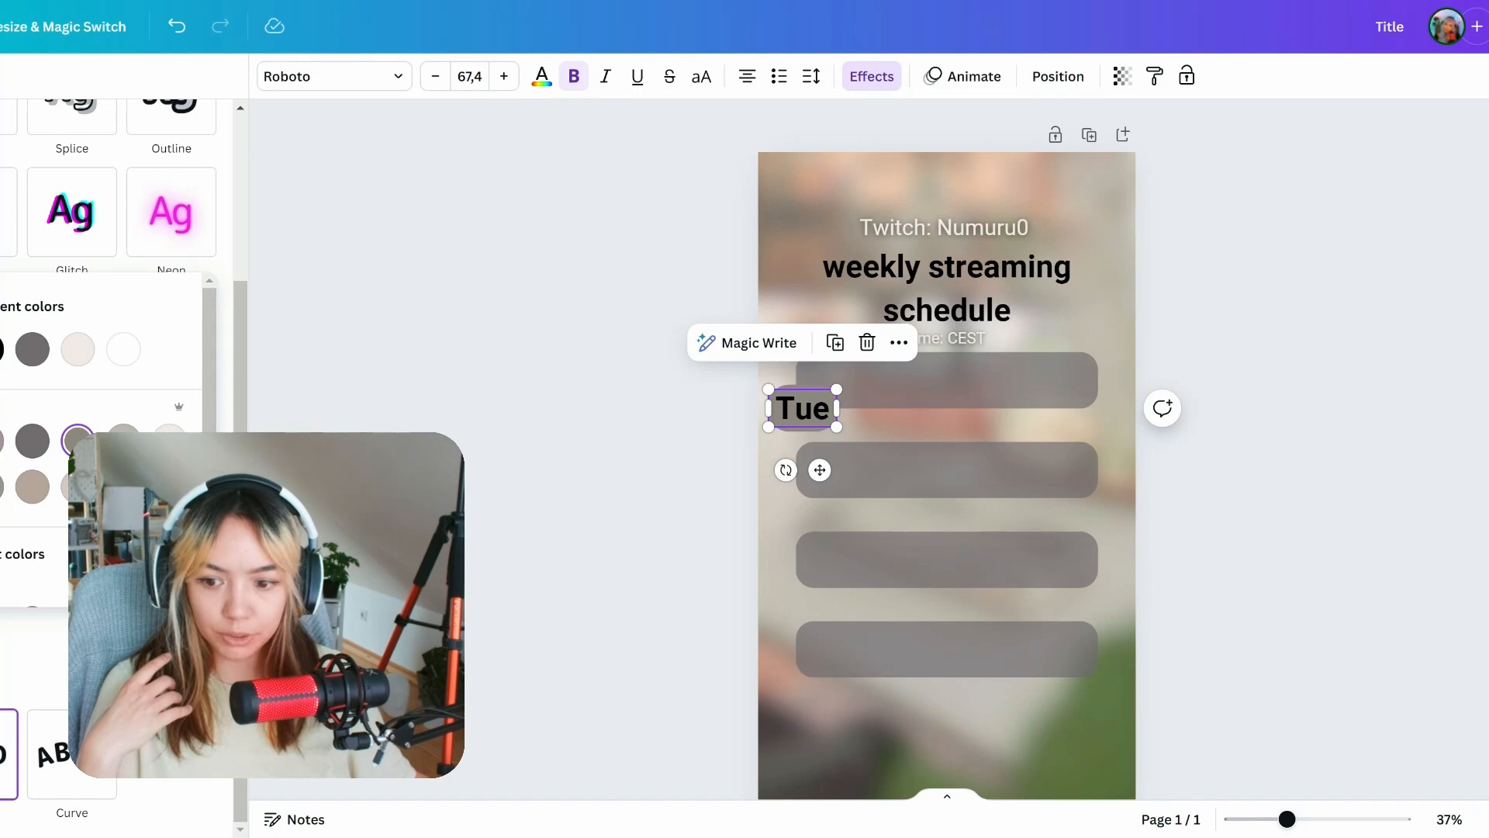
pyautogui.click(169, 441)
# Step: Shrink the "Tue" label to font size 58.8 and place it at the left end of the first gray bar
pyautogui.click(496, 396)
pyautogui.click(694, 390)
pyautogui.moveTo(830, 413); pyautogui.dragTo(864, 397)
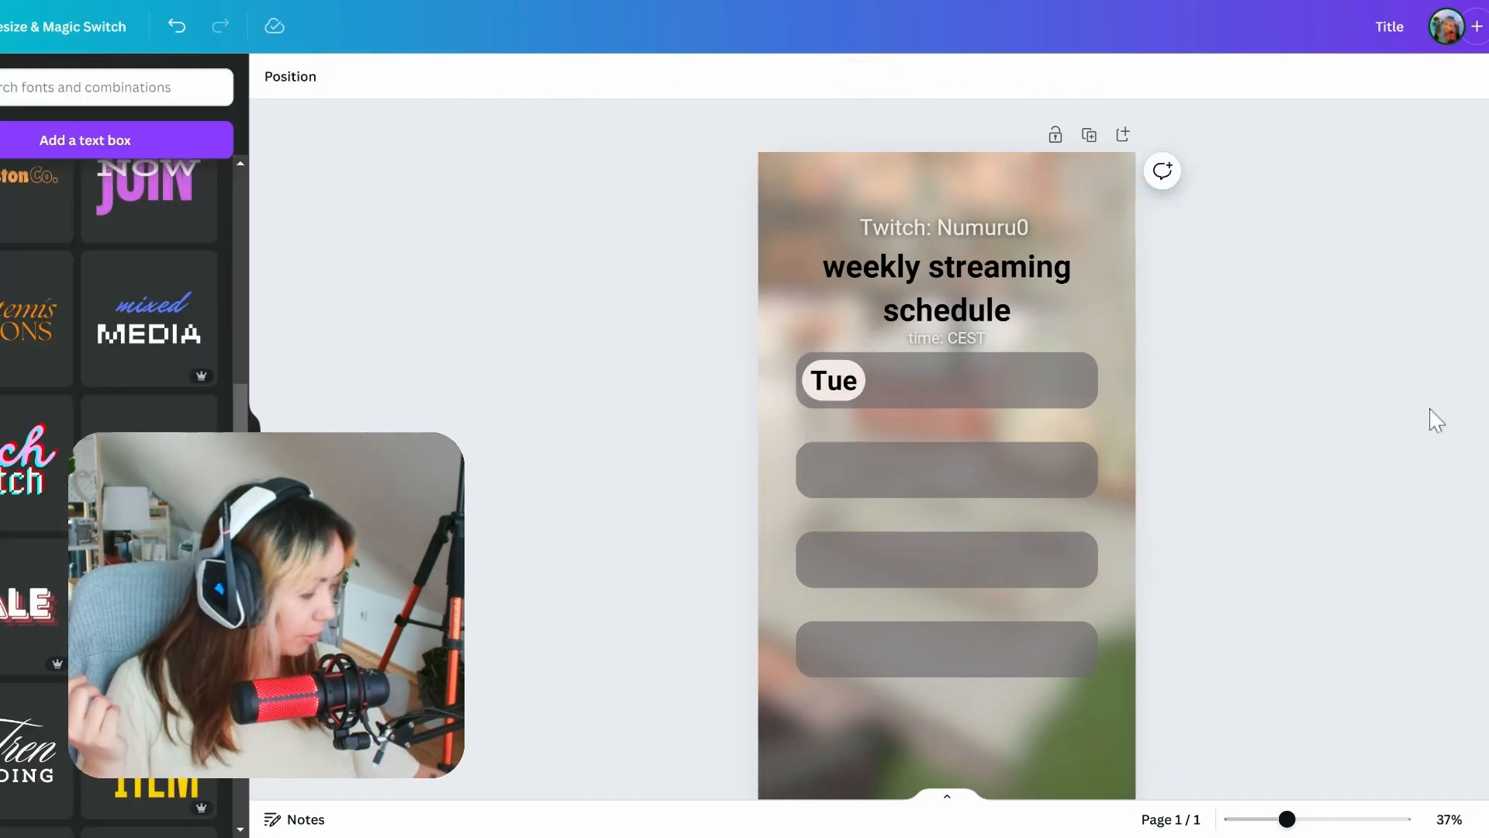
# Step: Copy the "Tue" label into the other three gray bars and rename the copies "Wed", "Fri" and "Sun"
pyautogui.click(844, 394)
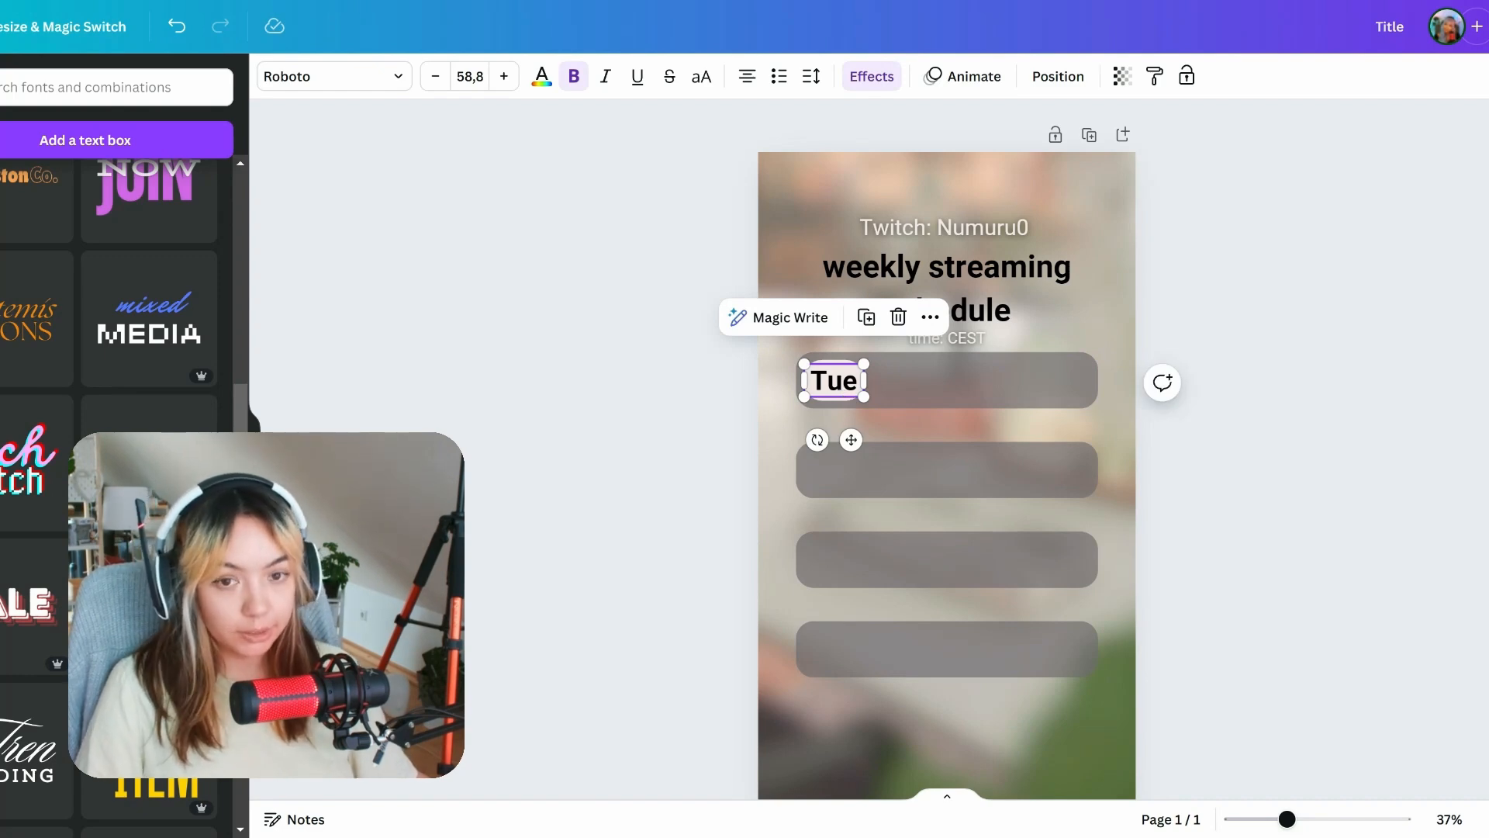
pyautogui.moveTo(834, 380); pyautogui.dragTo(834, 470)
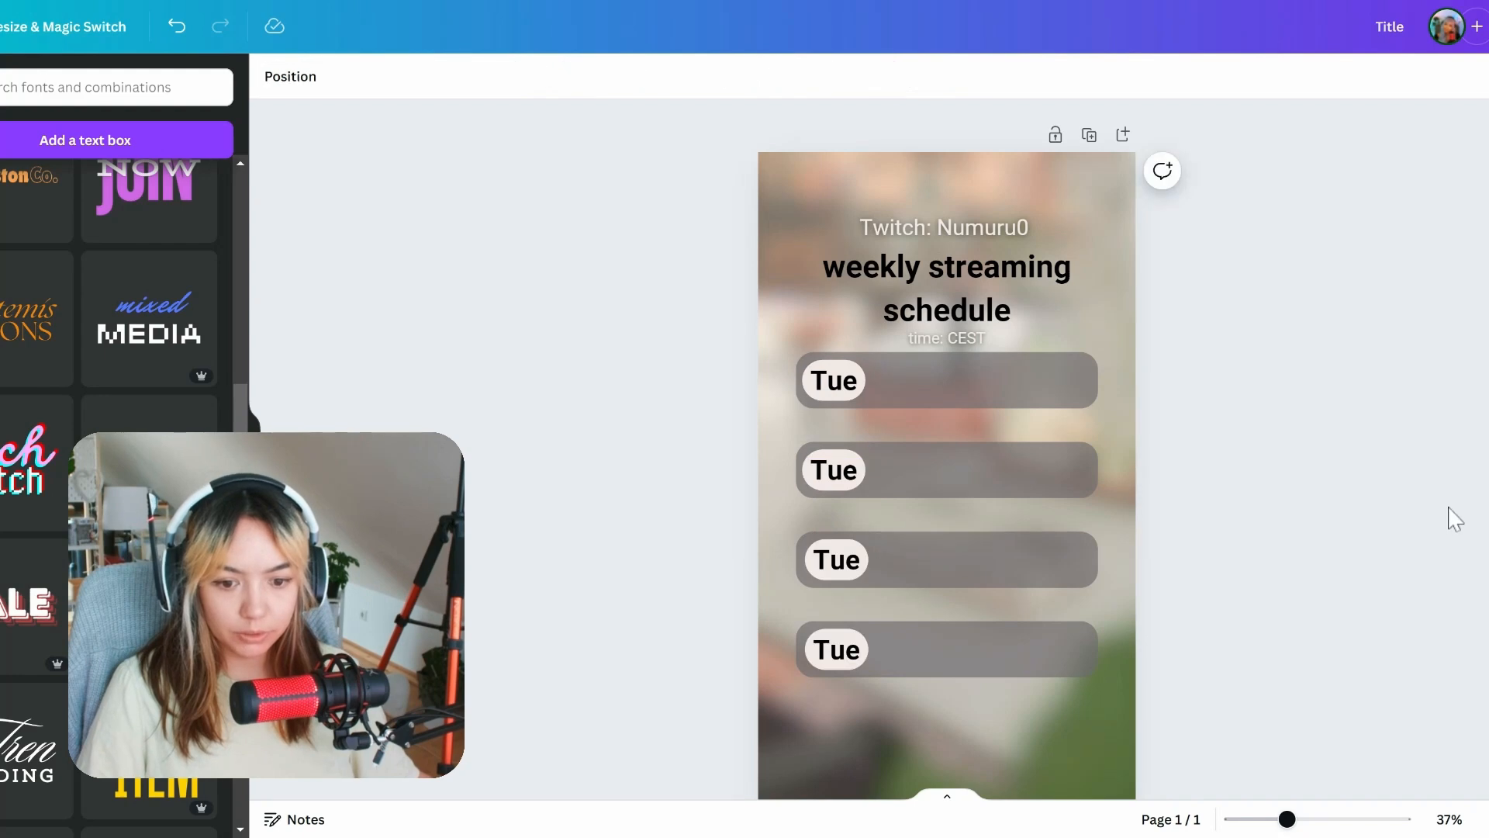
pyautogui.click(827, 477)
pyautogui.doubleClick(827, 477)
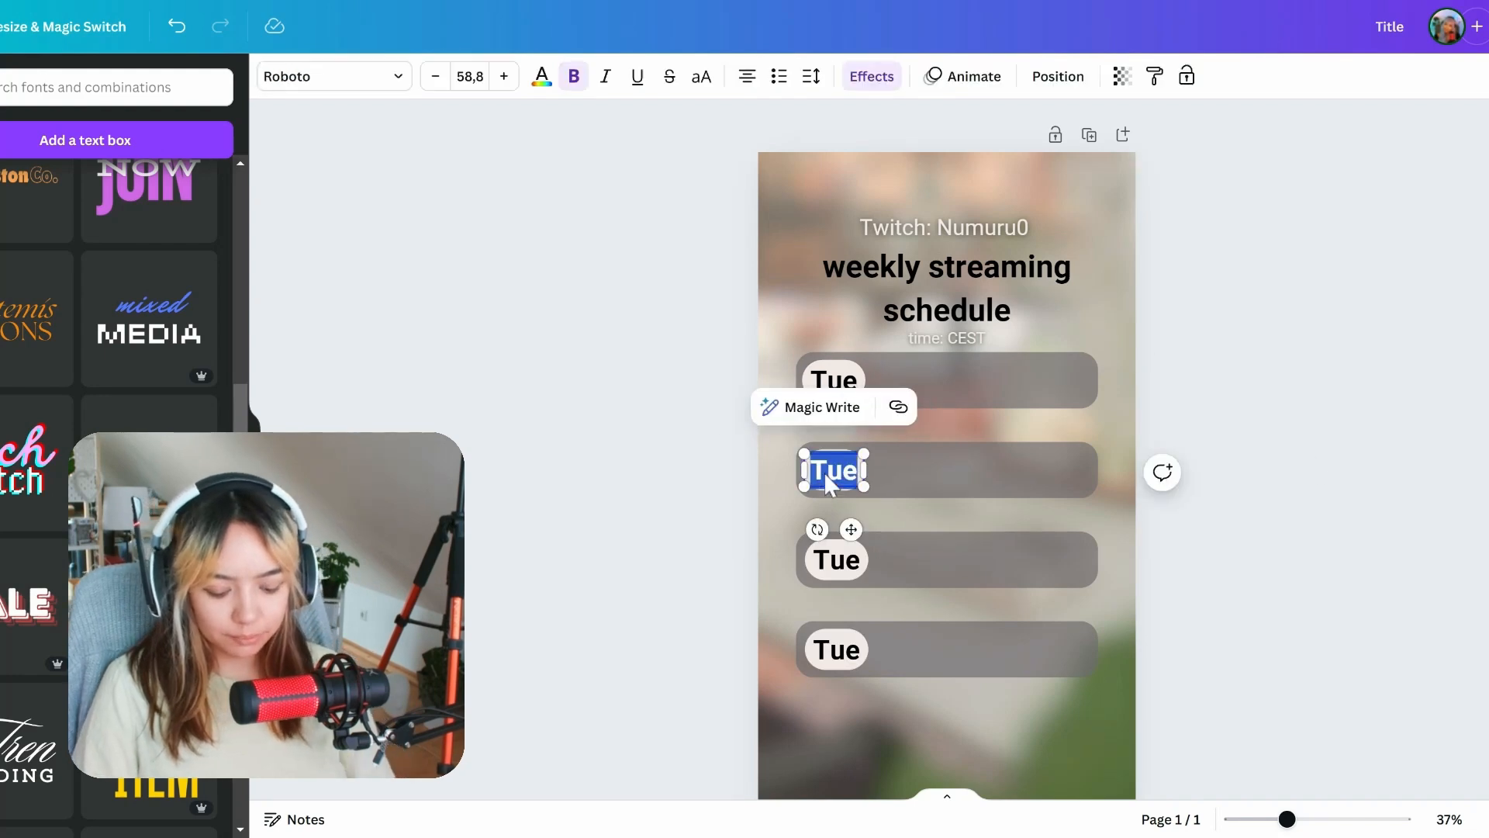
pyautogui.write('Wed')
pyautogui.doubleClick(842, 569)
pyautogui.write('Fri')
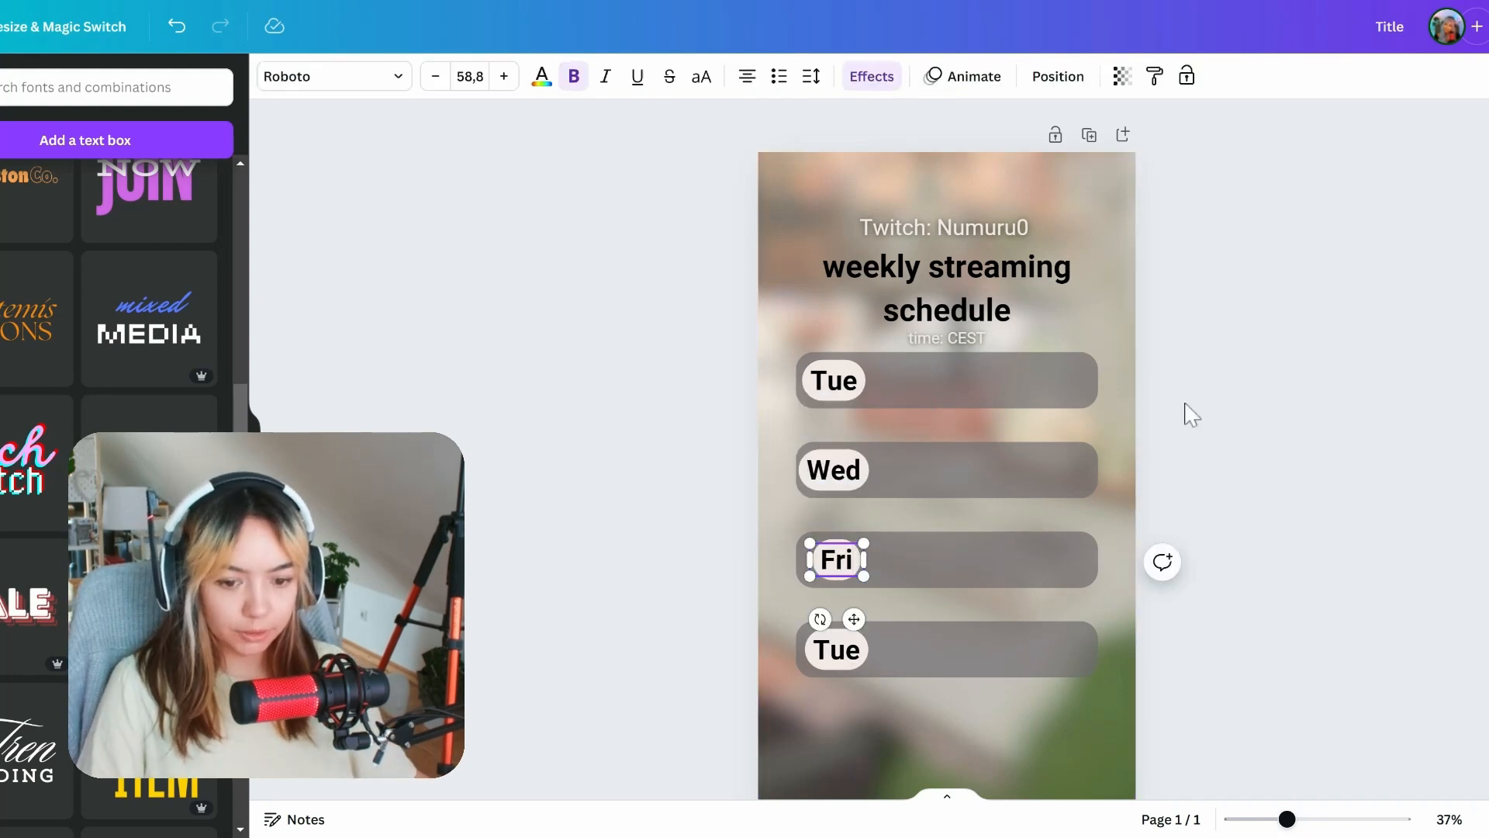
pyautogui.doubleClick(844, 652)
pyautogui.write('Sun')
# Step: Shift the "Wed" and "Fri" labels so their badges align with the left edge of the "Tue" badge
pyautogui.click(834, 469)
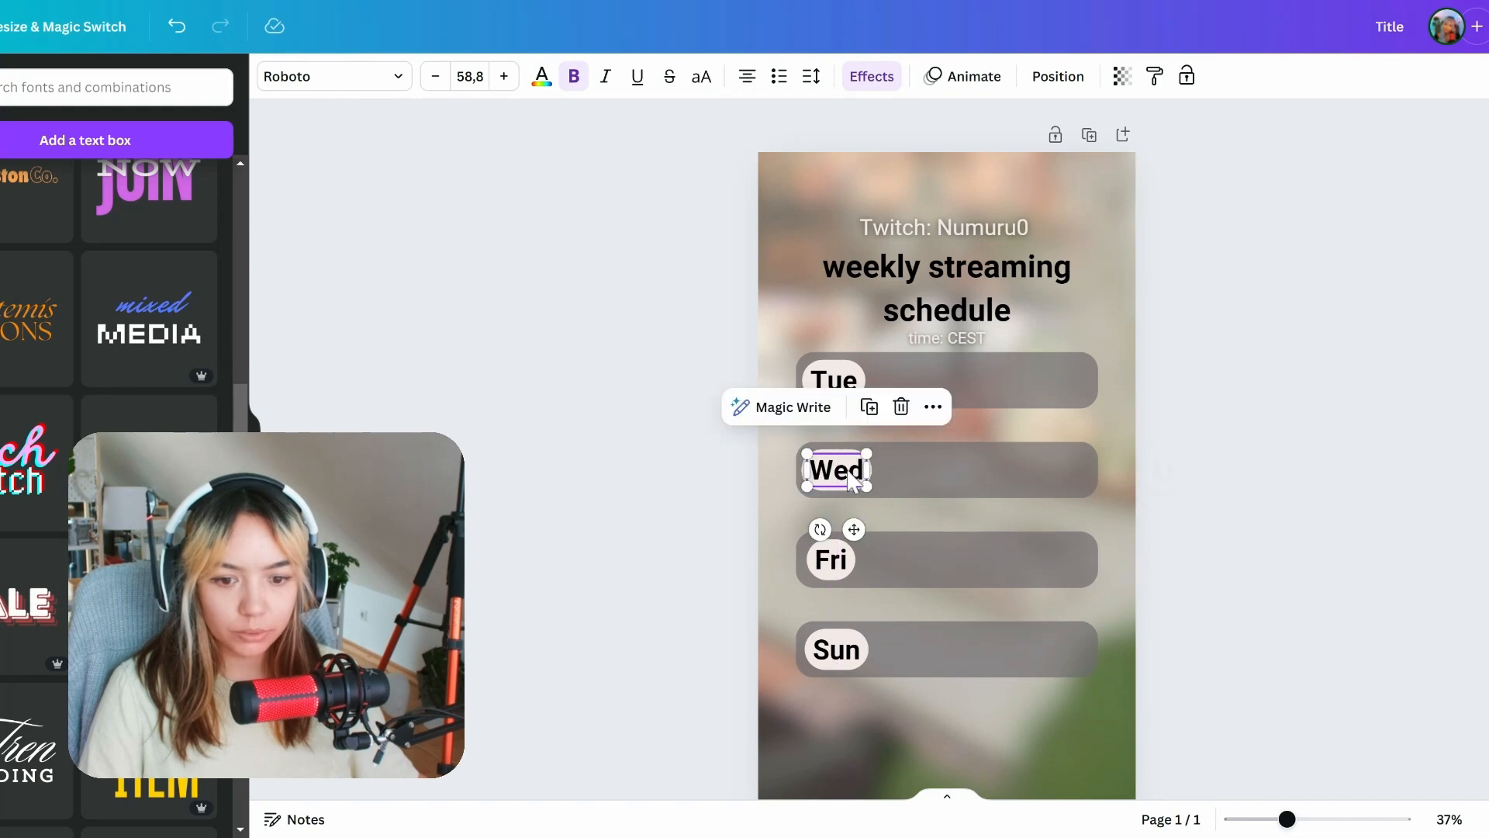
pyautogui.click(977, 559)
pyautogui.scroll(3, 947, 536)
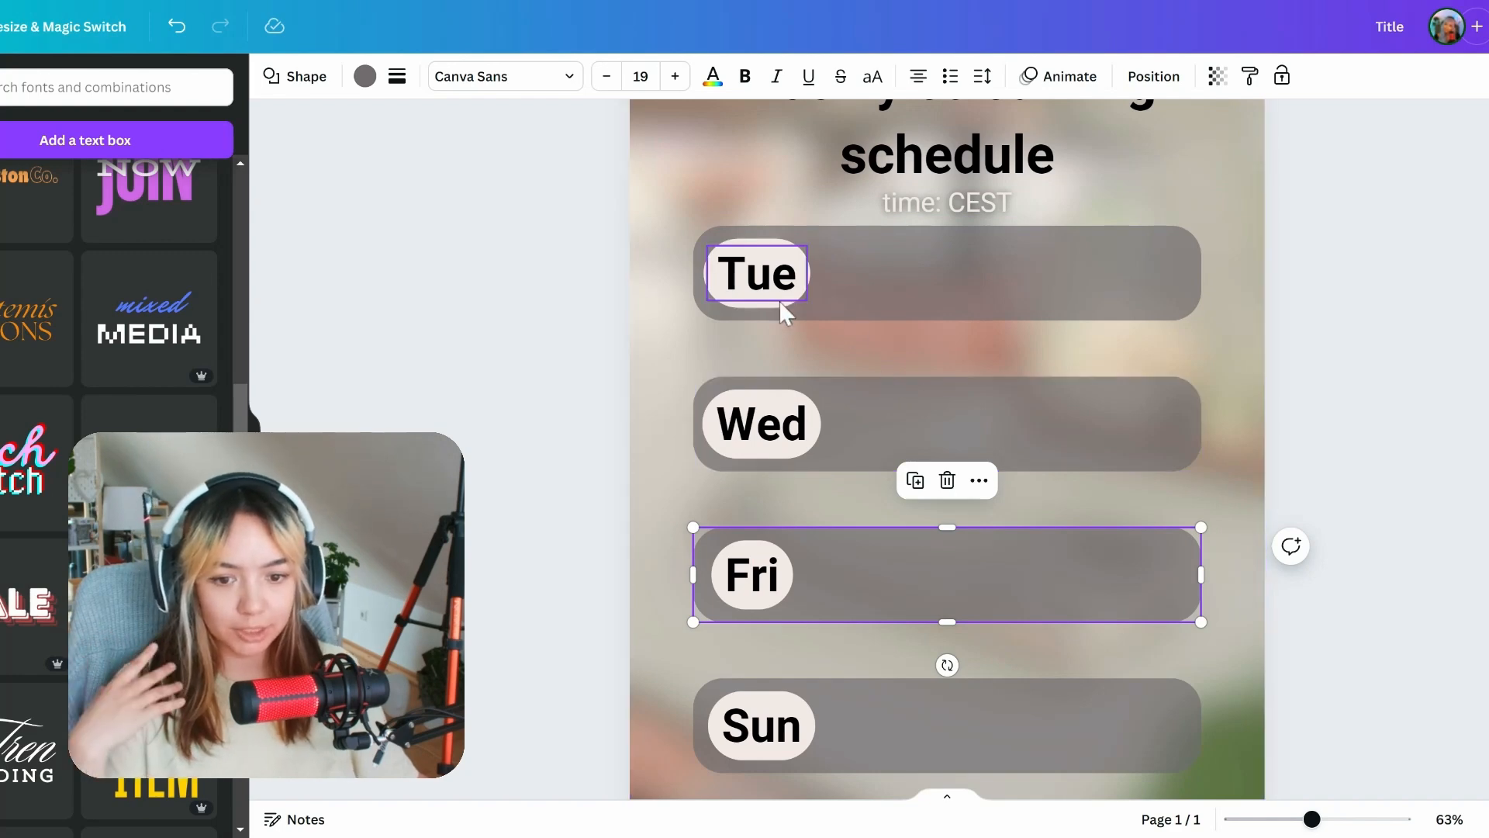
pyautogui.scroll(-1, 784, 364)
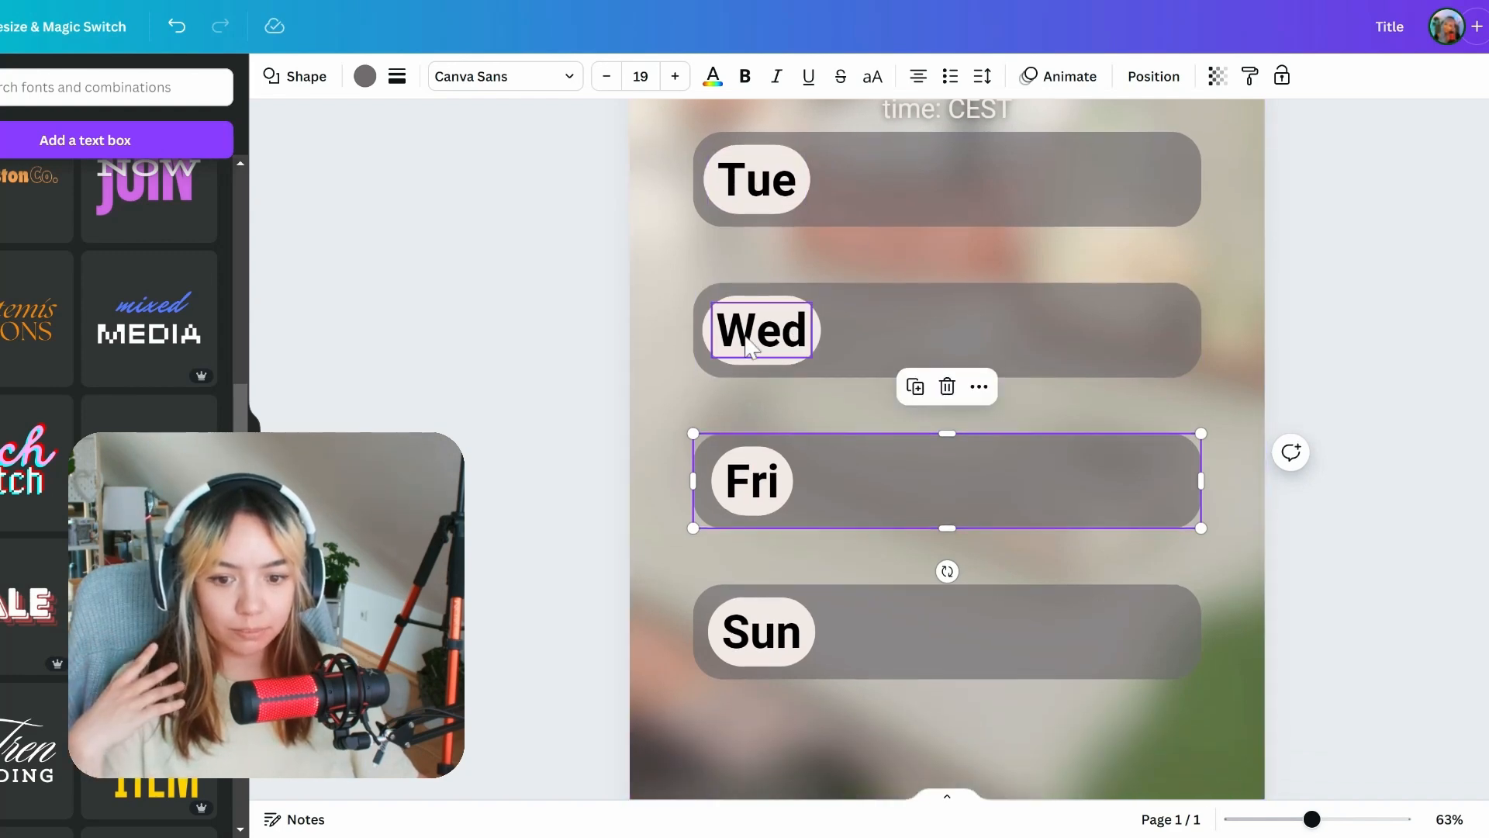
pyautogui.click(752, 480)
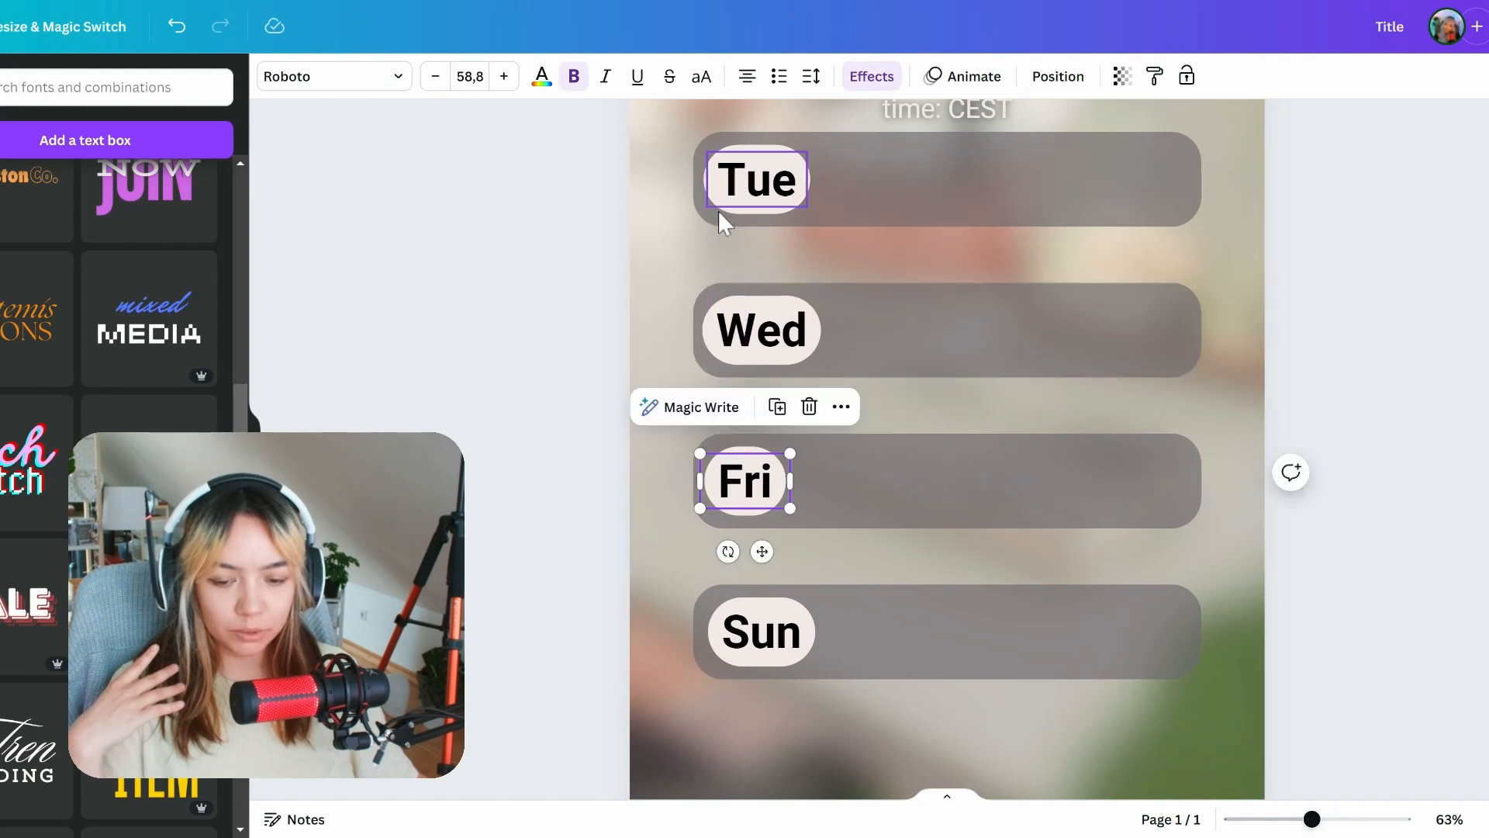
pyautogui.click(684, 505)
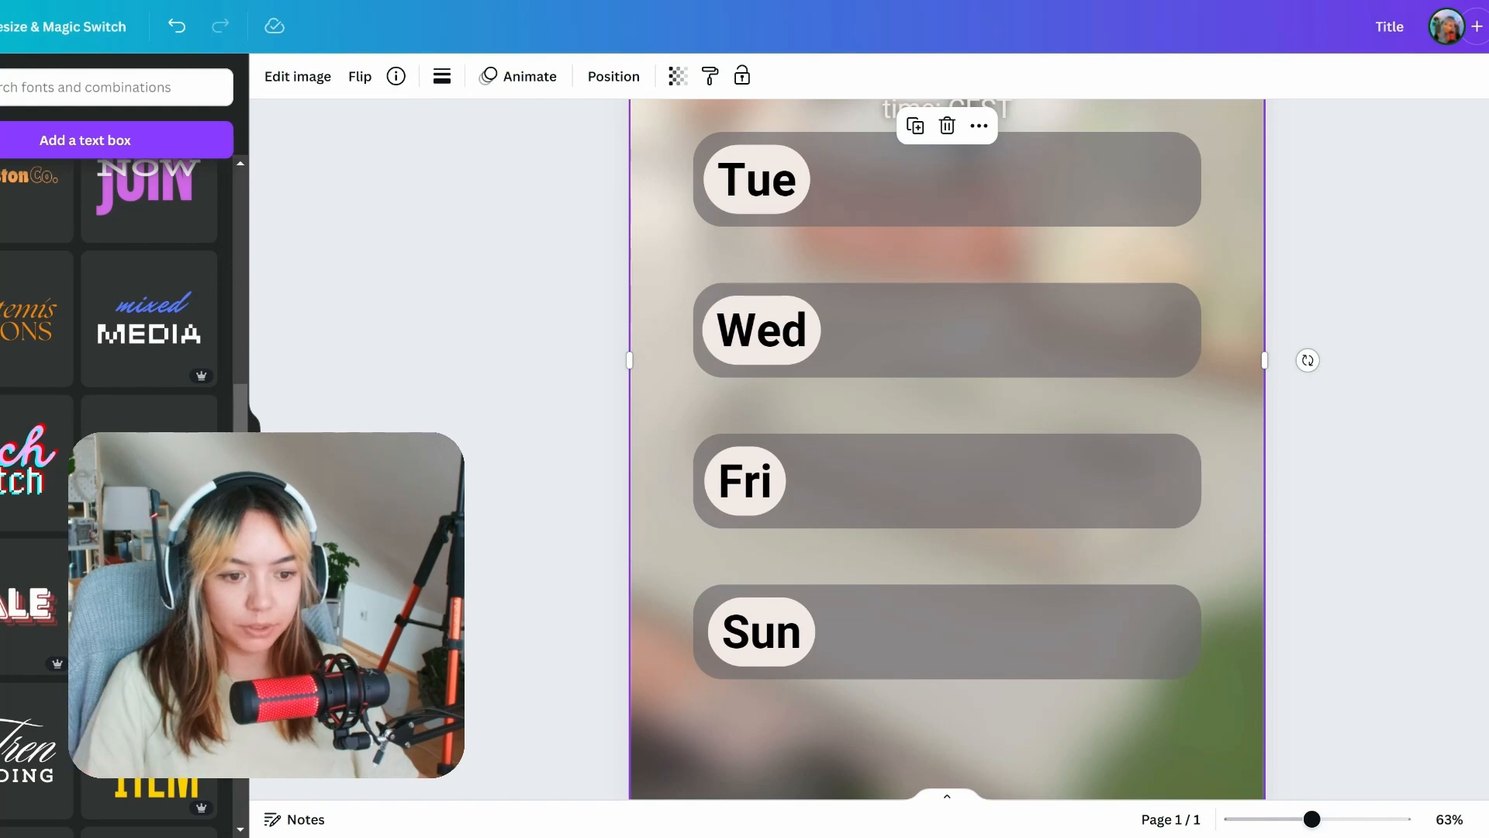
pyautogui.click(1372, 623)
pyautogui.scroll(-3, 1387, 608)
pyautogui.scroll(6, 1388, 608)
pyautogui.scroll(-3, 1389, 608)
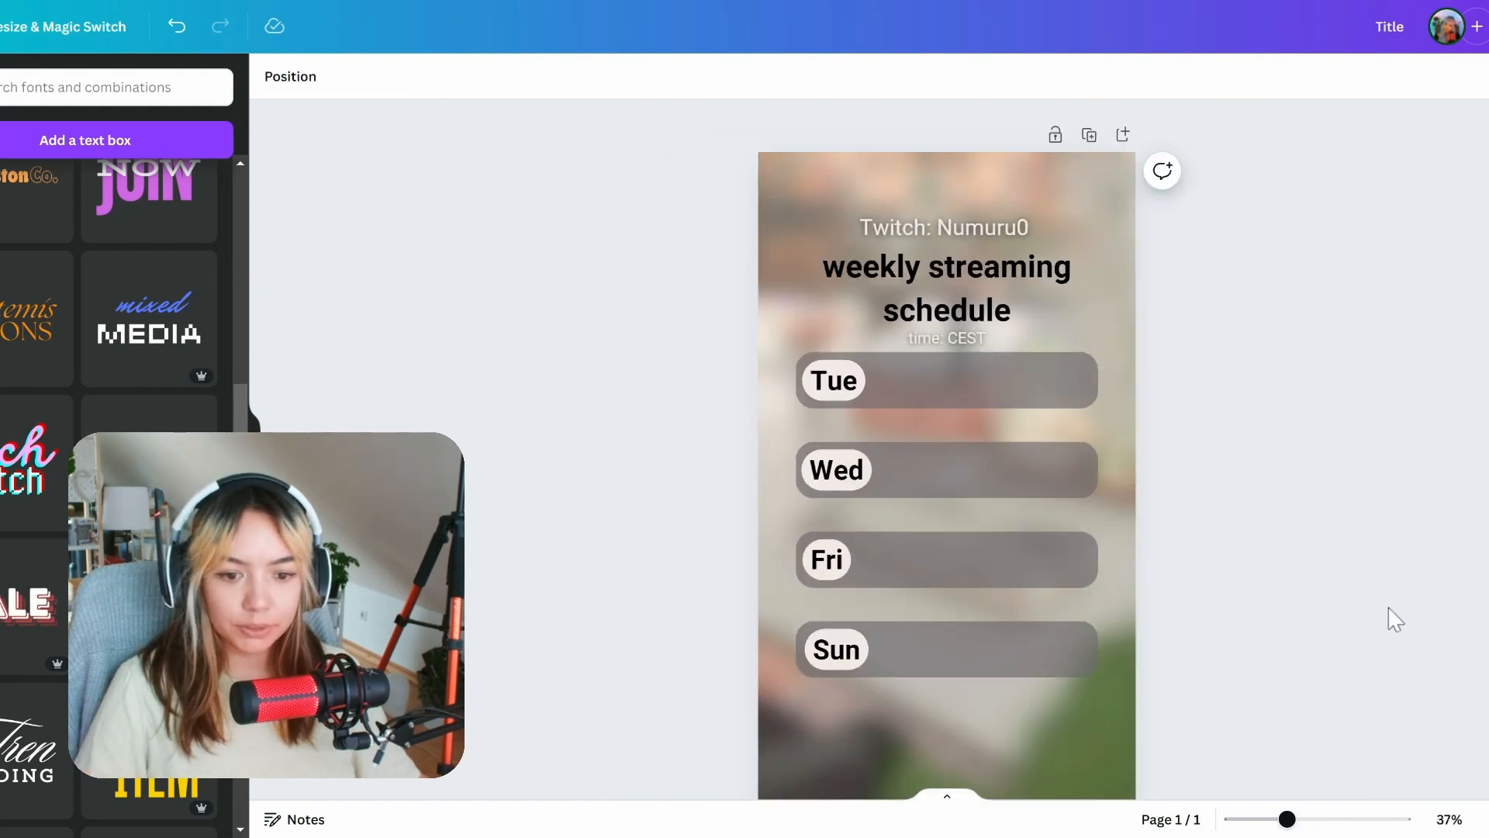
pyautogui.scroll(-2, 1394, 618)
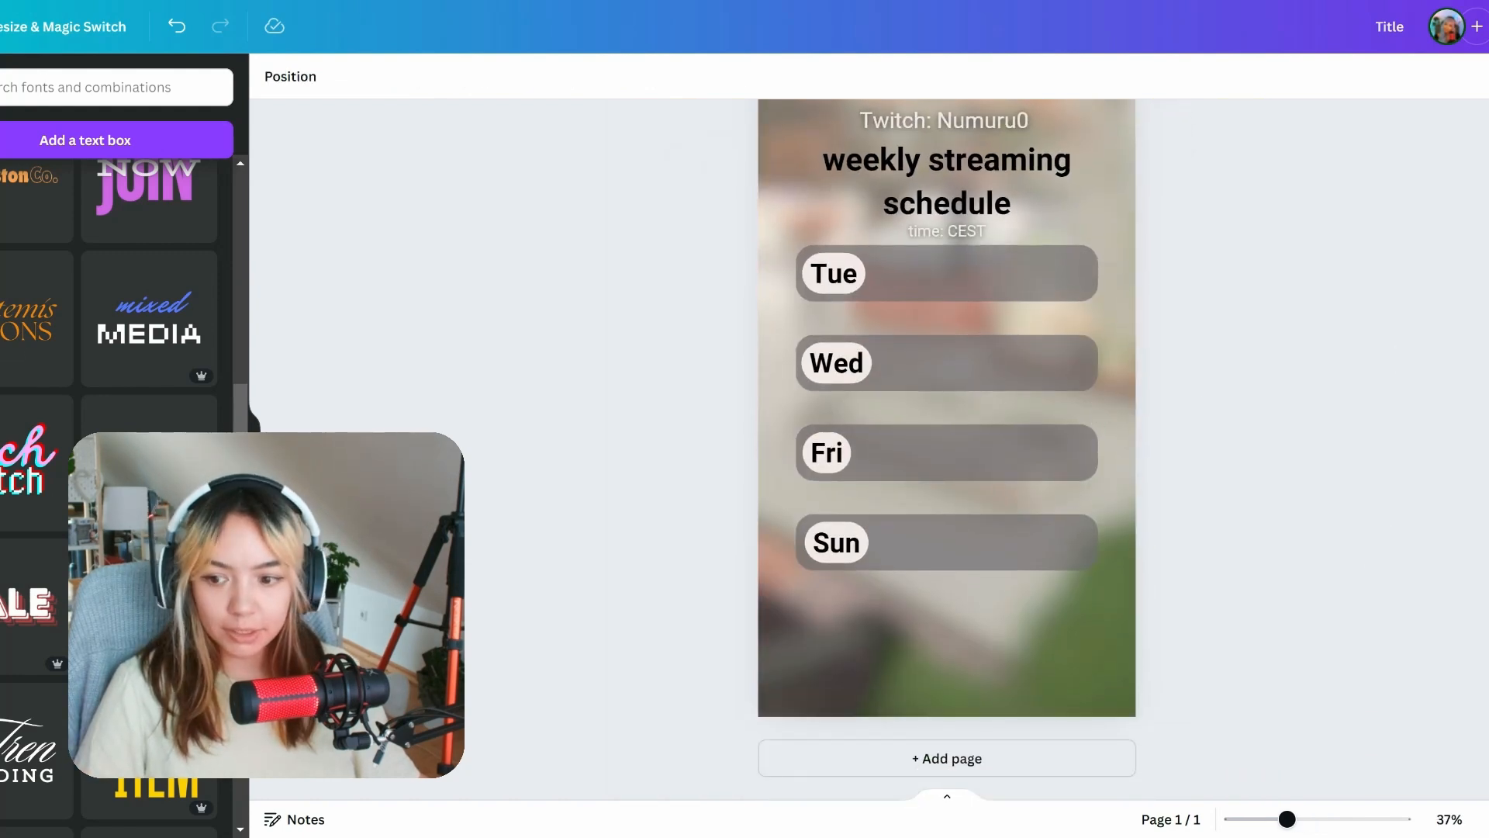
# Step: Insert the uploaded portrait photo and place it over the right half of the lower three schedule bars
pyautogui.click(0, 357)
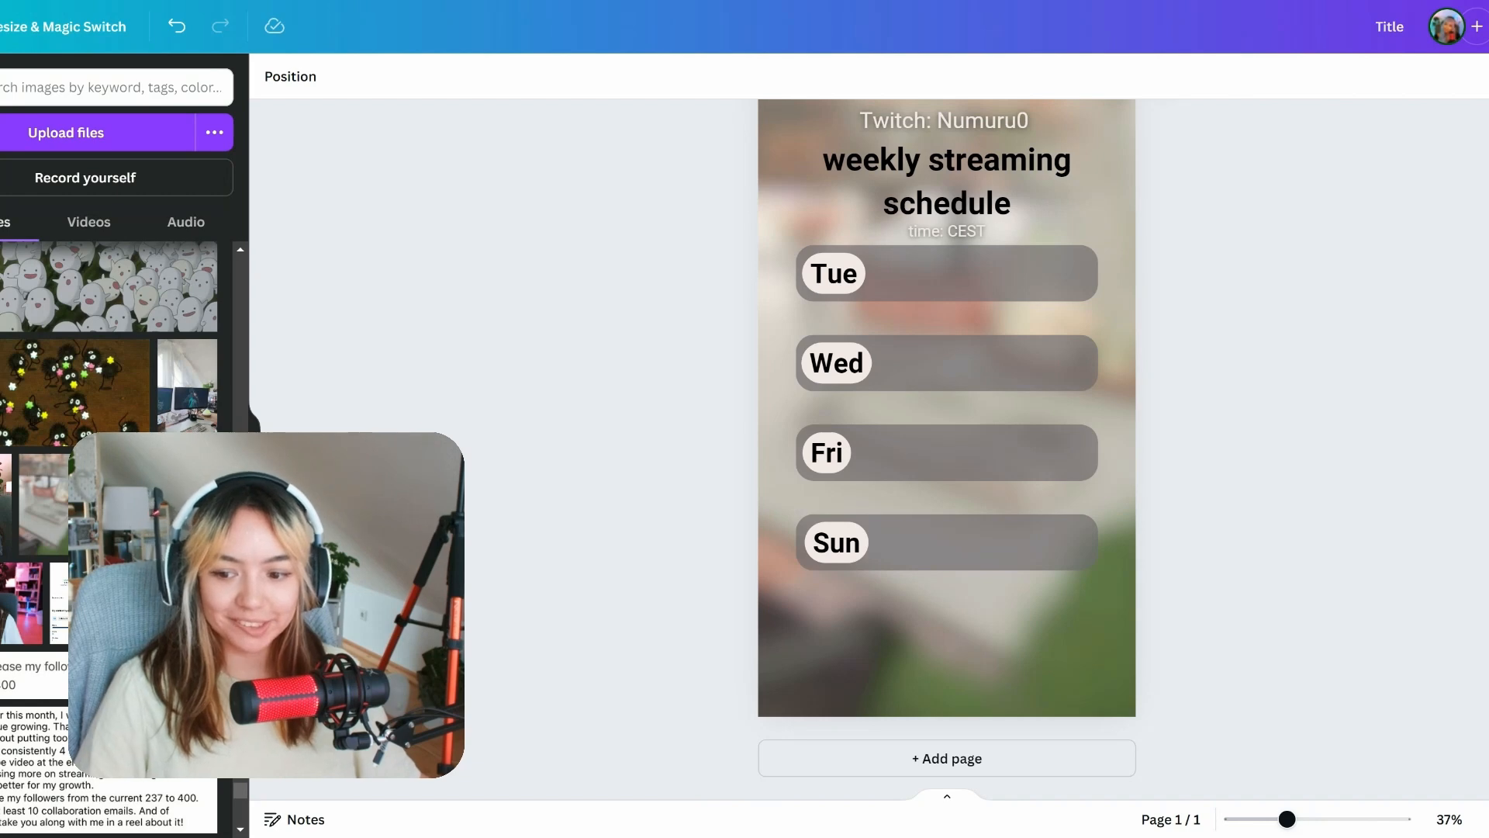
pyautogui.click(4, 505)
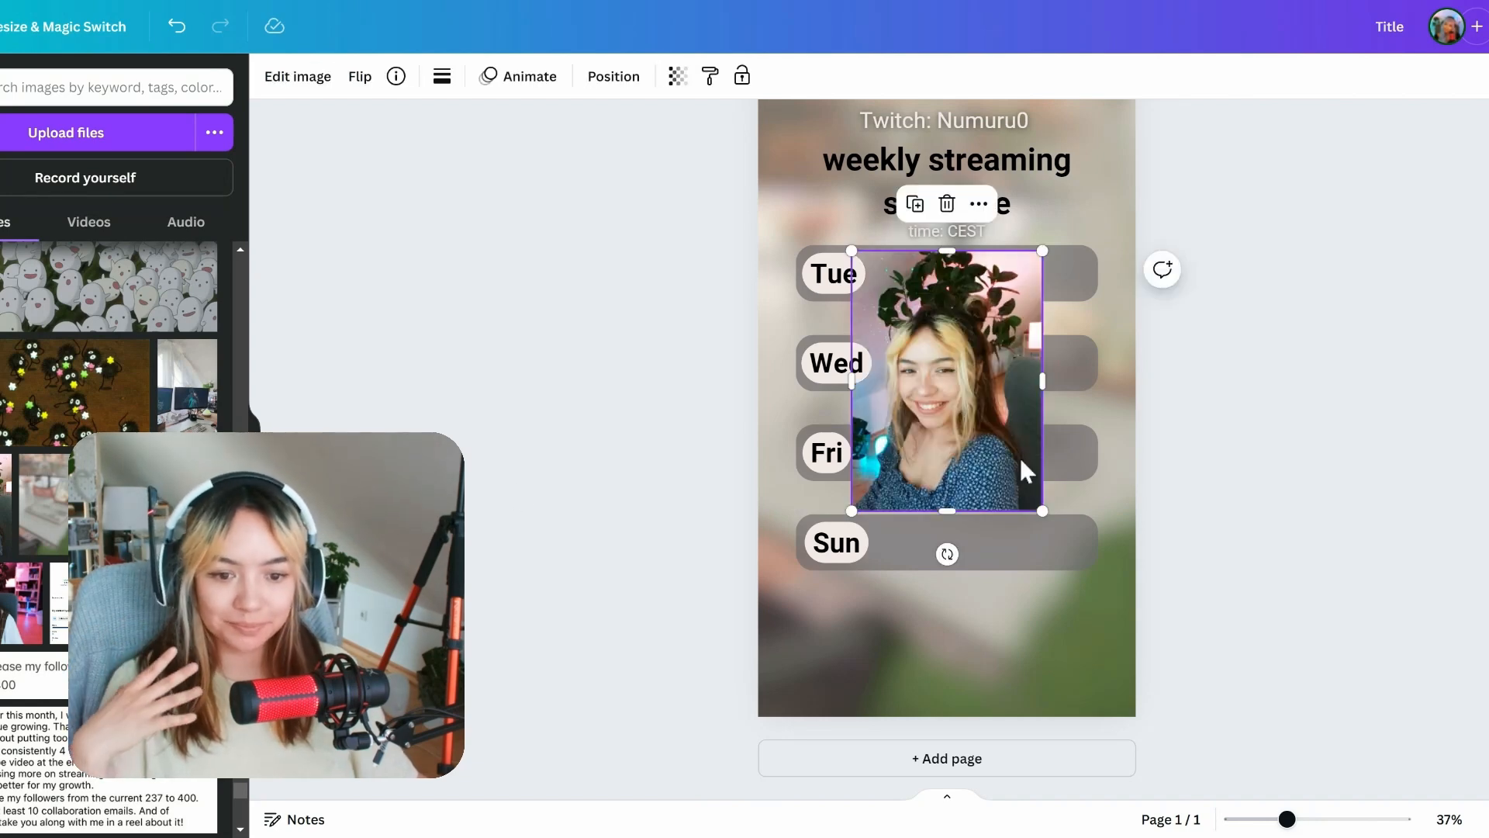
pyautogui.moveTo(1024, 469); pyautogui.dragTo(1049, 581)
# Step: Remove the background from the portrait photo with the Background Remover
pyautogui.click(301, 77)
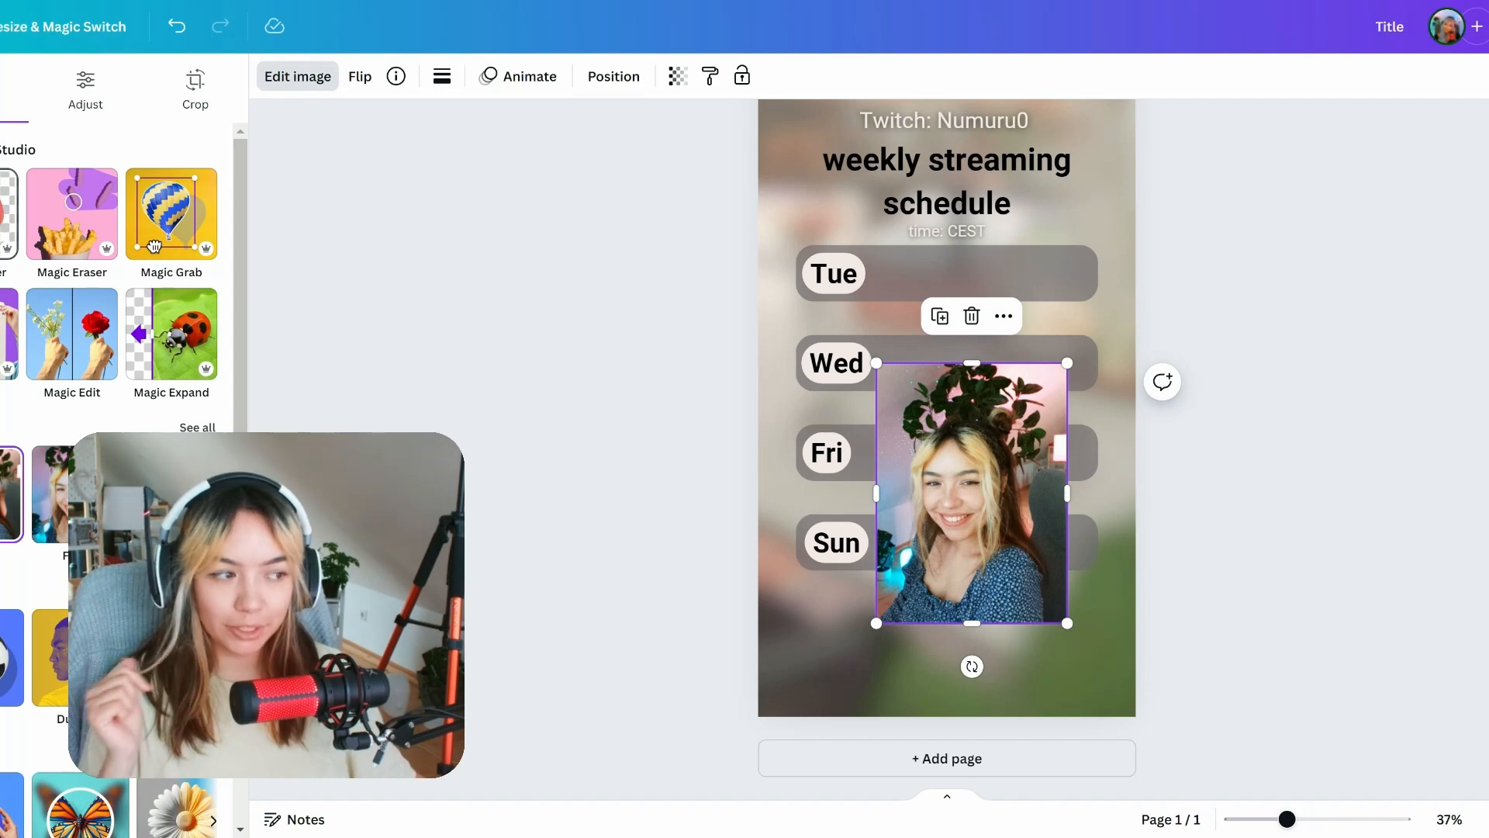
pyautogui.click(155, 247)
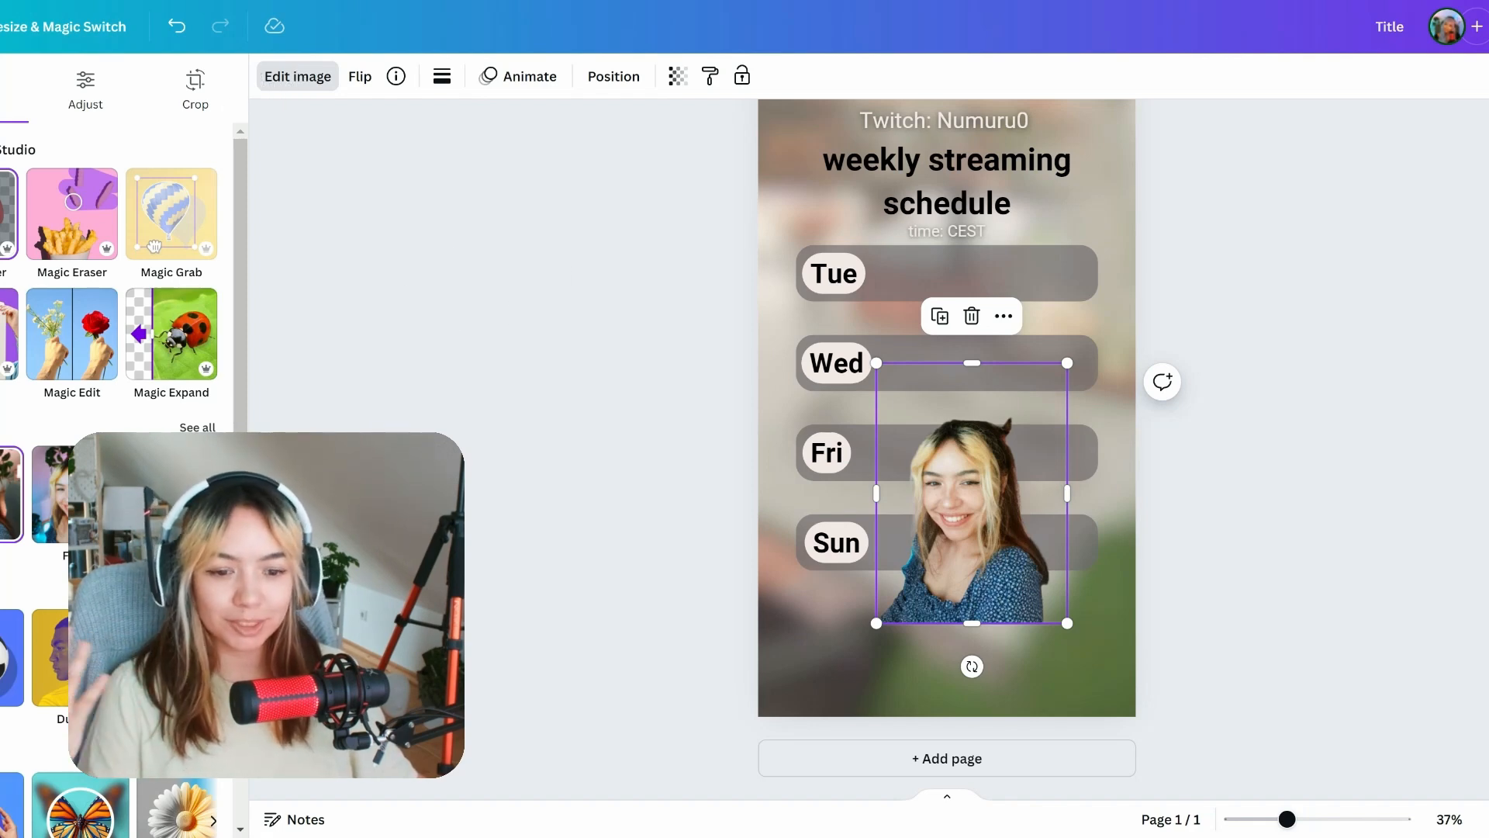
pyautogui.click(304, 84)
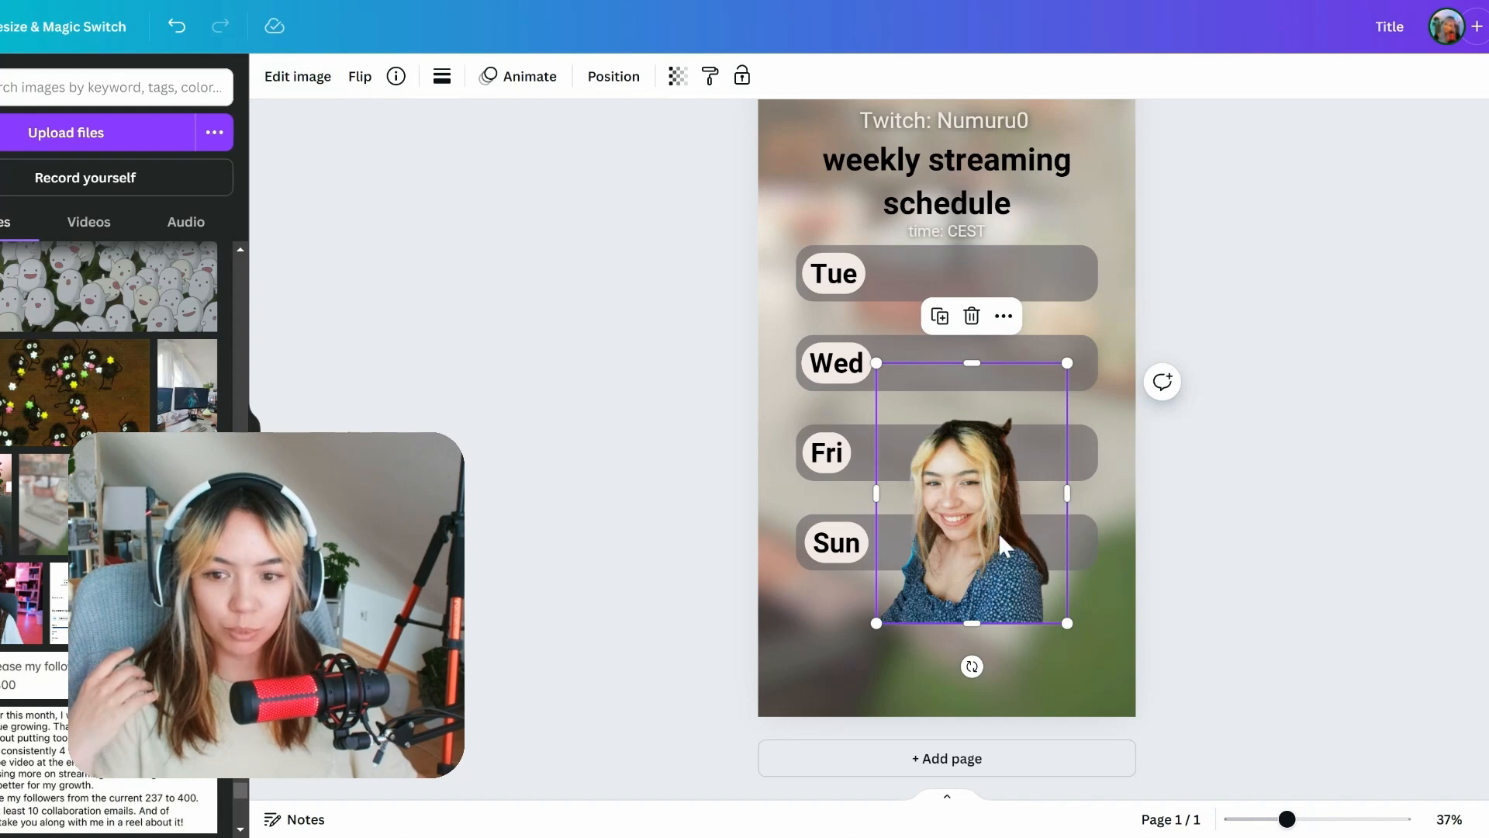
# Step: Erase the leftover dark tuft above the hair in the portrait cutout with a size 12 brush, using the original image as reference
pyautogui.click(299, 87)
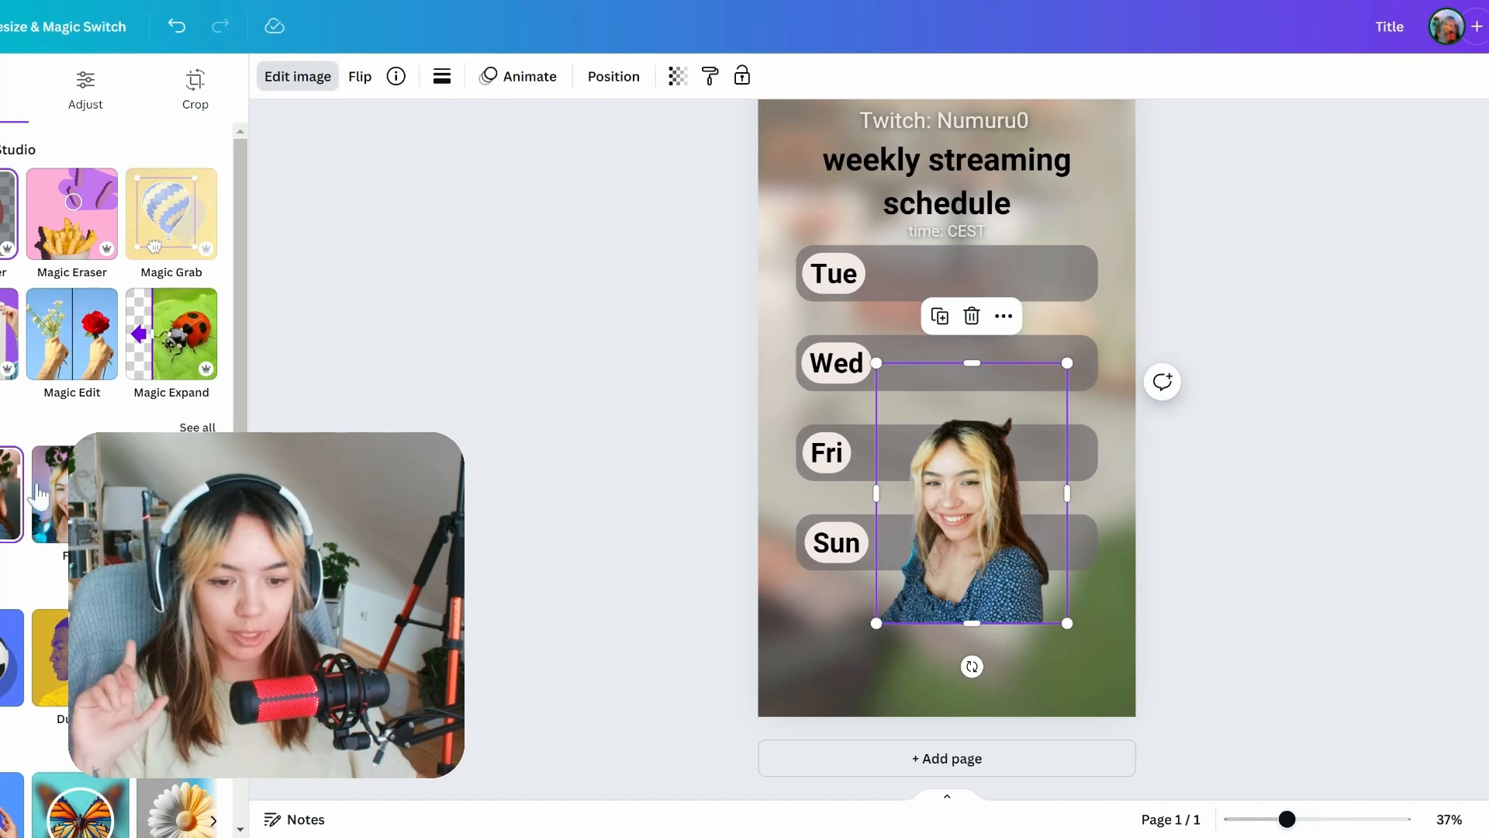
pyautogui.click(7, 213)
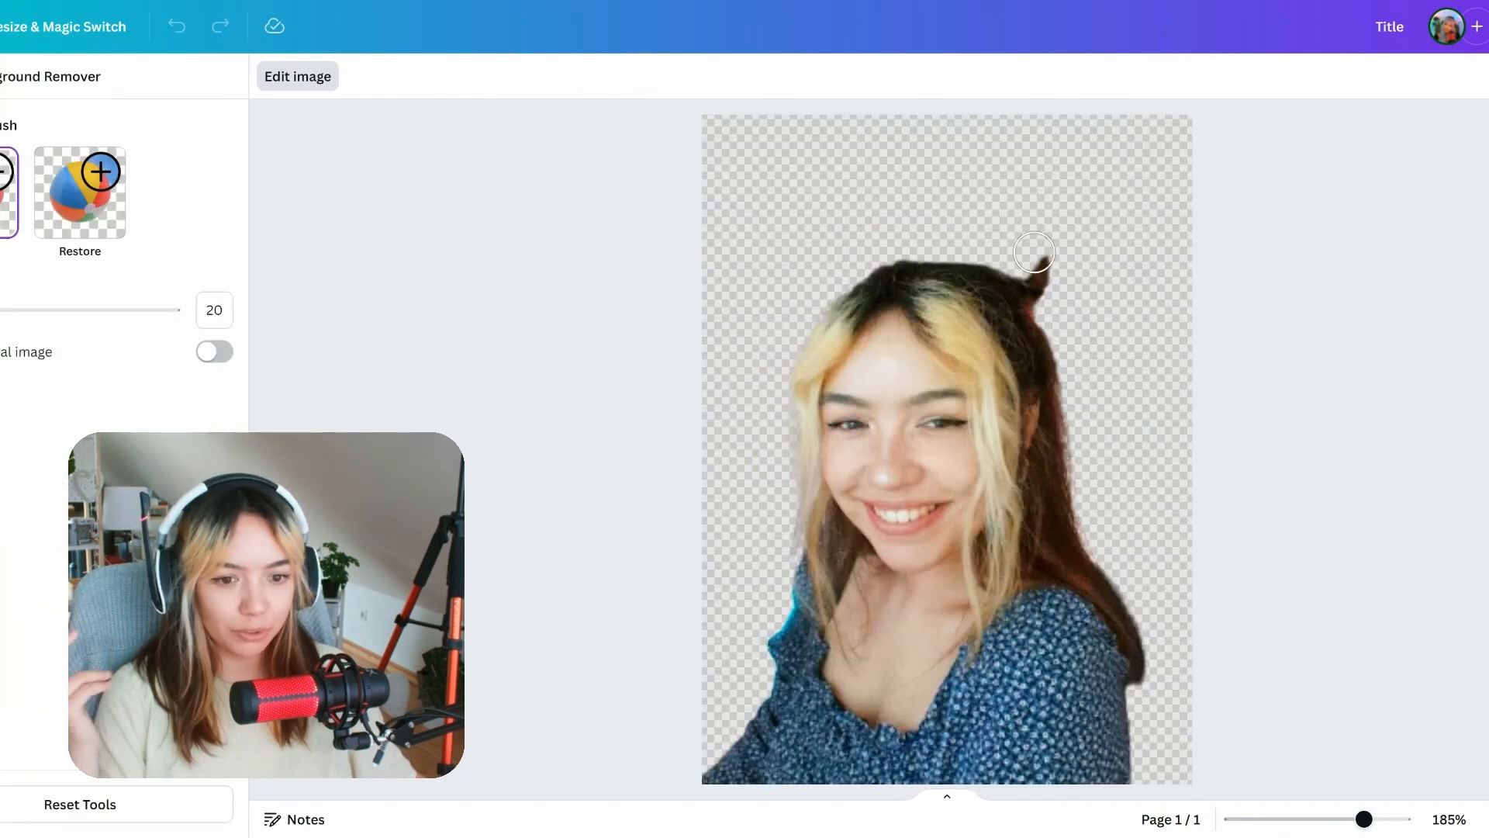
pyautogui.moveTo(62, 310); pyautogui.dragTo(4, 309)
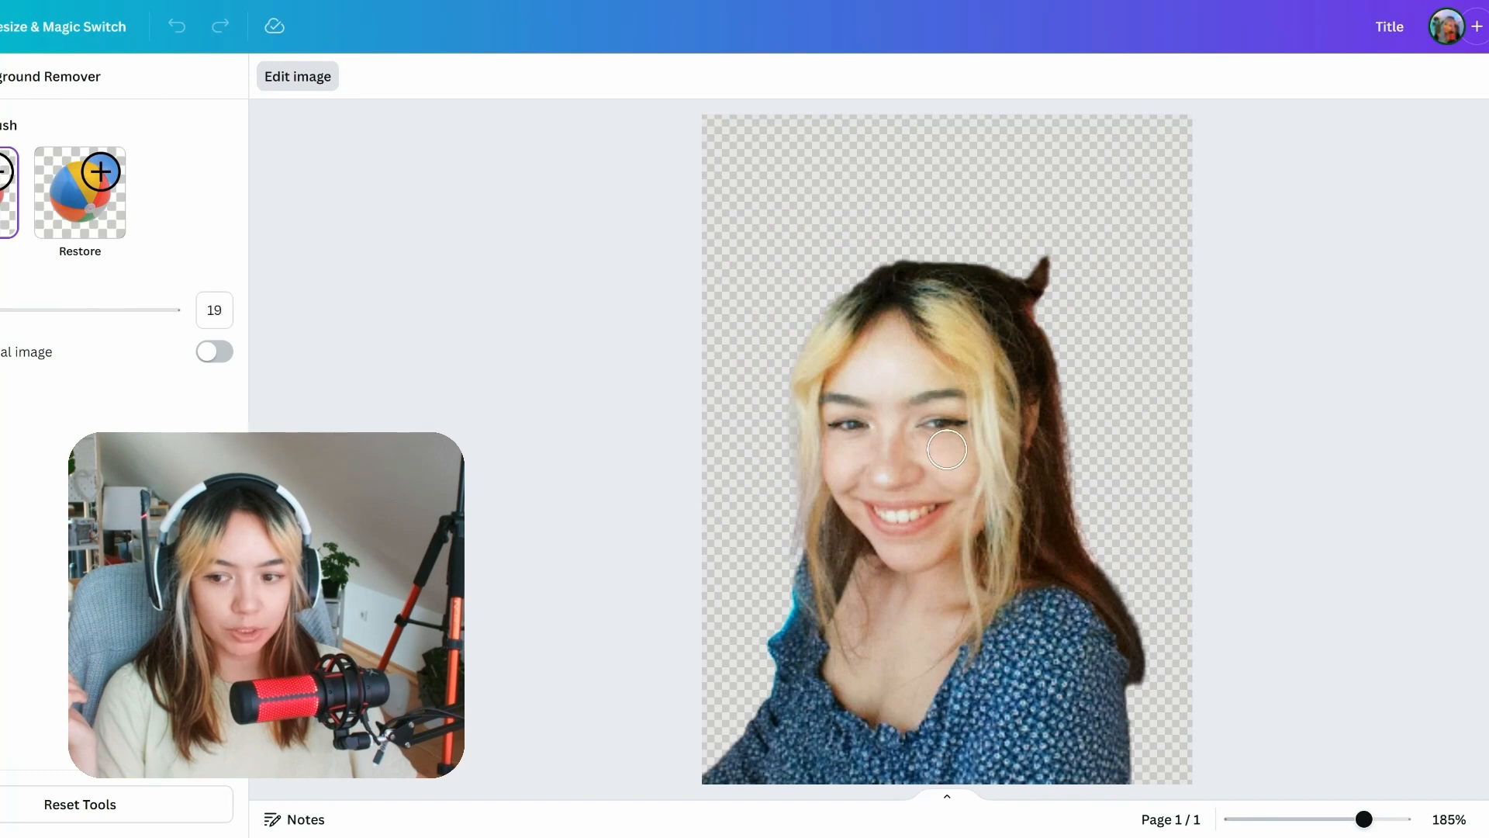
pyautogui.click(210, 351)
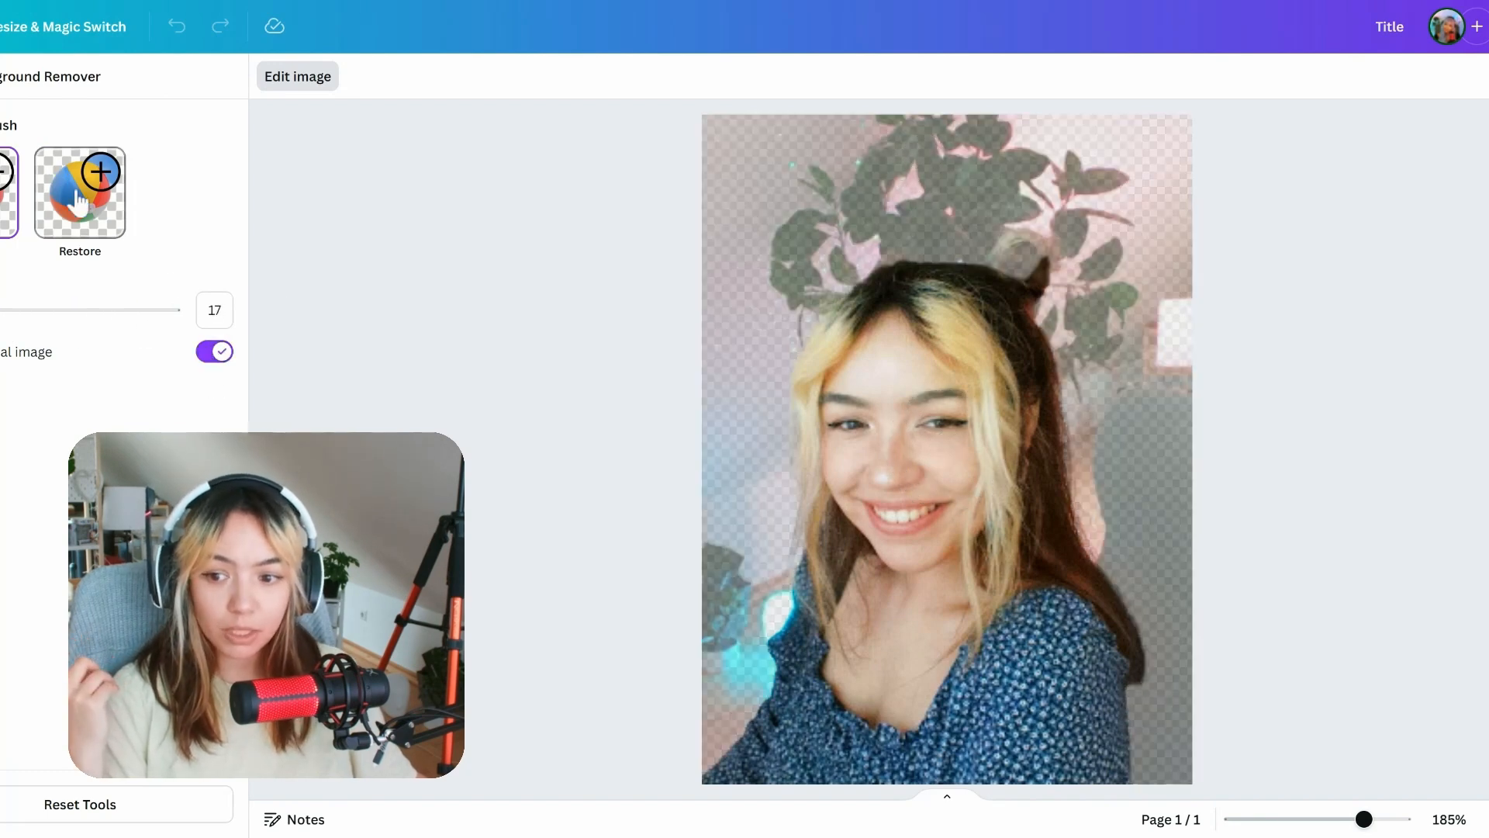
pyautogui.moveTo(4, 309); pyautogui.dragTo(0, 310)
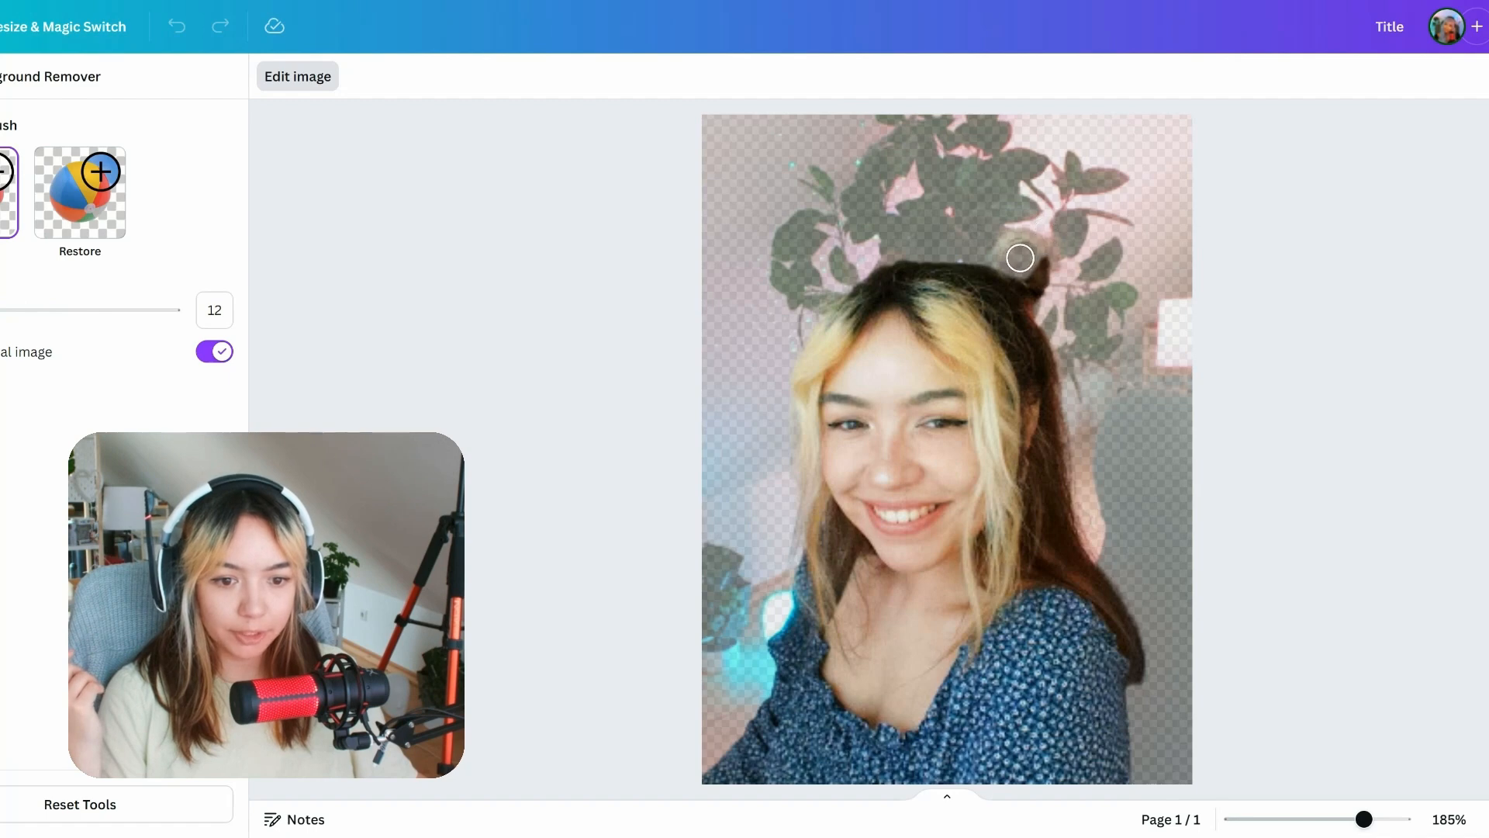
pyautogui.moveTo(1020, 258); pyautogui.dragTo(1034, 293)
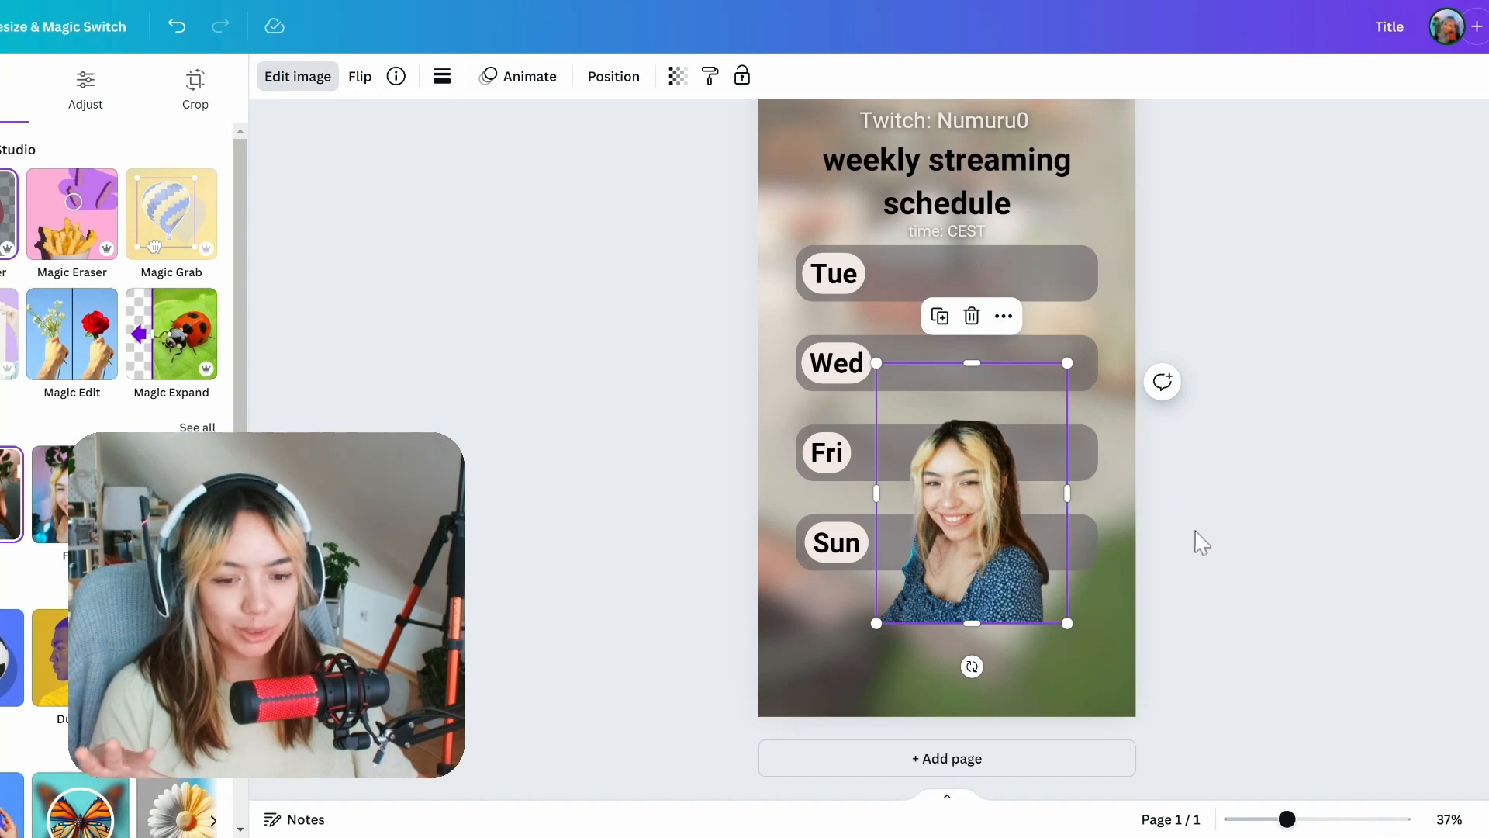
# Step: Add an Outline shadow effect to the portrait cutout and set its color to white
pyautogui.scroll(-1, 35, 574)
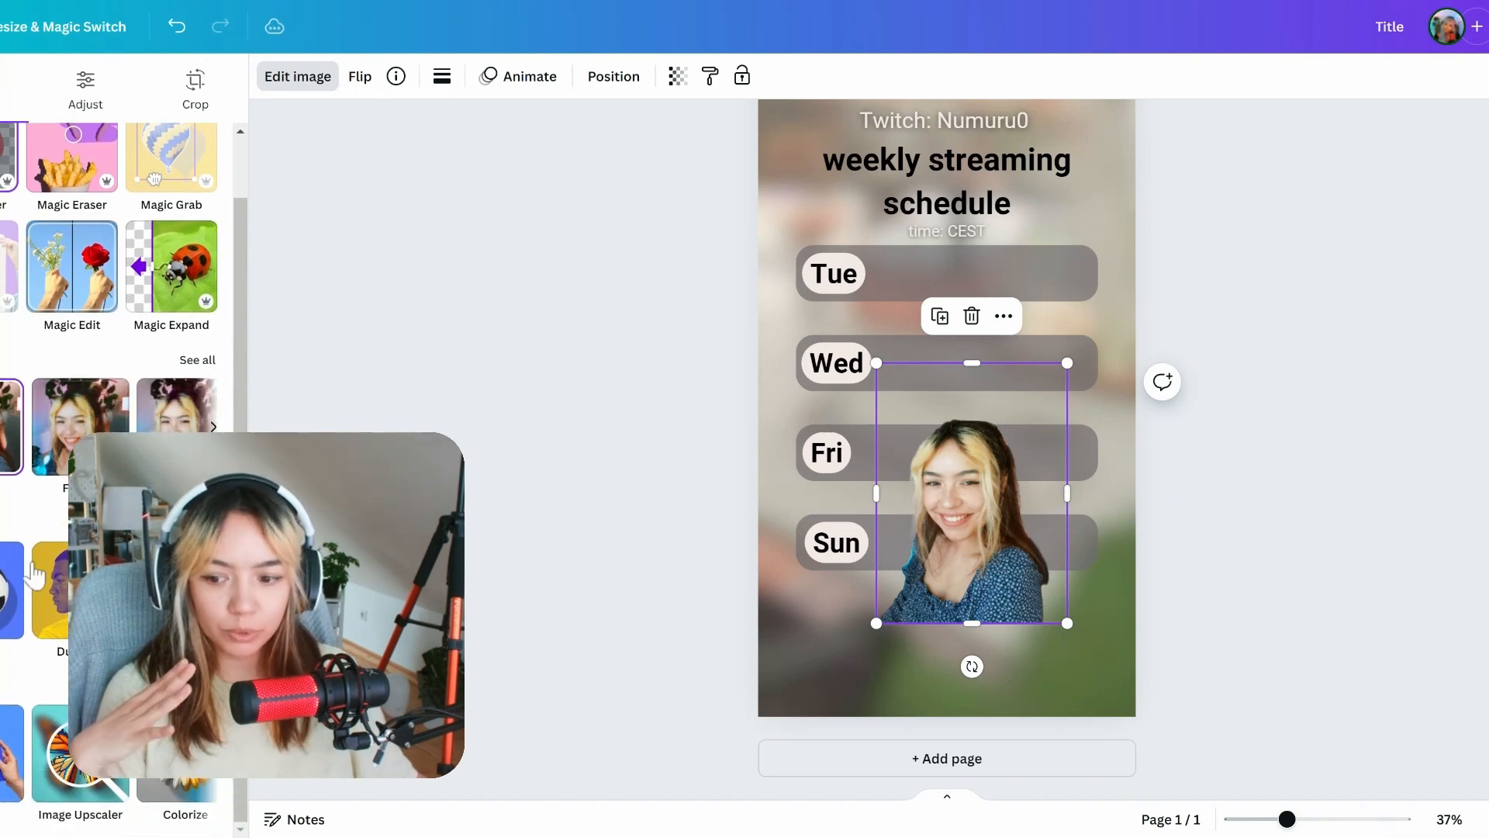
pyautogui.click(35, 574)
pyautogui.click(199, 289)
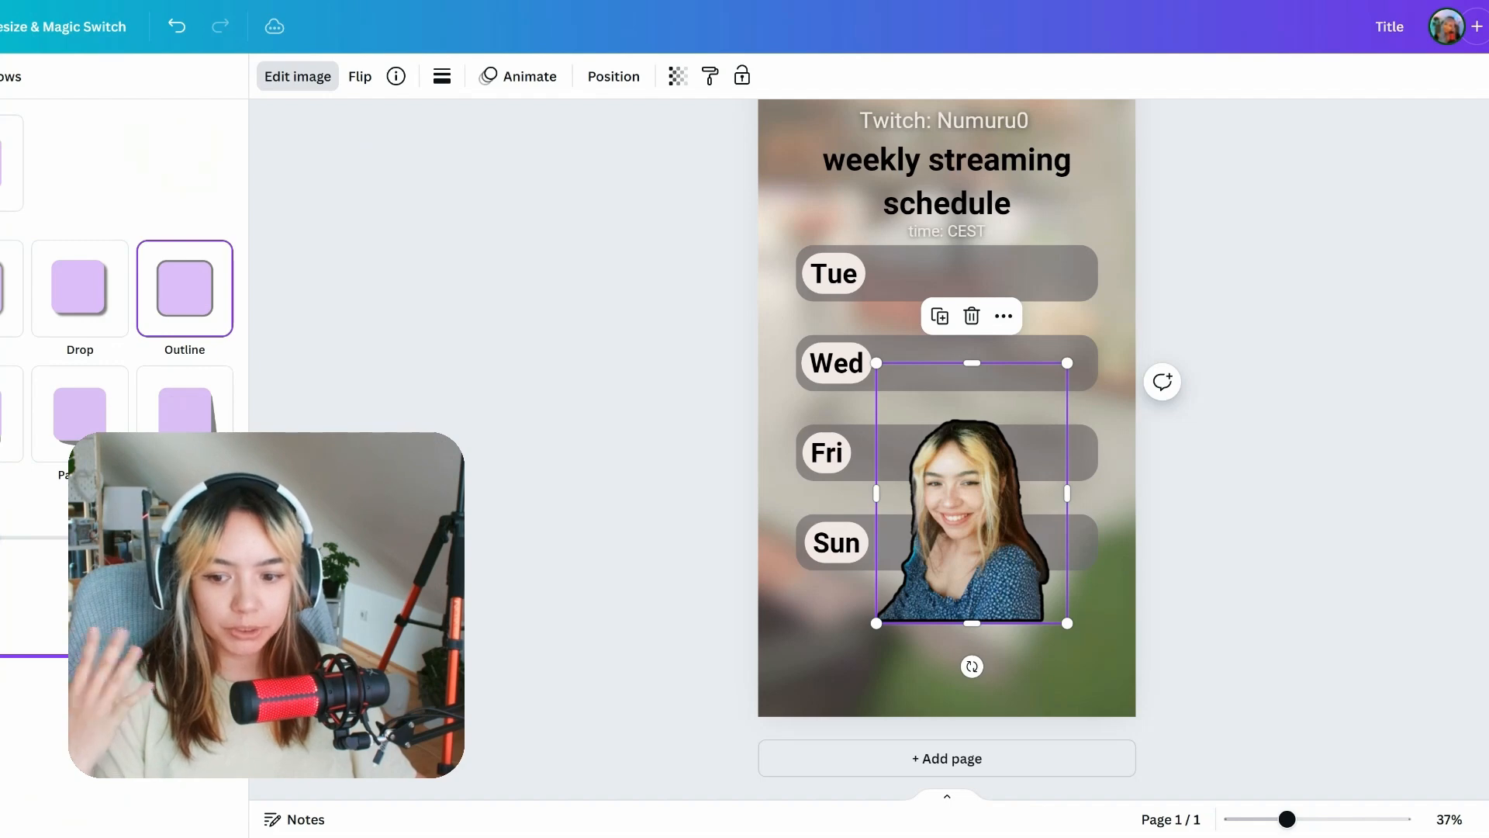
pyautogui.click(218, 586)
pyautogui.moveTo(233, 690); pyautogui.dragTo(220, 625)
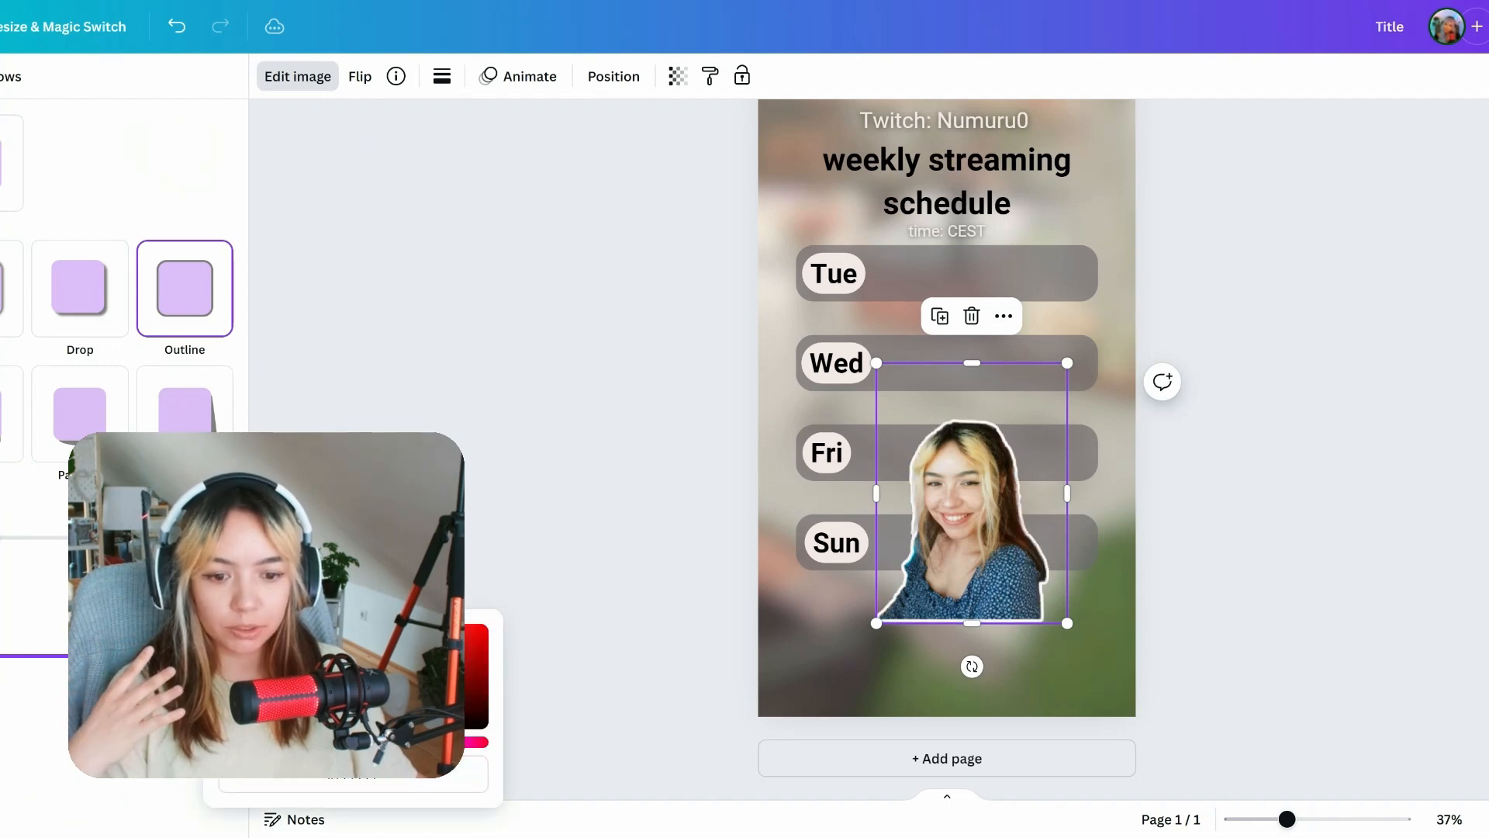
# Step: Shrink the outlined portrait slightly and place it in the page's lower-right corner, running past the page edge
pyautogui.moveTo(937, 560); pyautogui.dragTo(968, 635)
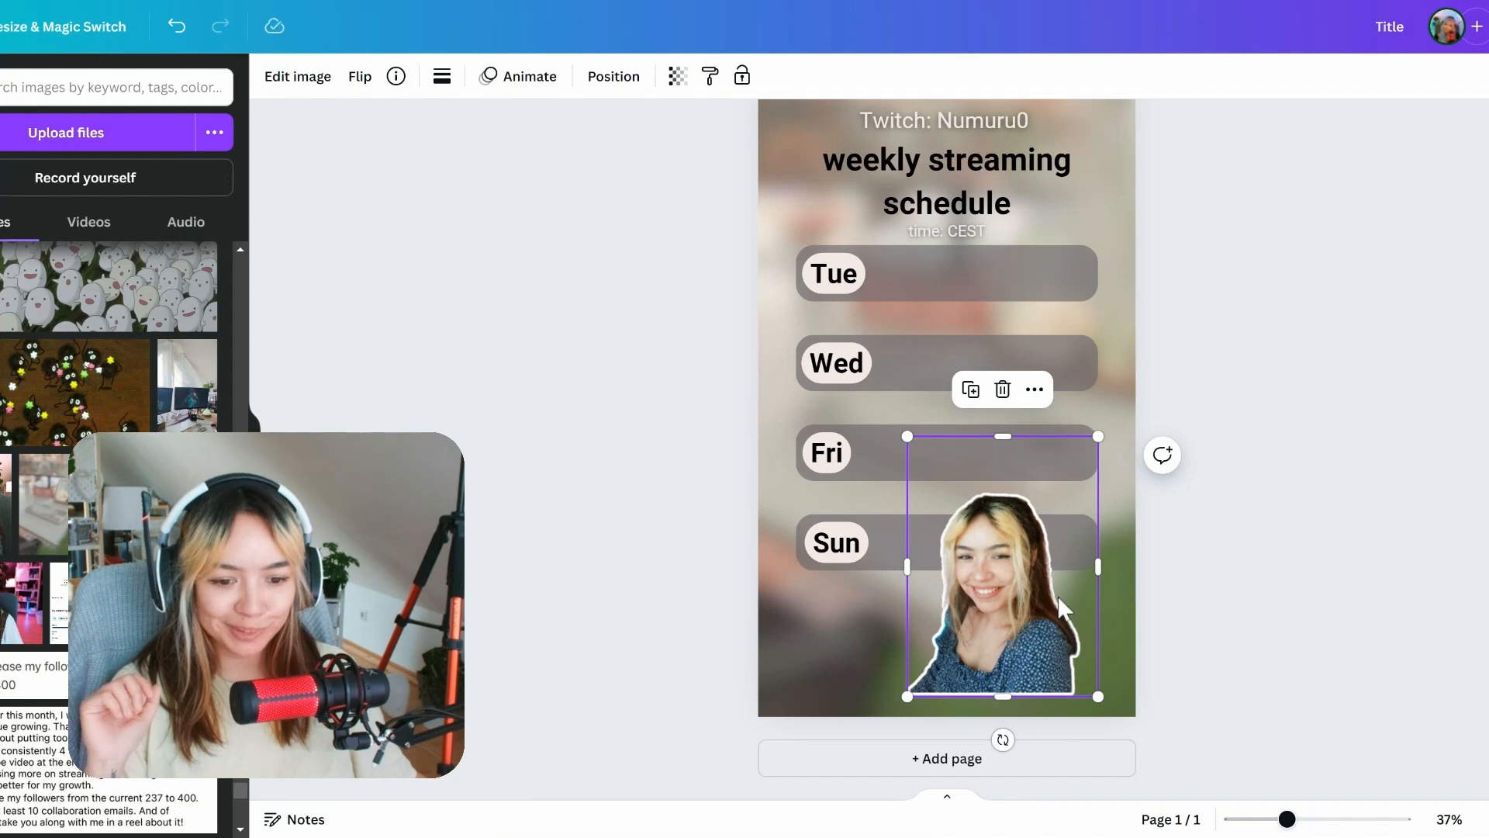
pyautogui.moveTo(1060, 598); pyautogui.dragTo(1086, 630)
pyautogui.moveTo(1125, 467); pyautogui.dragTo(1149, 435)
pyautogui.moveTo(1065, 559); pyautogui.dragTo(1092, 576)
pyautogui.moveTo(1176, 454); pyautogui.dragTo(1152, 490)
pyautogui.moveTo(1028, 616); pyautogui.dragTo(1050, 641)
pyautogui.moveTo(983, 513); pyautogui.dragTo(999, 536)
pyautogui.moveTo(1061, 637); pyautogui.dragTo(1050, 597)
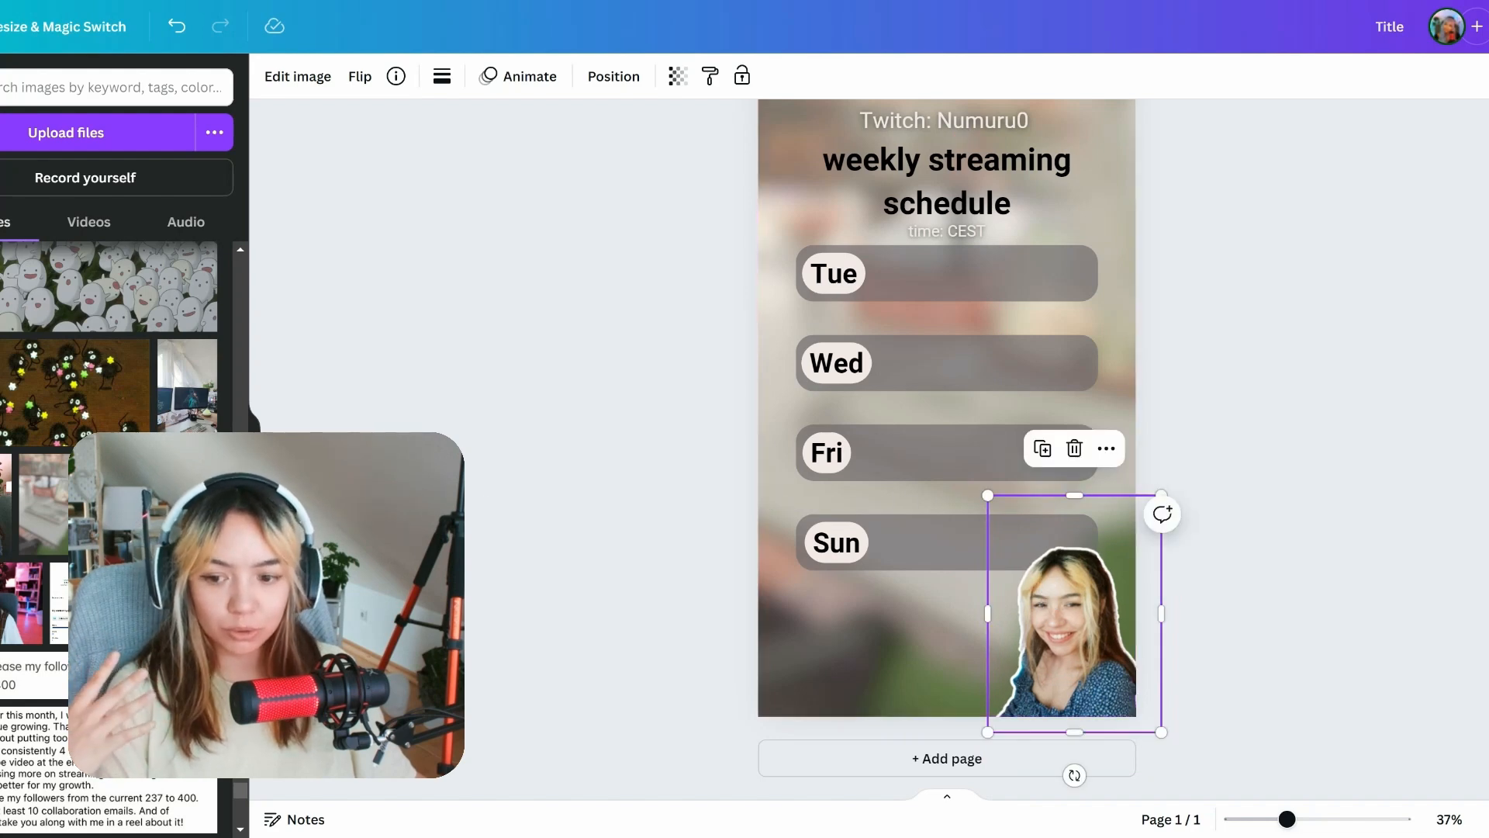
# Step: Insert the uploaded image of the smiling anime avatar in an apron and remove its background
pyautogui.moveTo(245, 790); pyautogui.dragTo(248, 266)
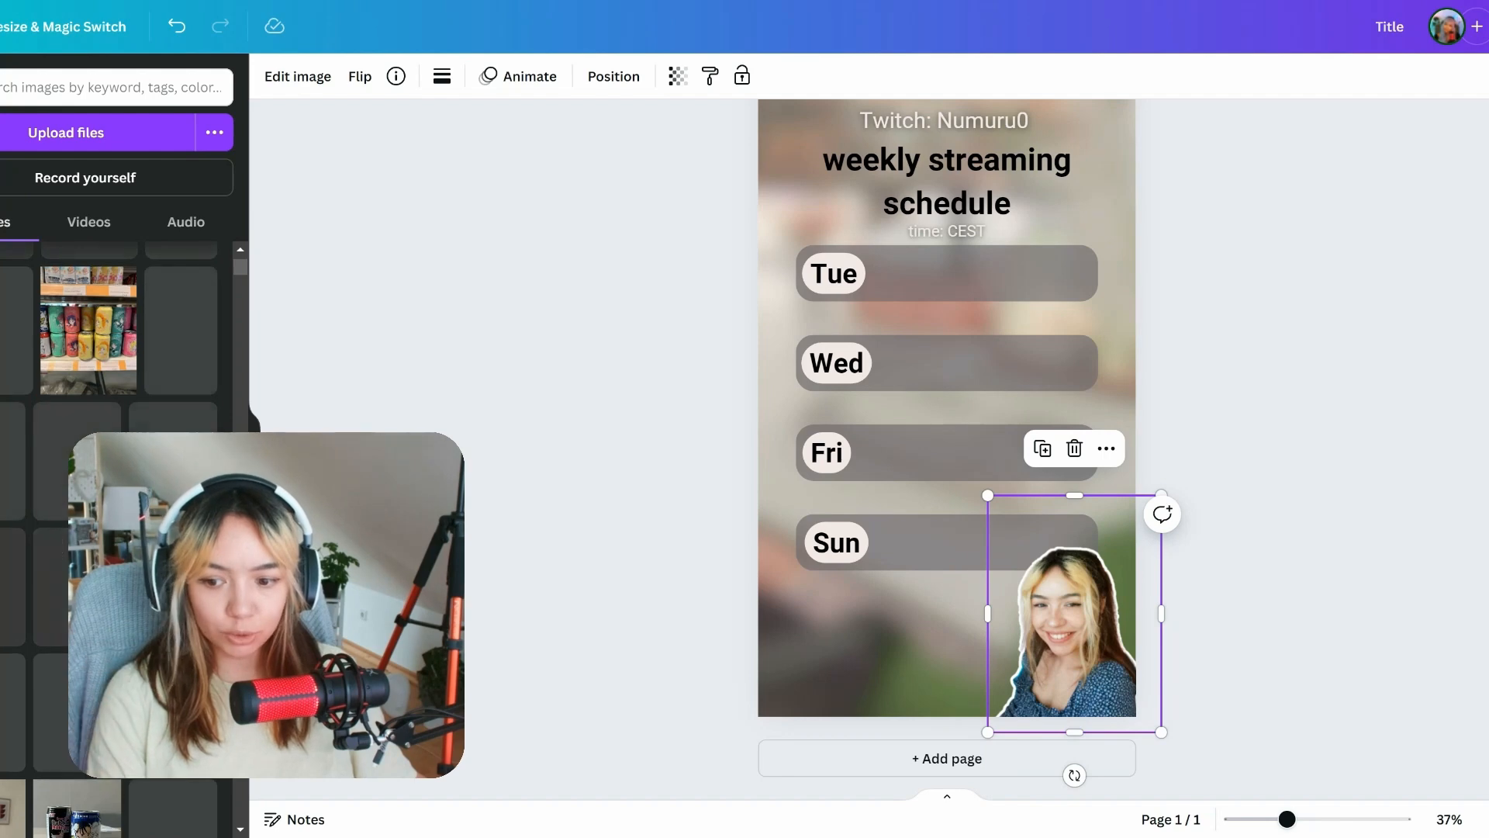
pyautogui.scroll(-12, 128, 403)
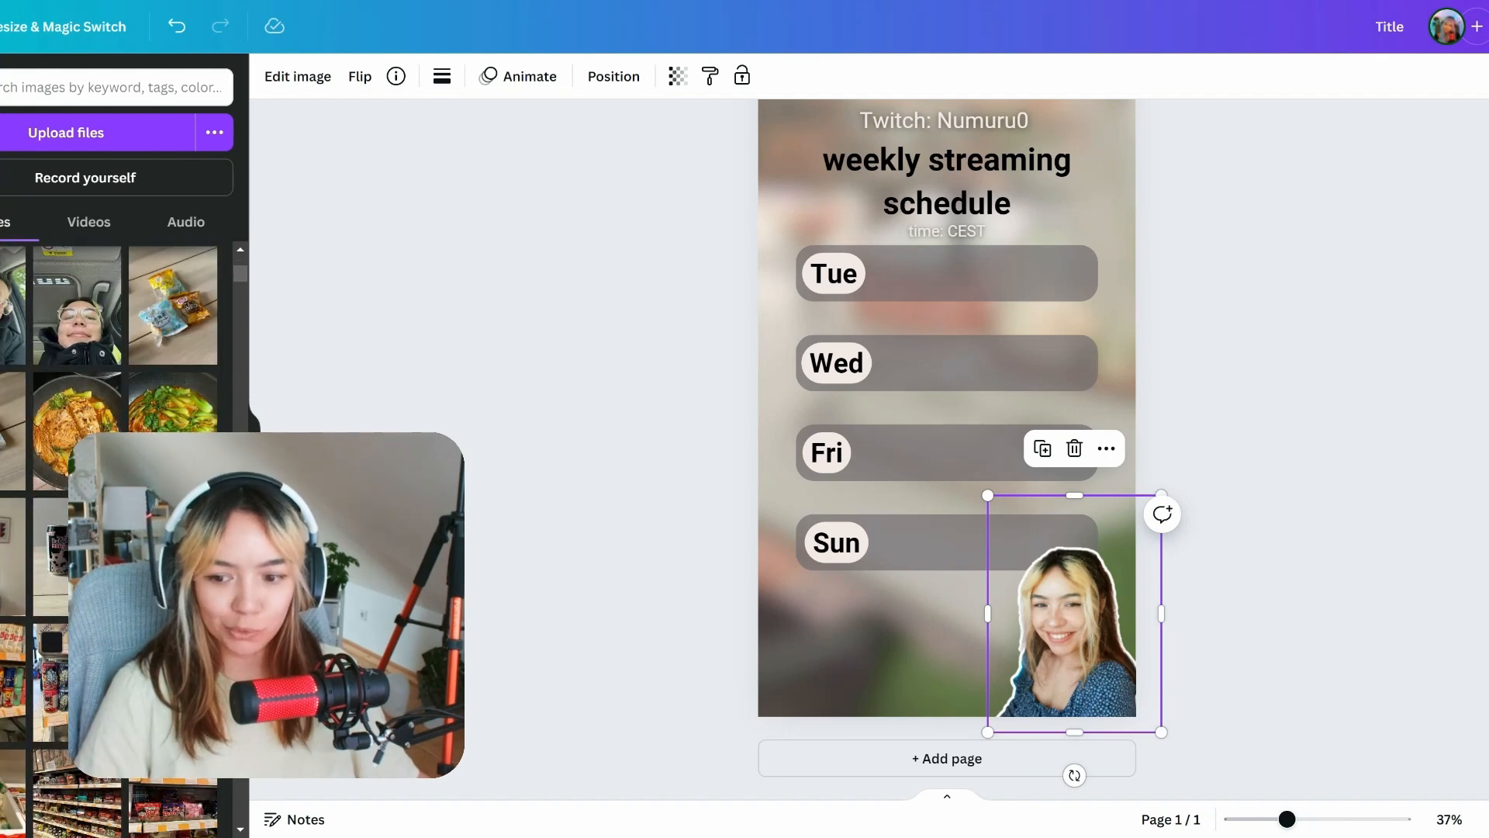
pyautogui.scroll(-8, 116, 334)
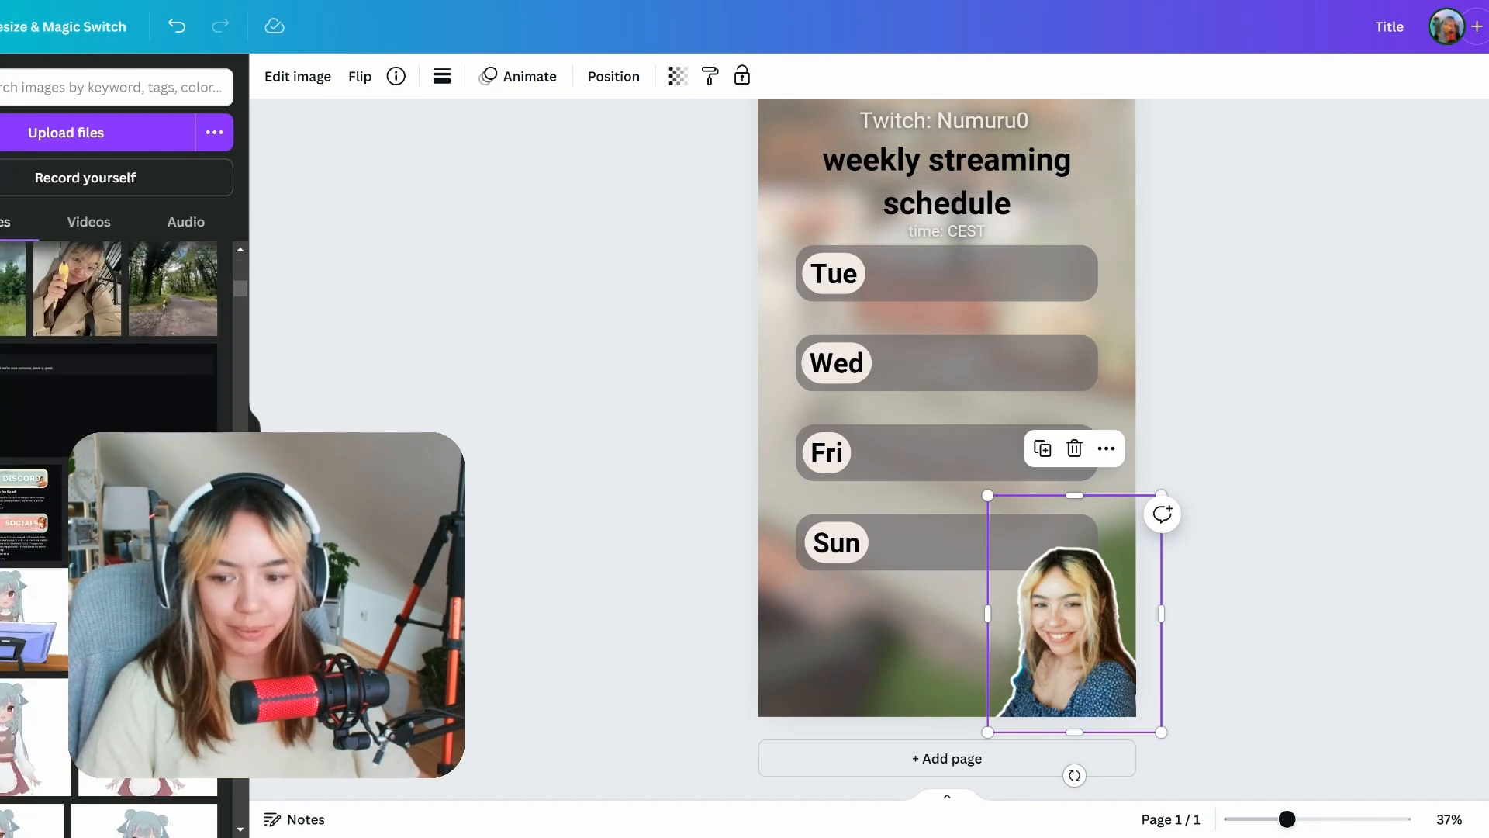
pyautogui.click(147, 456)
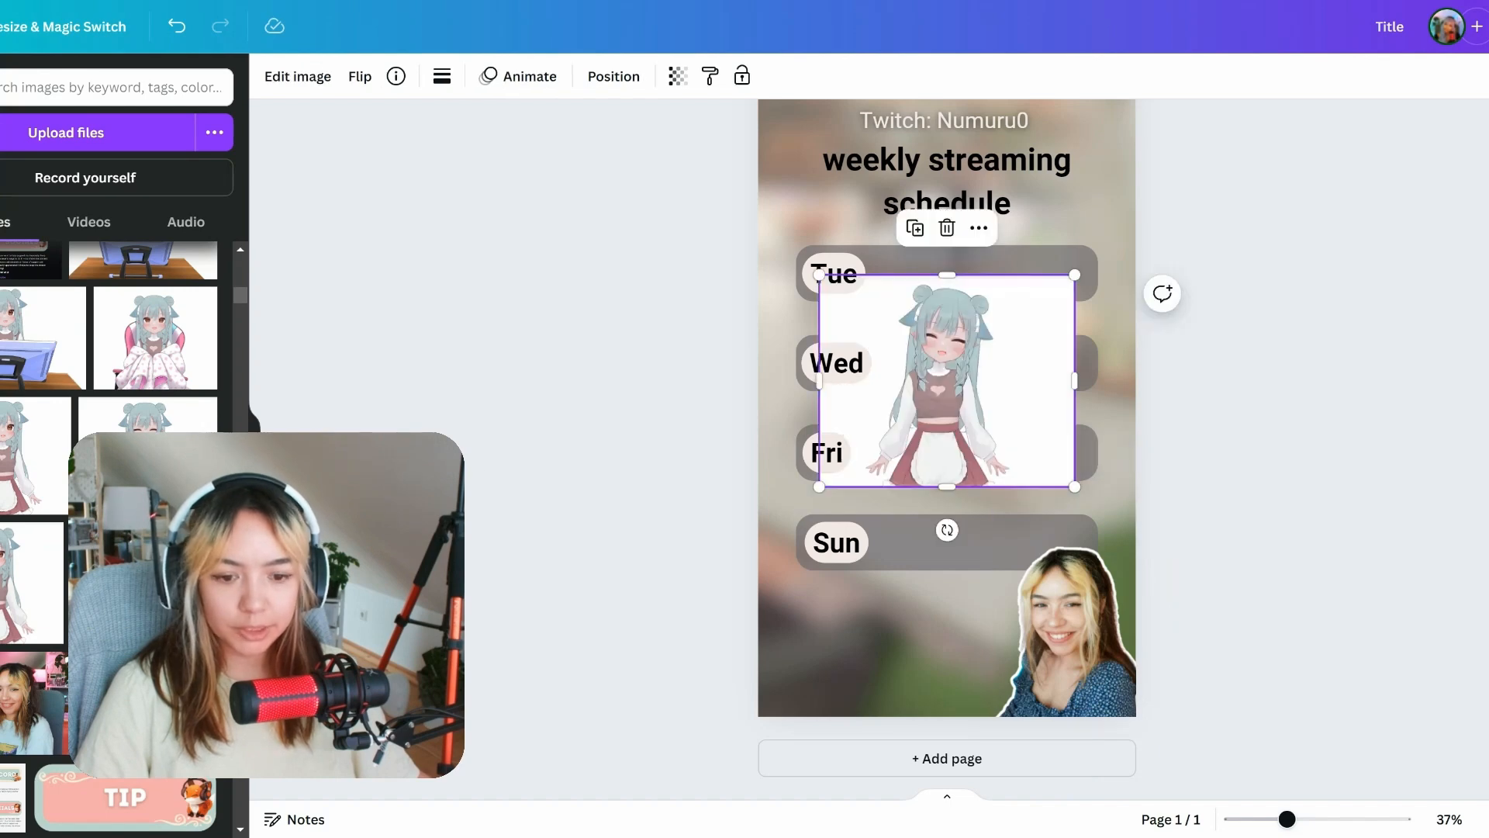
pyautogui.moveTo(1055, 394); pyautogui.dragTo(1035, 453)
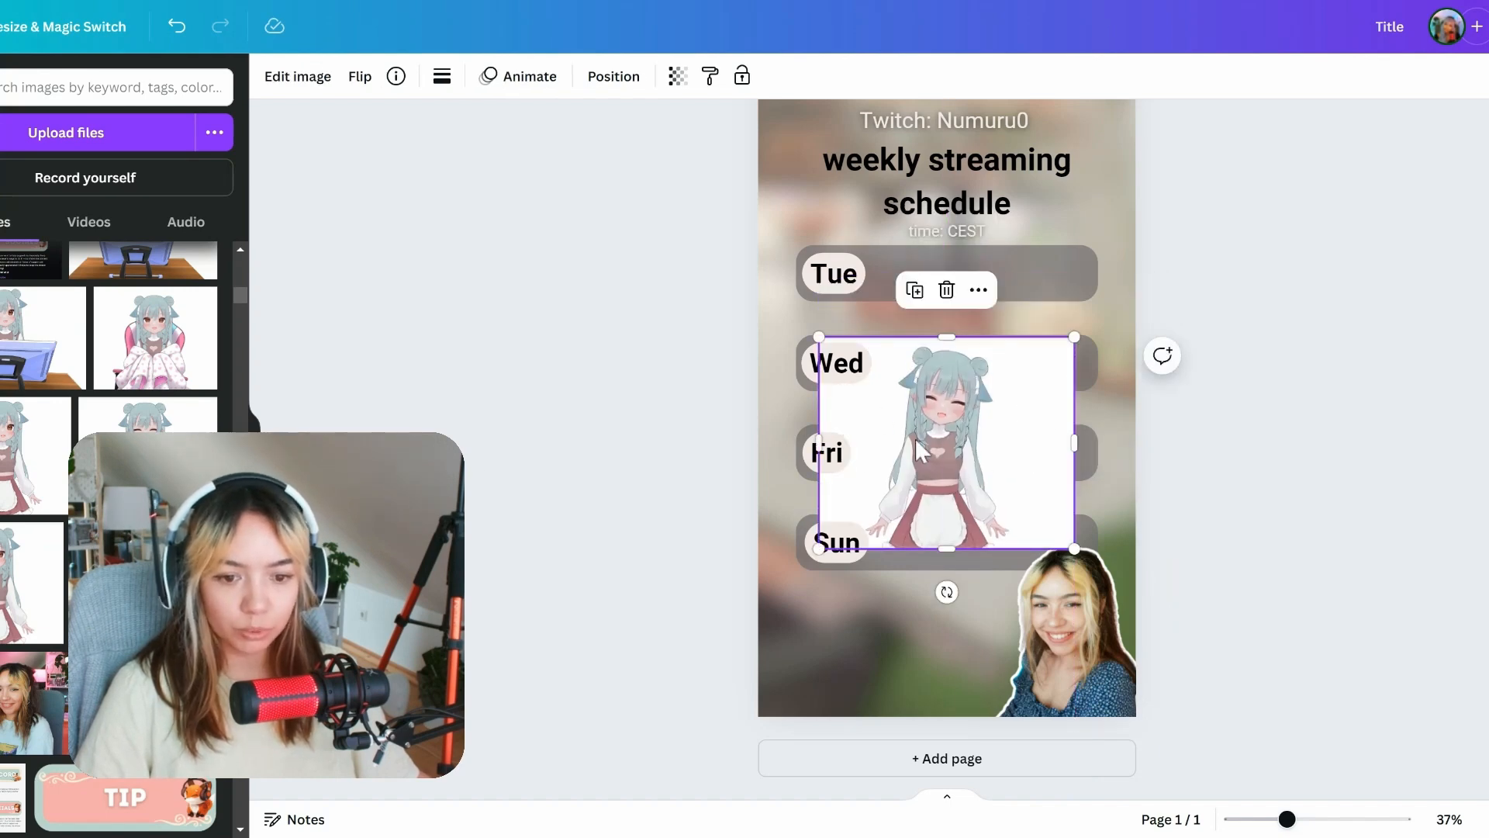
pyautogui.click(298, 76)
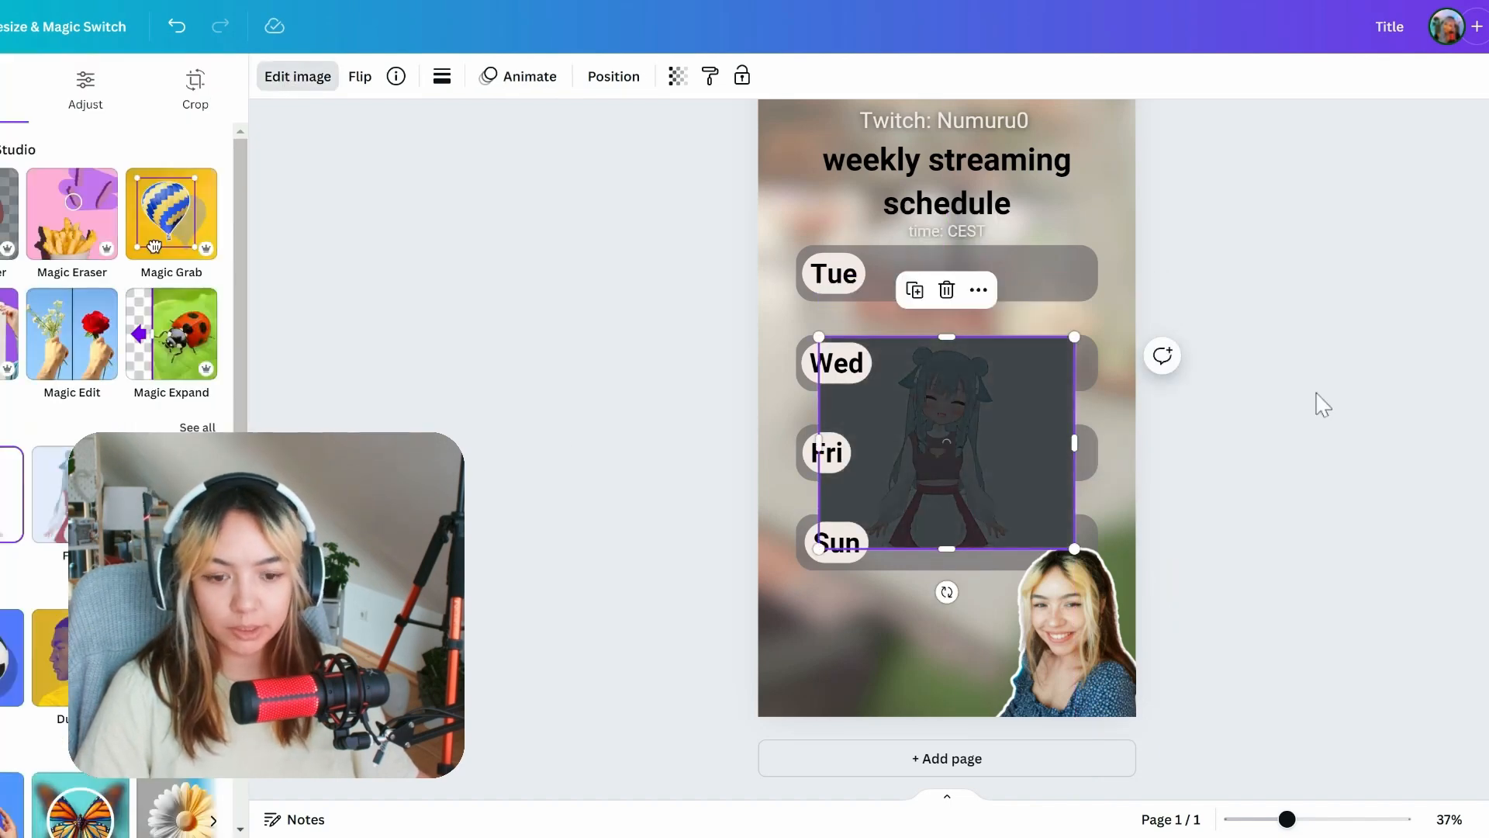
# Step: Enlarge the avatar cutout over the schedule bars and crop the empty space on both of its sides
pyautogui.moveTo(997, 444); pyautogui.dragTo(1014, 482)
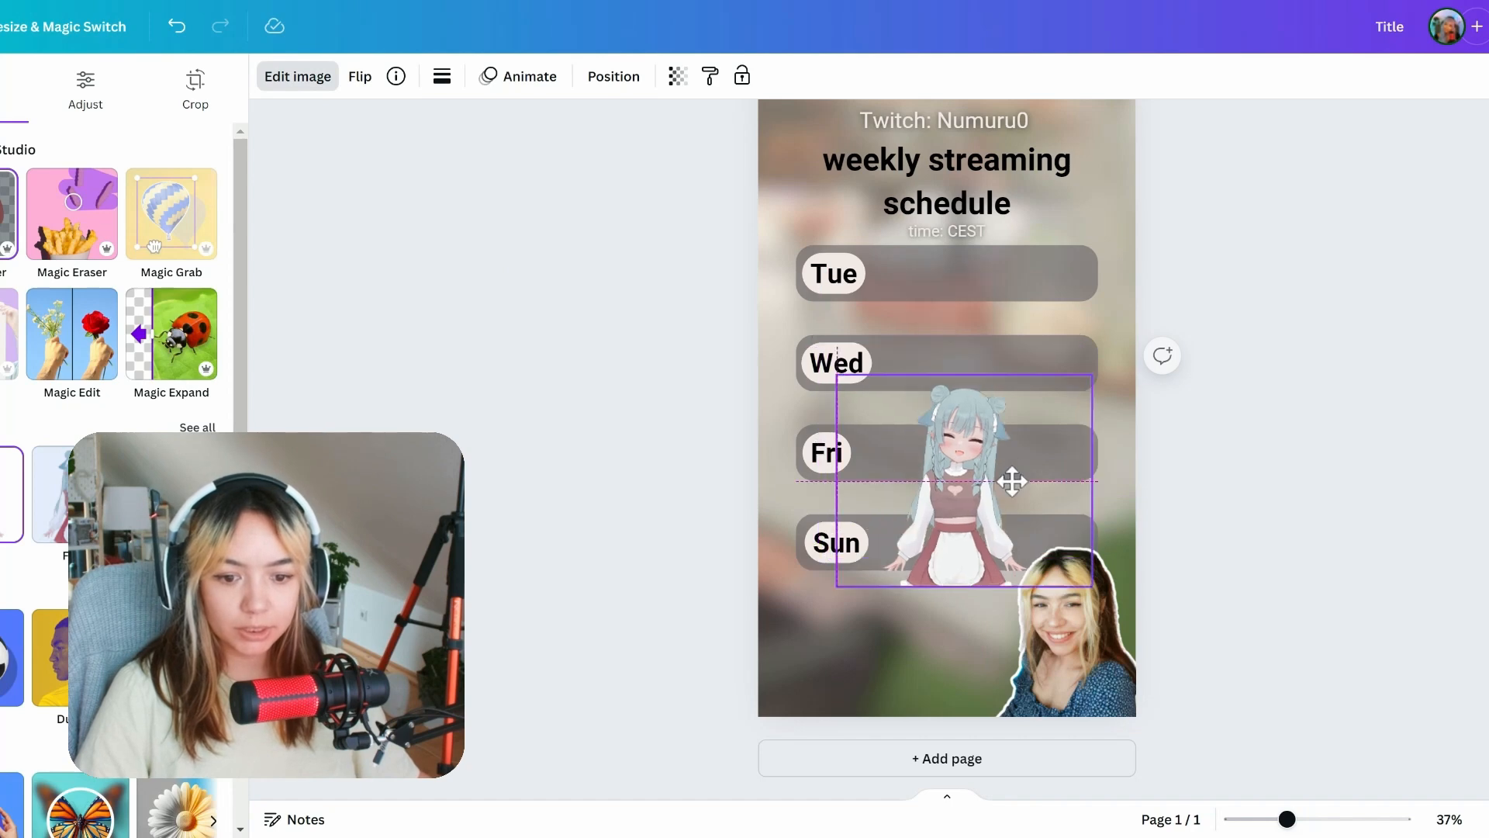
pyautogui.moveTo(1092, 375); pyautogui.dragTo(1180, 319)
pyautogui.moveTo(940, 359); pyautogui.dragTo(900, 450)
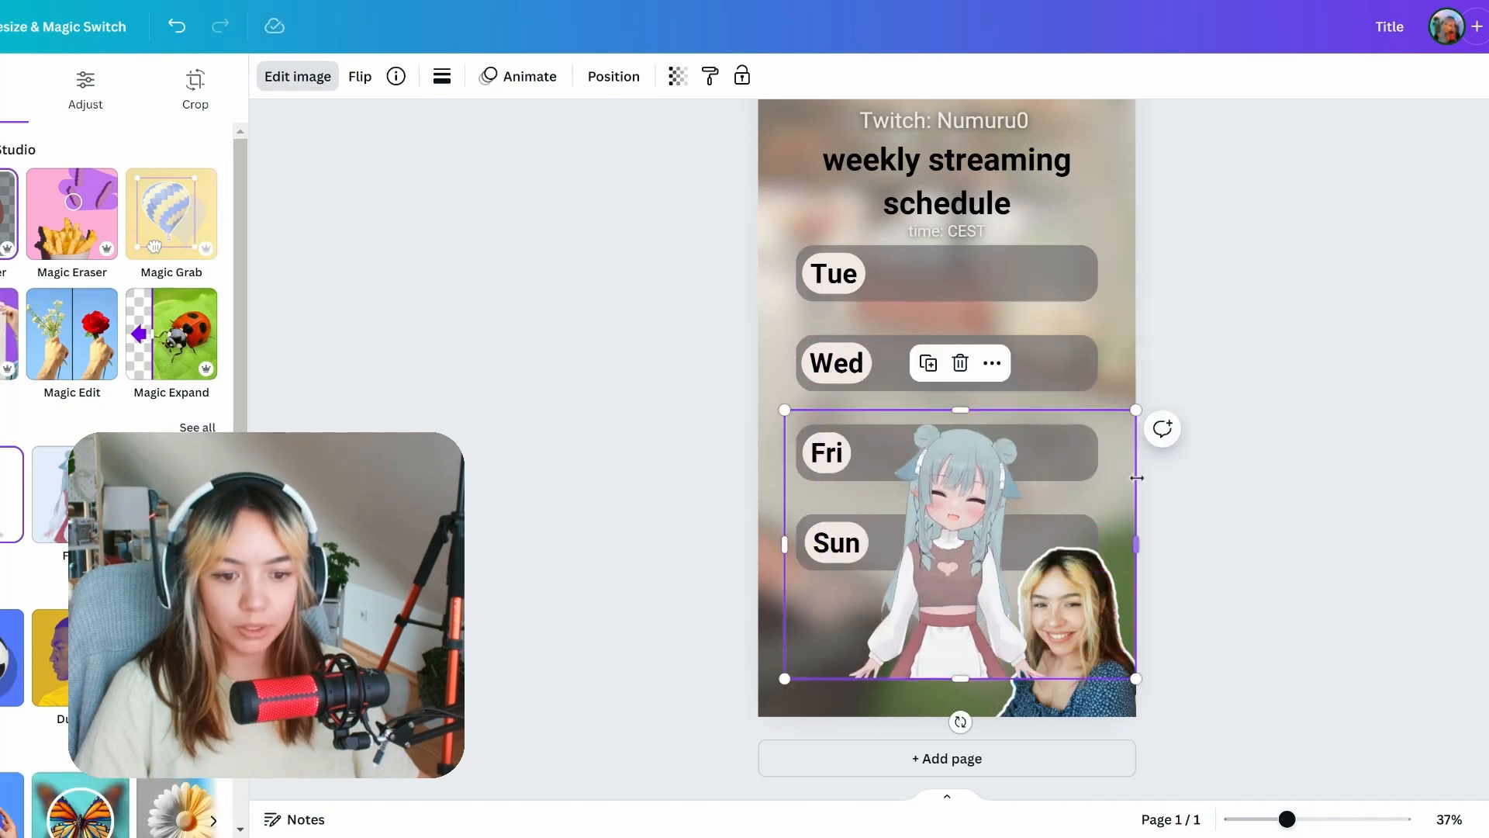
pyautogui.moveTo(1136, 410); pyautogui.dragTo(1448, 171)
pyautogui.moveTo(1062, 441); pyautogui.dragTo(948, 448)
pyautogui.moveTo(1336, 432); pyautogui.dragTo(1171, 432)
pyautogui.moveTo(672, 432); pyautogui.dragTo(778, 430)
# Step: Shrink the avatar and place it at the page's lower left, overlapping the "Sun" bar and mirroring the portrait
pyautogui.moveTo(961, 484); pyautogui.dragTo(946, 519)
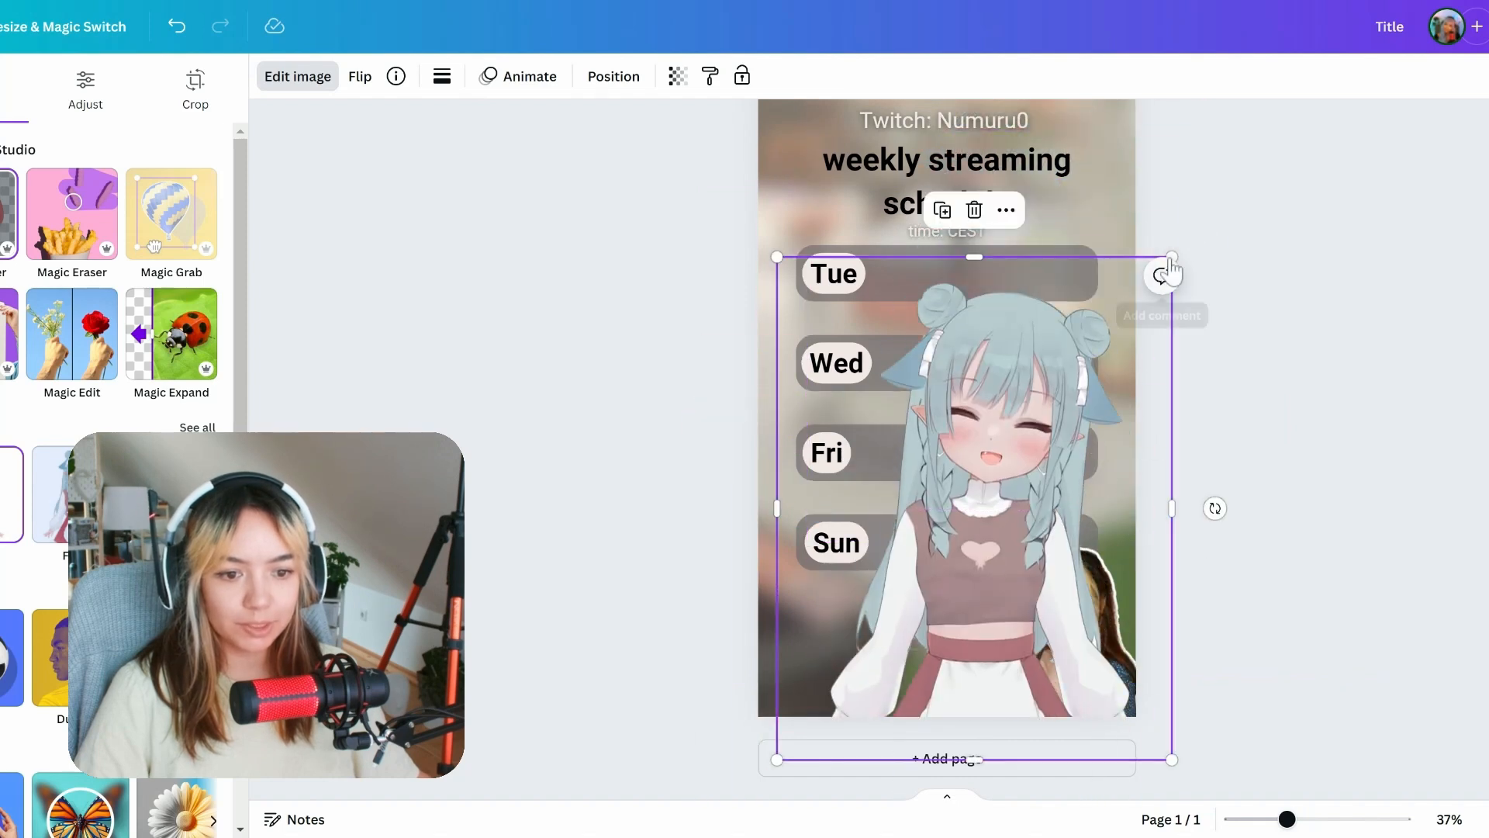
pyautogui.moveTo(1163, 273); pyautogui.dragTo(1002, 482)
pyautogui.moveTo(875, 597); pyautogui.dragTo(847, 642)
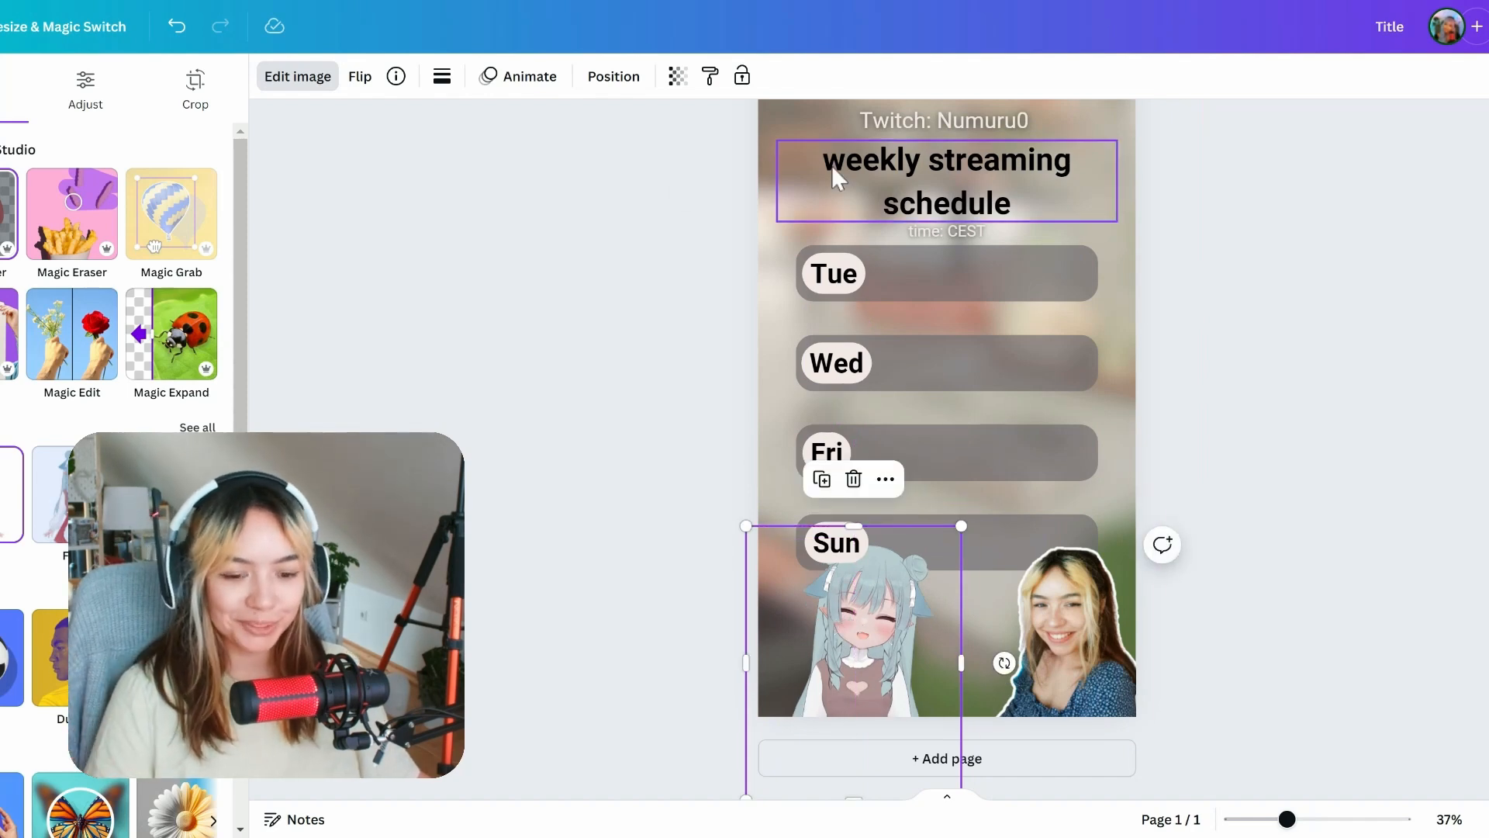
# Step: Send the avatar backward in the layer order so it sits behind the "Sun" bar, and send the portrait backward too
pyautogui.scroll(2, 1124, 440)
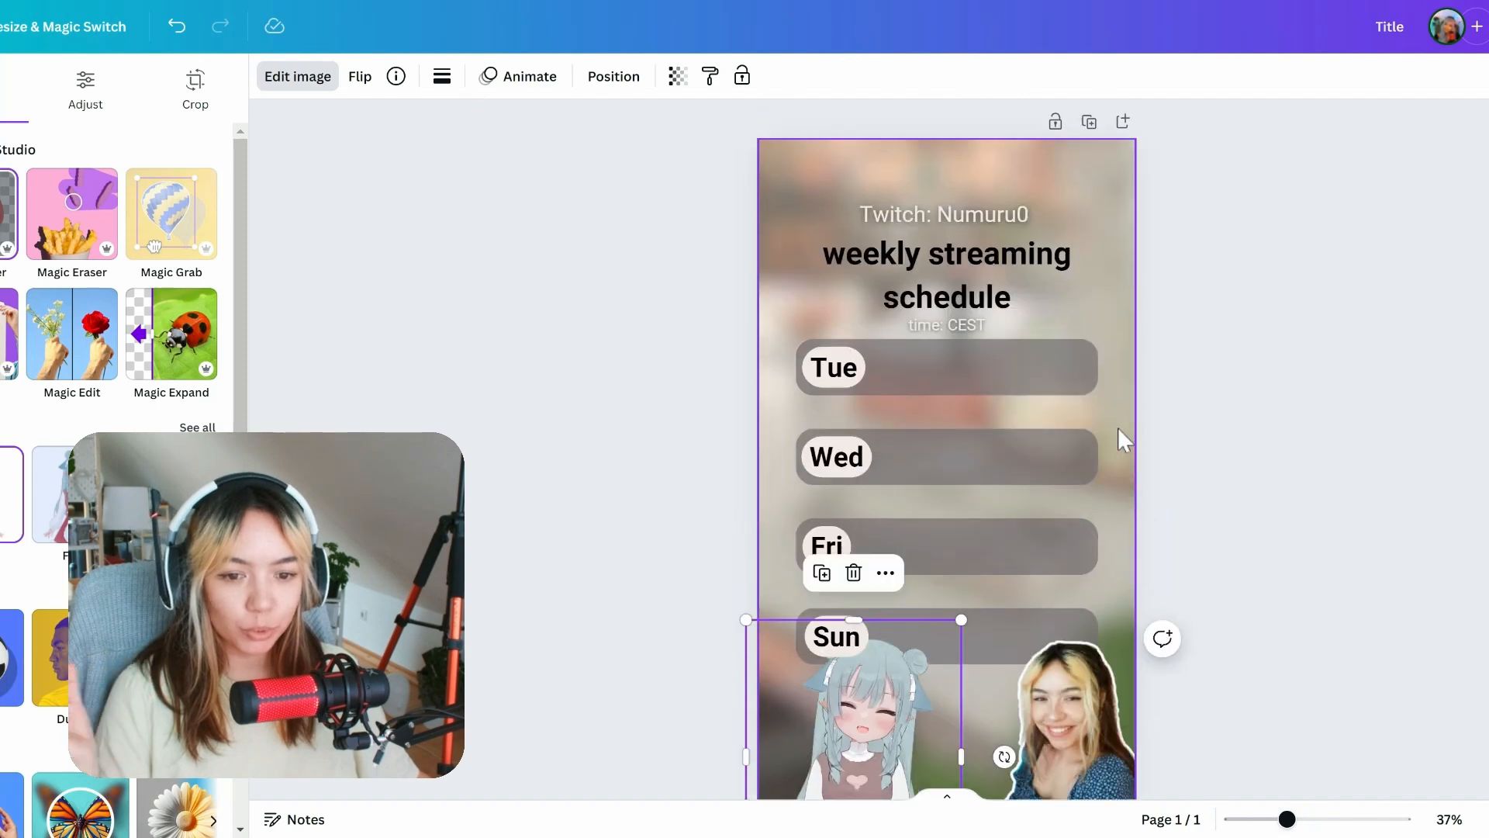
pyautogui.scroll(-2, 1116, 392)
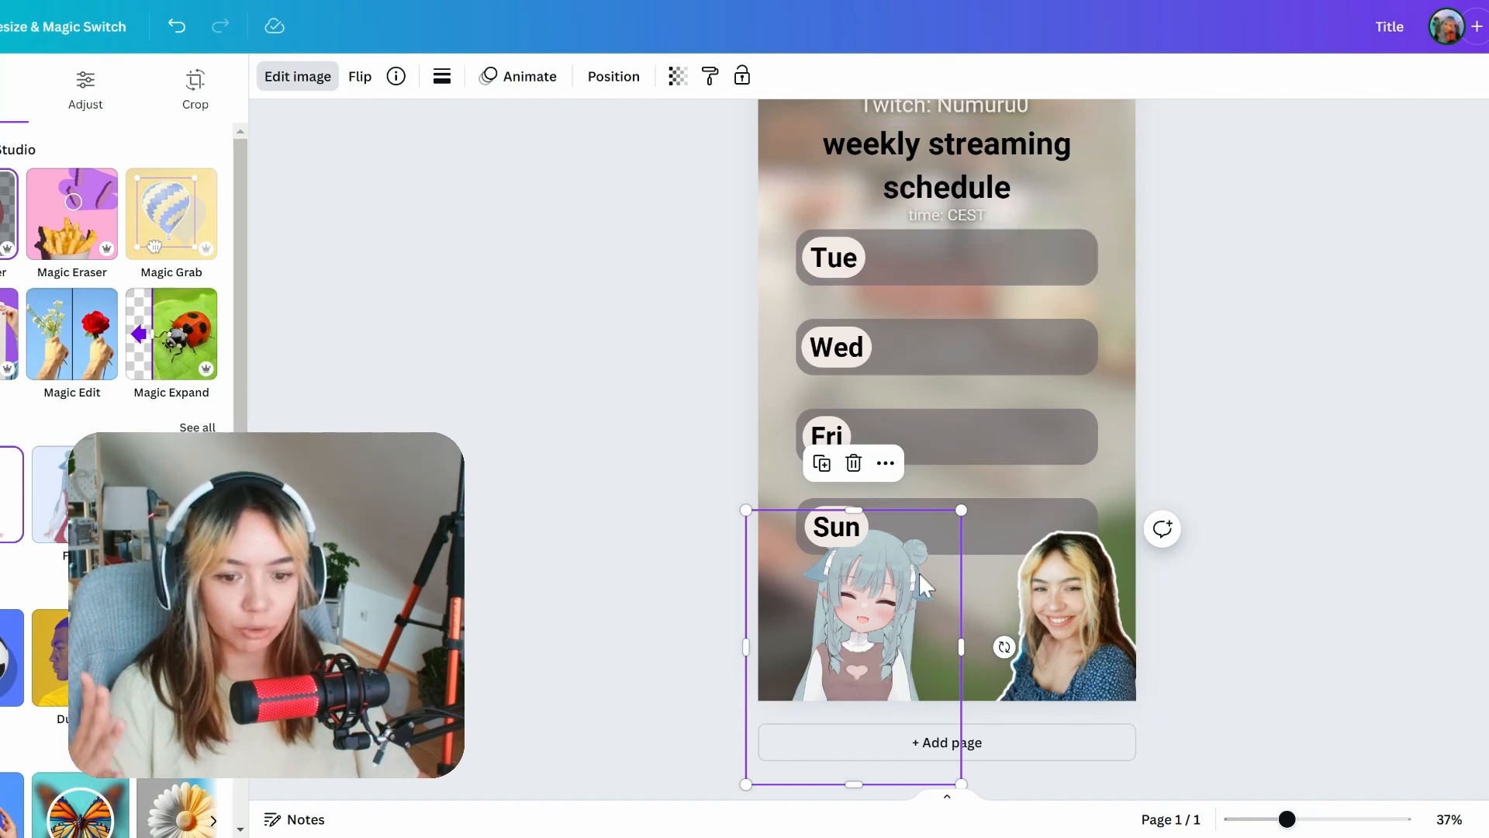
pyautogui.click(710, 75)
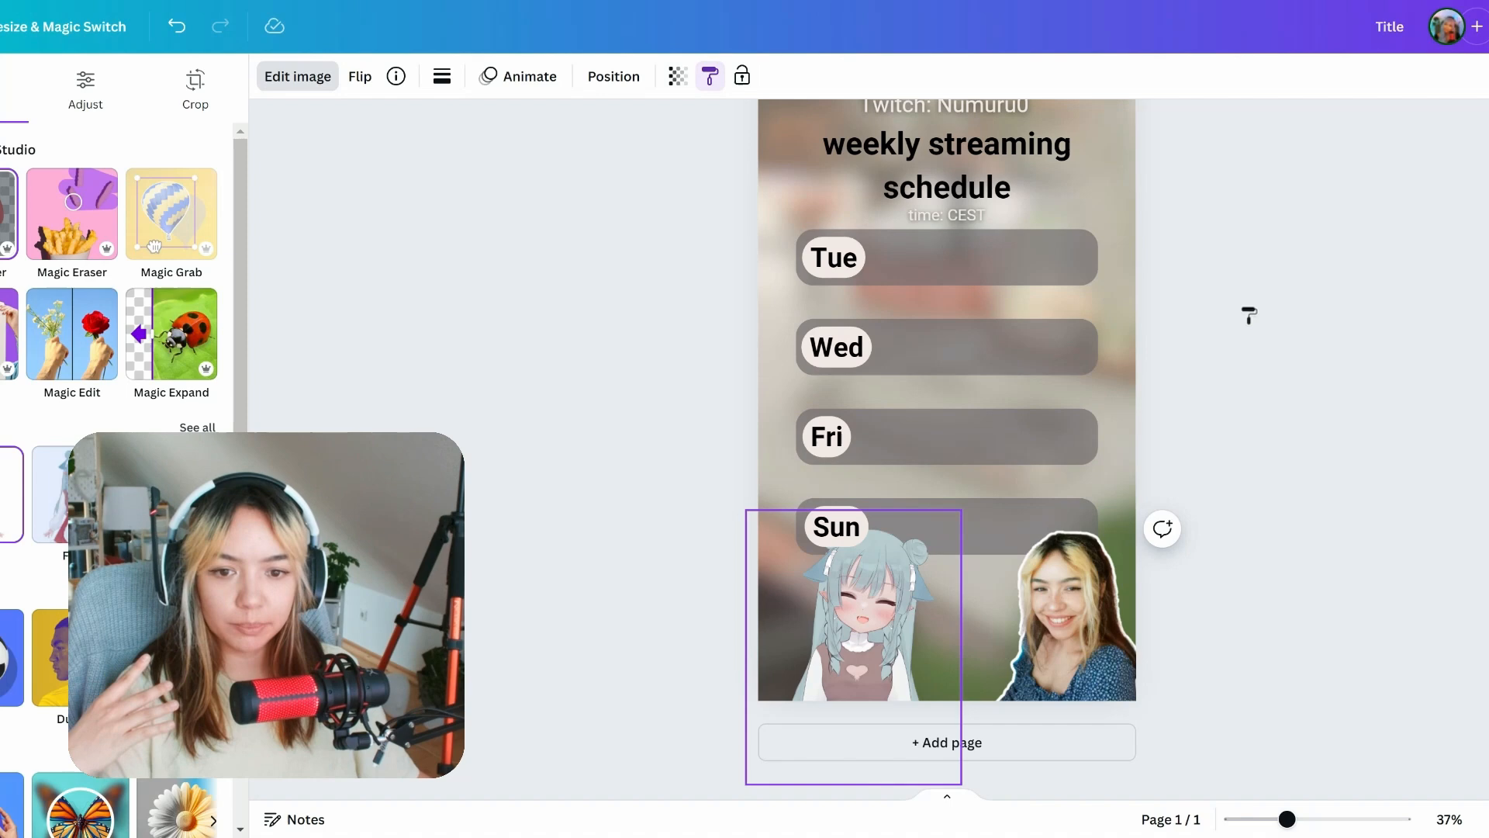
pyautogui.click(643, 77)
pyautogui.click(705, 79)
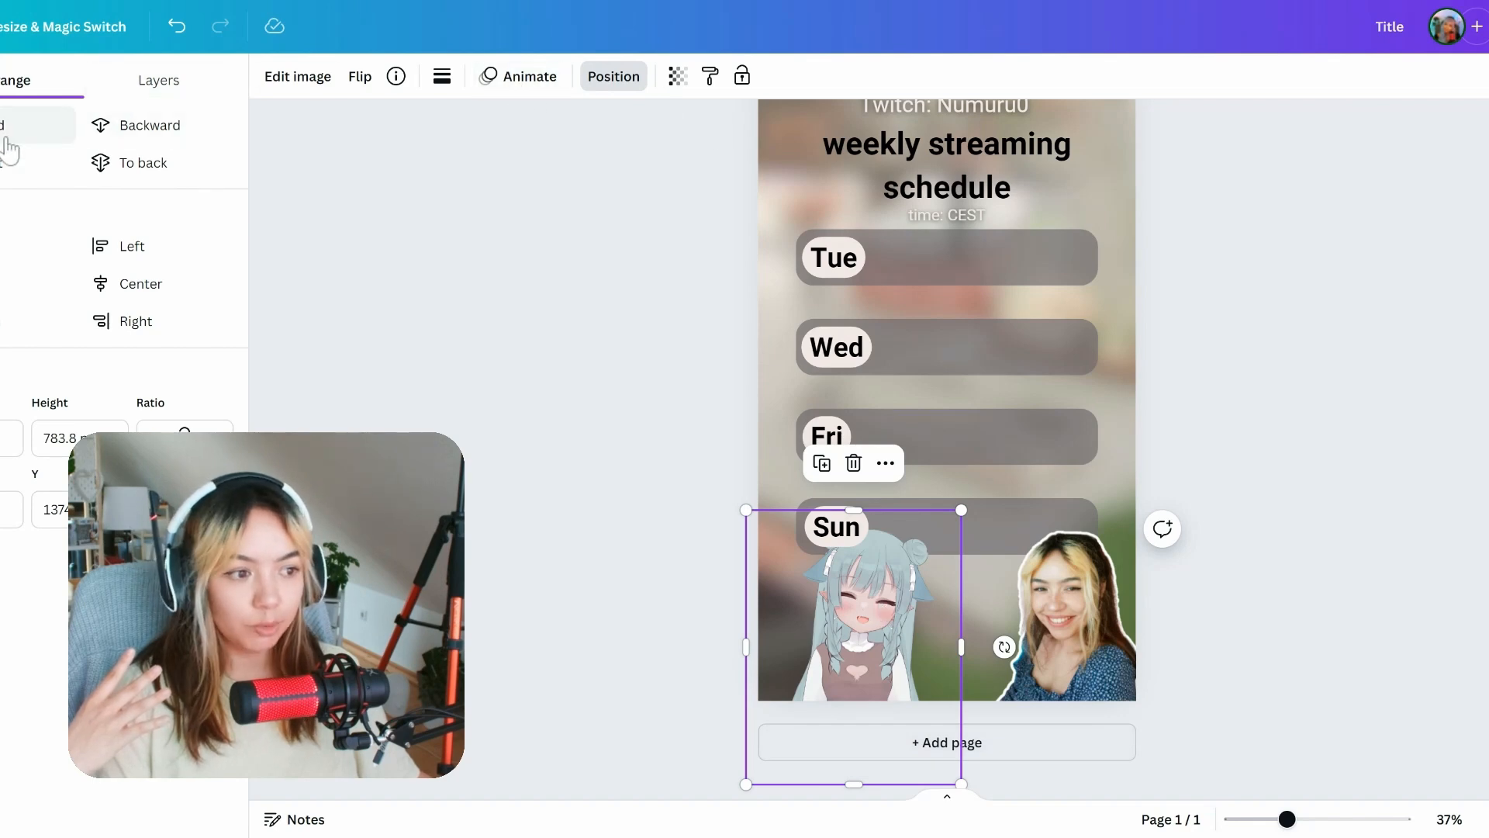
pyautogui.click(158, 80)
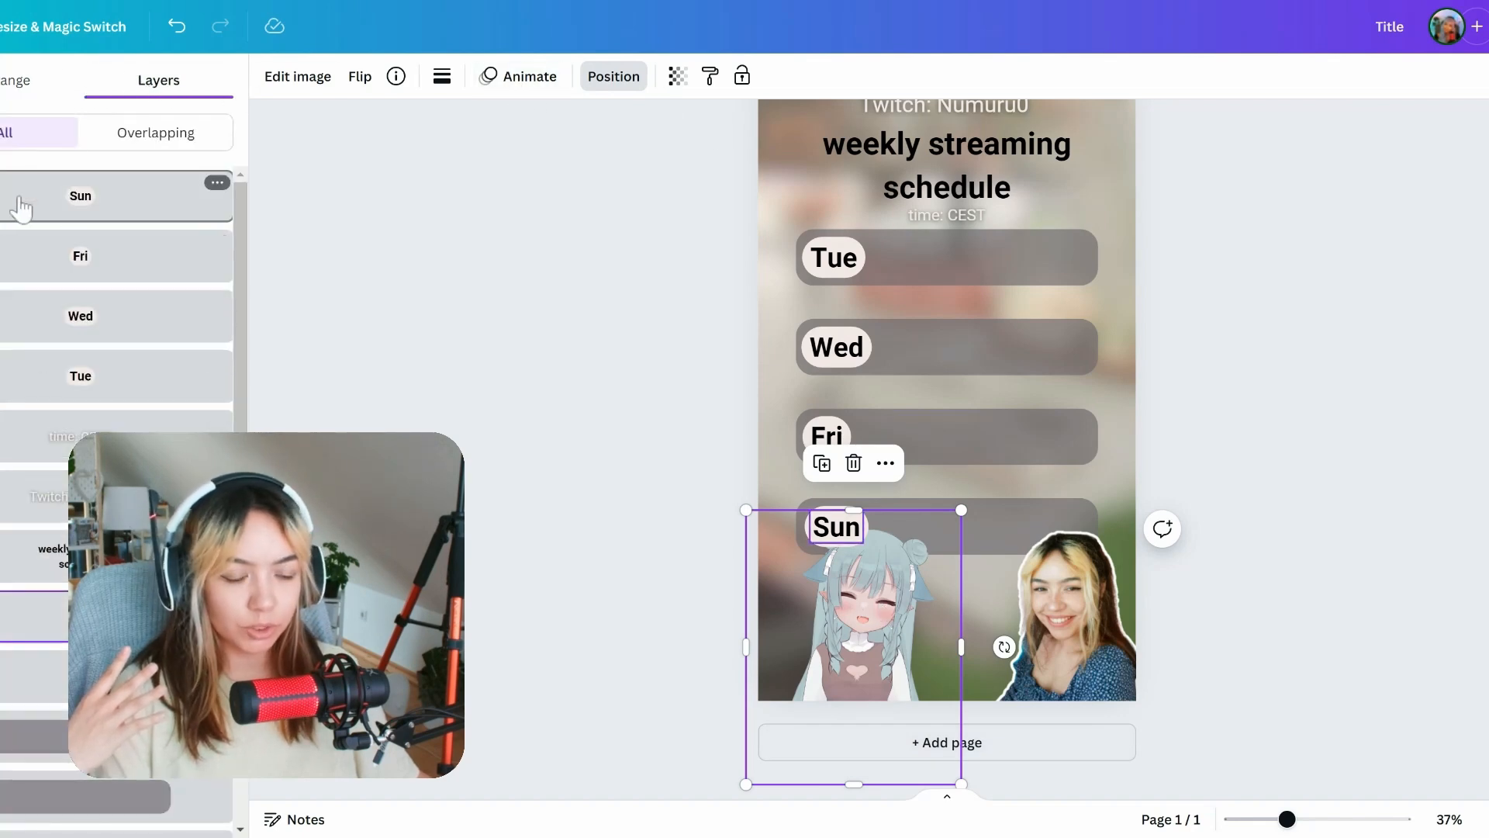
pyautogui.click(17, 86)
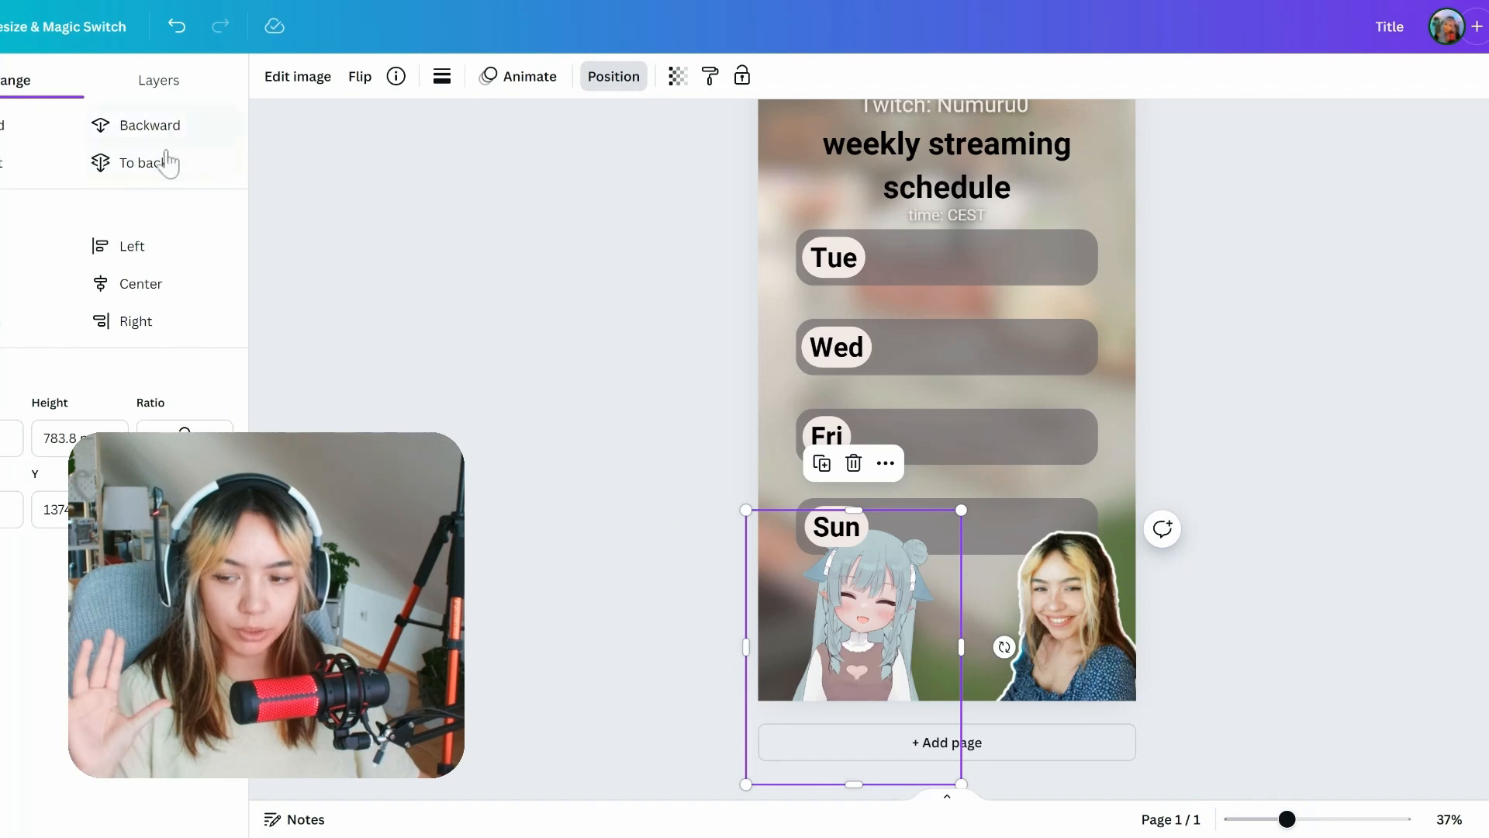
pyautogui.click(111, 132)
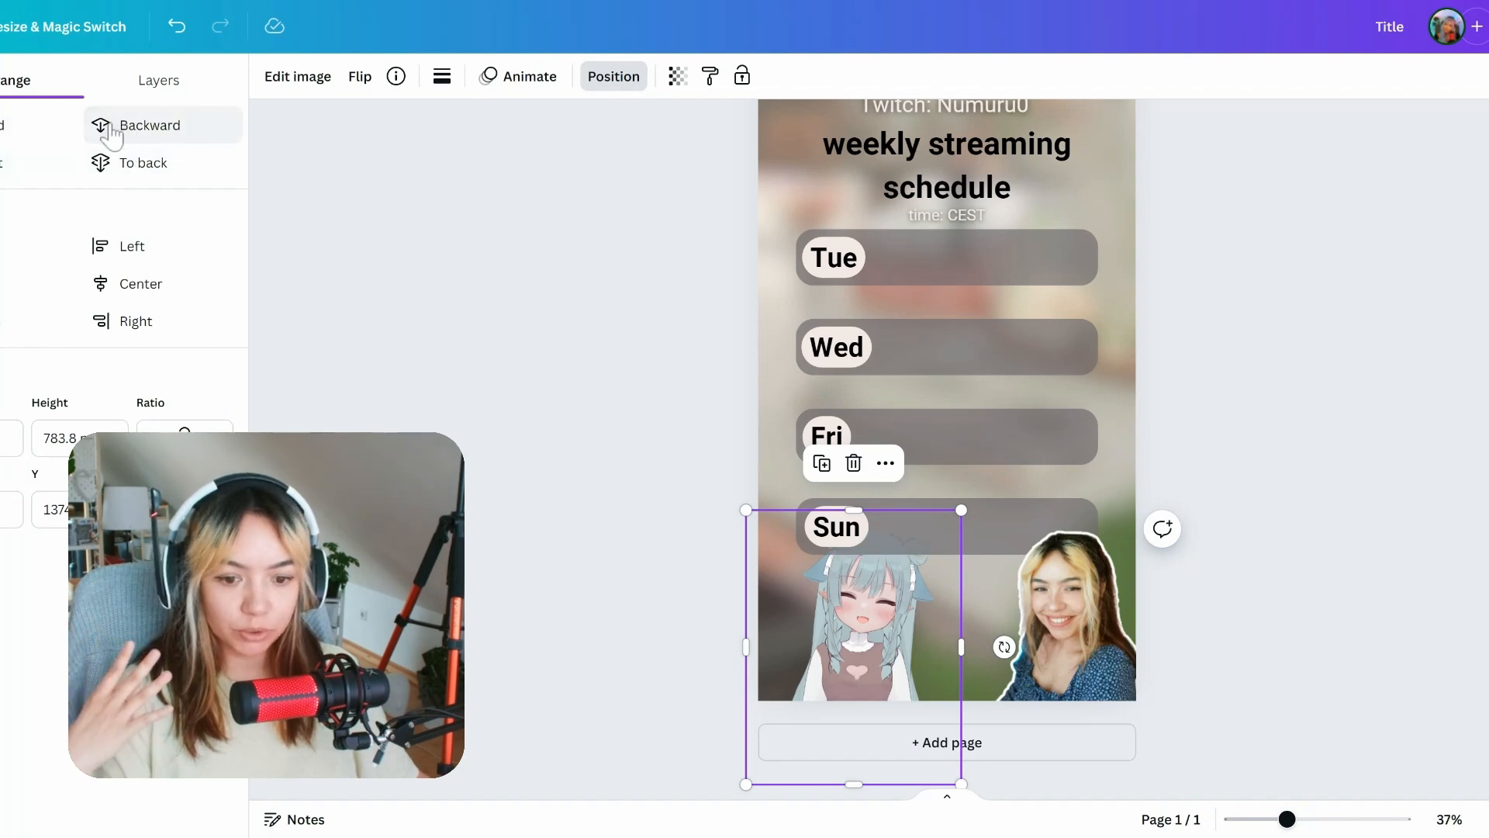
pyautogui.click(1037, 574)
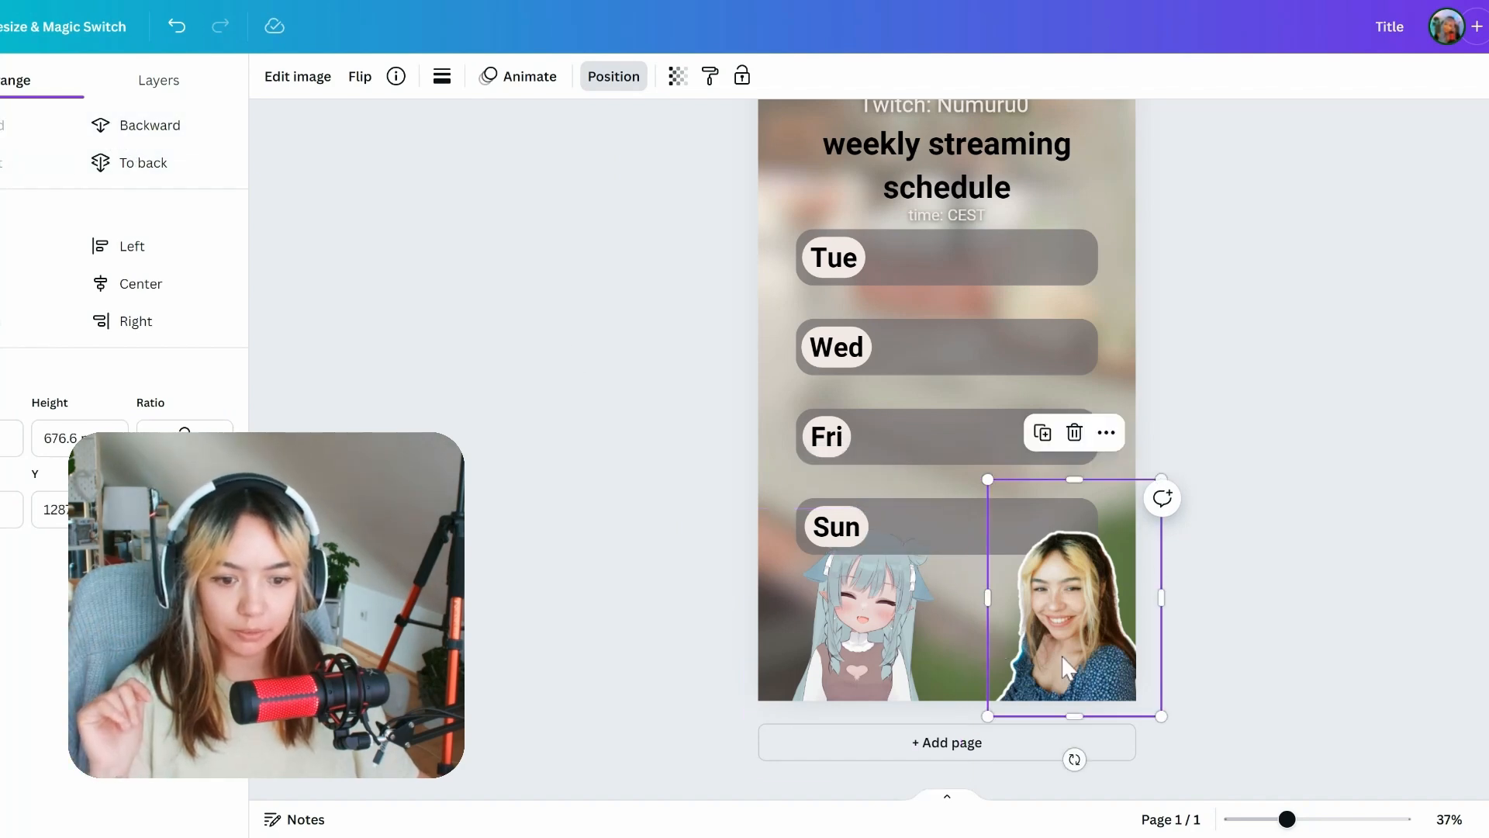
pyautogui.click(118, 138)
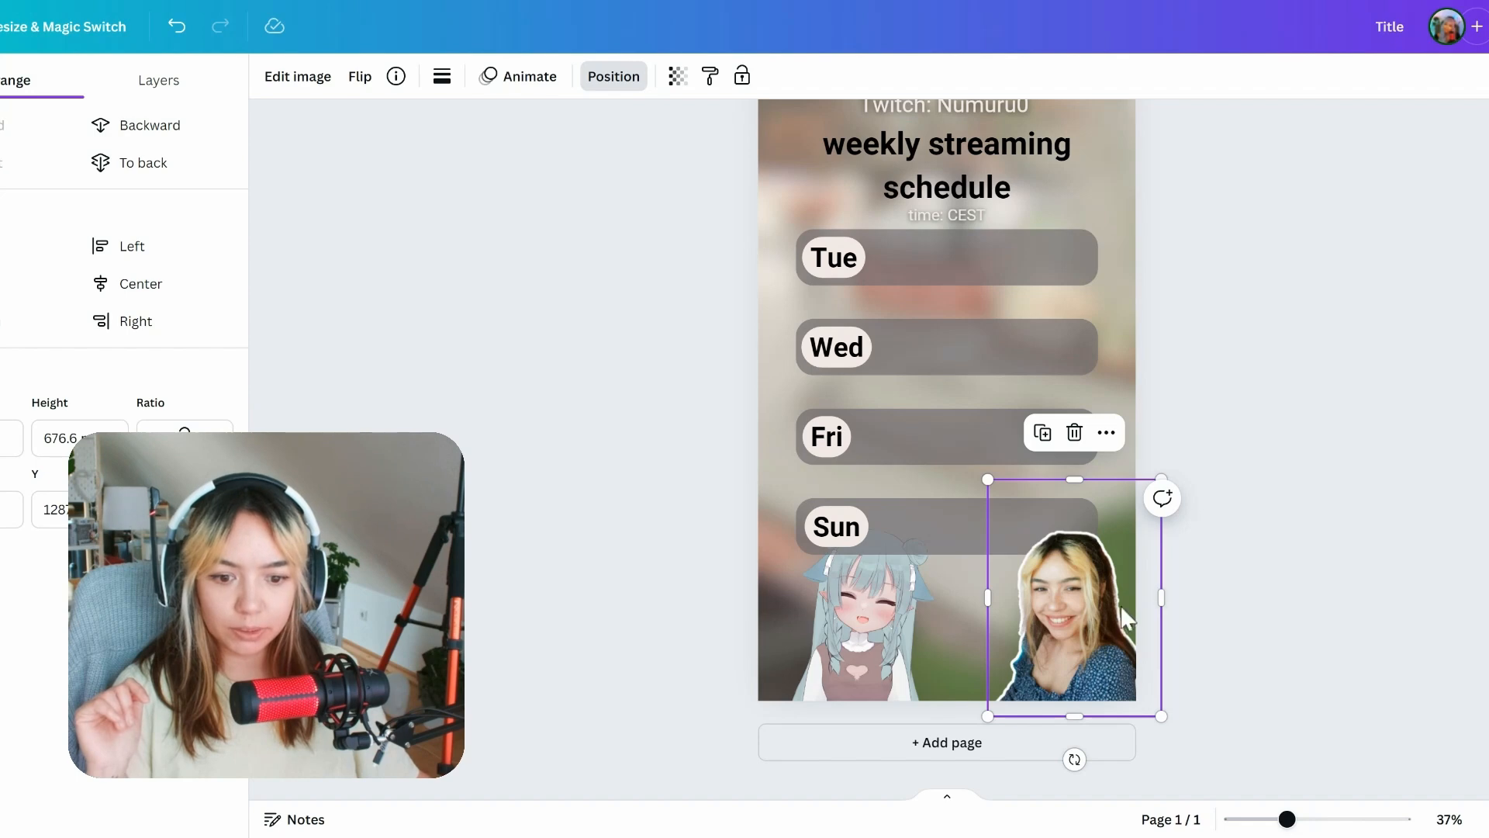
# Step: Shrink the avatar into the page's lower-left corner and fit the portrait slightly lower in the lower-right corner
pyautogui.click(849, 626)
pyautogui.moveTo(849, 626); pyautogui.dragTo(854, 692)
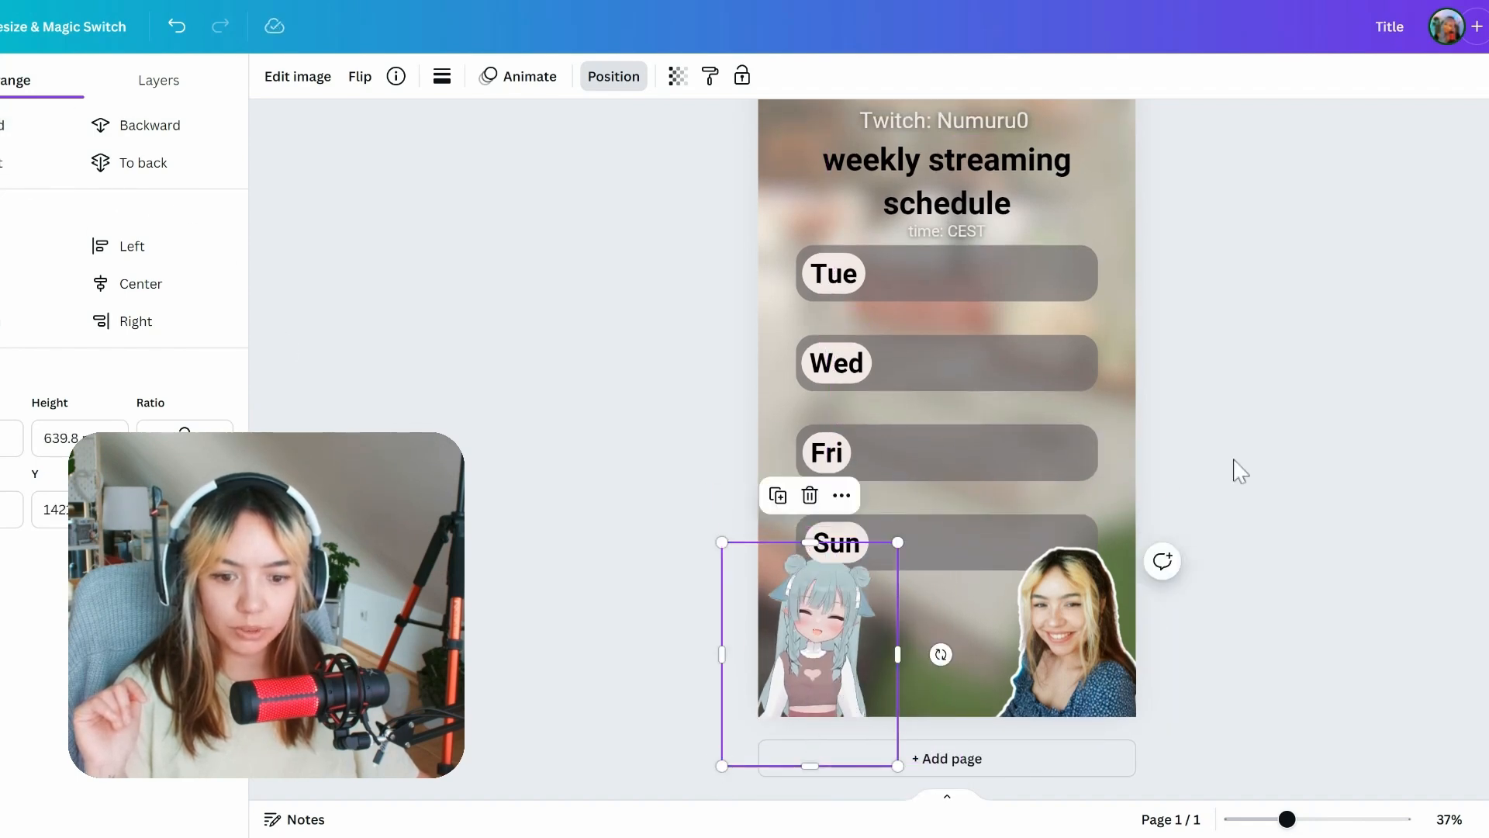
pyautogui.moveTo(1048, 636); pyautogui.dragTo(1056, 639)
pyautogui.click(1344, 546)
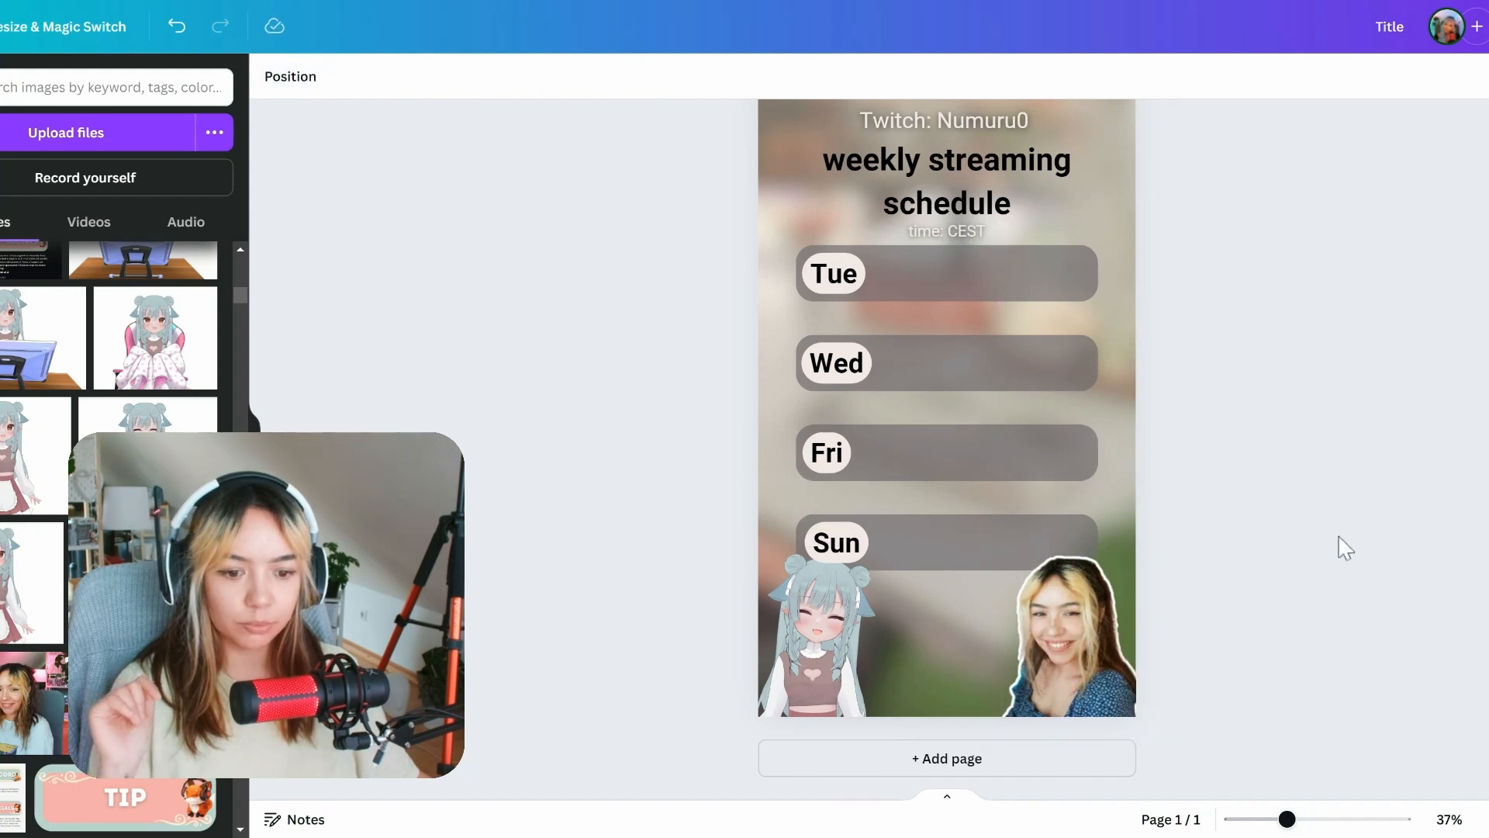
# Step: Copy the "Tue" label to the middle of its bar and change the copy's text to "Eldenpain"
pyautogui.moveTo(854, 274); pyautogui.dragTo(948, 283)
pyautogui.doubleClick(948, 283)
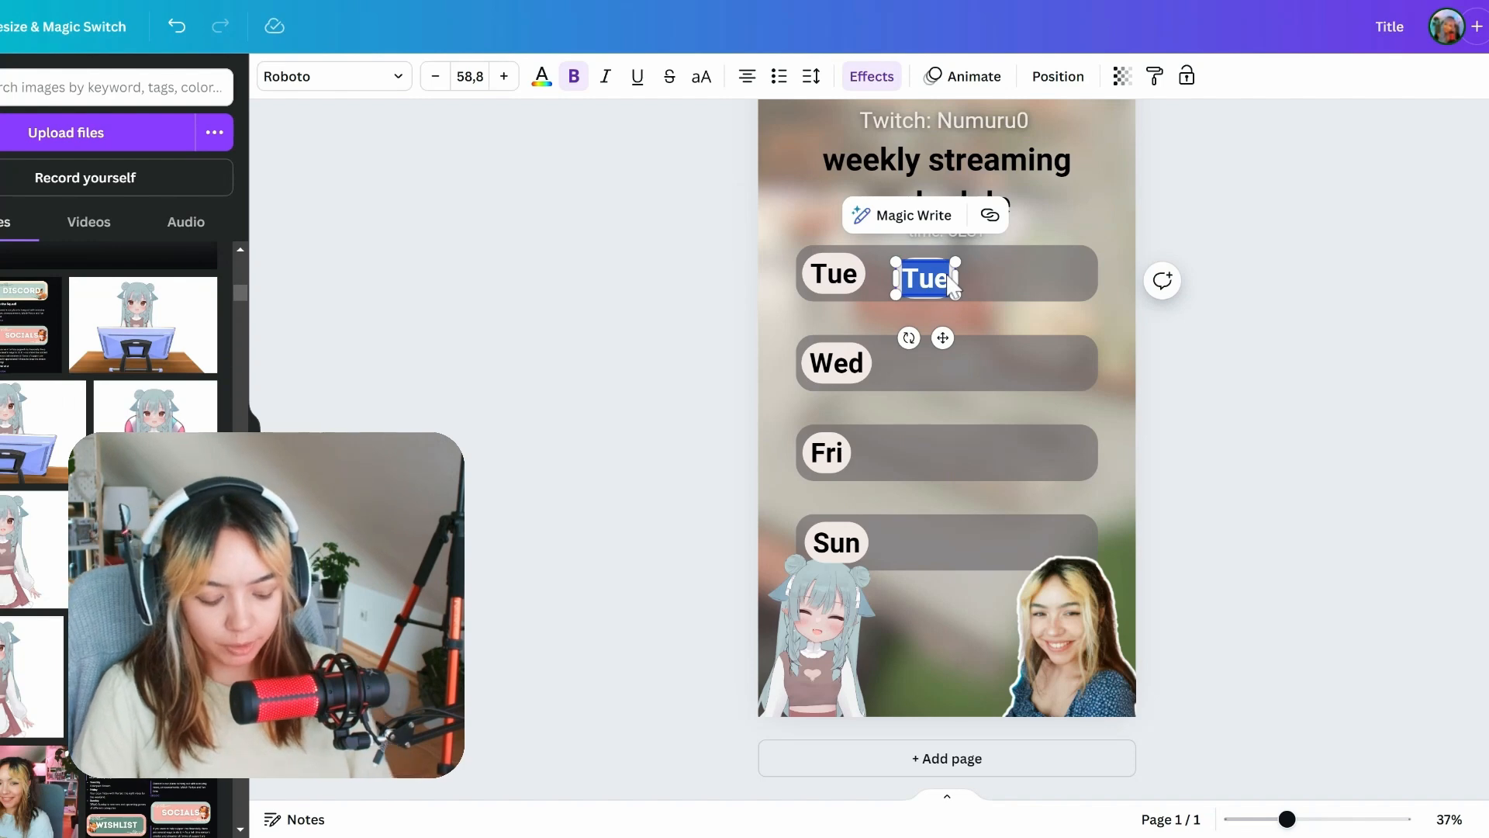
pyautogui.write('Eldenpain')
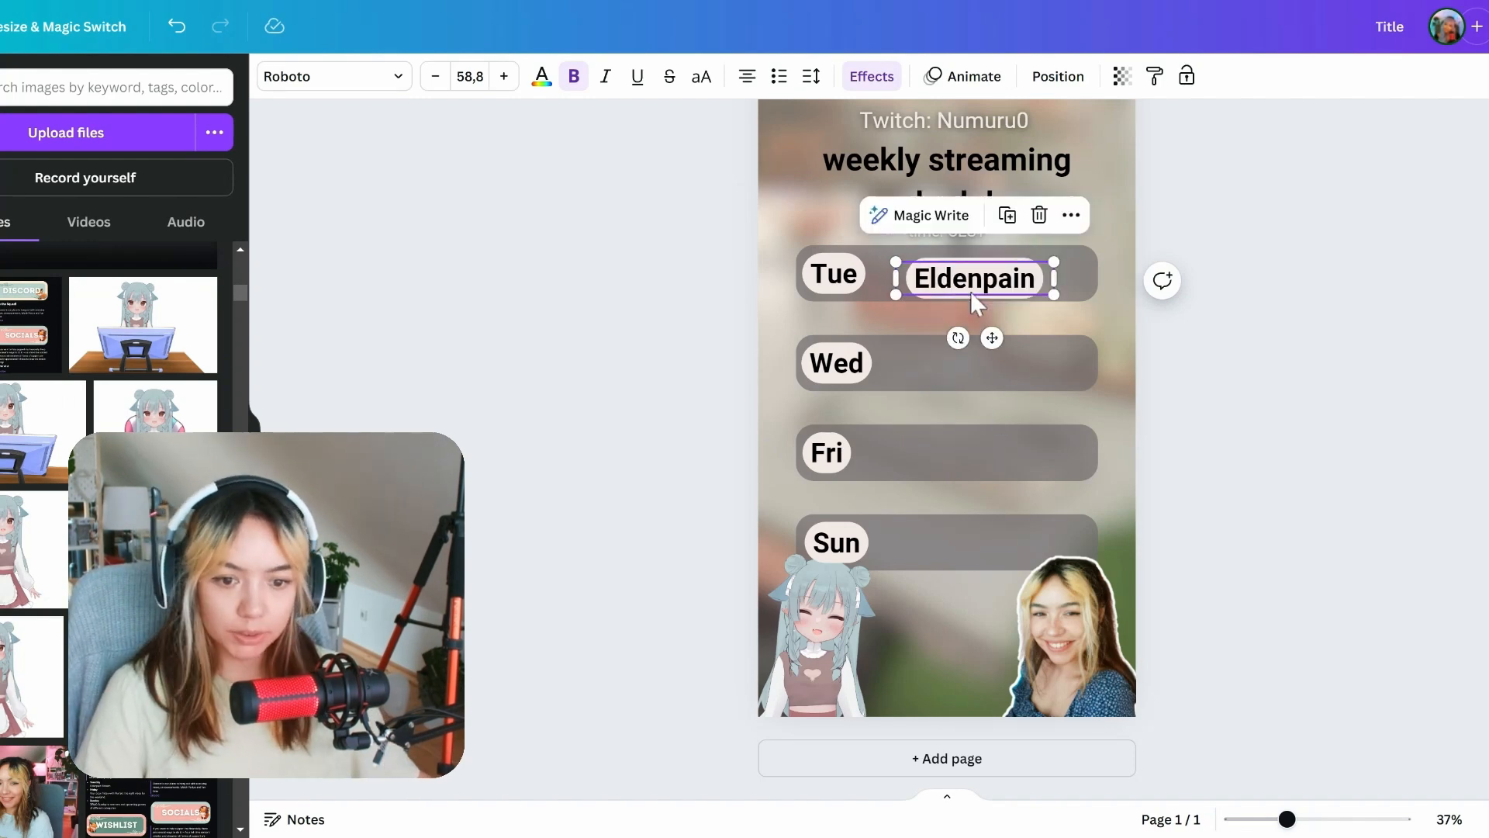
# Step: Align the "Eldenpain" text beside the "Tue" badge and remove its background effect
pyautogui.moveTo(971, 291); pyautogui.dragTo(952, 286)
pyautogui.click(902, 77)
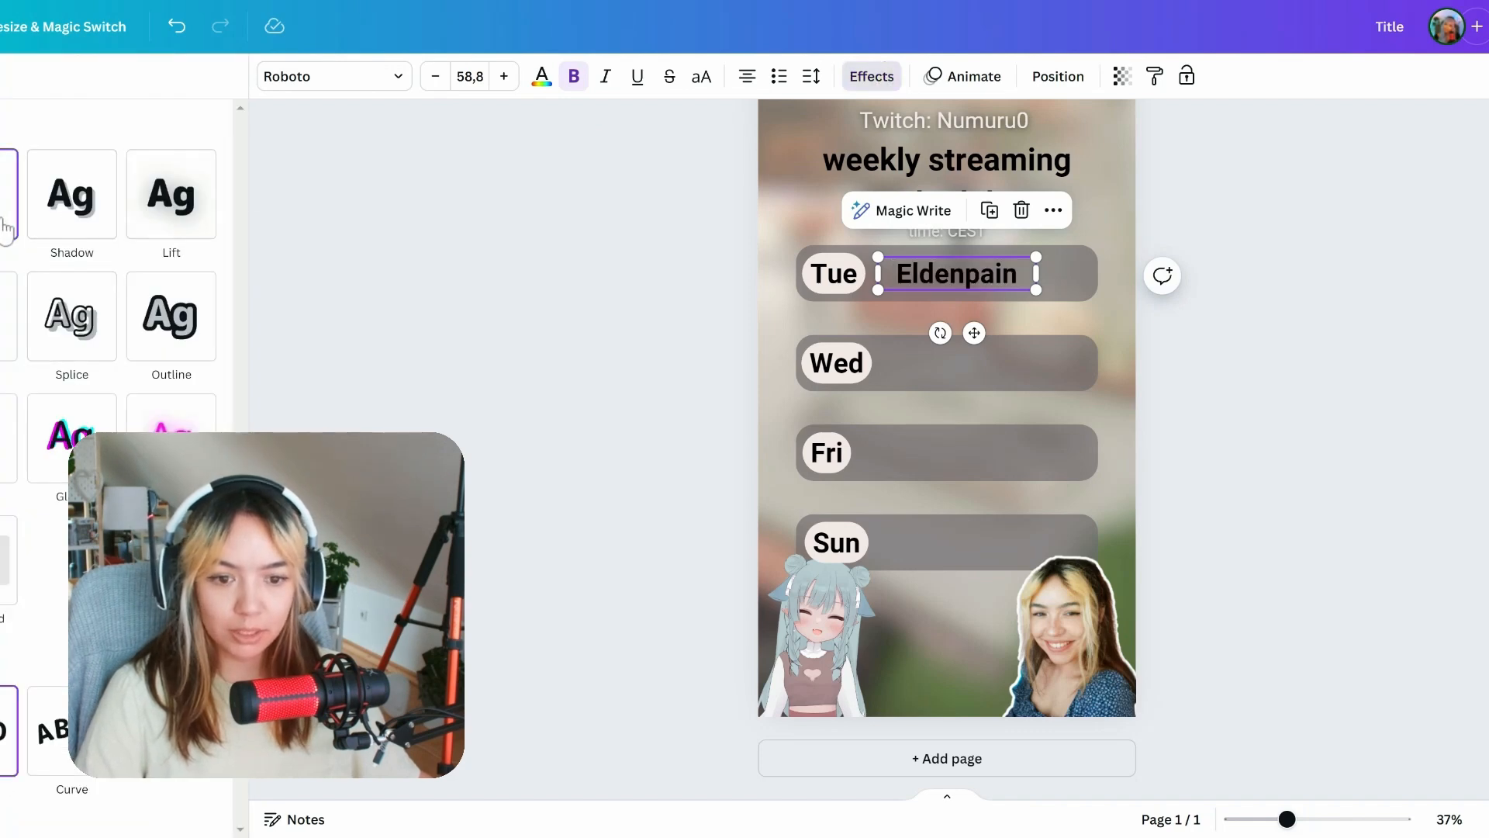
# Step: Apply the Lift effect to the "Eldenpain" text and change its colour to white
pyautogui.click(172, 194)
pyautogui.click(541, 76)
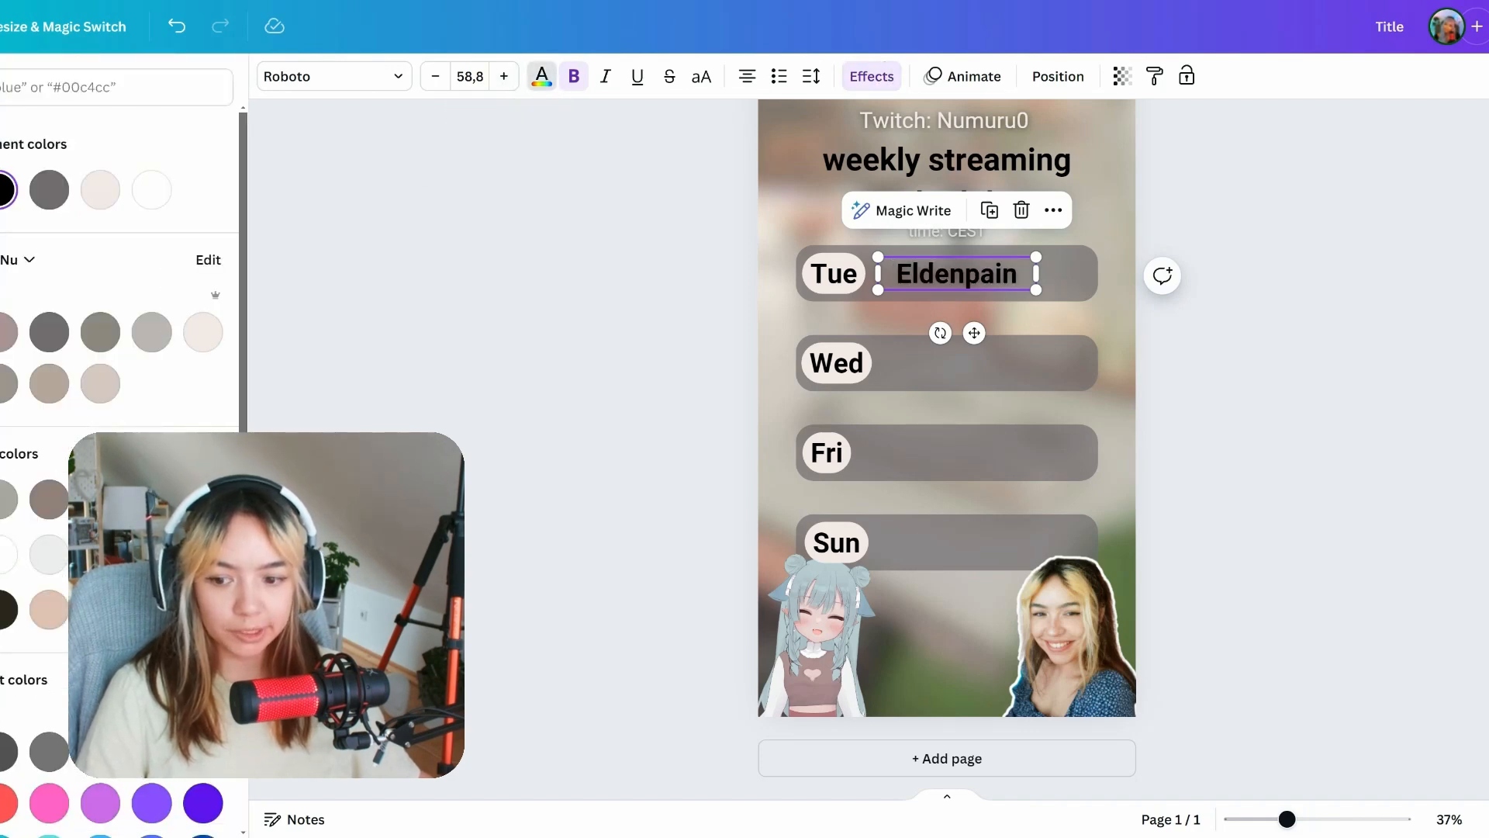
pyautogui.click(100, 555)
pyautogui.click(11, 542)
pyautogui.click(1319, 334)
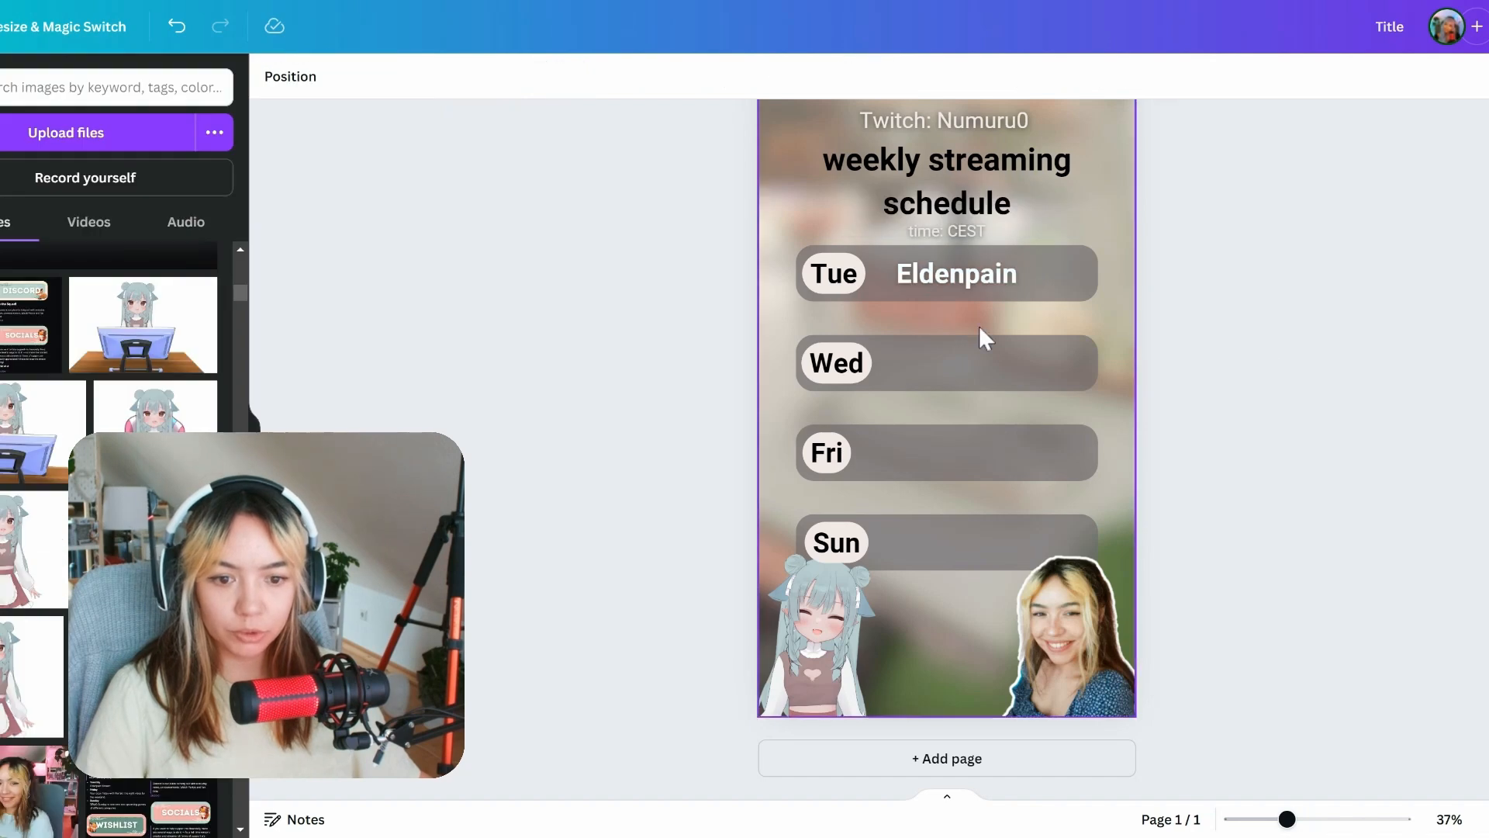
# Step: Duplicate the "Eldenpain" text onto the "Wed" bar and change the copy to "XXX"
pyautogui.click(985, 282)
pyautogui.hotkey('ctrl', 'd')
pyautogui.moveTo(966, 287); pyautogui.dragTo(966, 370)
pyautogui.doubleClick(966, 370)
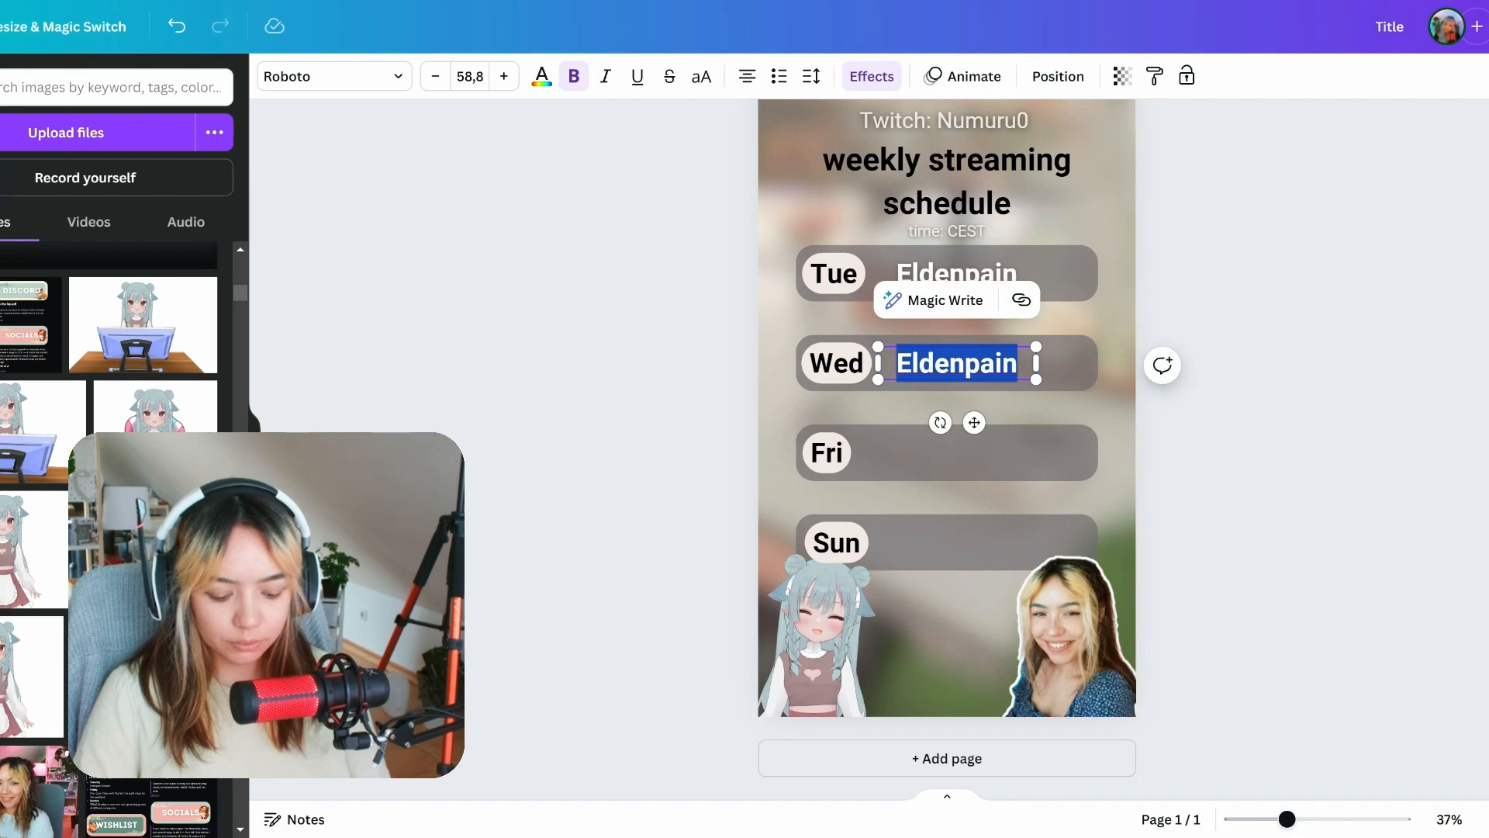
pyautogui.write('XXX')
pyautogui.press('Escape')
# Step: Copy the "XXX" text onto the "Fri" and "Sun" bars and change the "Sun" copy to "DEMO Sunday"
pyautogui.hotkey('ctrl', 'd')
pyautogui.moveTo(980, 373); pyautogui.dragTo(961, 557)
pyautogui.doubleClick(976, 458)
pyautogui.click(1002, 428)
pyautogui.click(979, 442)
pyautogui.hotkey('ctrl', 'd')
pyautogui.doubleClick(962, 557)
pyautogui.write('DEMO Sunday')
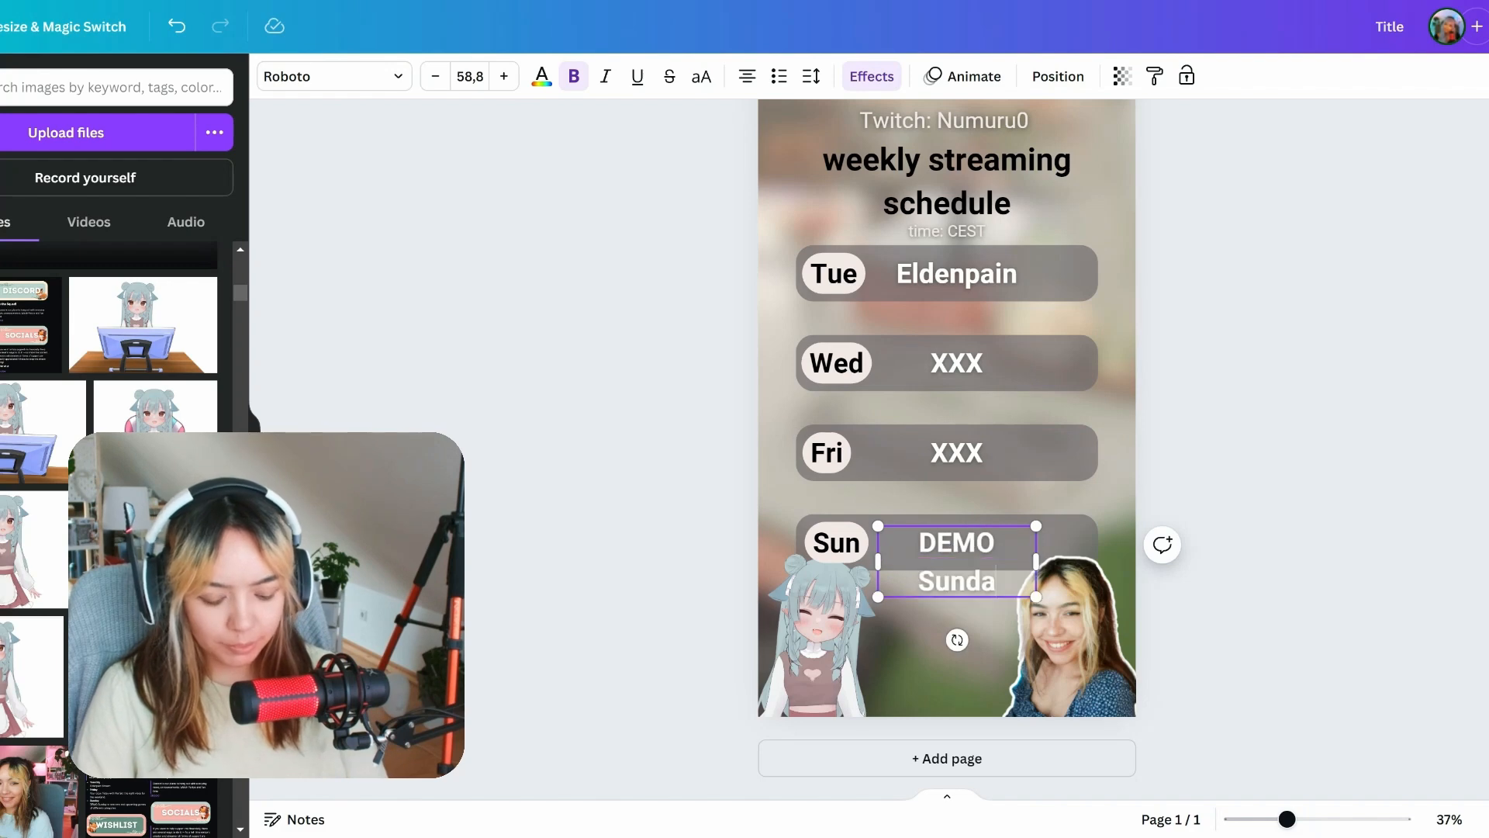
pyautogui.click(1372, 421)
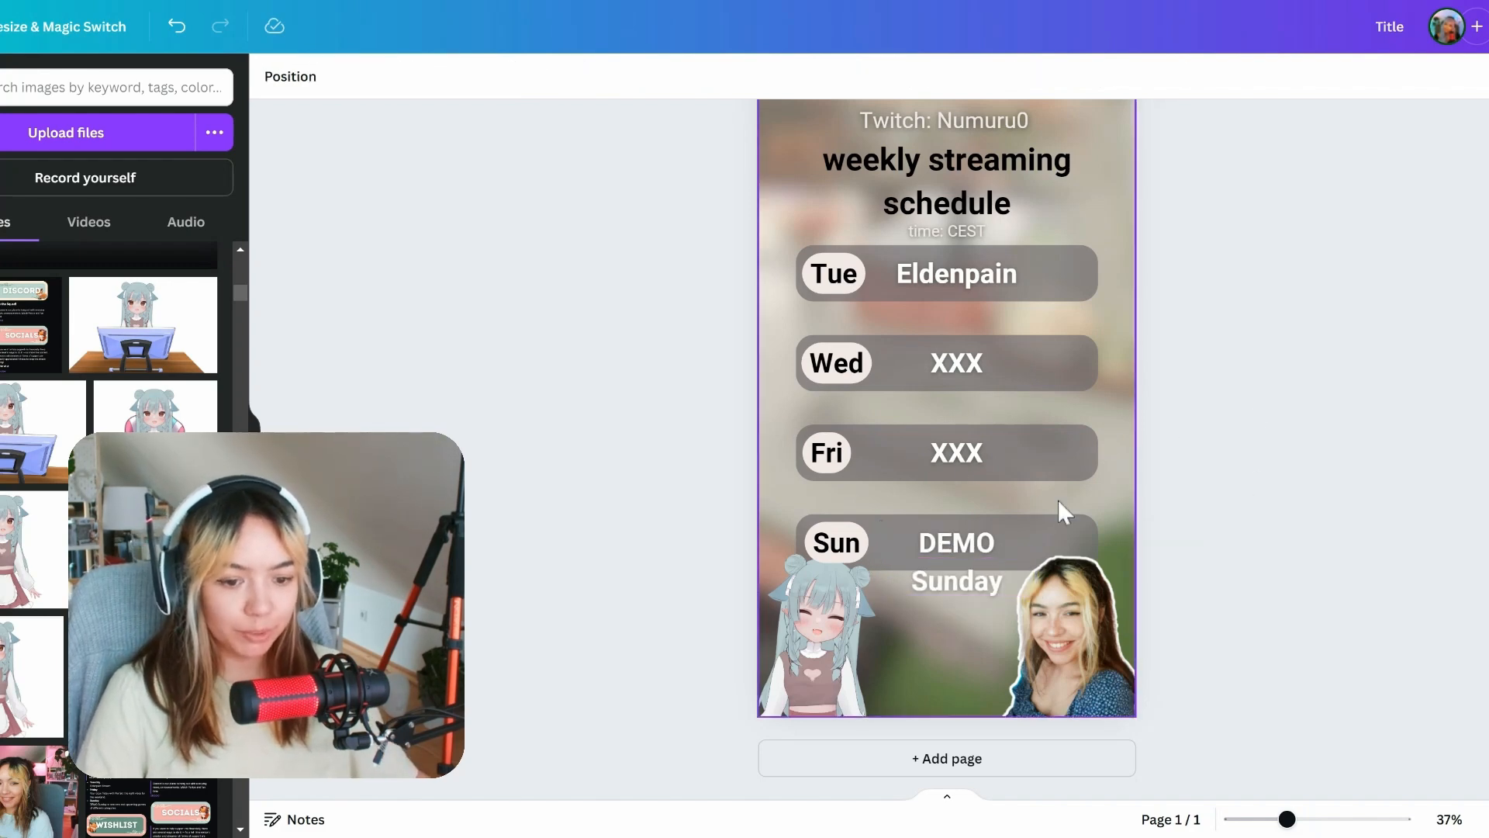
# Step: Widen the "DEMO Sunday" text box so it fits on one line, and shift the portrait slightly to the right
pyautogui.click(987, 577)
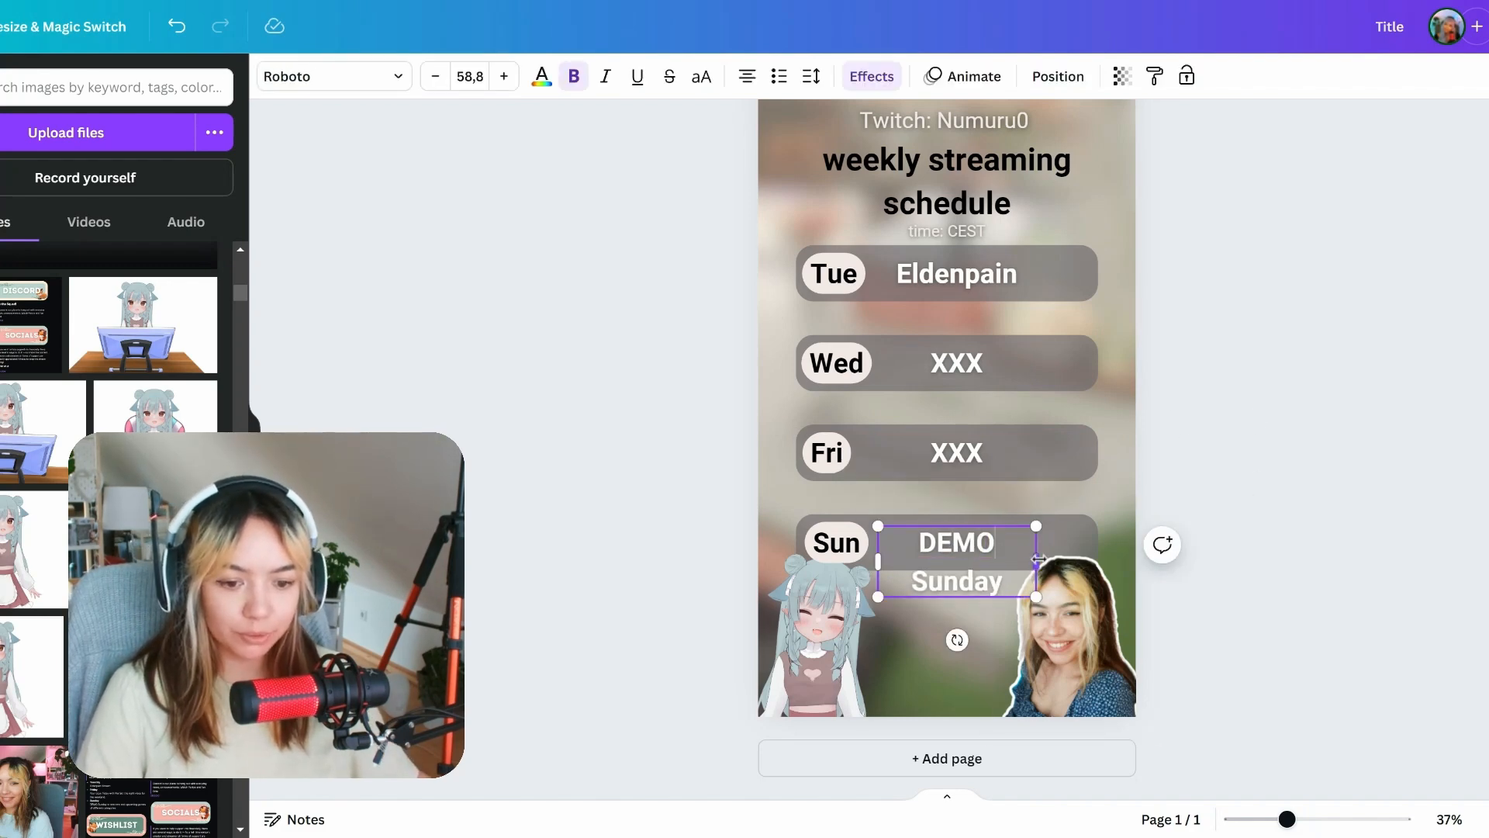
pyautogui.moveTo(1039, 558); pyautogui.dragTo(1076, 558)
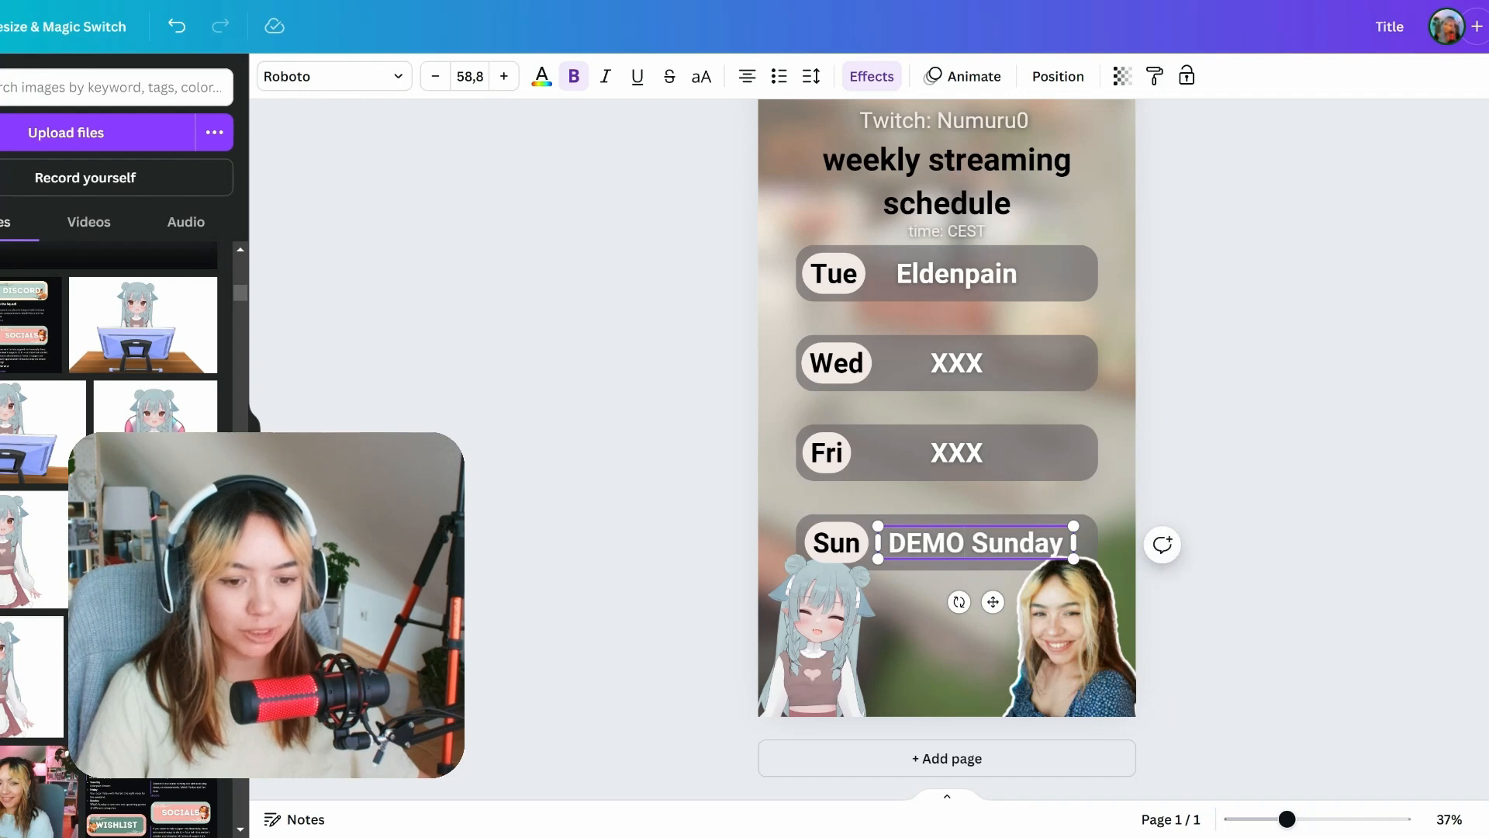
pyautogui.click(1227, 617)
pyautogui.moveTo(1092, 623); pyautogui.dragTo(1103, 623)
pyautogui.click(1233, 578)
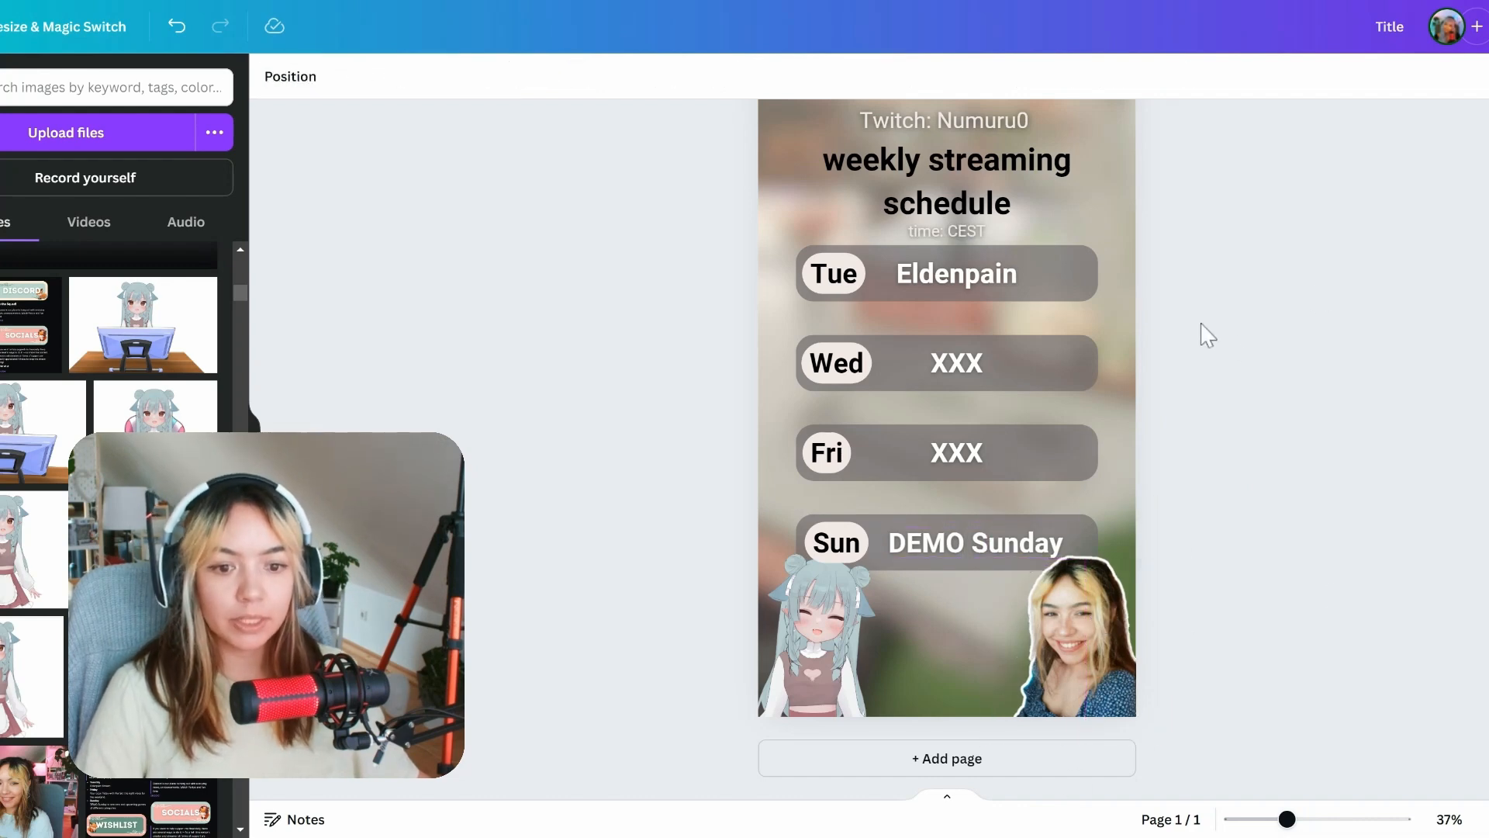
# Step: Search the elements for "frame" and show all the matching frames
pyautogui.scroll(2, 784, 456)
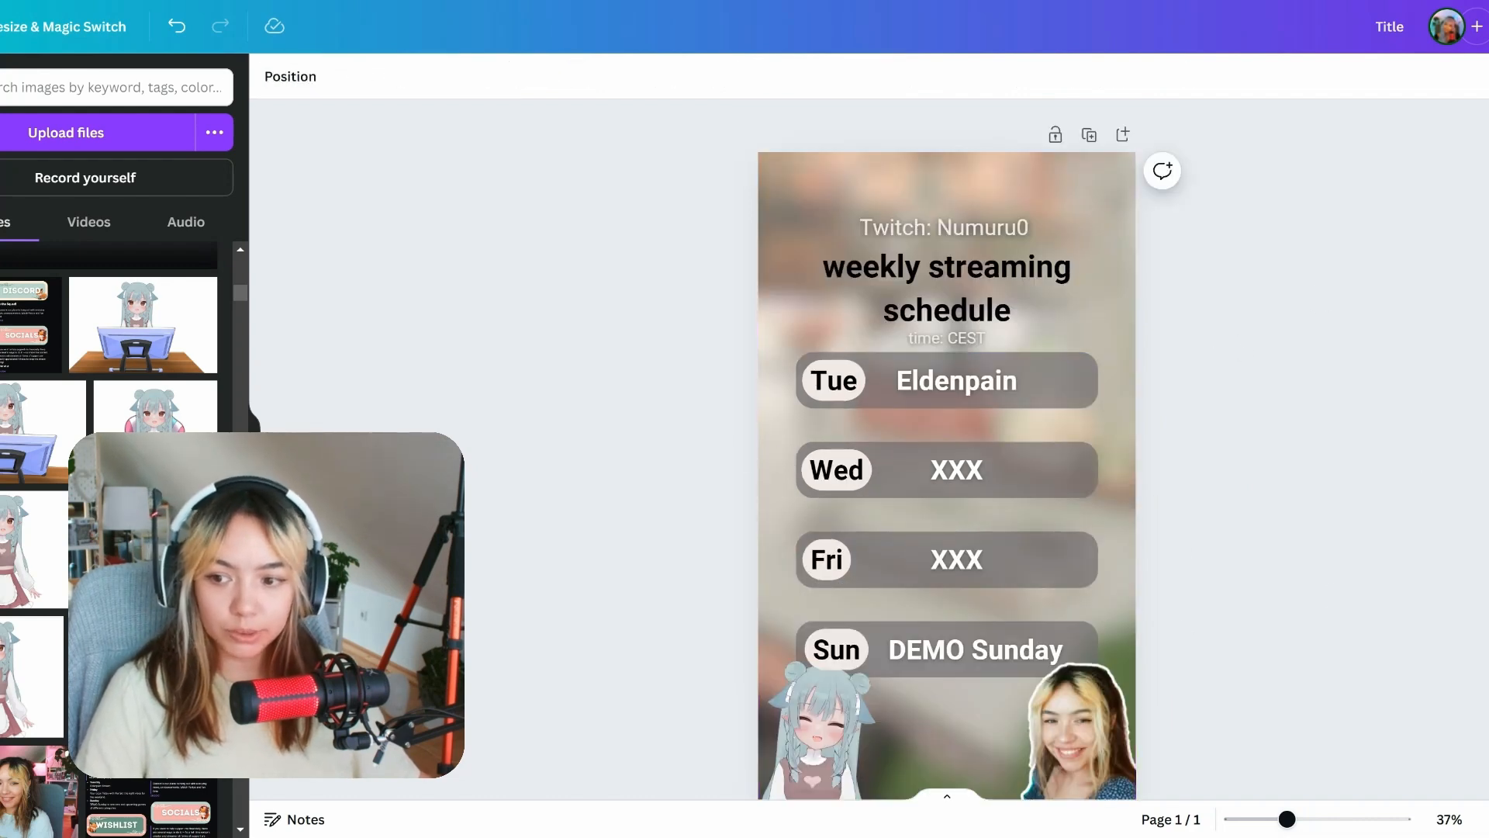
pyautogui.click(0, 148)
pyautogui.click(15, 86)
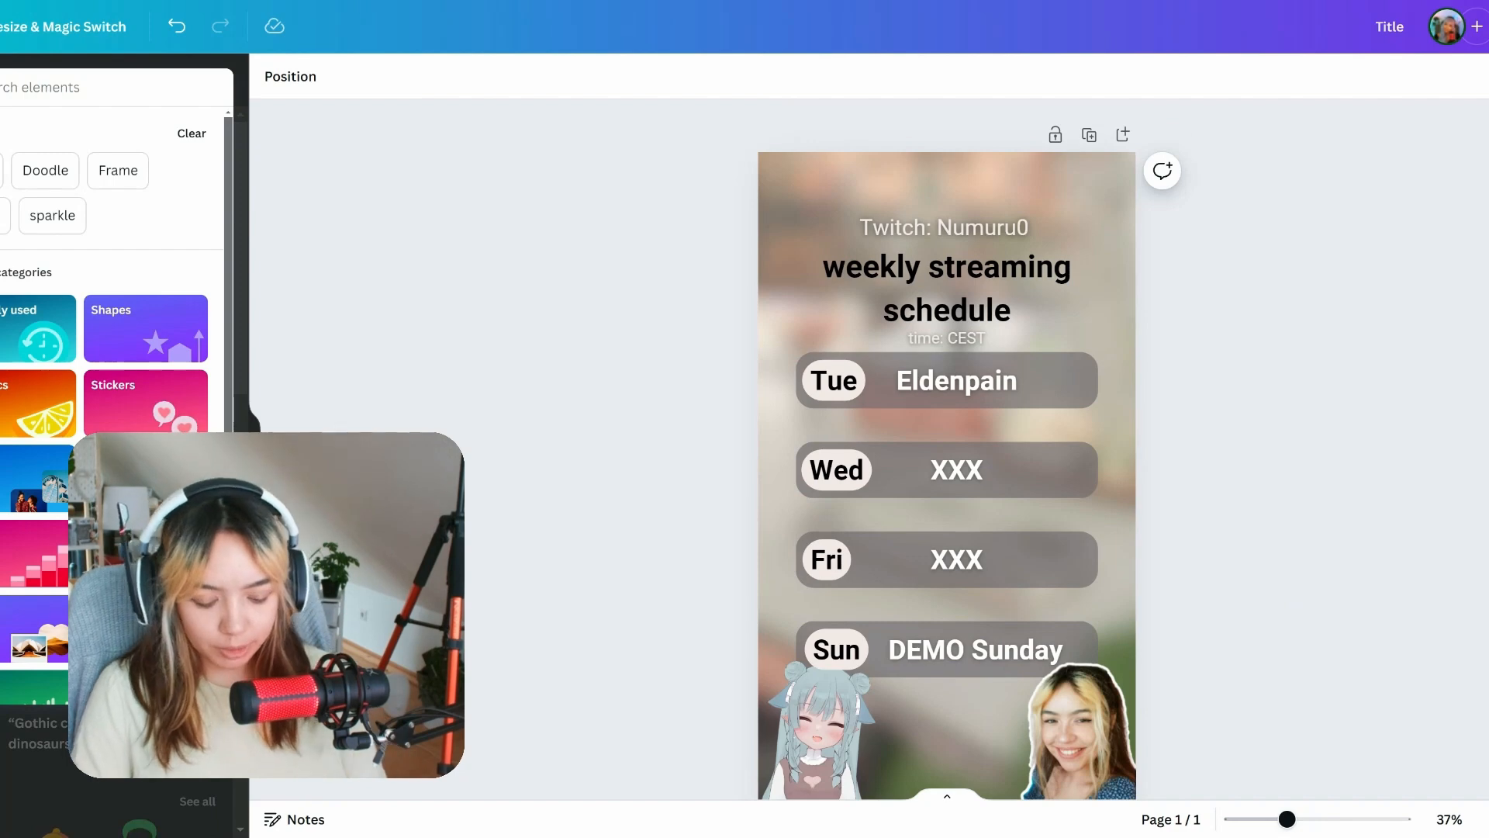
pyautogui.write('frame')
pyautogui.press('Return')
pyautogui.click(198, 230)
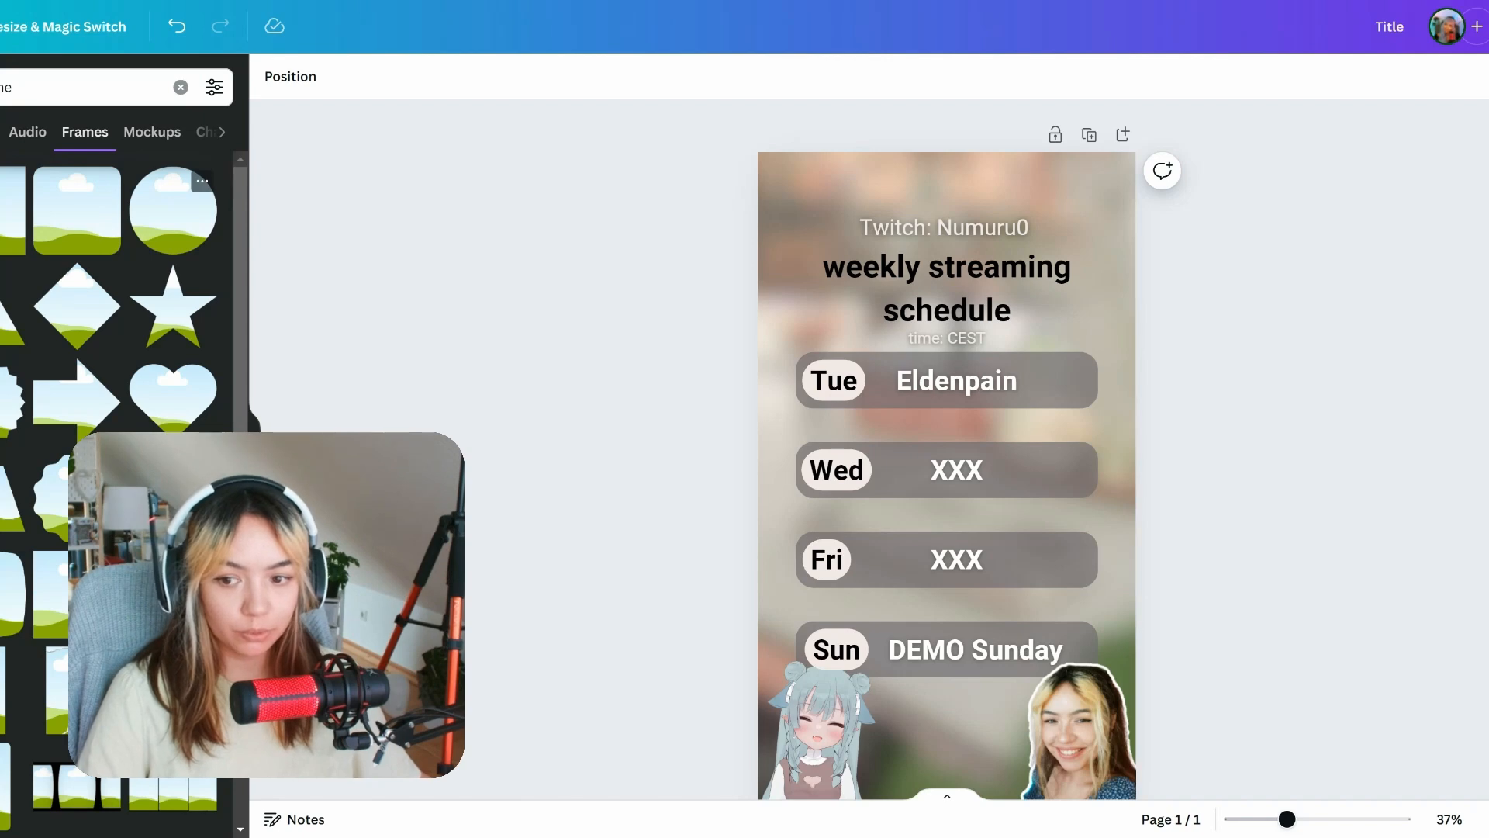
# Step: Add a circular frame, shrink it and place it over the right end of the "Tue" bar
pyautogui.click(173, 209)
pyautogui.moveTo(911, 492); pyautogui.dragTo(939, 425)
pyautogui.hotkey('ctrl', 'z')
pyautogui.click(872, 509)
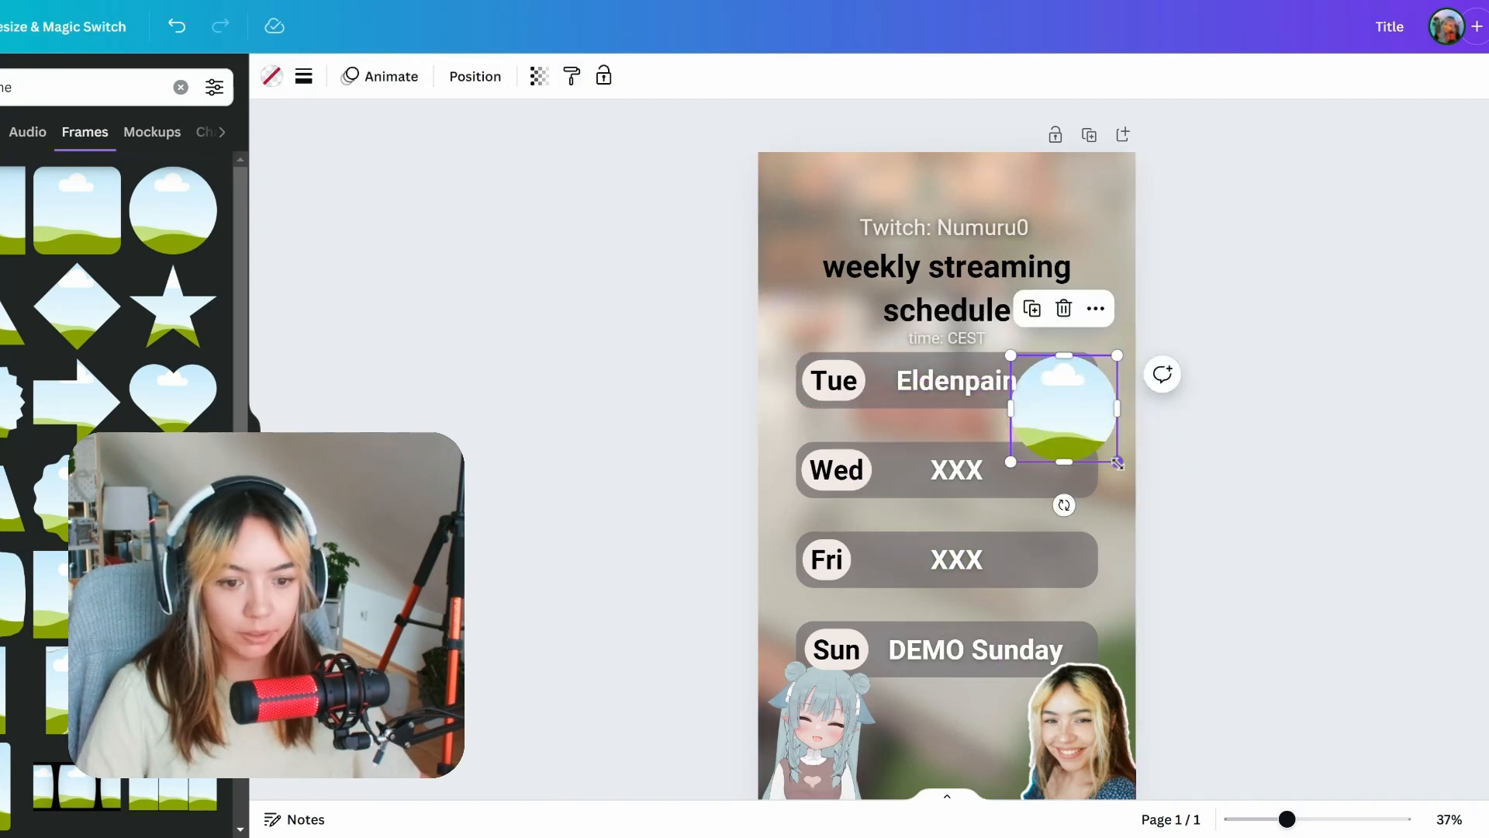
pyautogui.moveTo(1117, 465); pyautogui.dragTo(1089, 591)
pyautogui.click(1267, 446)
# Step: Duplicate the circular frame onto the right ends of the "Wed" and "Fri" bars
pyautogui.click(1100, 406)
pyautogui.click(1235, 524)
pyautogui.click(1105, 508)
pyautogui.hotkey('ctrl', 'd')
pyautogui.click(1234, 541)
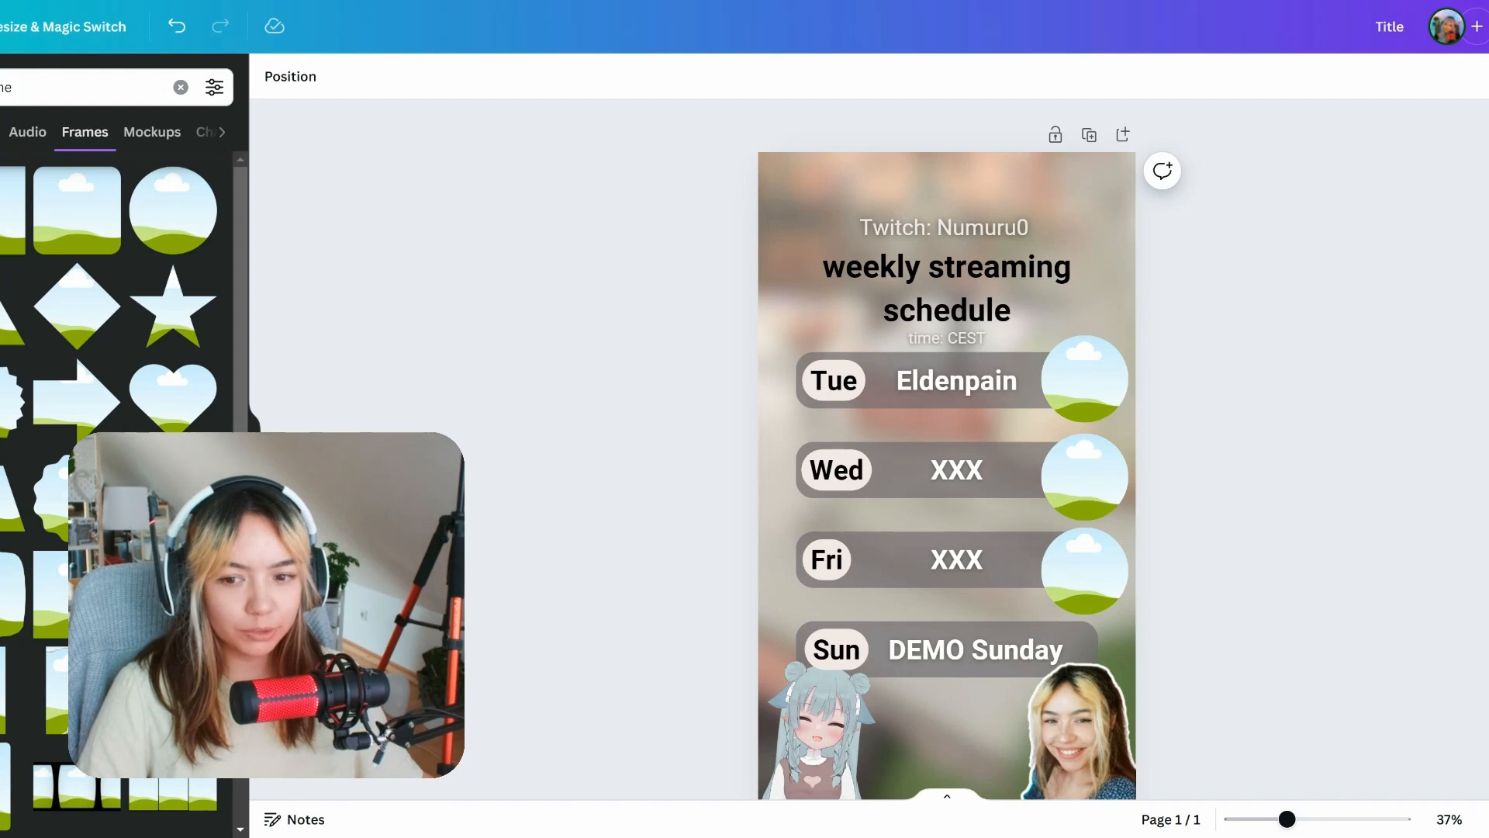
# Step: Paste the game artwork with the glowing golden ring and drop it into the "Tue" bar's circular frame
pyautogui.hotkey('ctrl', 'v')
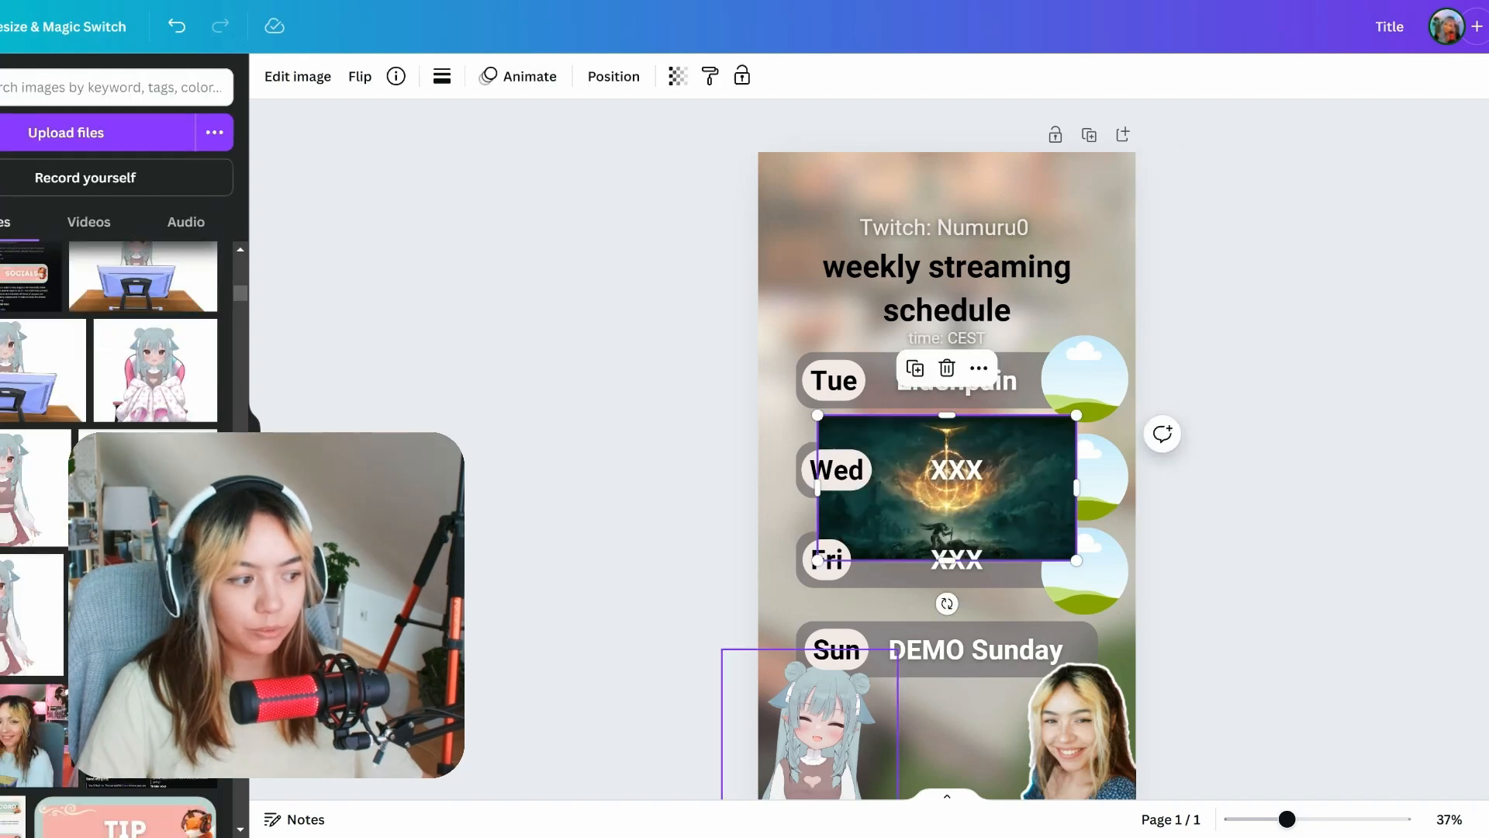
pyautogui.moveTo(991, 492); pyautogui.dragTo(1086, 382)
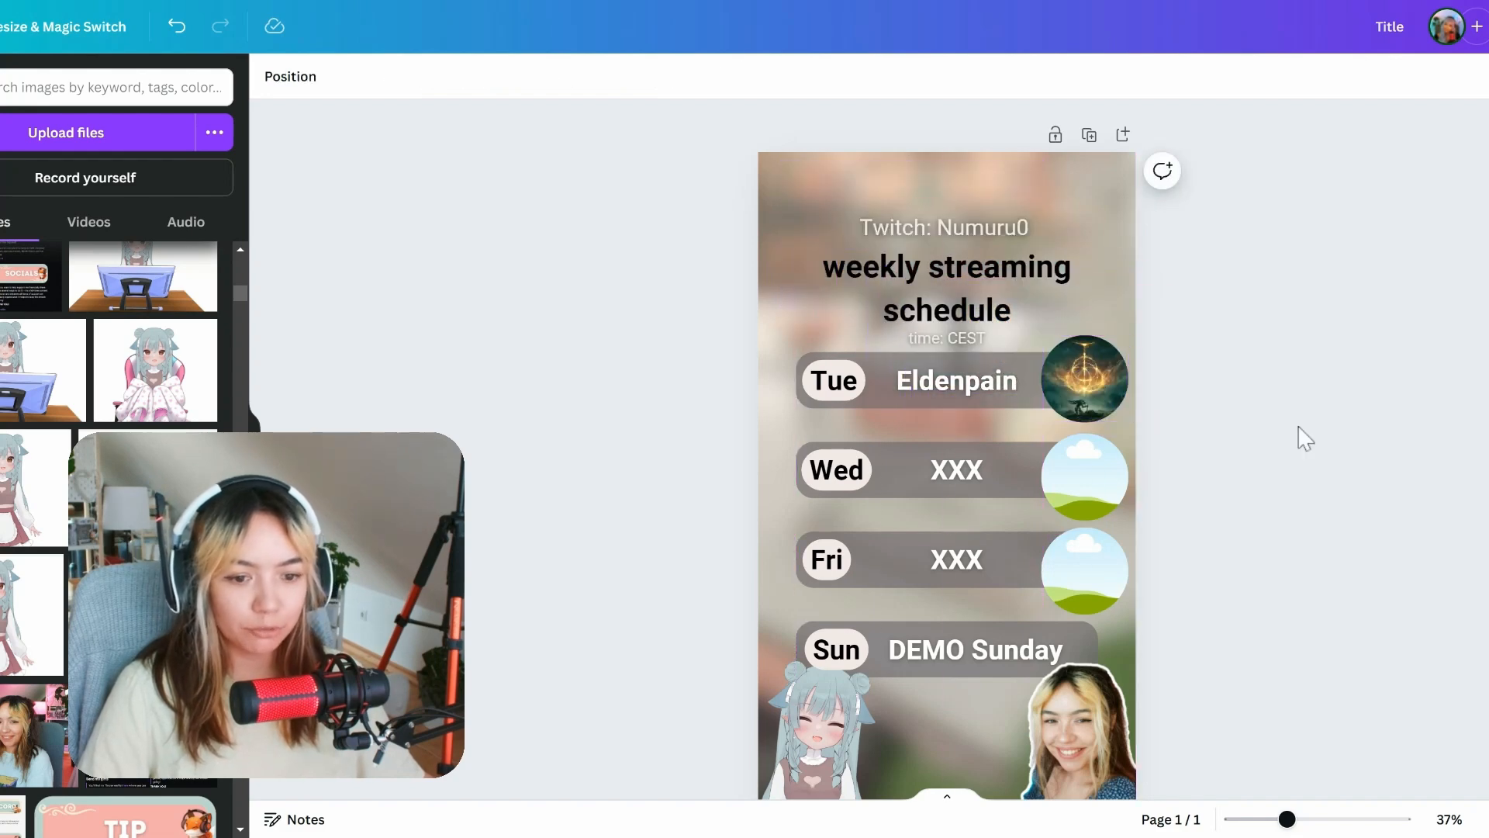
pyautogui.doubleClick(1104, 383)
pyautogui.moveTo(1104, 383); pyautogui.dragTo(1075, 377)
pyautogui.moveTo(27, 282); pyautogui.dragTo(42, 282)
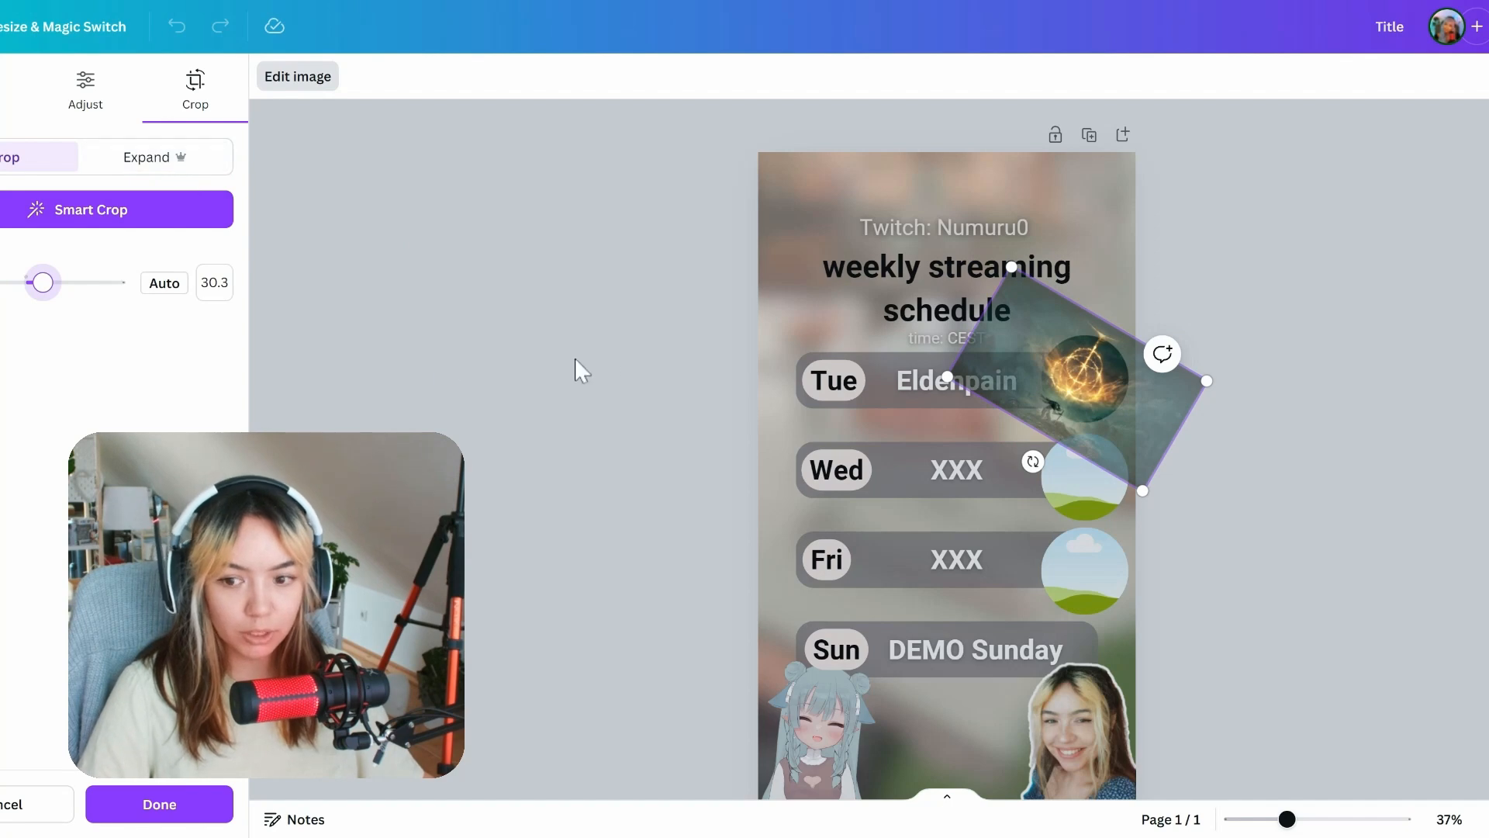
pyautogui.click(7, 812)
pyautogui.click(792, 548)
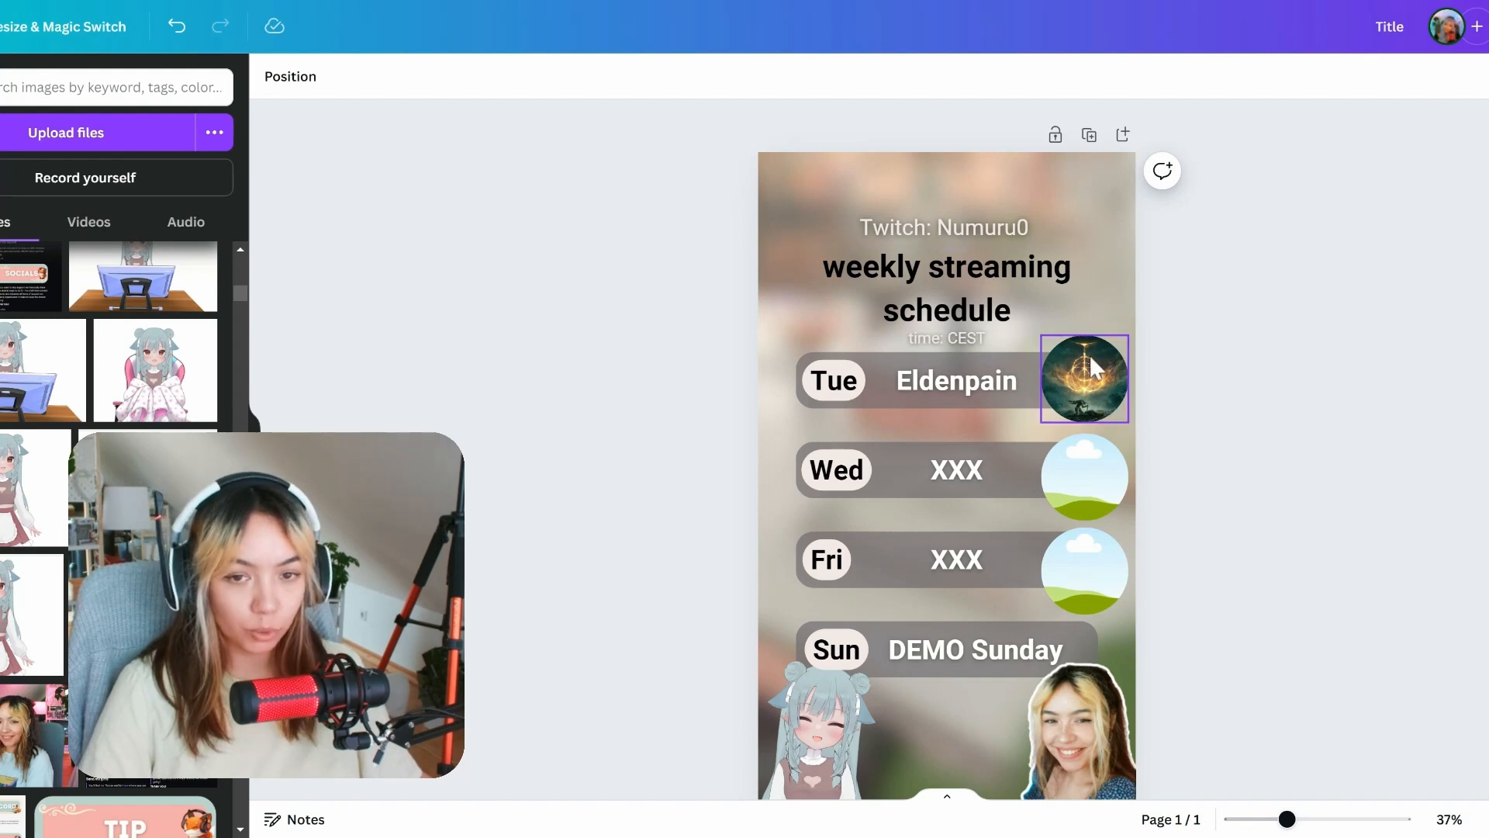
# Step: Find the wide Seablip image among the uploads and place it in the "Wed" bar's circular frame
pyautogui.scroll(-7, 116, 543)
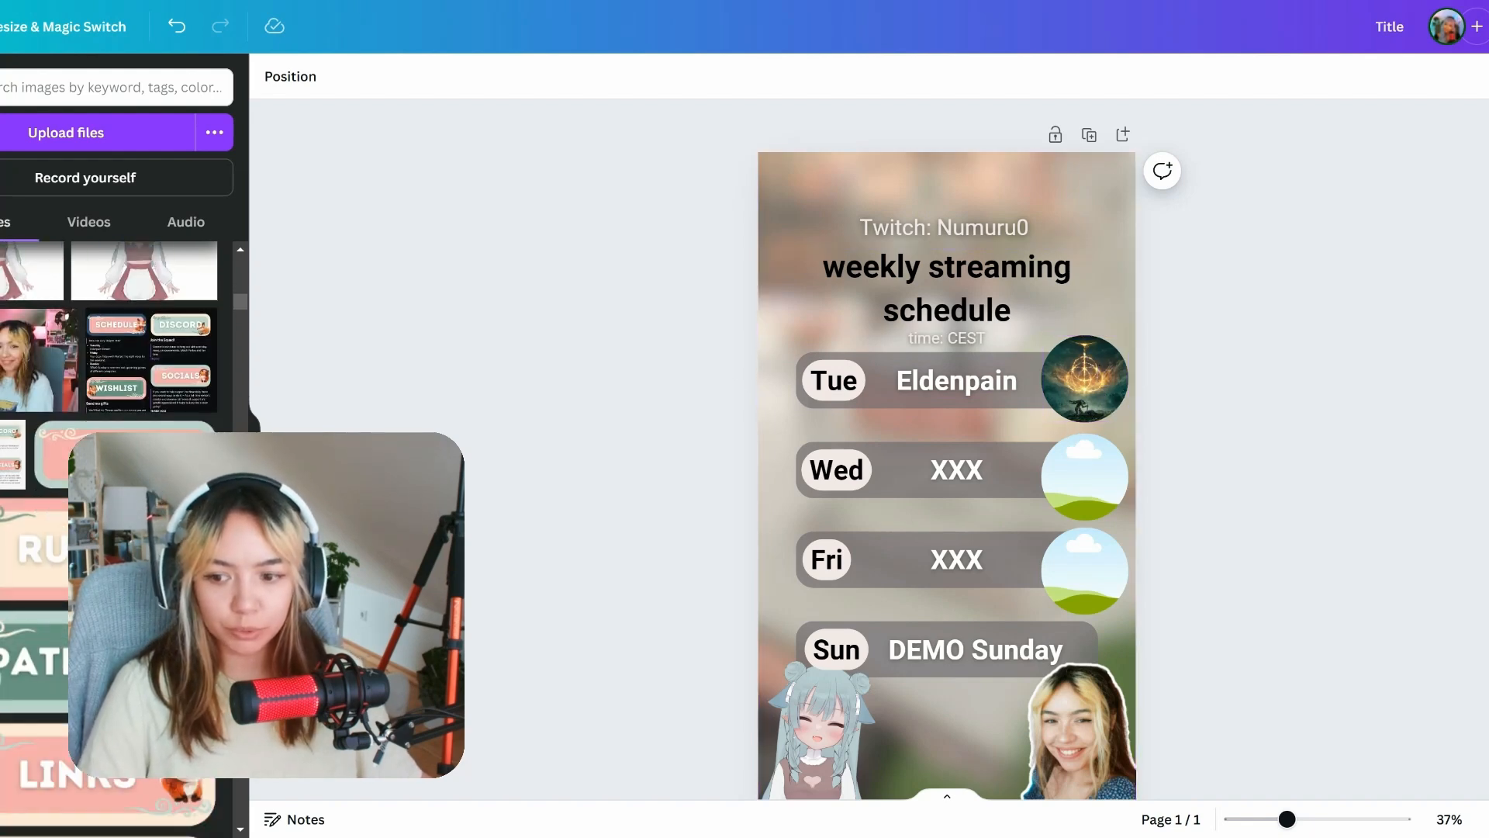
pyautogui.scroll(-10, 117, 349)
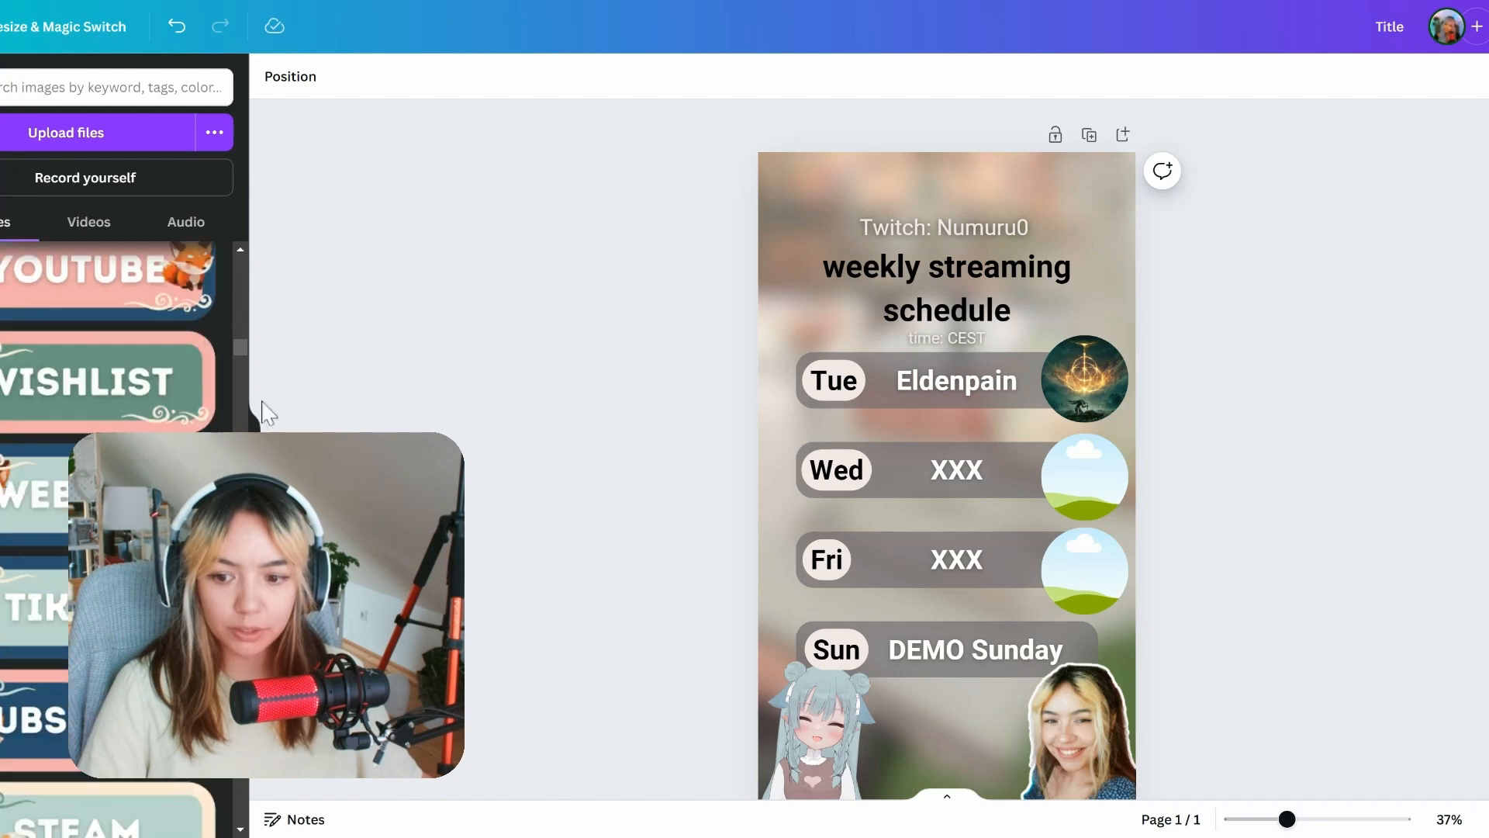
pyautogui.scroll(-10, 116, 349)
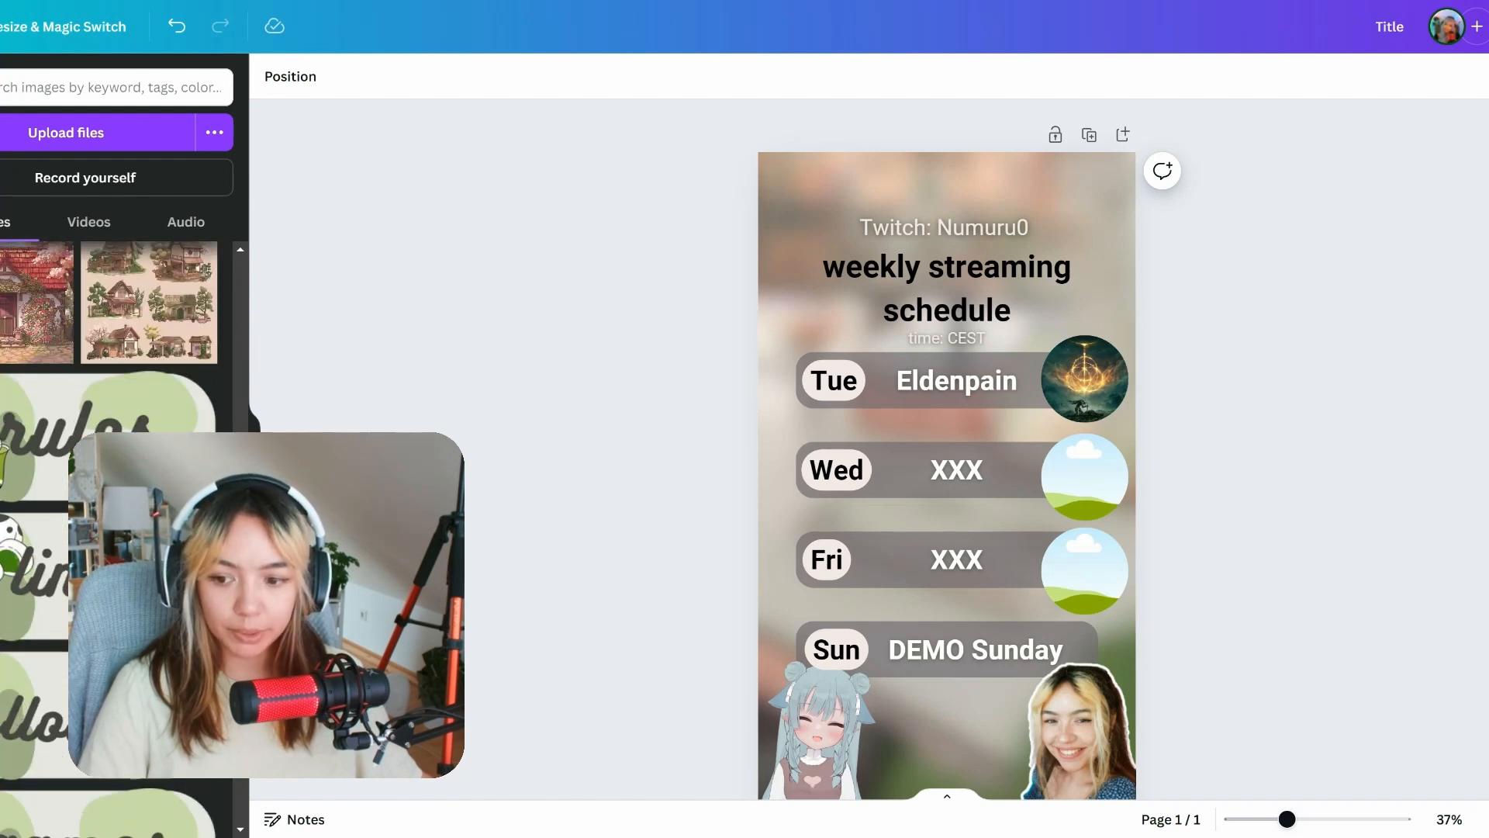
pyautogui.scroll(-15, 116, 543)
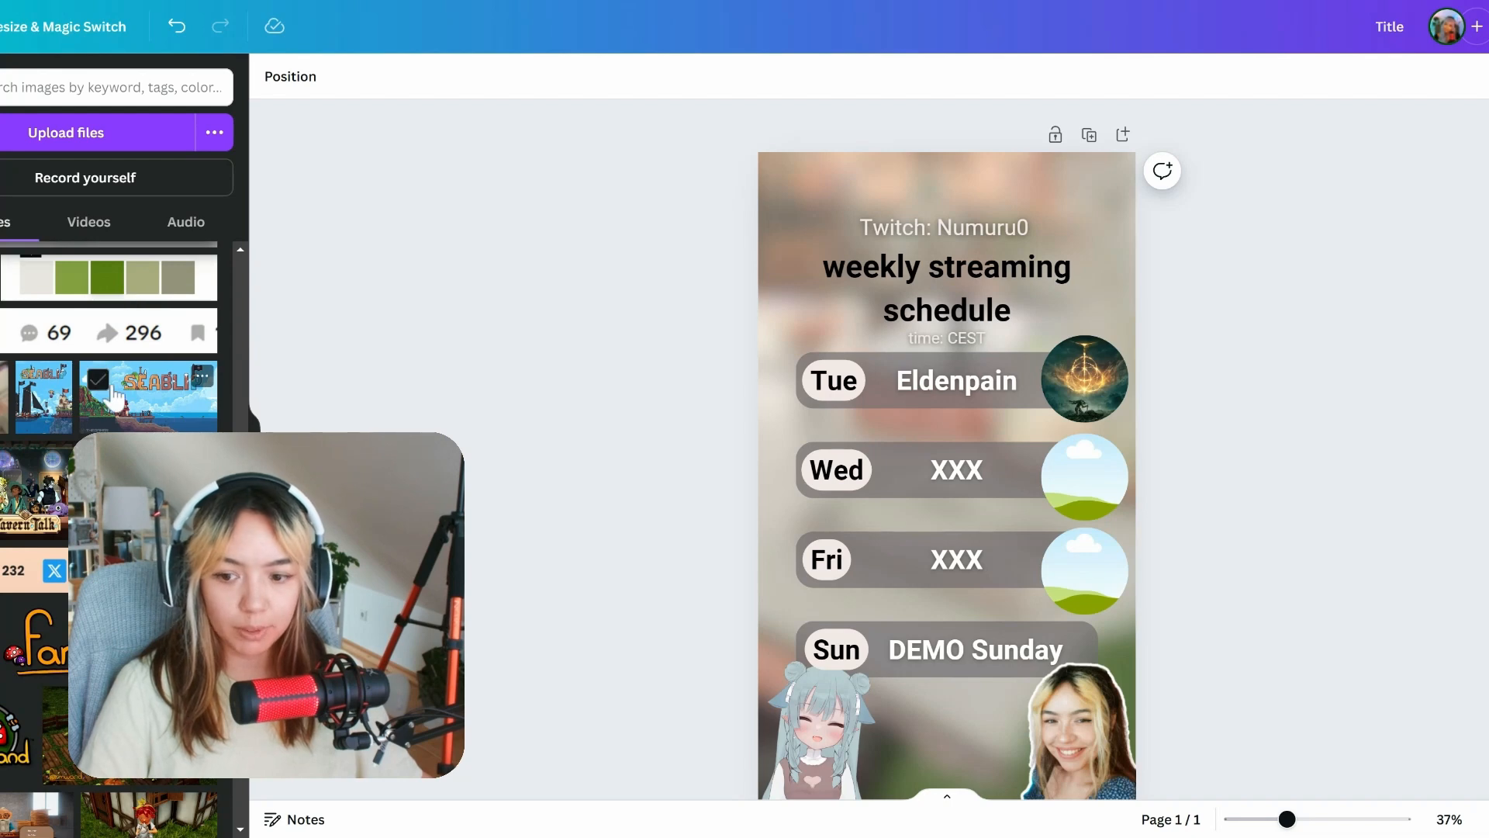
pyautogui.moveTo(142, 405); pyautogui.dragTo(1085, 477)
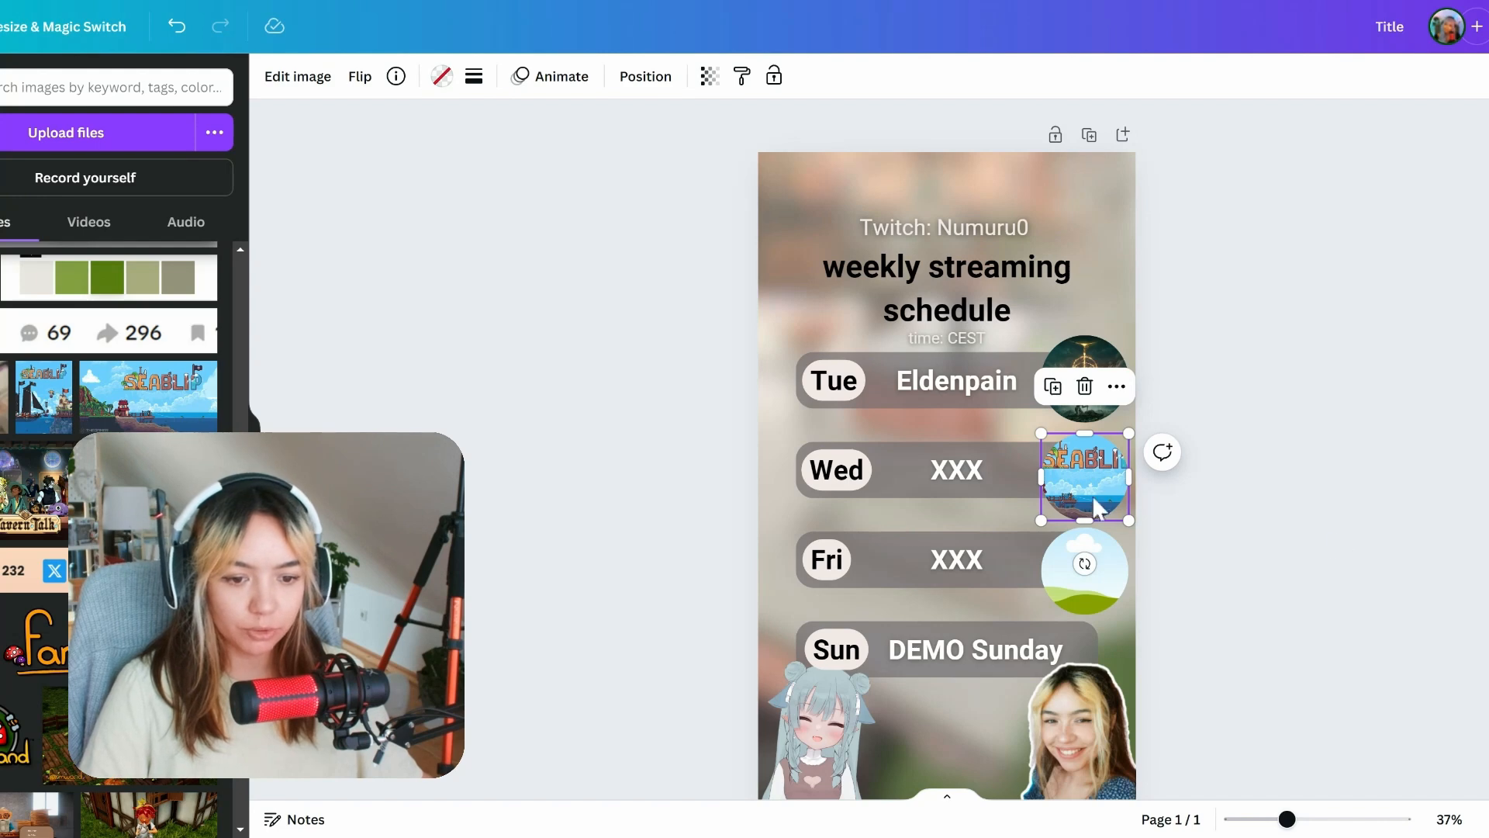
pyautogui.click(1160, 498)
# Step: Try a pasted, shrunken Planeties image between the avatar and the portrait below the "Sun" bar, and delete it
pyautogui.scroll(-2, 964, 575)
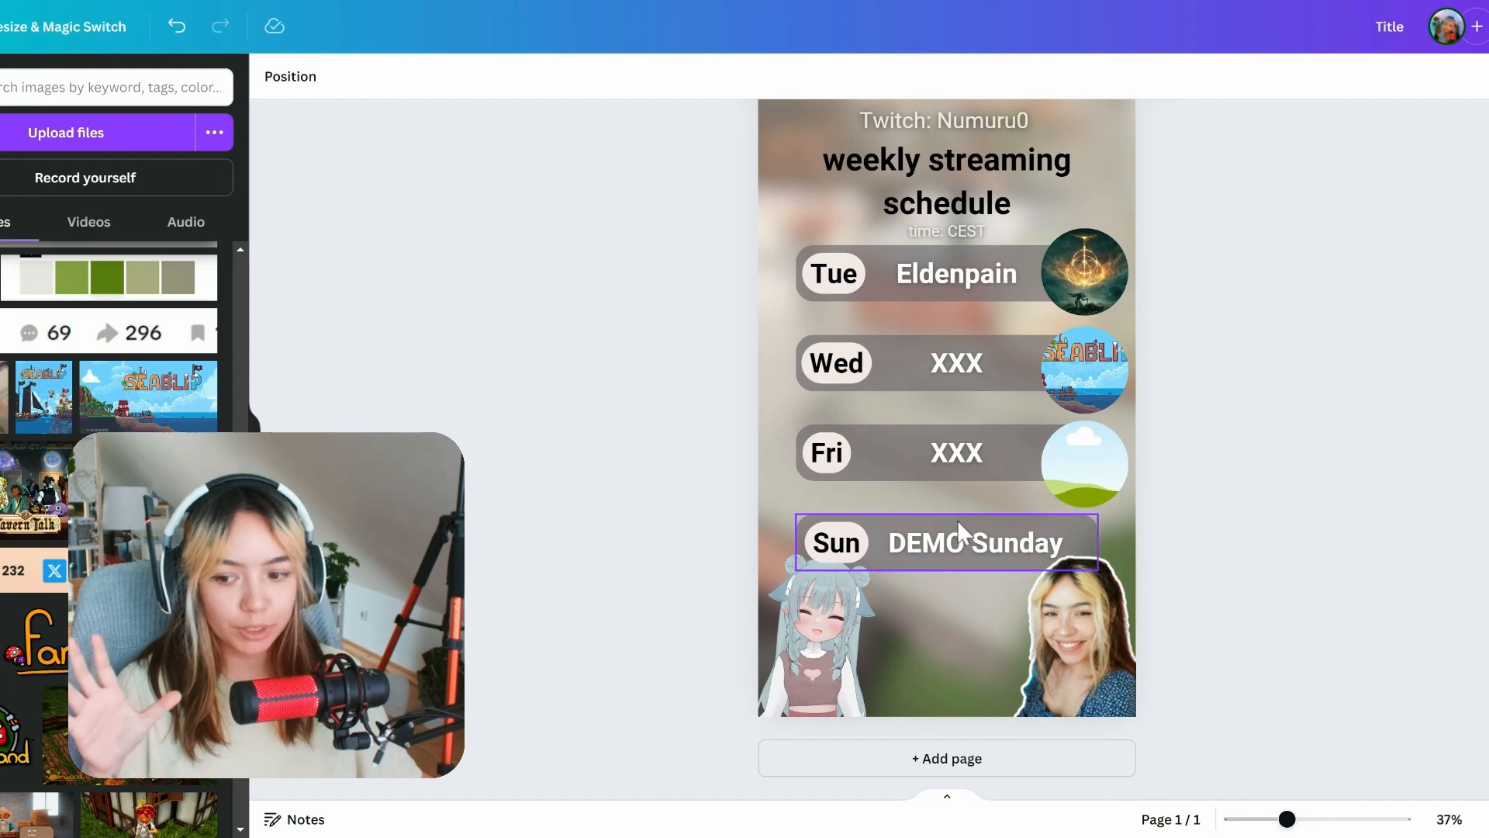
pyautogui.hotkey('ctrl', 'v')
pyautogui.moveTo(918, 318); pyautogui.dragTo(947, 531)
pyautogui.moveTo(984, 712); pyautogui.dragTo(1003, 577)
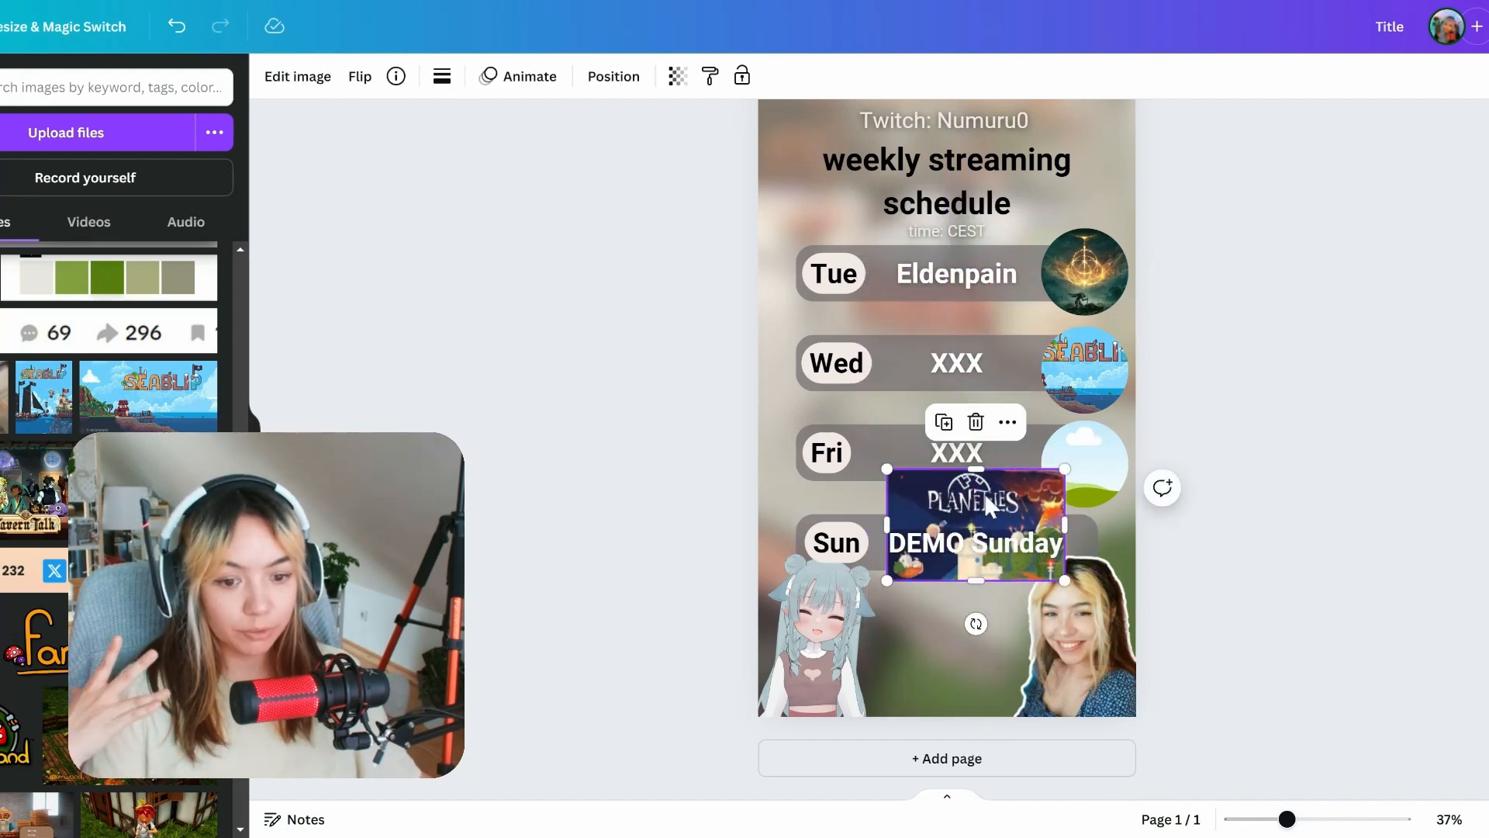
pyautogui.moveTo(985, 495); pyautogui.dragTo(934, 602)
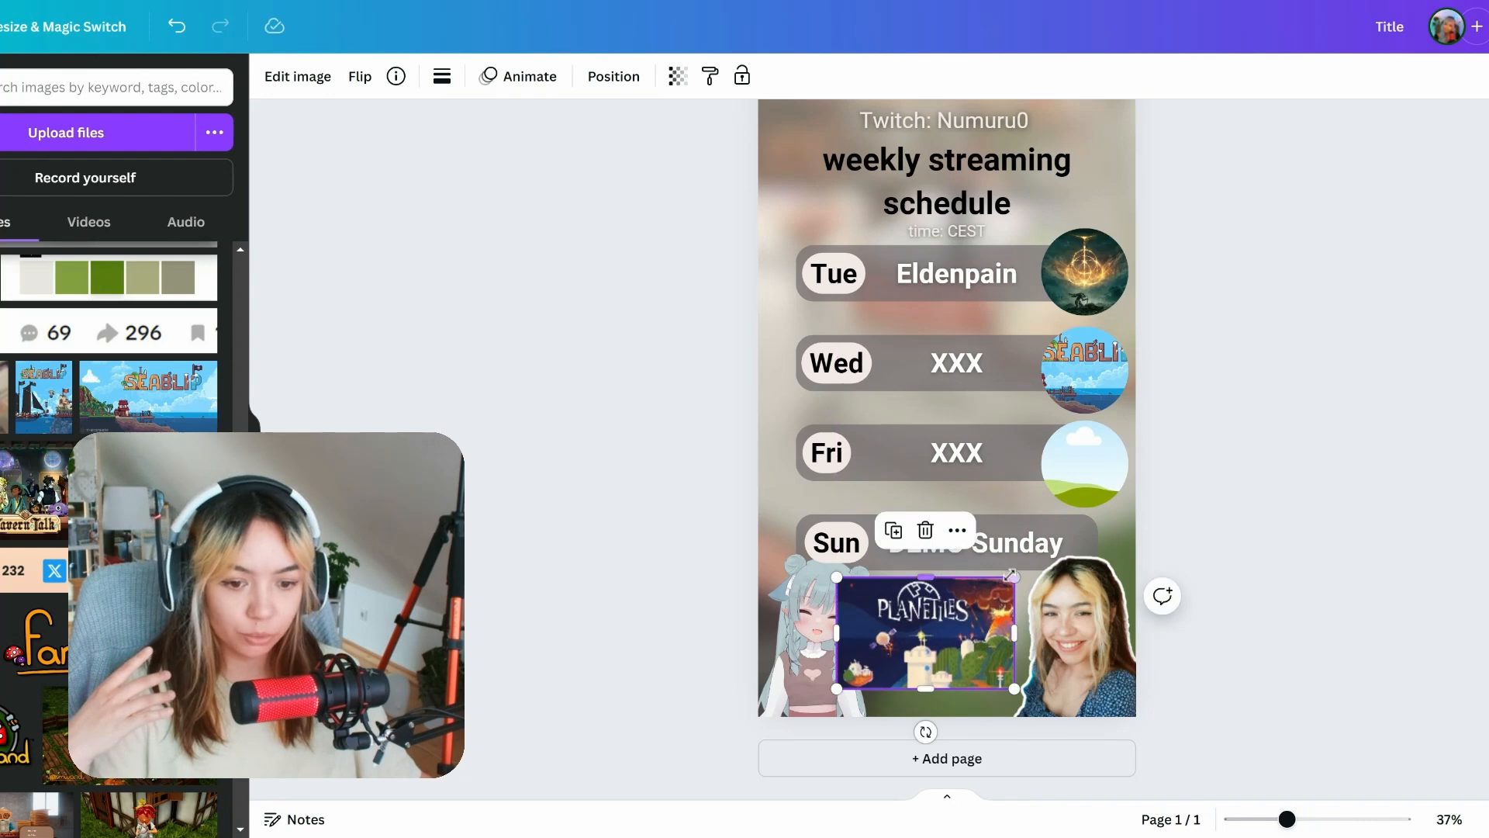
pyautogui.moveTo(1015, 576); pyautogui.dragTo(920, 603)
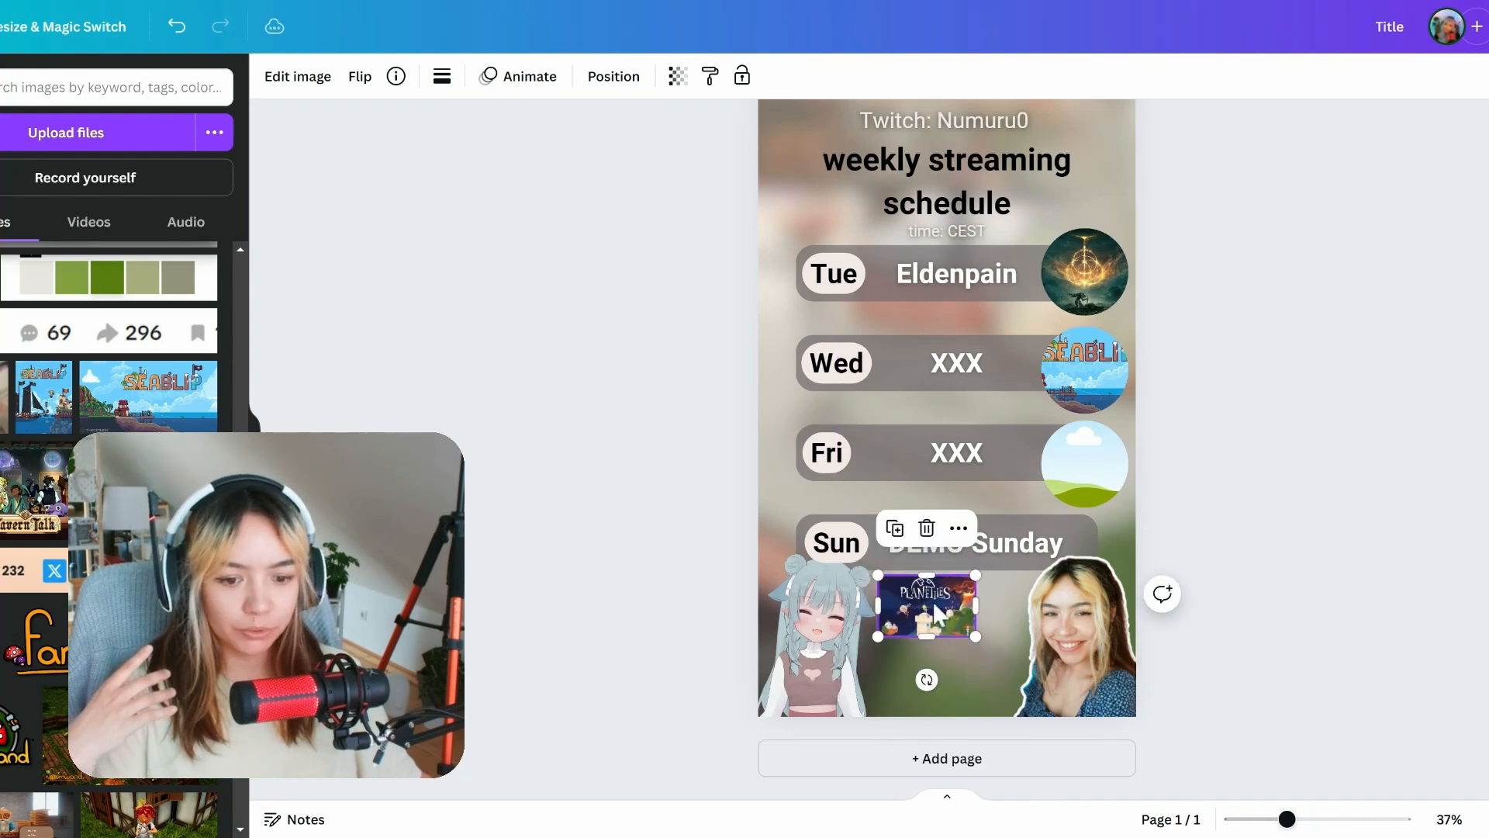
pyautogui.press('Delete')
# Step: Search the elements for "sparkle" and add the black sparkle graphic in the page's upper-left area beside the Twitch line
pyautogui.scroll(2, 1311, 516)
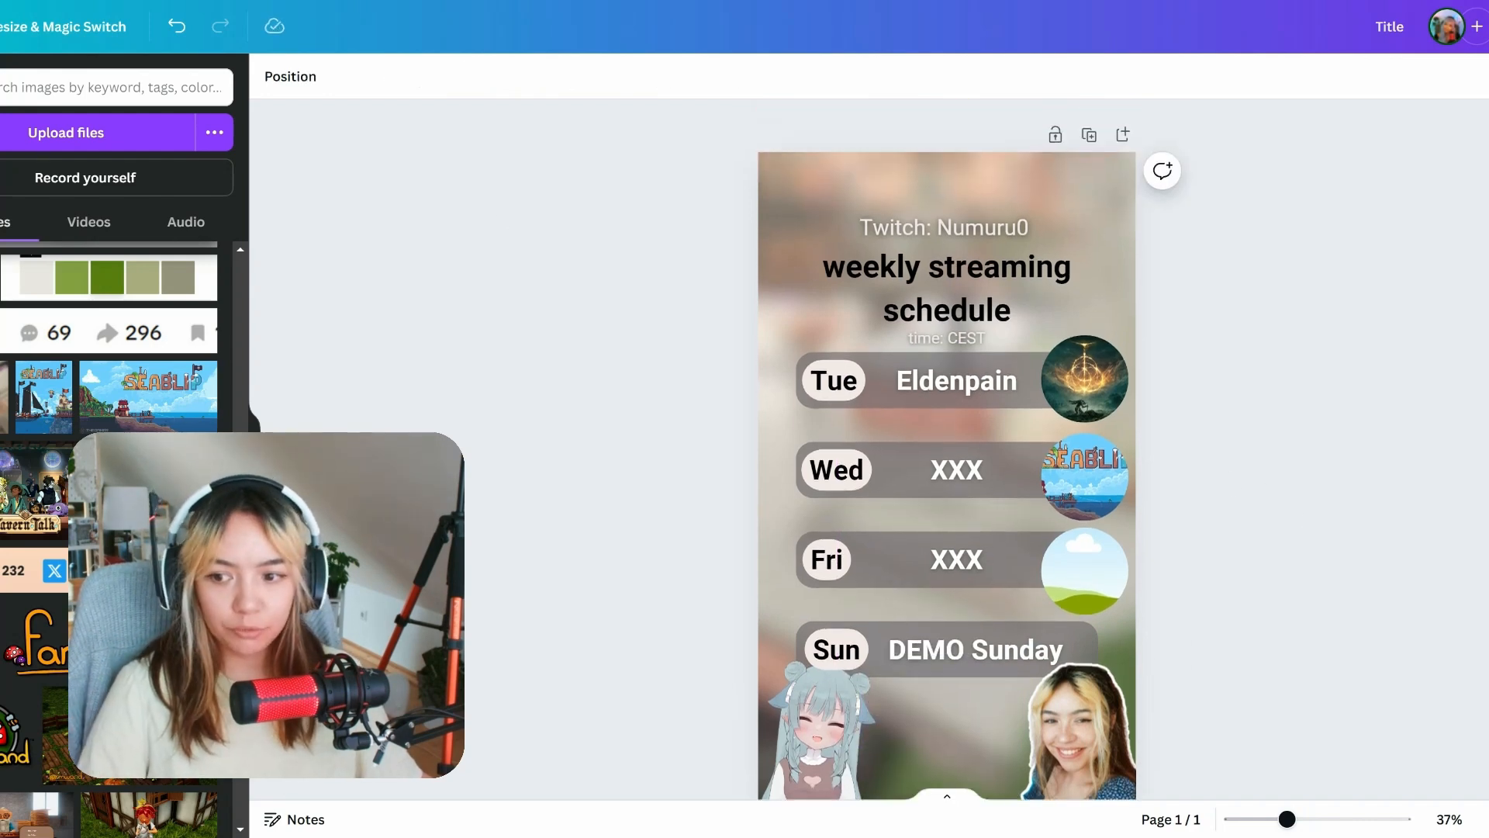
pyautogui.click(1, 155)
pyautogui.click(183, 89)
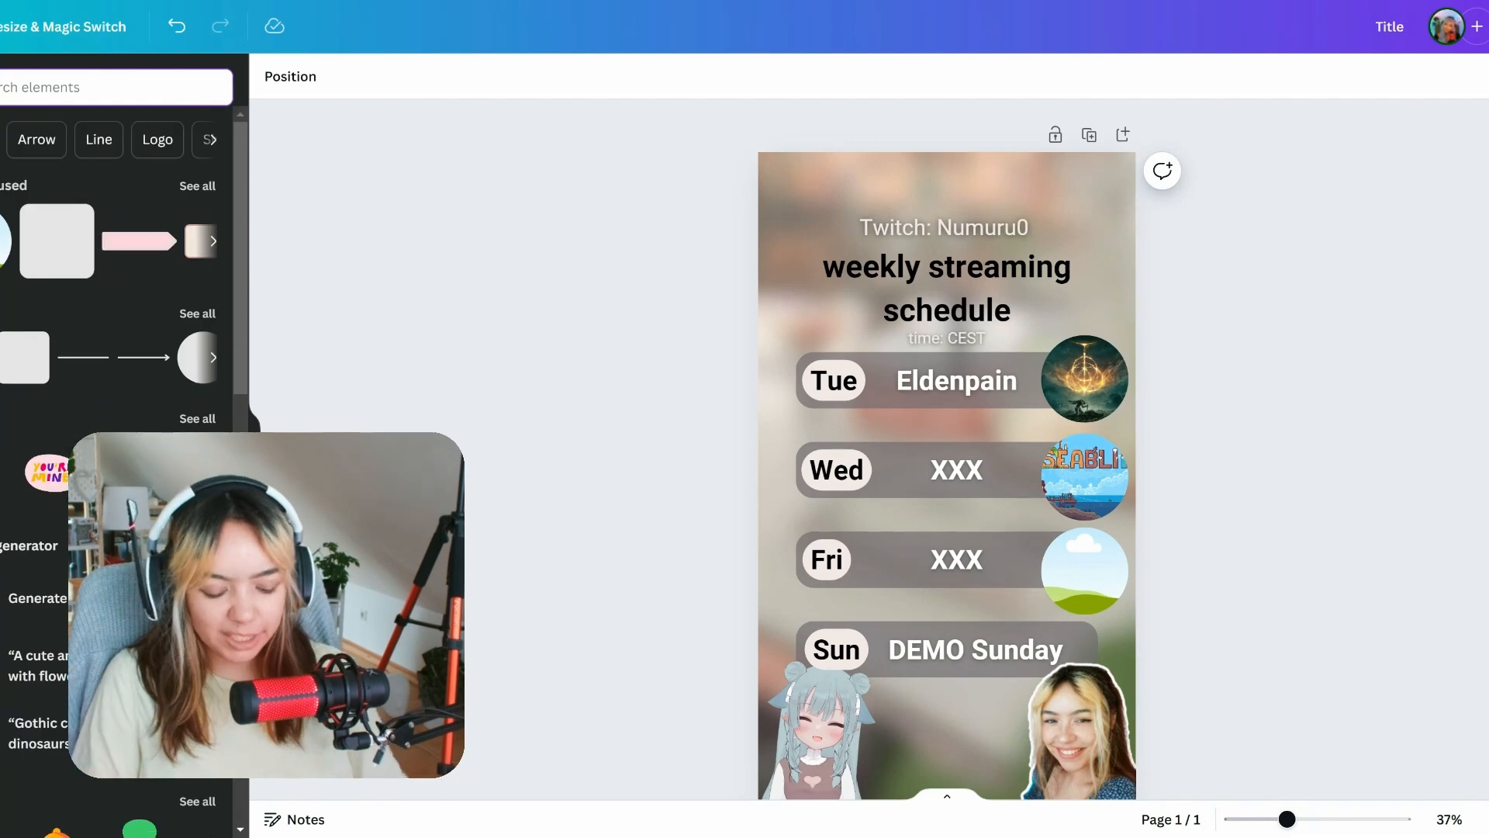
pyautogui.write('spa')
pyautogui.write('rk')
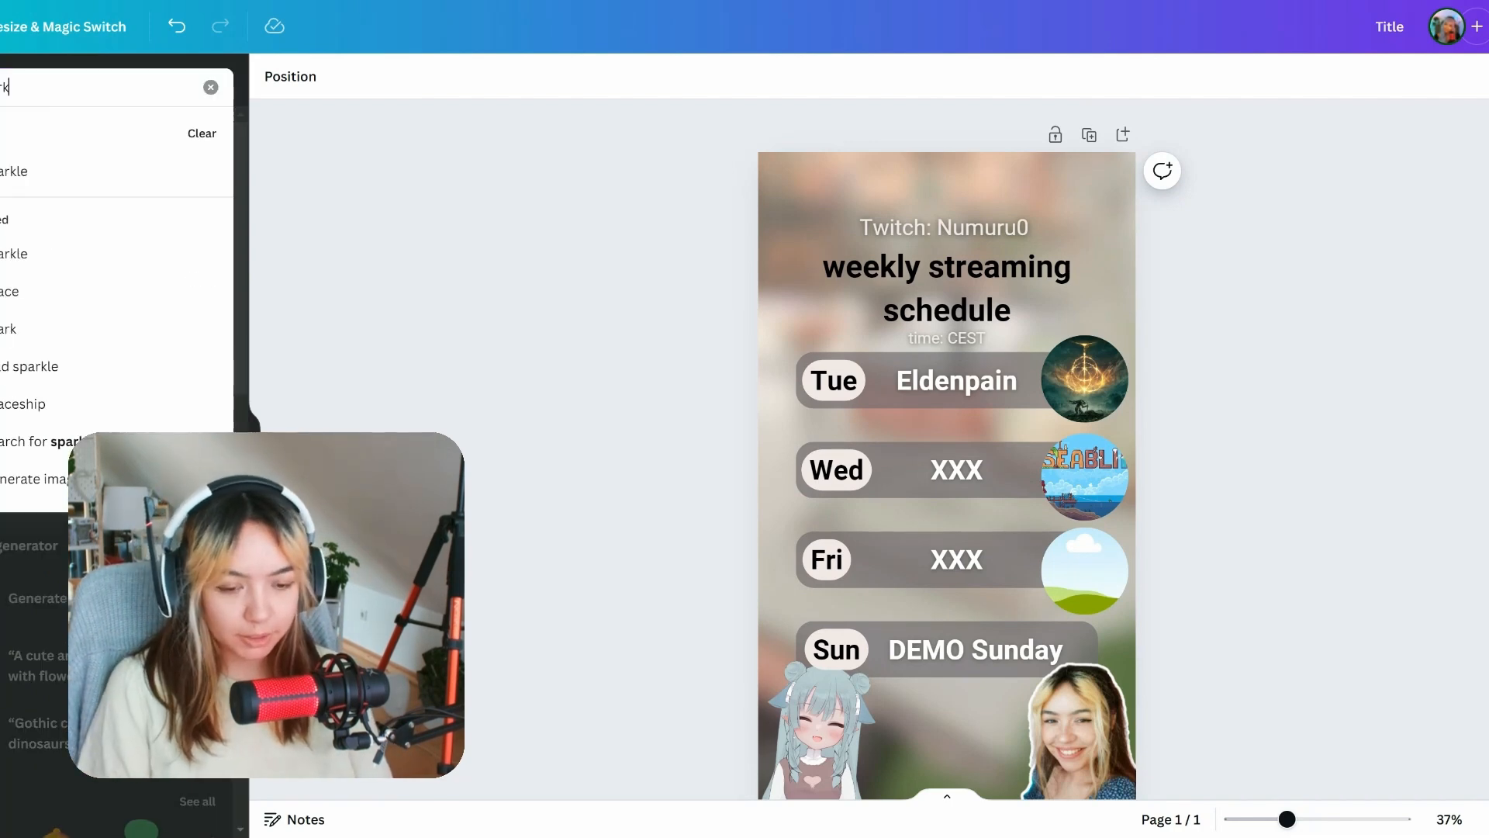
pyautogui.write('le')
pyautogui.press('Return')
pyautogui.scroll(-1, 1161, 419)
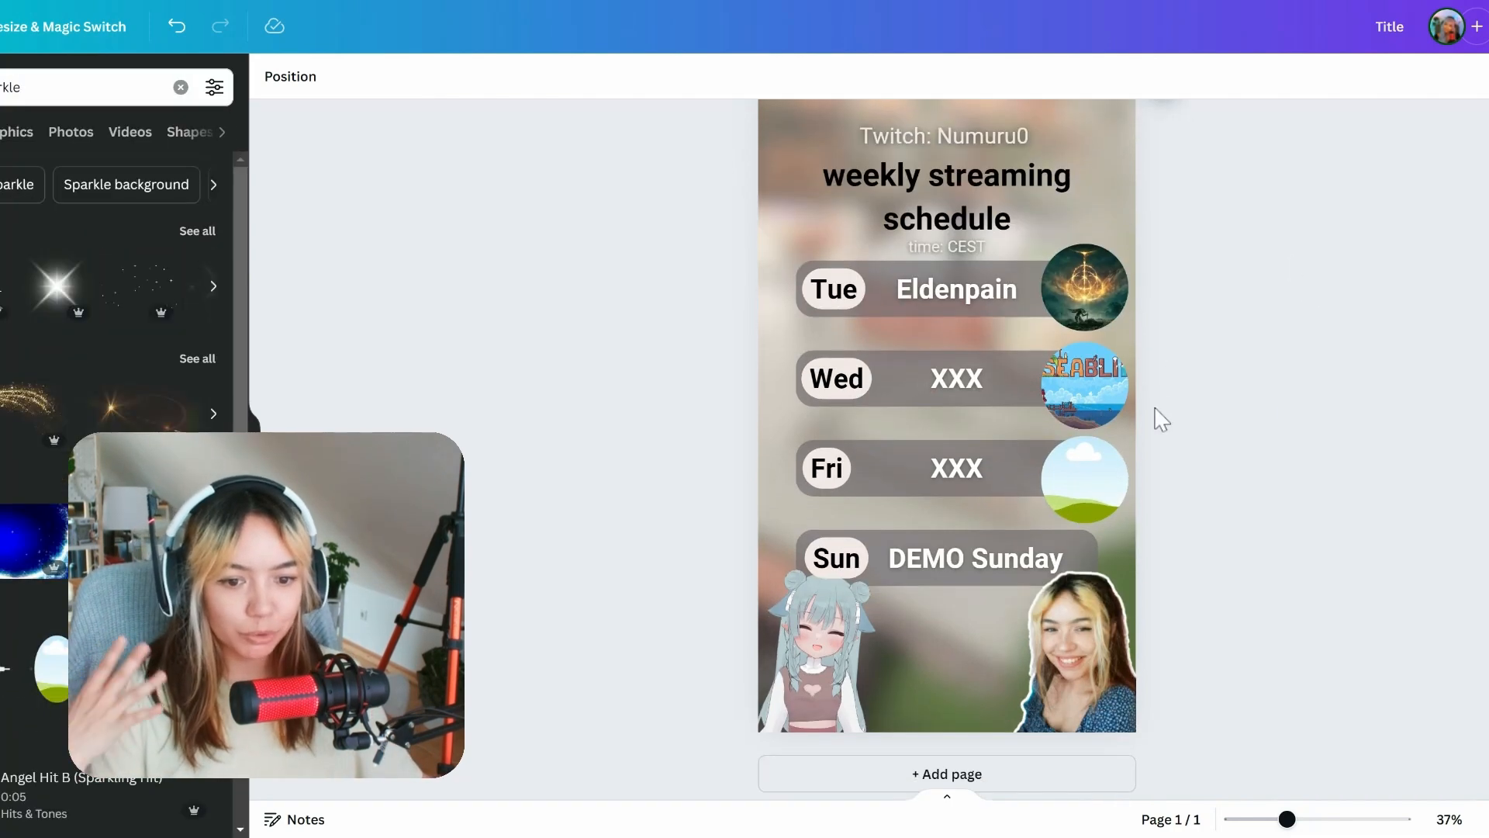
pyautogui.scroll(1, 1161, 418)
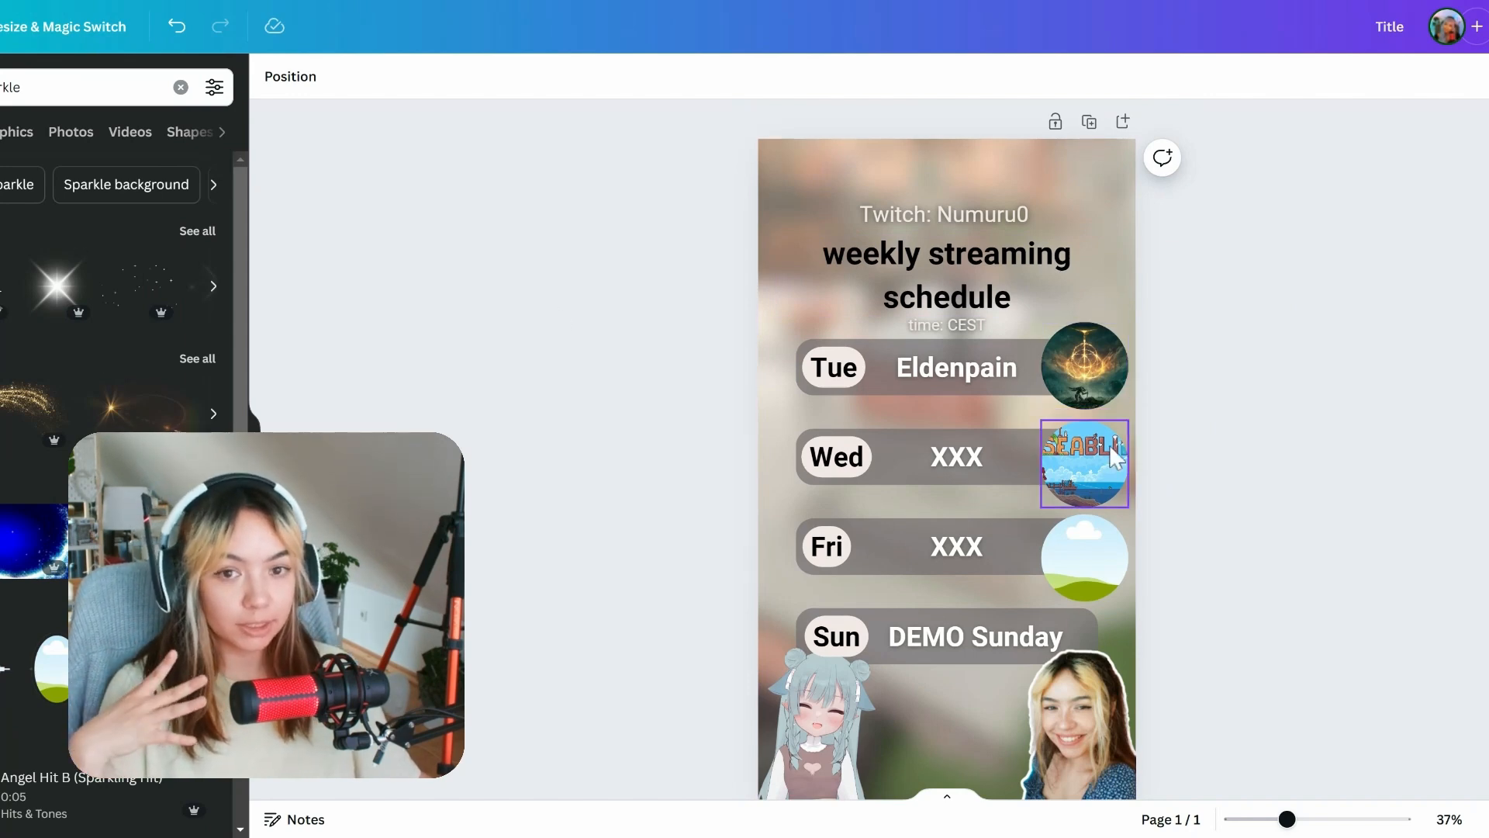
pyautogui.click(2, 285)
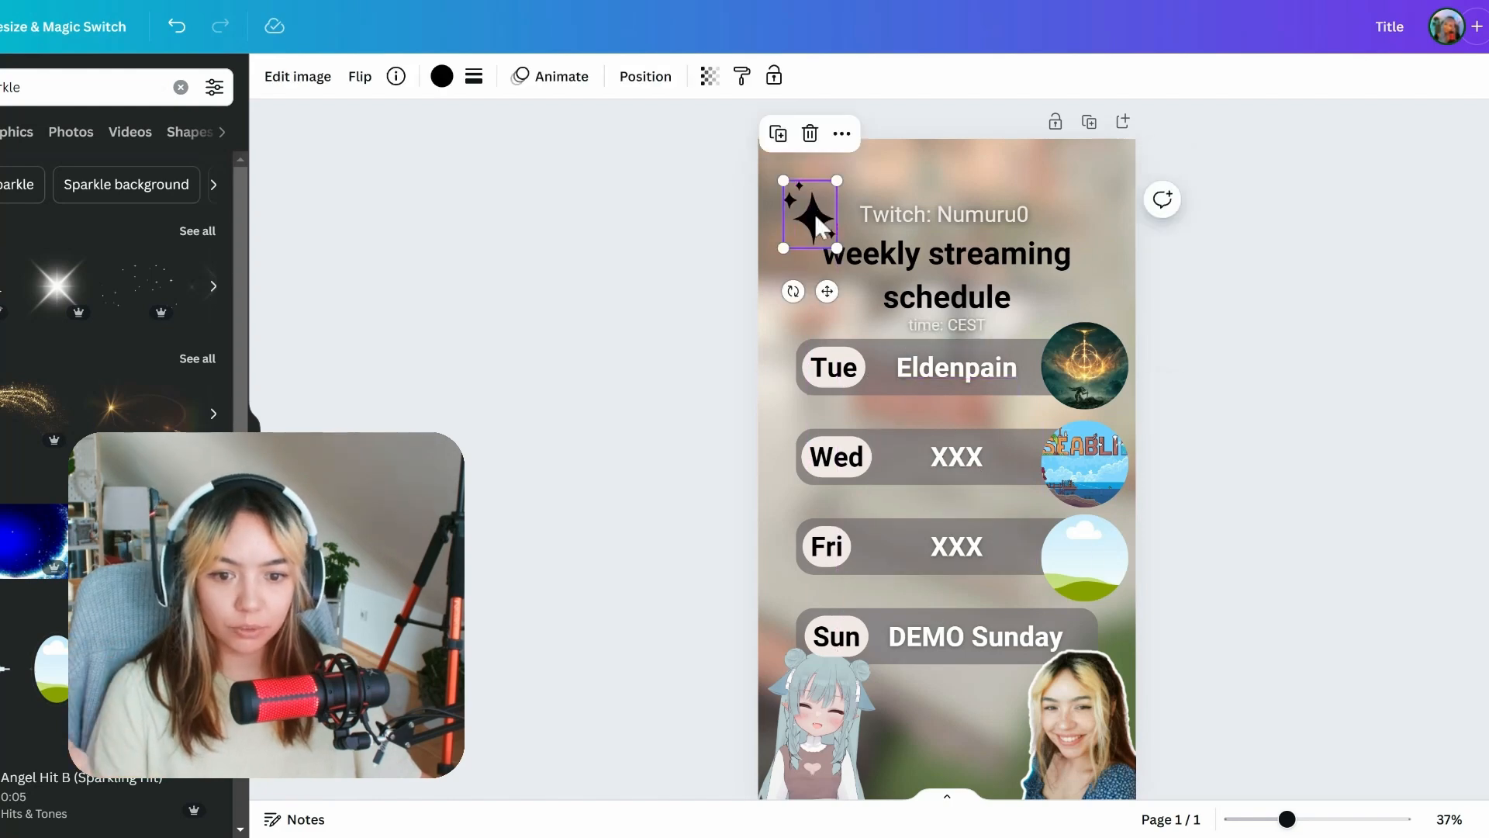
# Step: Show all sparkle graphics and filter the results to free elements
pyautogui.click(198, 231)
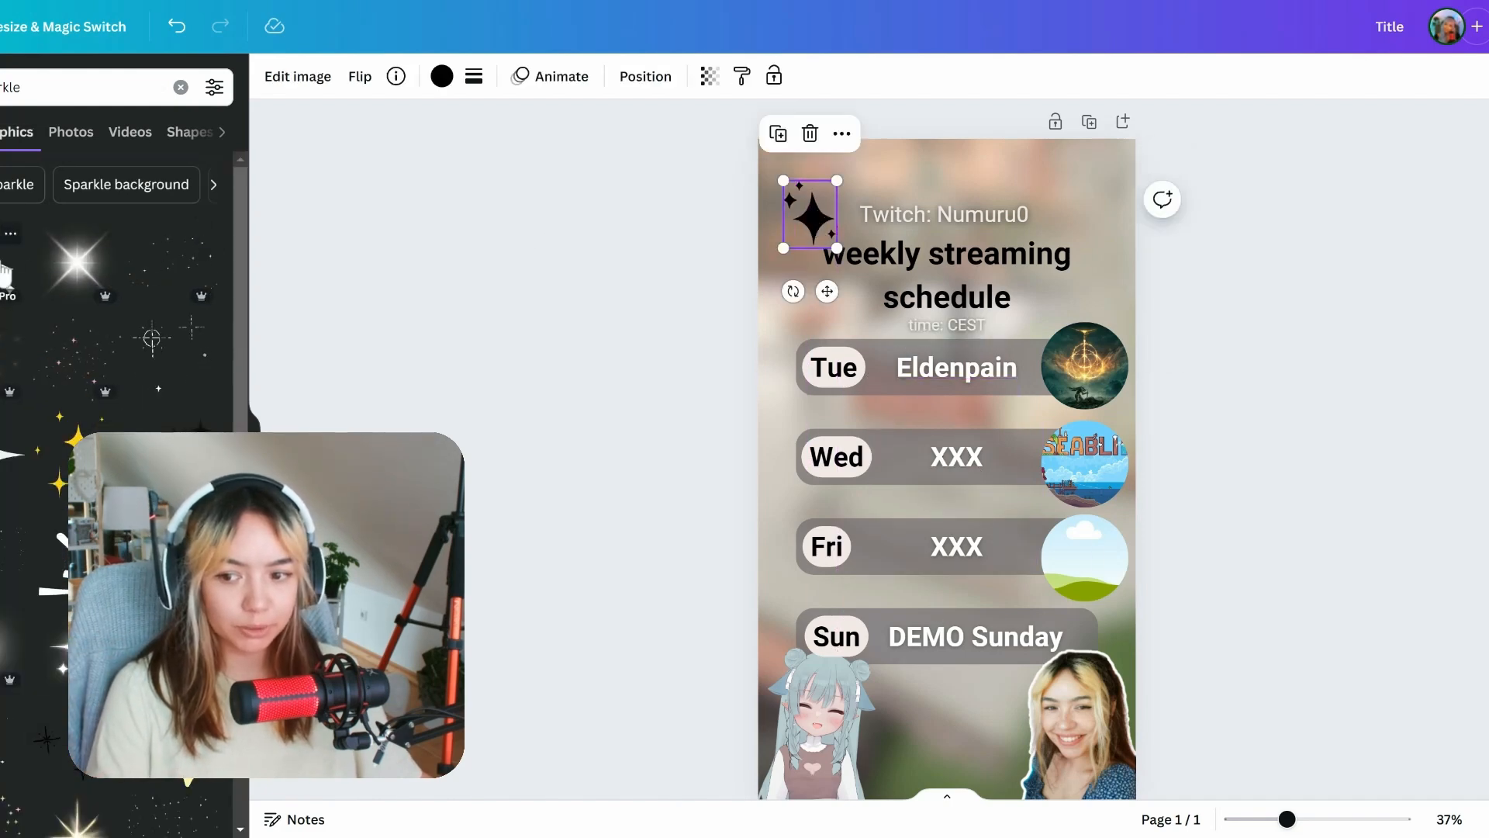
pyautogui.click(212, 91)
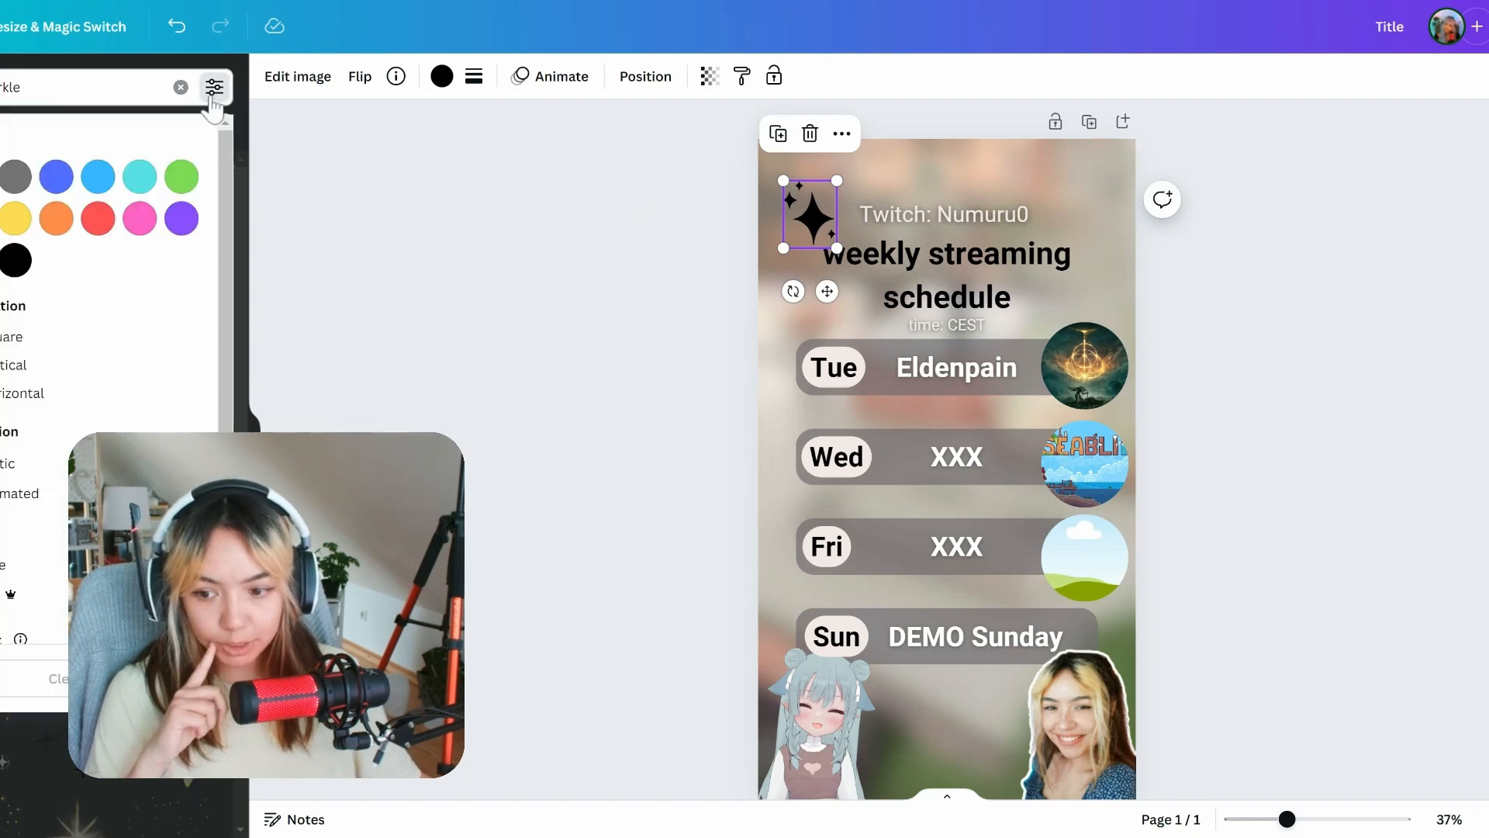
pyautogui.scroll(-1, 2, 590)
pyautogui.click(2, 501)
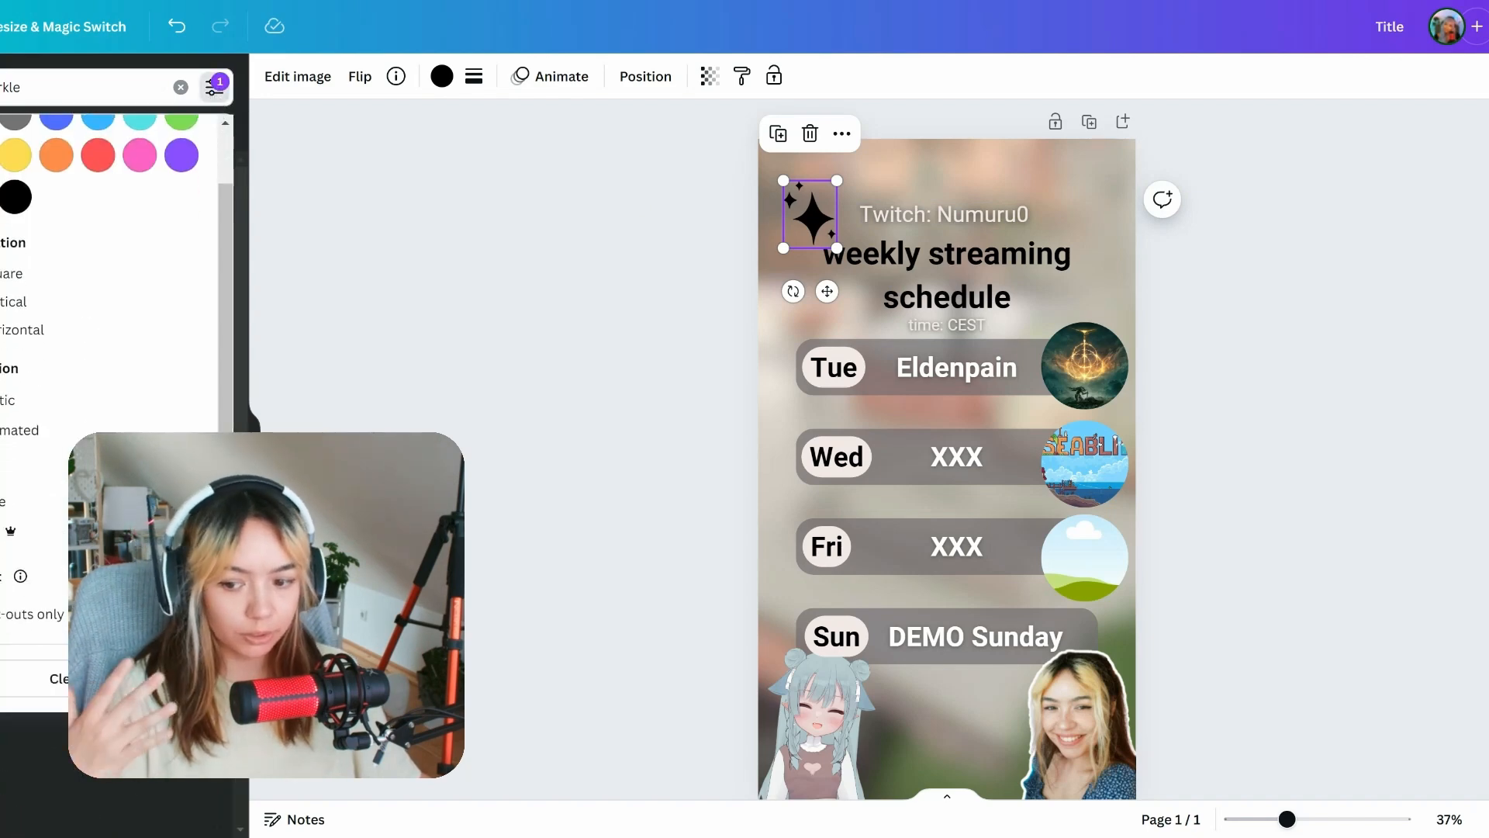
# Step: Add the white four-pointed star in the page's upper-right area, shrink it and place two smaller copies beside it
pyautogui.click(214, 88)
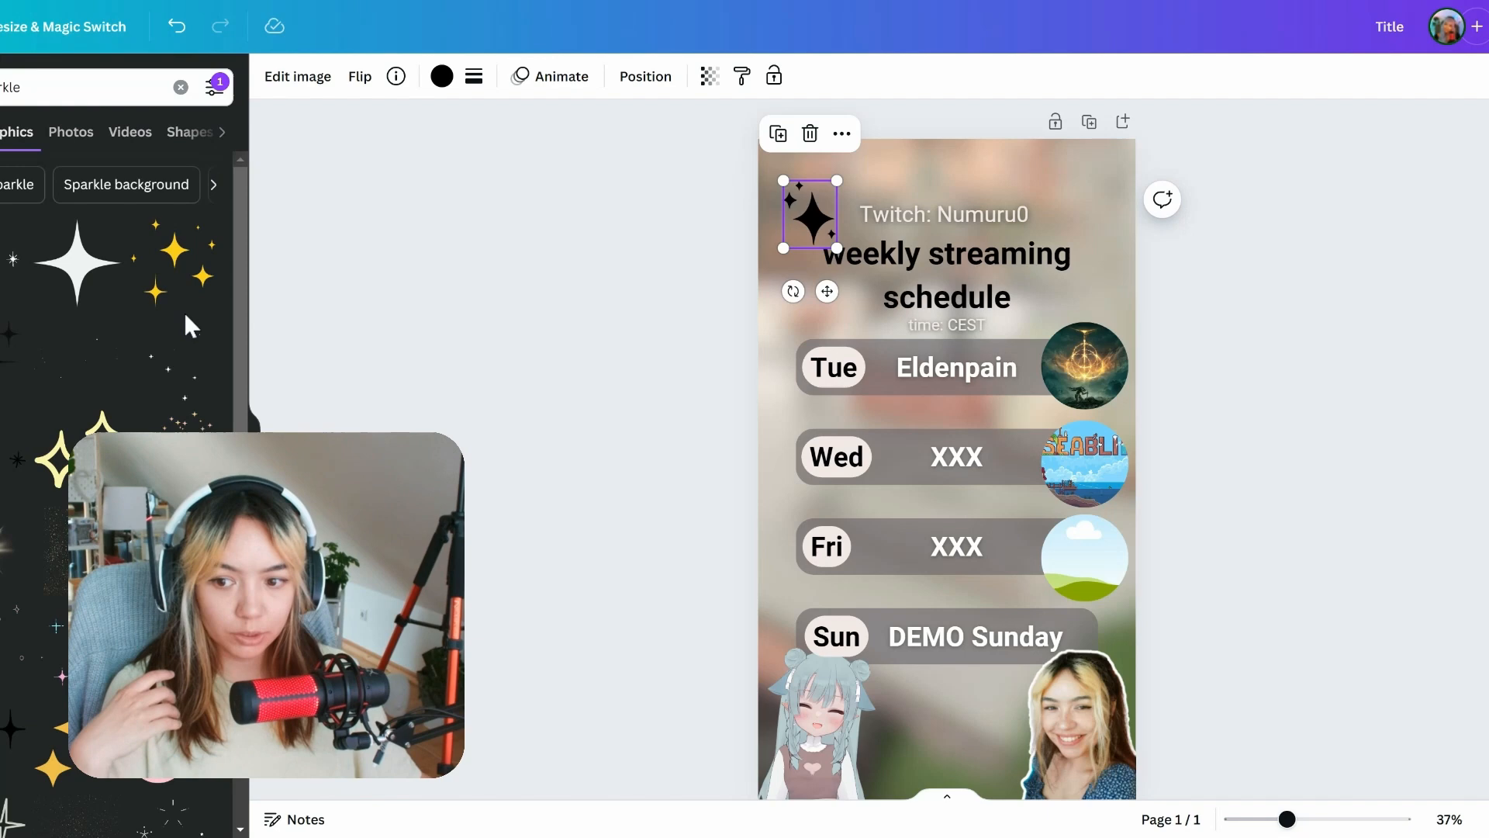
pyautogui.click(77, 262)
pyautogui.moveTo(1022, 488); pyautogui.dragTo(1113, 194)
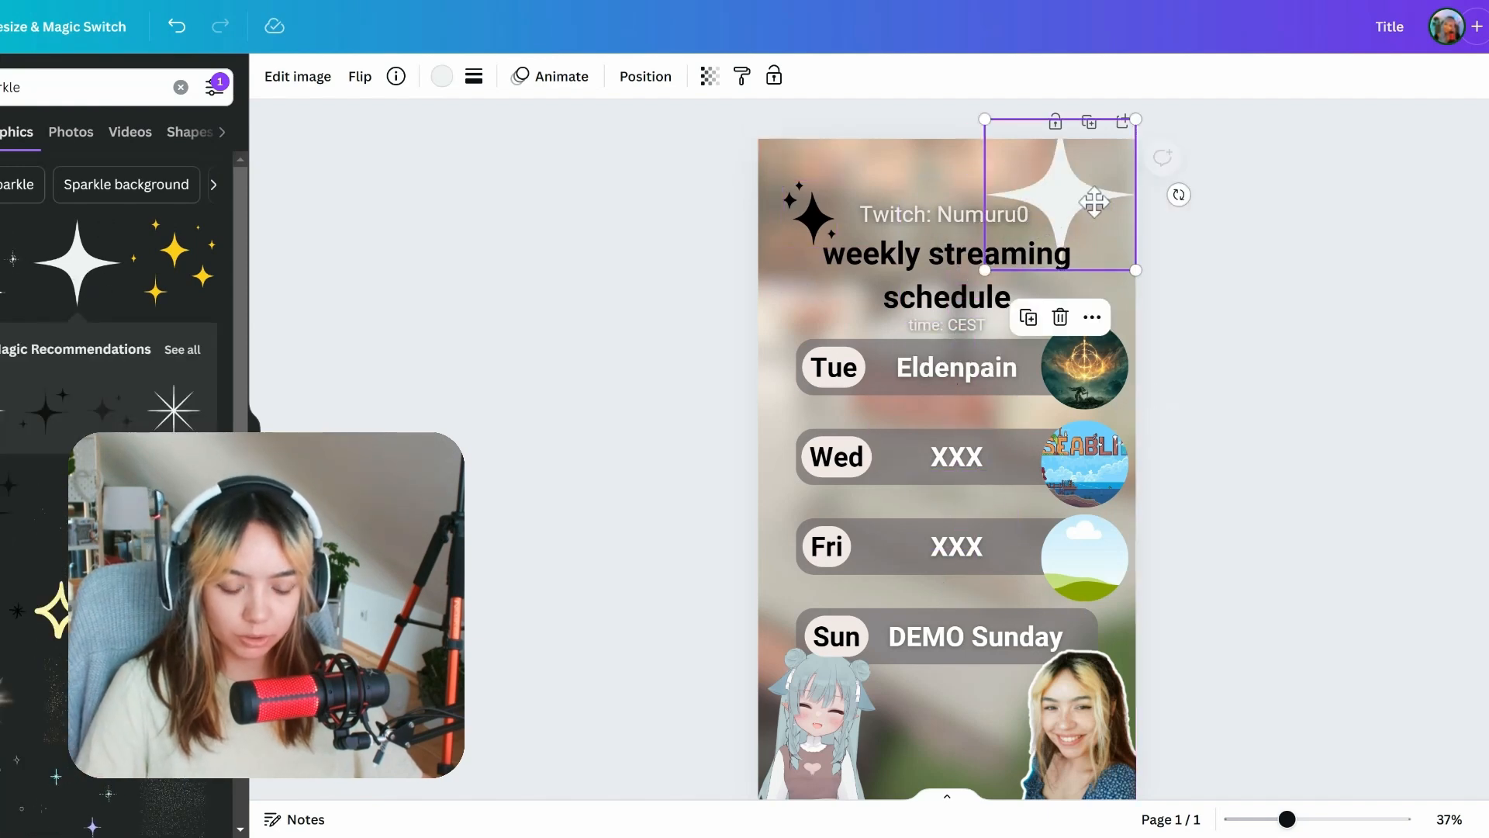
pyautogui.moveTo(1133, 266); pyautogui.dragTo(1089, 231)
pyautogui.moveTo(1079, 218); pyautogui.dragTo(1087, 176)
# Step: Group the three white stars, nudge the group closer to the page's upper-right corner, and delete it
pyautogui.keyDown('shift'); pyautogui.click(1069, 191); pyautogui.keyUp('shift')
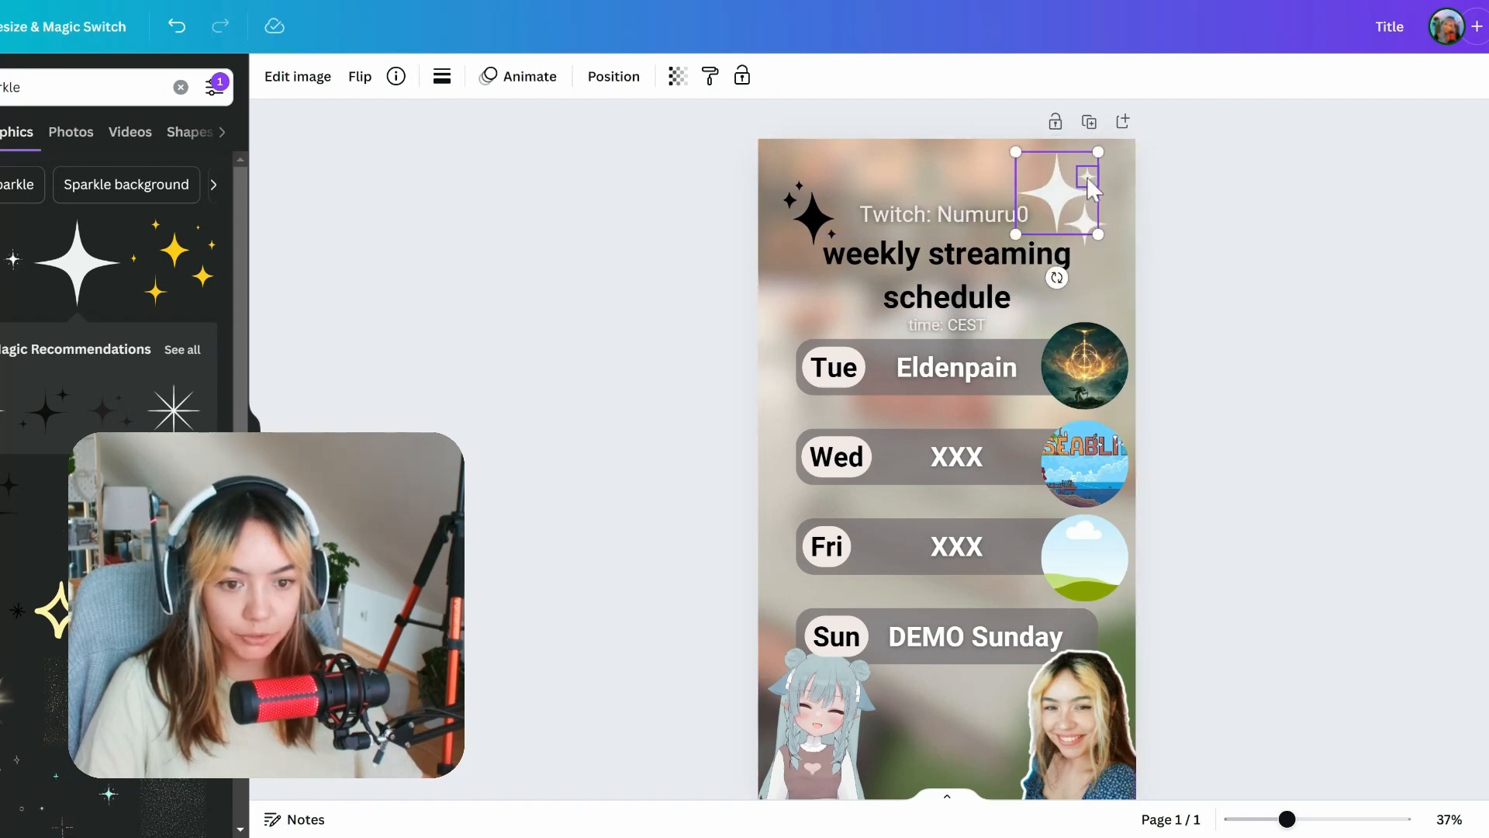
pyautogui.keyDown('shift'); pyautogui.click(1087, 227); pyautogui.keyUp('shift')
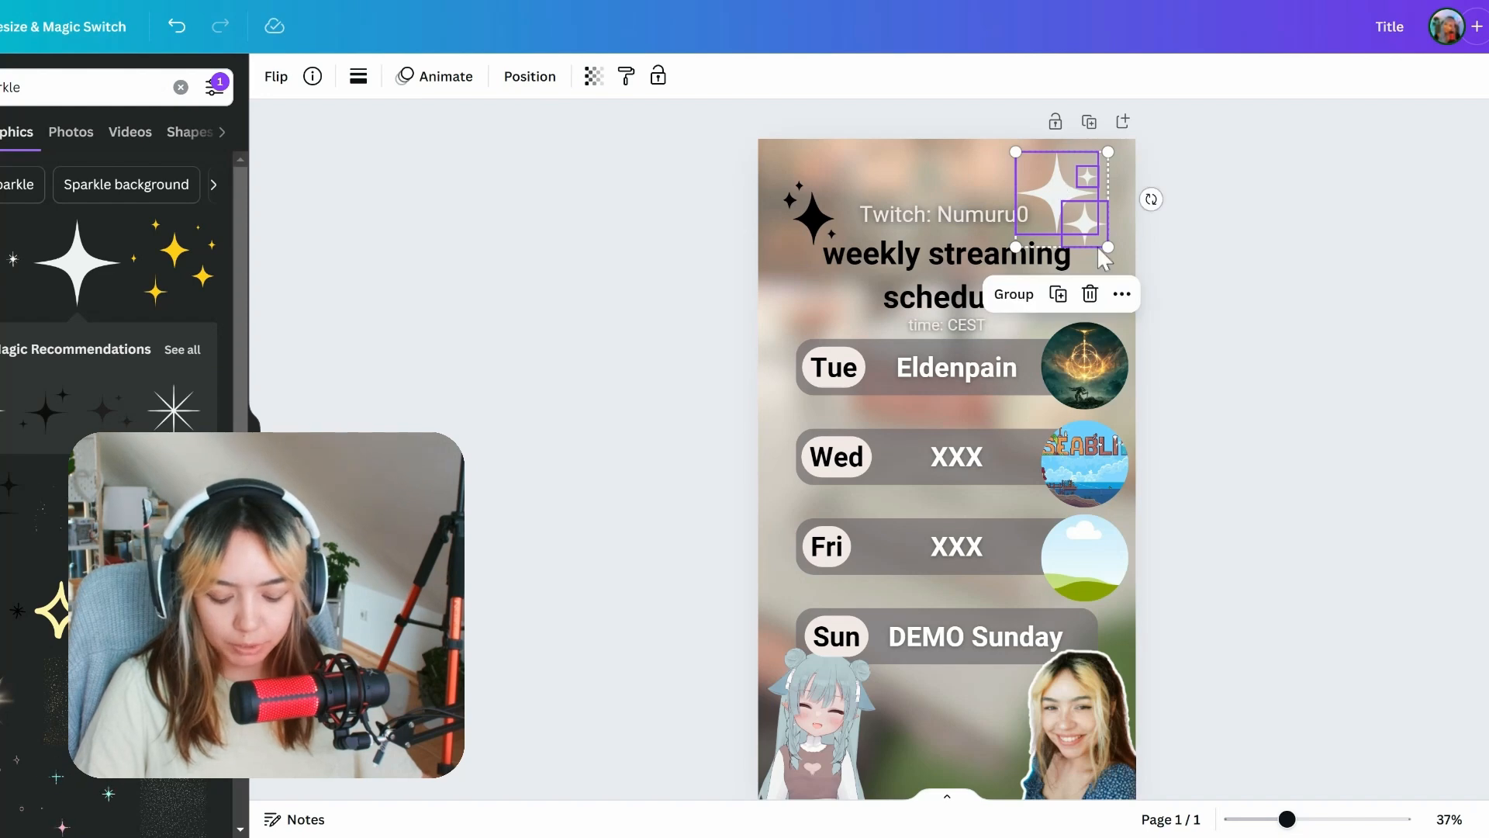
pyautogui.click(1014, 294)
pyautogui.moveTo(1061, 202)
pyautogui.mouseDown()
pyautogui.moveTo(919, 189)
pyautogui.moveTo(1081, 197)
pyautogui.moveTo(1067, 197)
pyautogui.mouseUp()
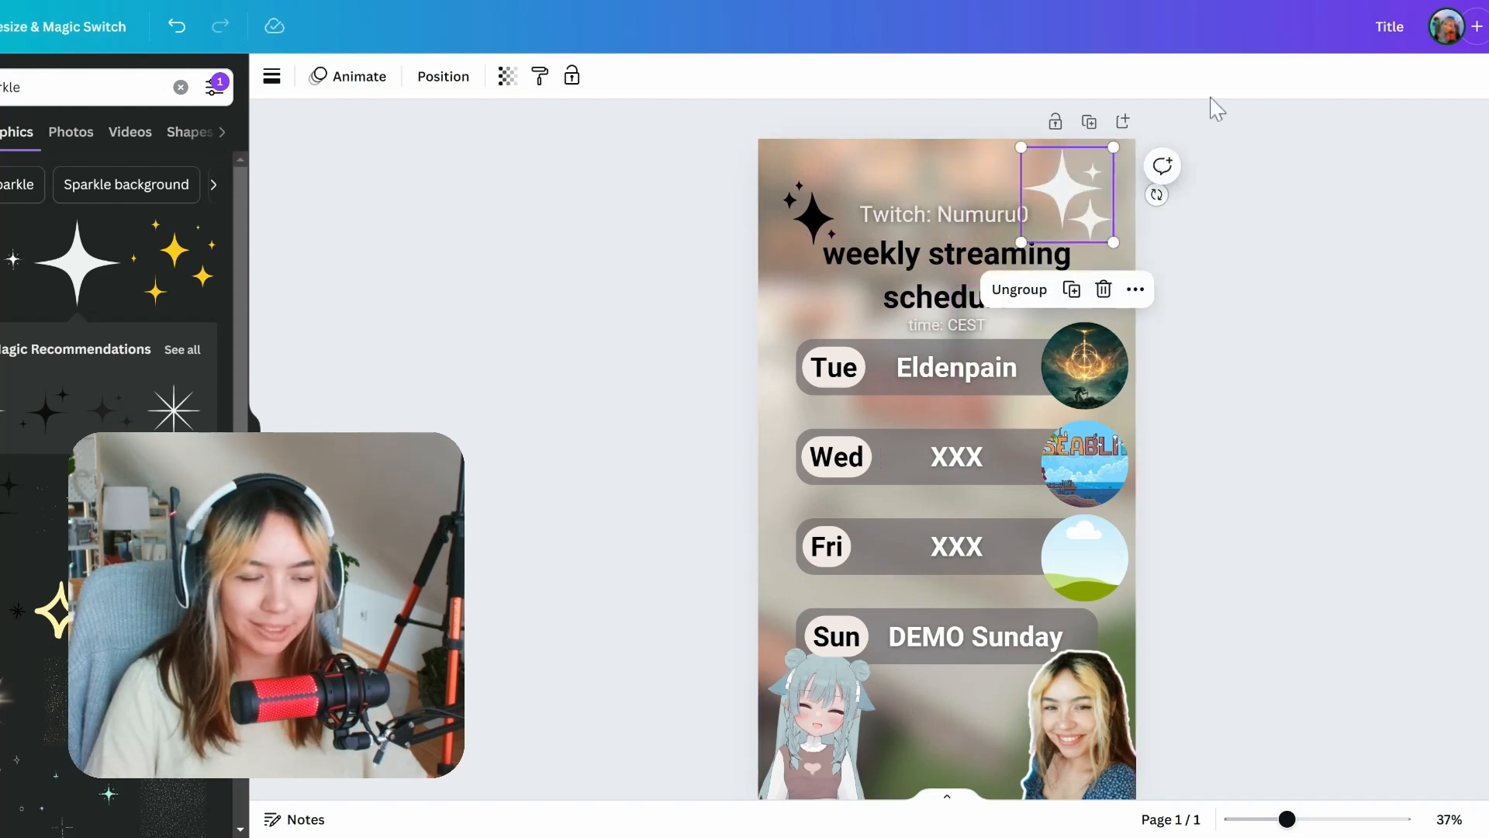
pyautogui.click(1207, 263)
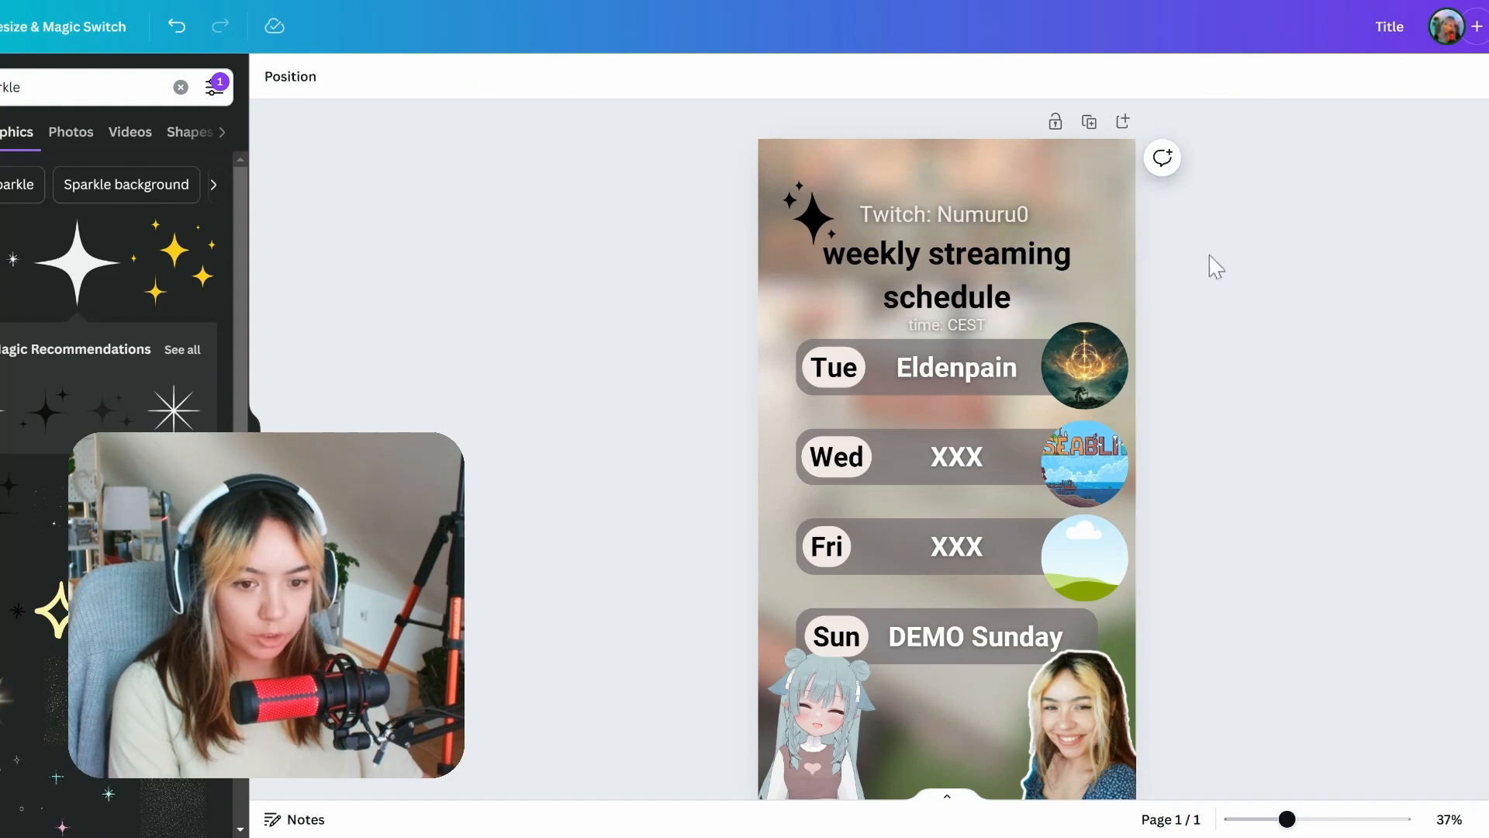
# Step: Try the black sparkle nearer the page's upper-left corner and a faint scattered sparkle graphic in the upper-right area, and delete both
pyautogui.click(779, 184)
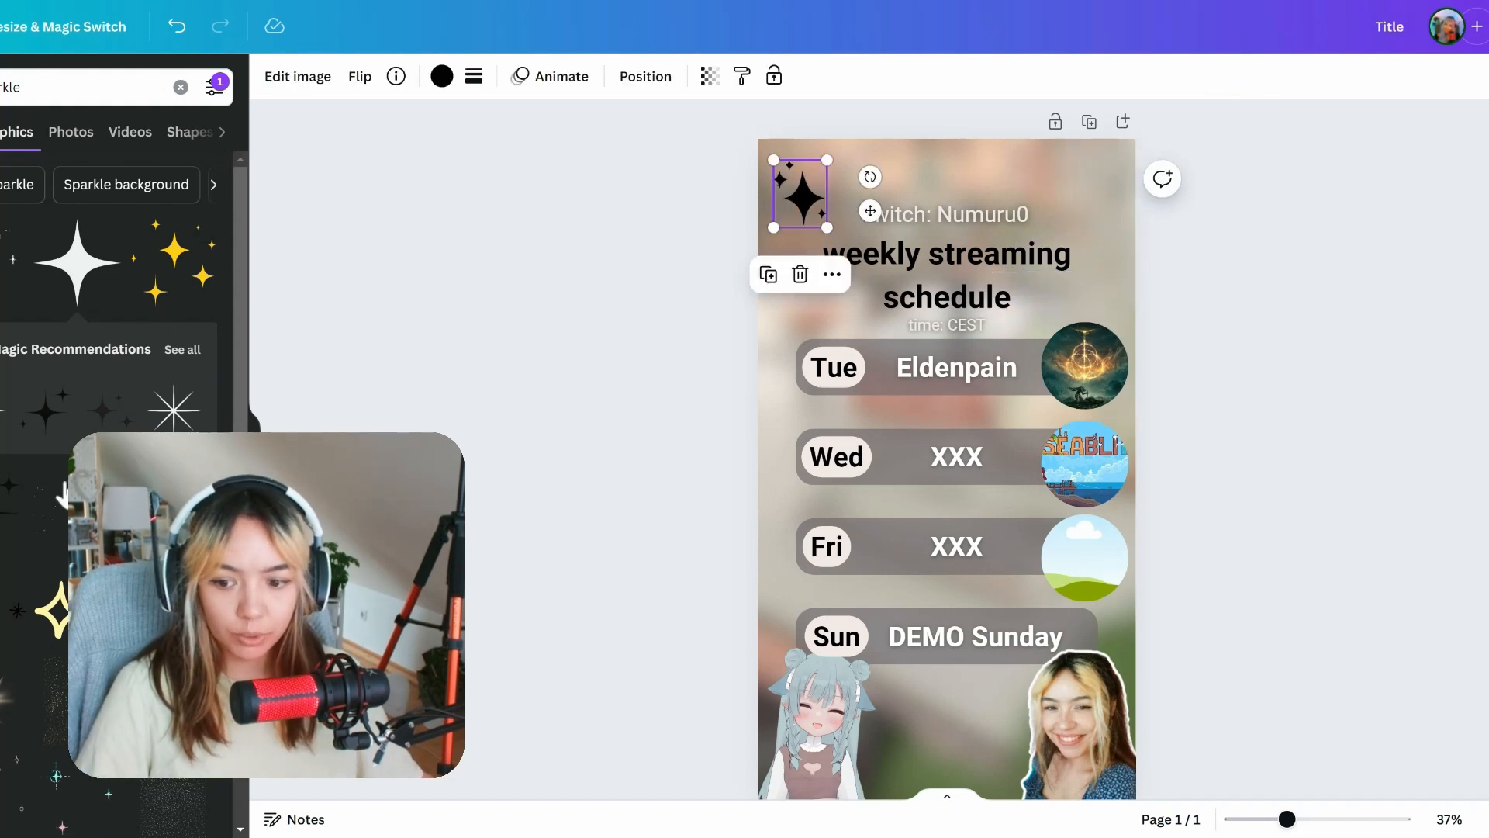
pyautogui.click(1083, 205)
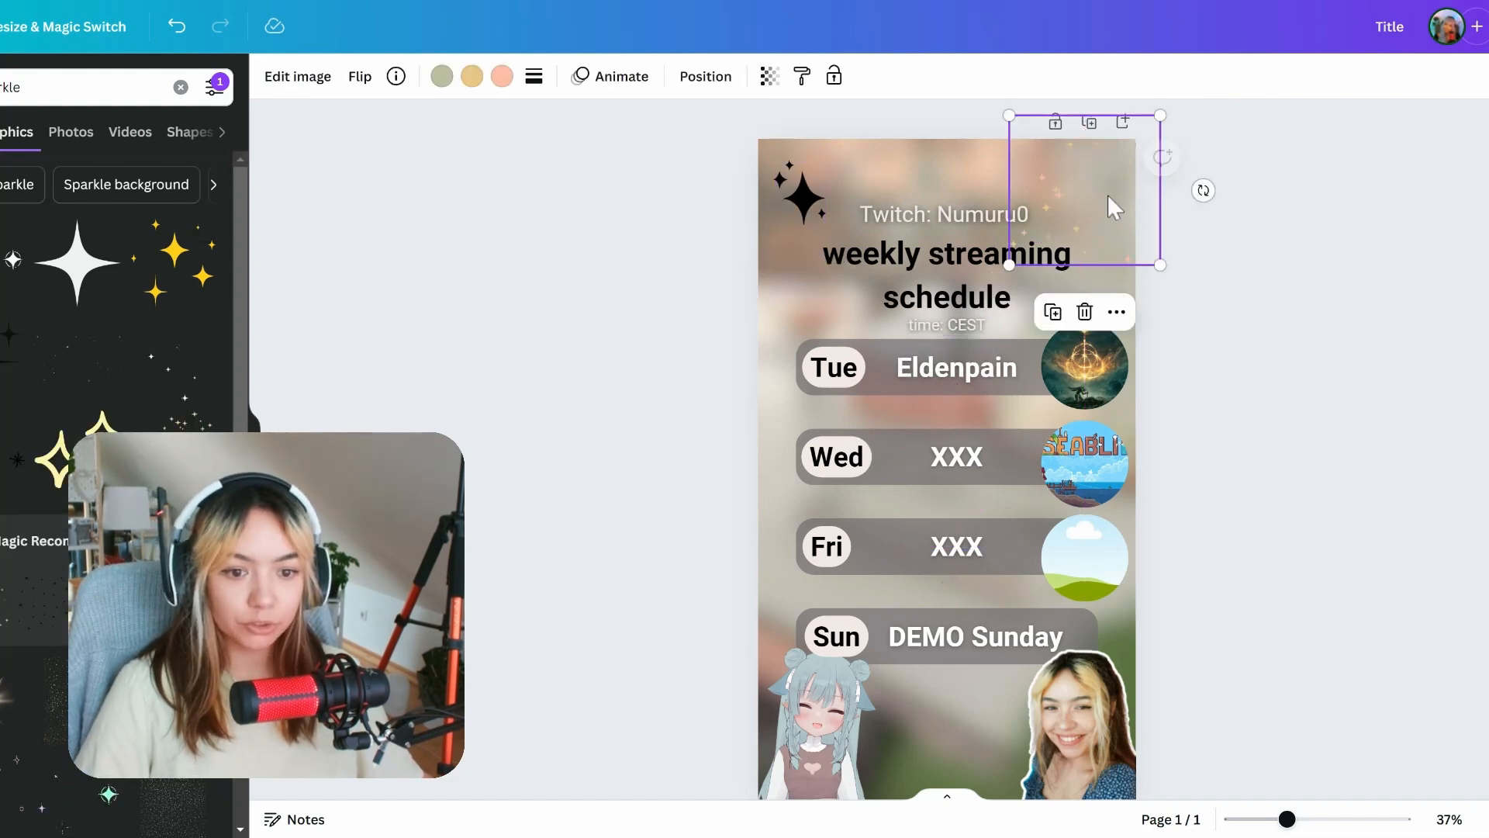
pyautogui.press('Delete')
pyautogui.scroll(-2, 1049, 388)
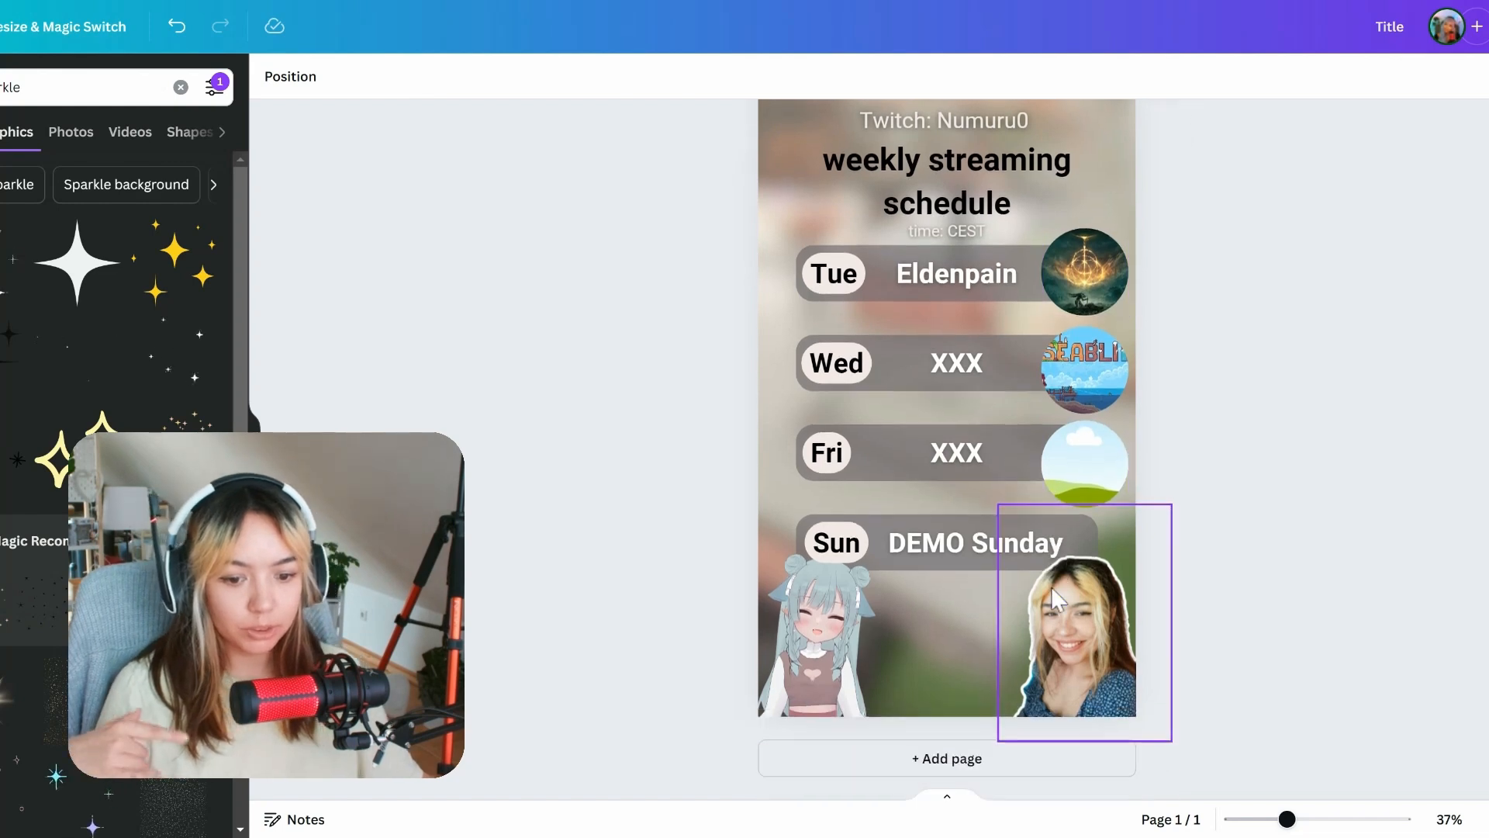
pyautogui.scroll(2, 1035, 450)
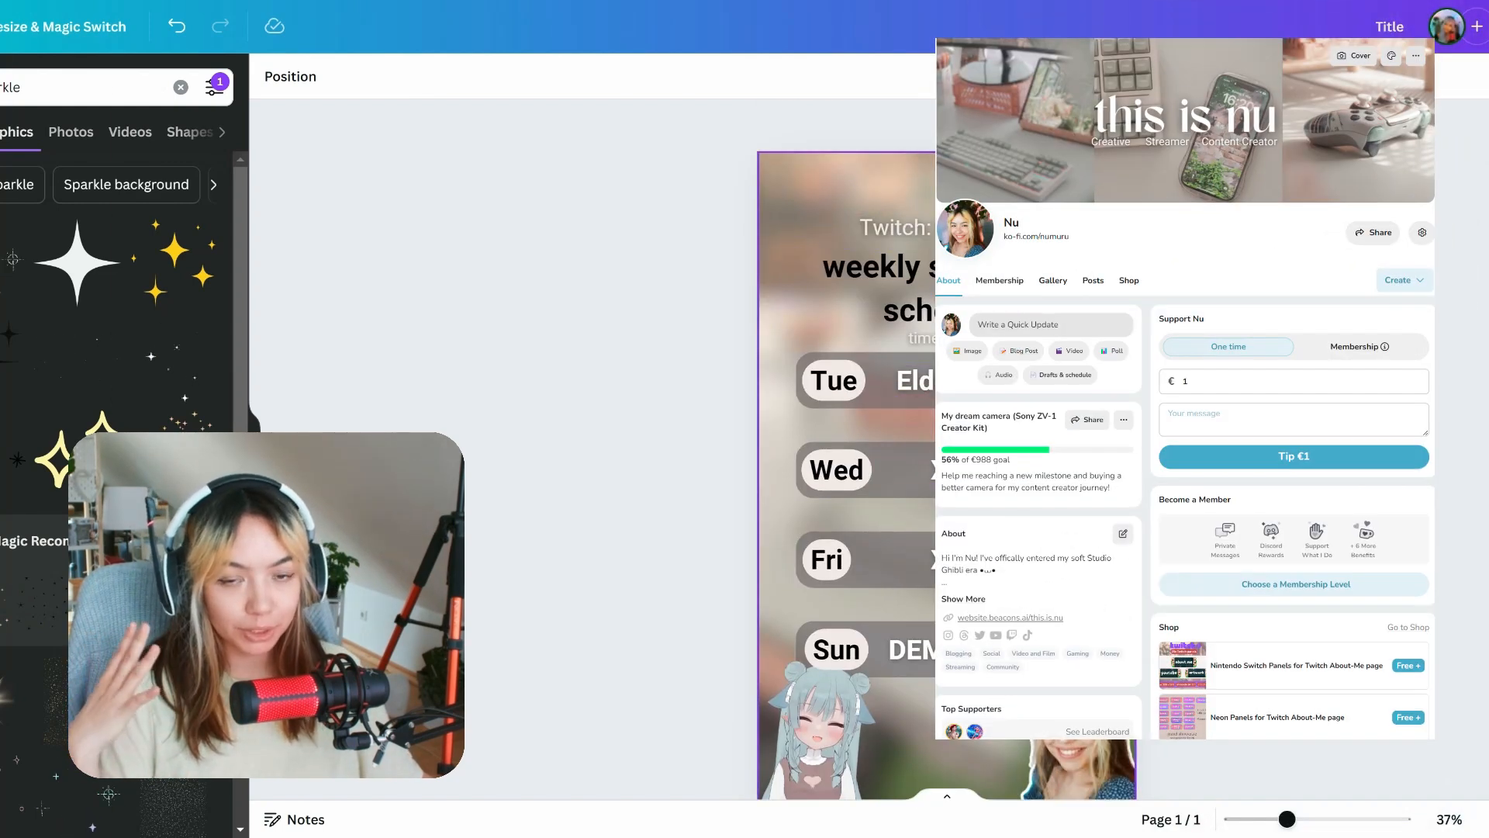
pyautogui.scroll(-2, 988, 426)
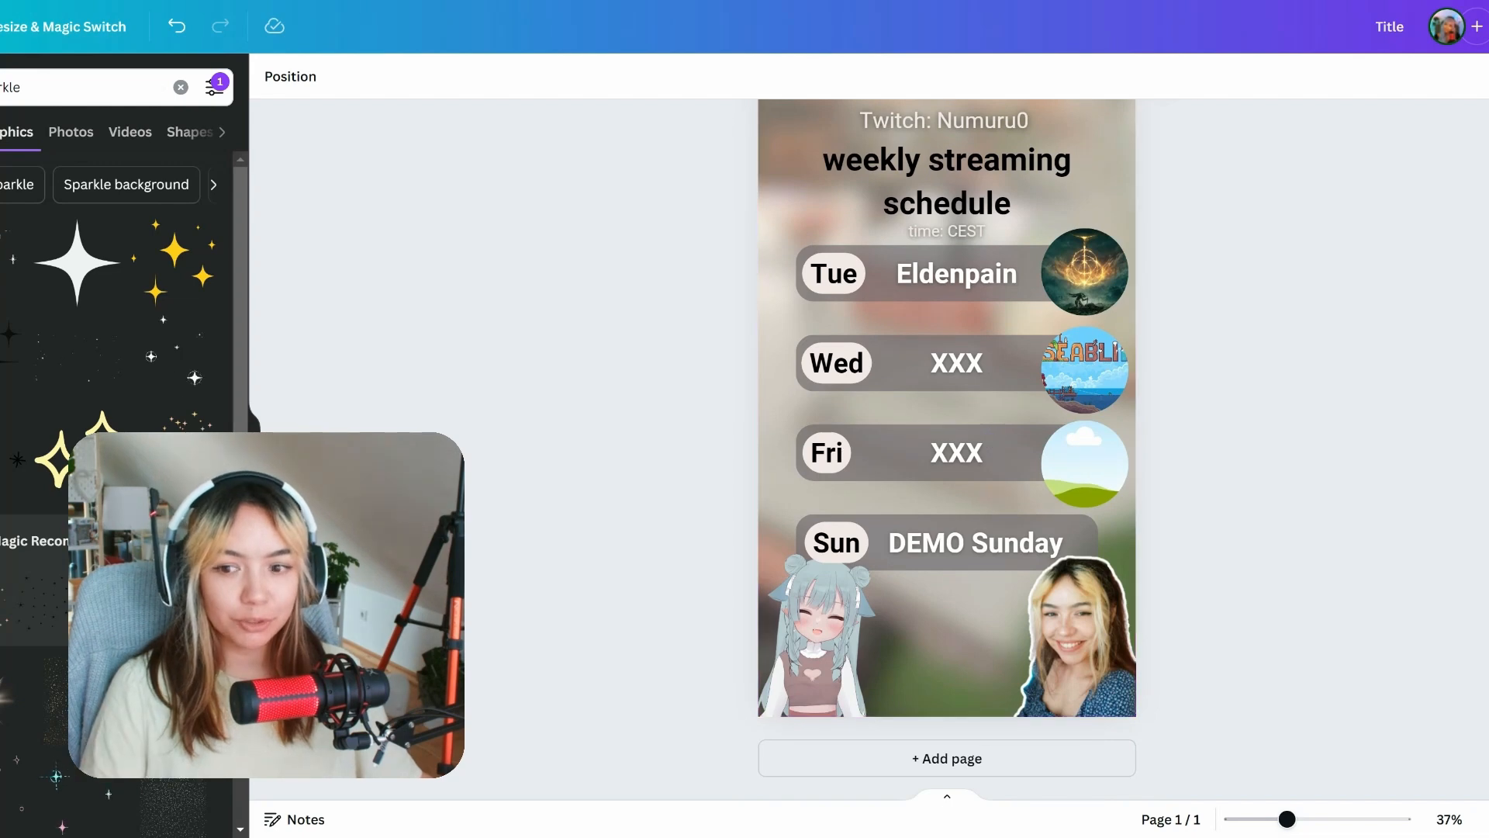